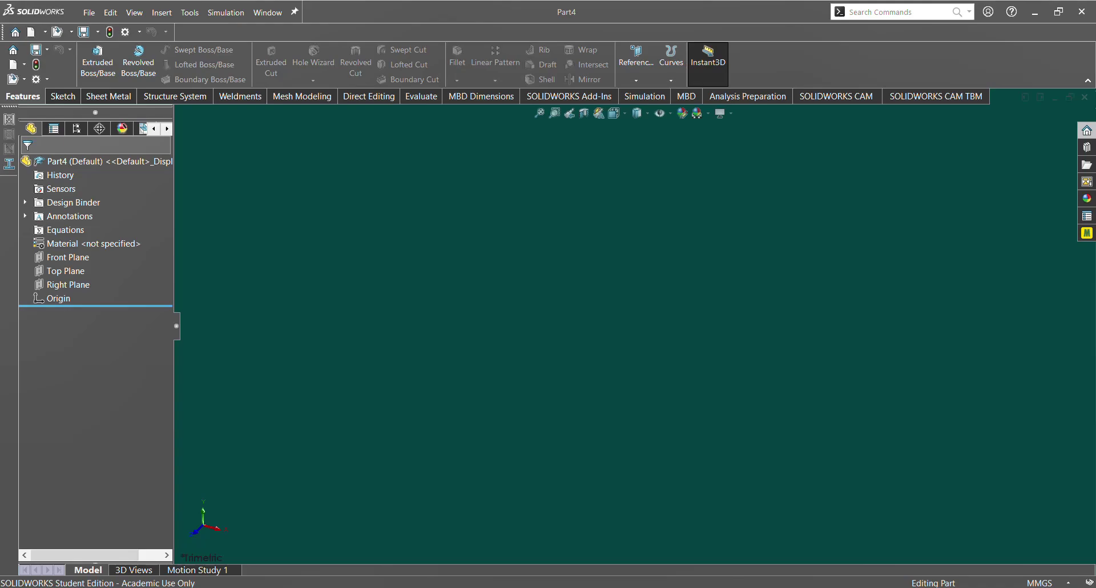
# Consult the HDT-5M belt profile image in the browser and add a global variable n equal to 24 to the part's equations.
pyautogui.hotkey('alt', 'Tab')
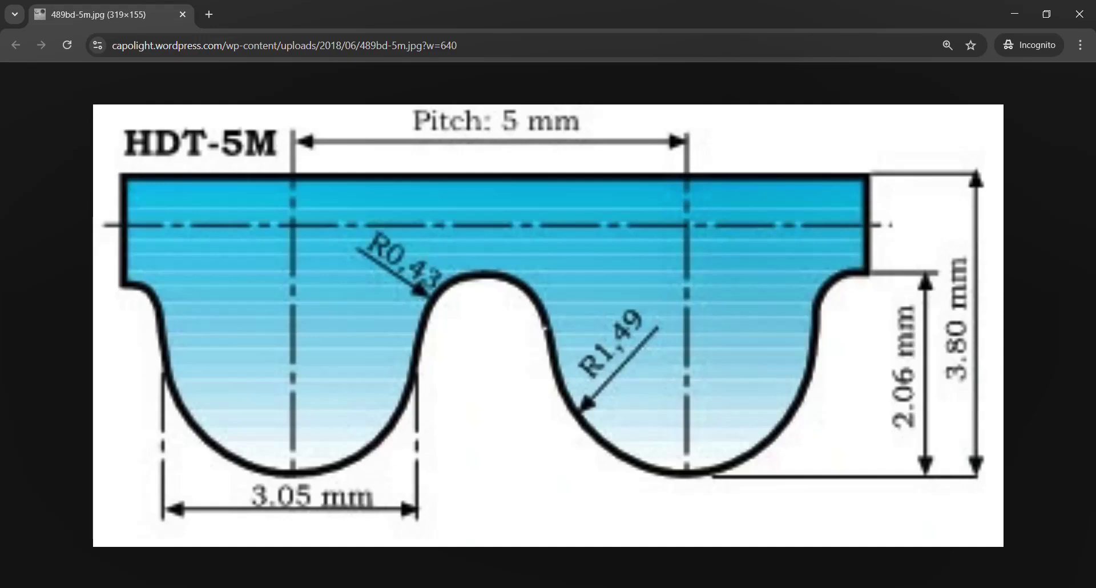
pyautogui.hotkey('alt', 'Tab')
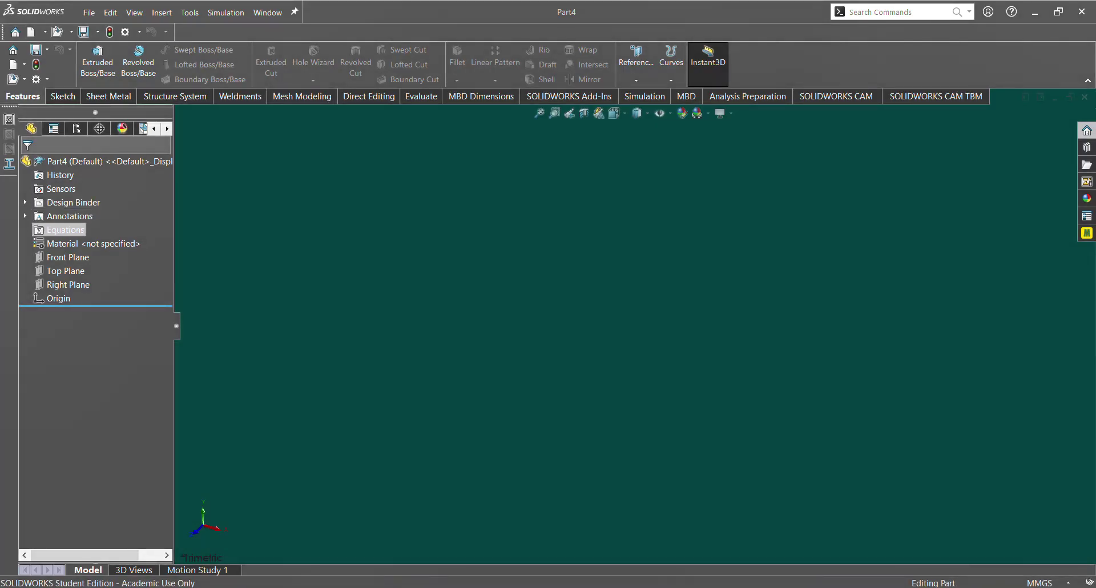
pyautogui.rightClick(71, 226)
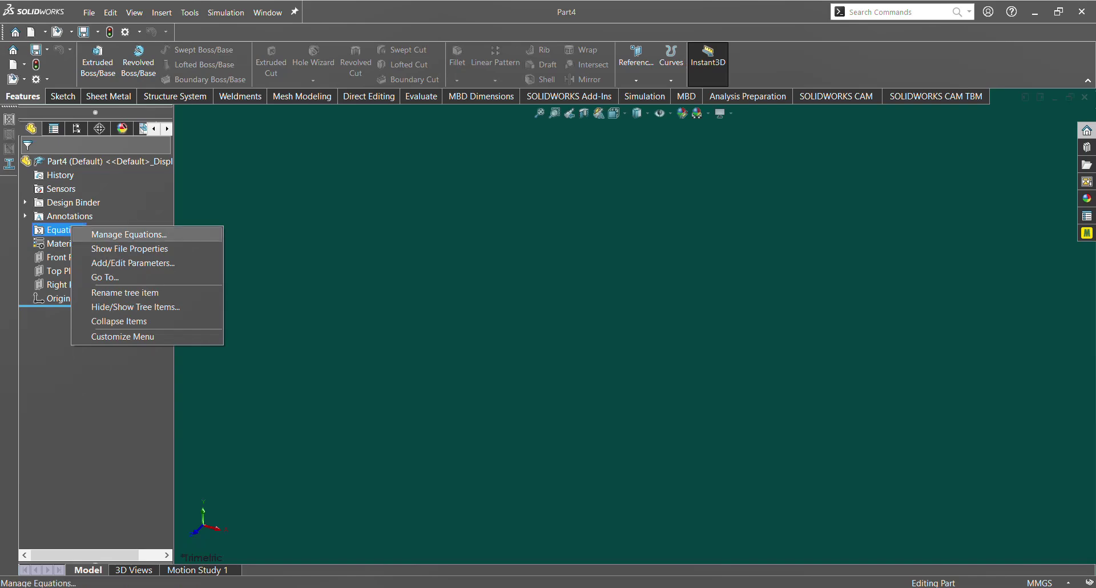
pyautogui.click(128, 234)
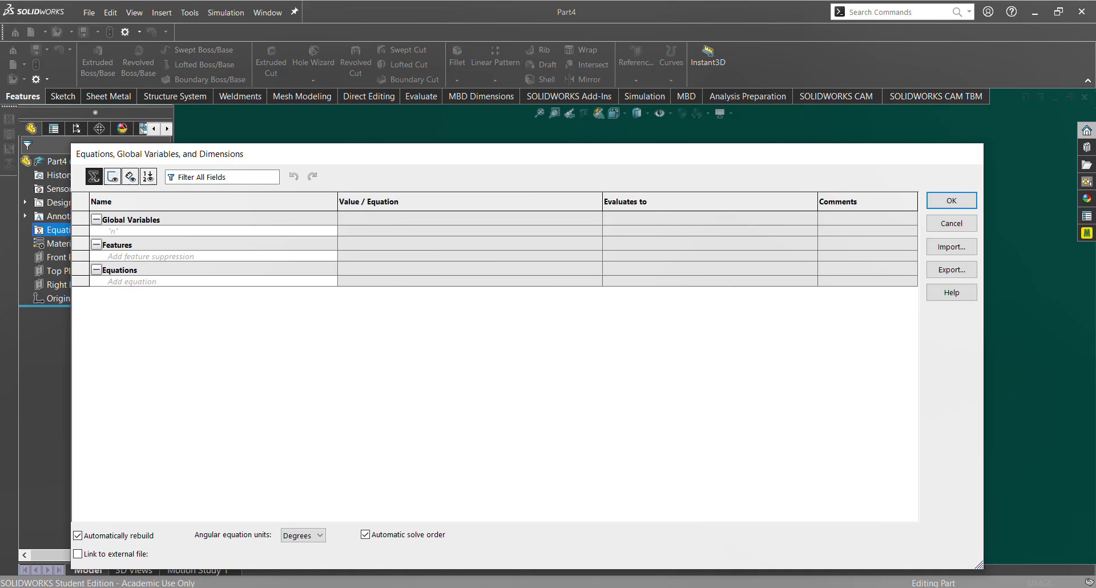
pyautogui.press('Tab')
pyautogui.write('24')
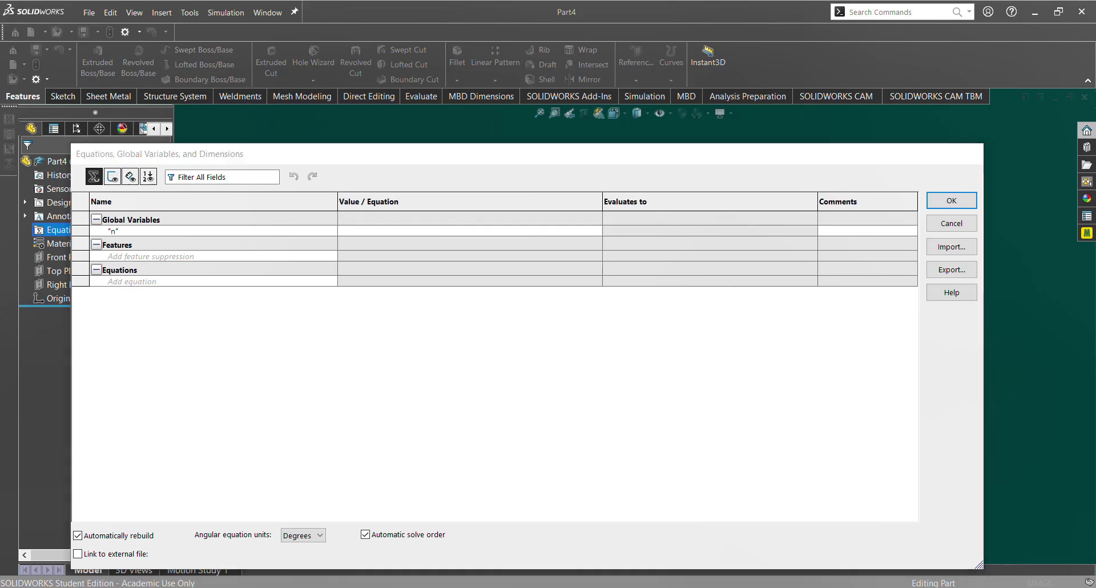
pyautogui.press('Return')
# Add a global variable p with the value 5.
pyautogui.click(135, 242)
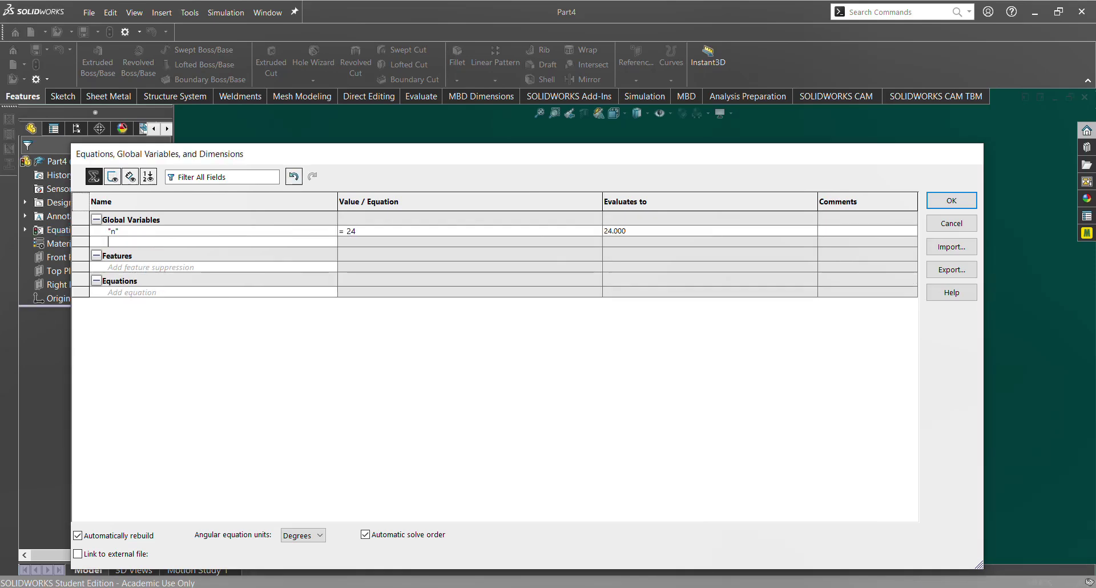
pyautogui.write('p')
pyautogui.press('Tab')
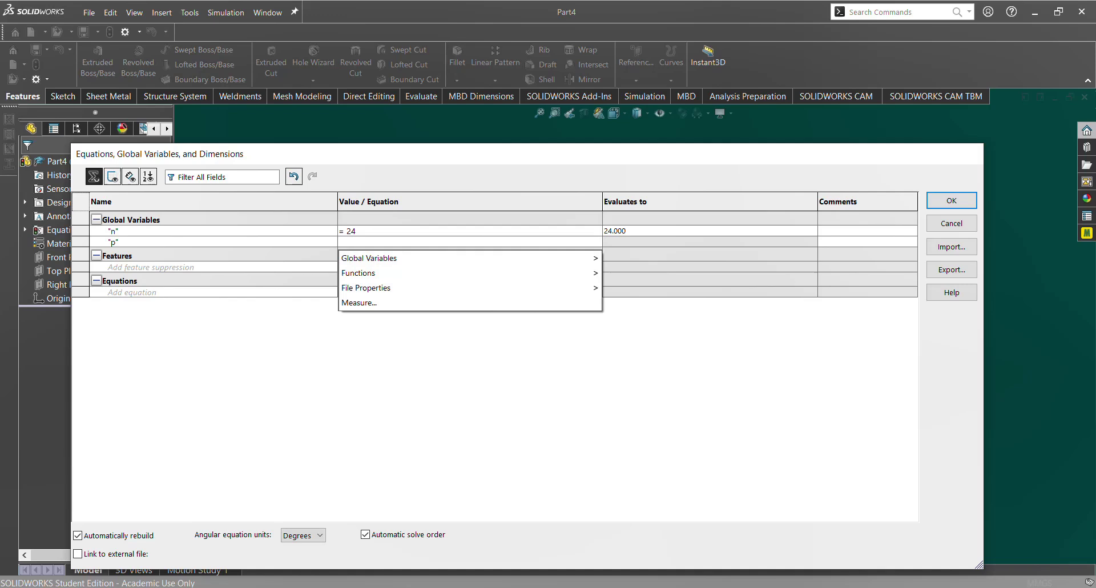
pyautogui.write('5')
pyautogui.press('Return')
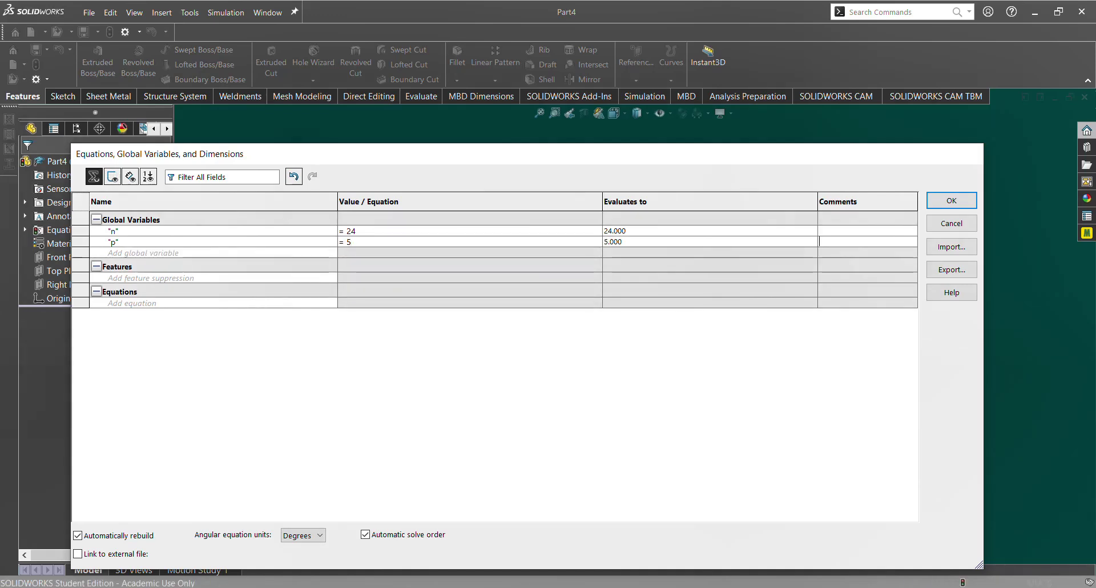
# Recheck the belt profile image in the browser and add a global variable pd defined as ( "n" * "p" ) / pi.
pyautogui.write('pload')
pyautogui.hotkey('alt', 'Tab')
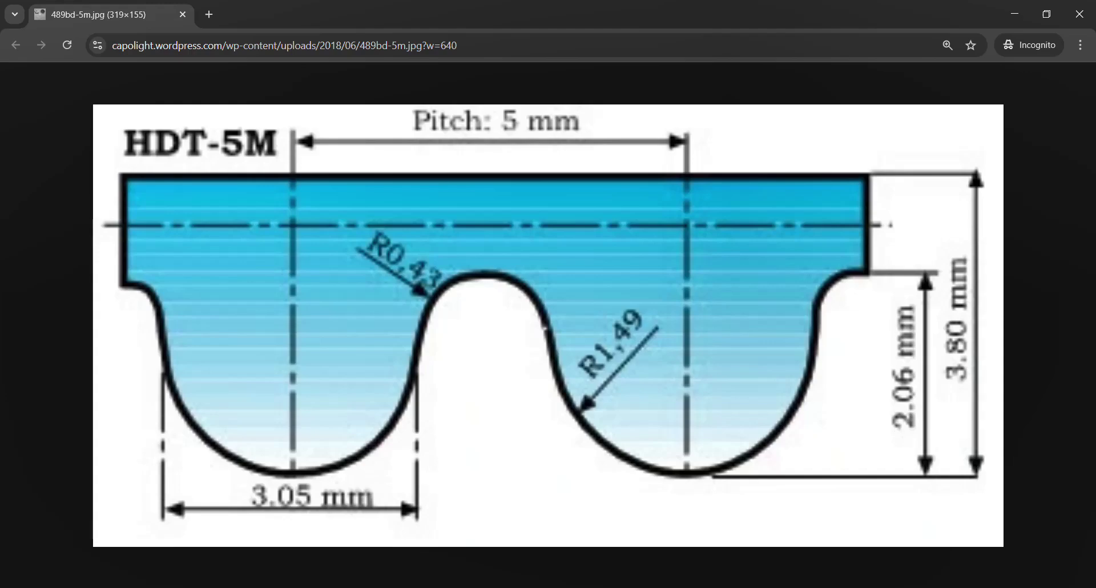
pyautogui.hotkey('alt', 'Tab')
pyautogui.write('pd')
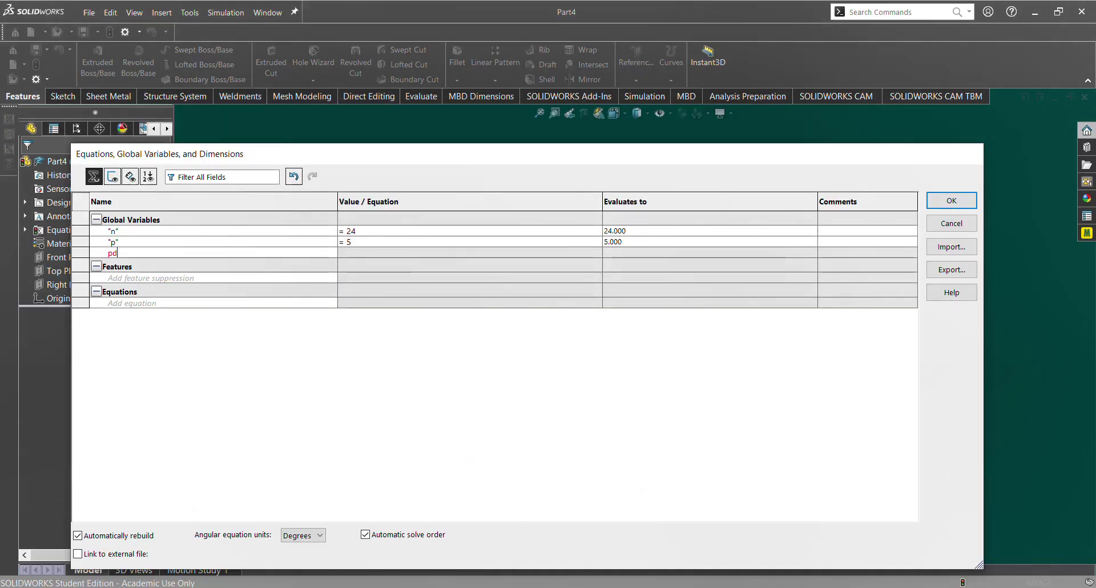
pyautogui.press('Tab')
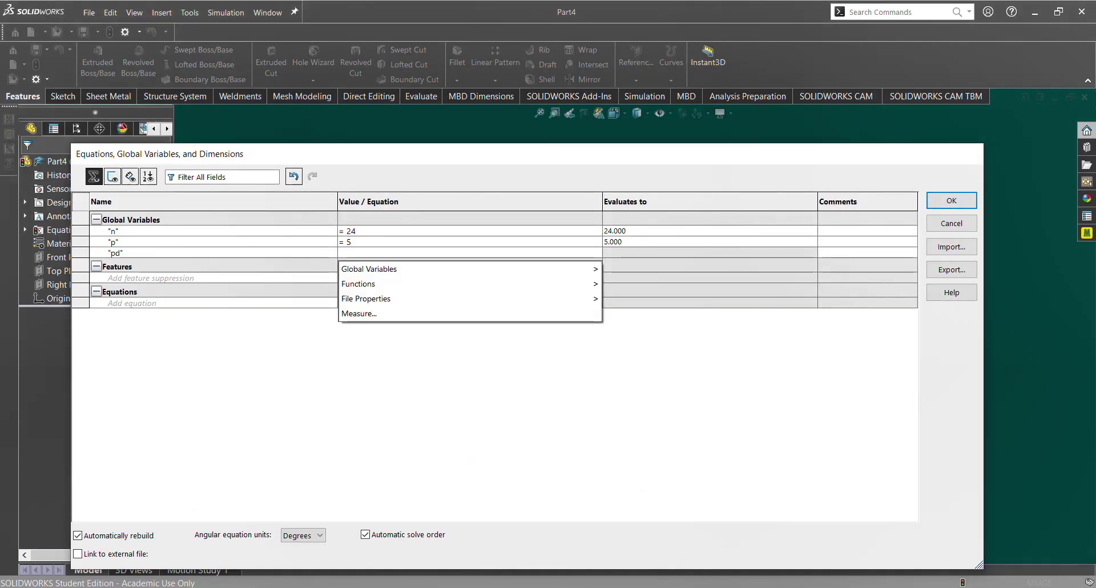
pyautogui.write('= ( "')
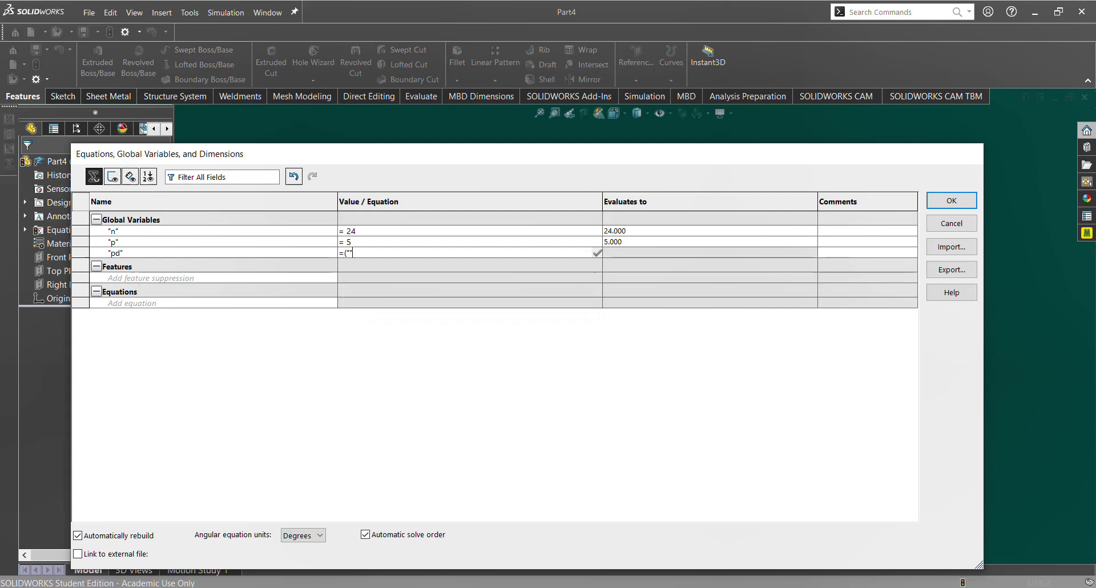
pyautogui.write('n" * ')
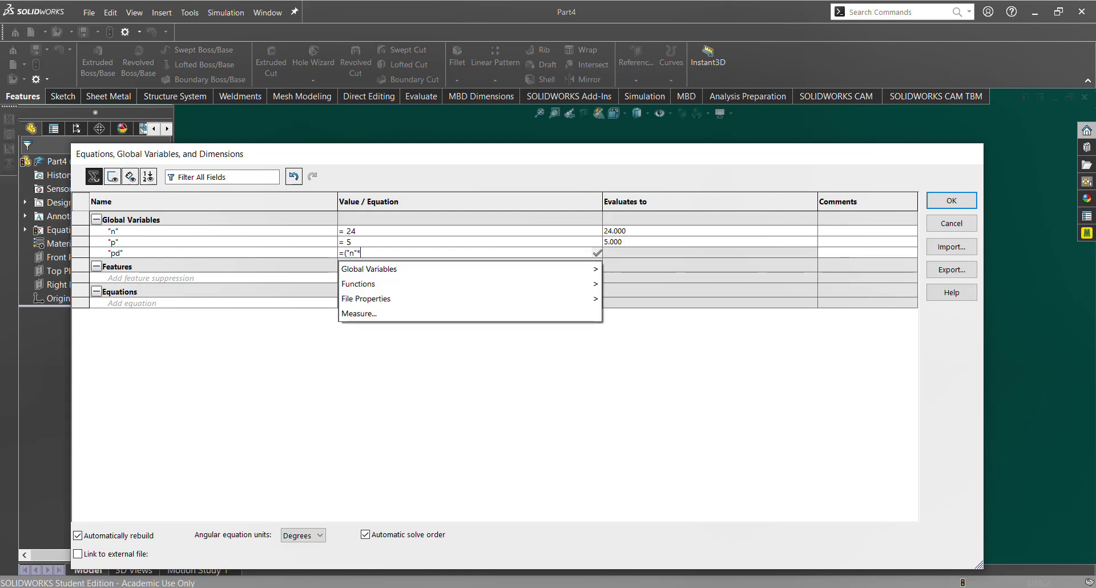
pyautogui.write('"')
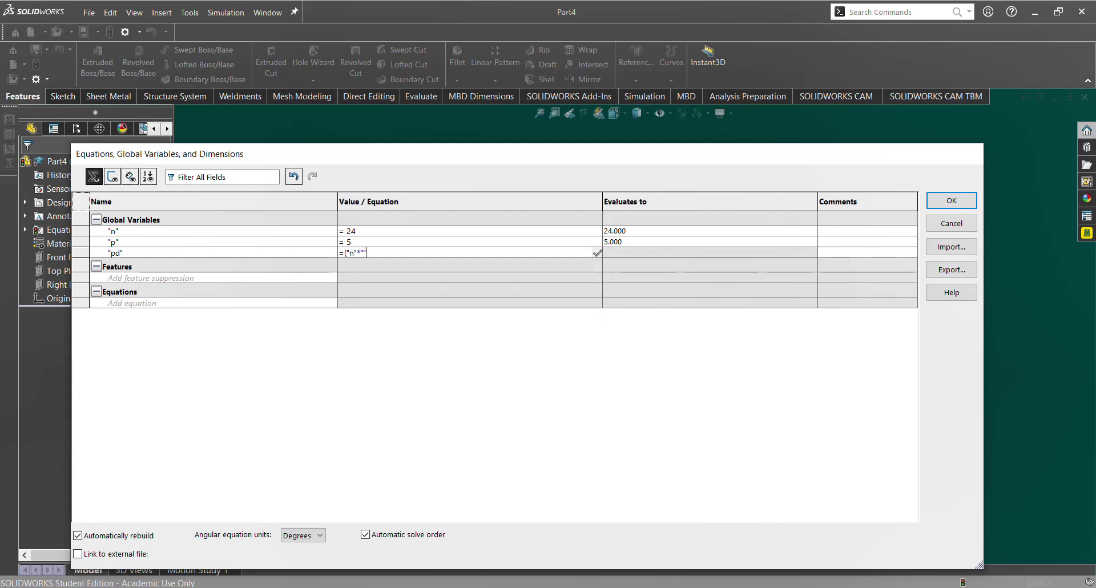
pyautogui.write('p" ) / pi')
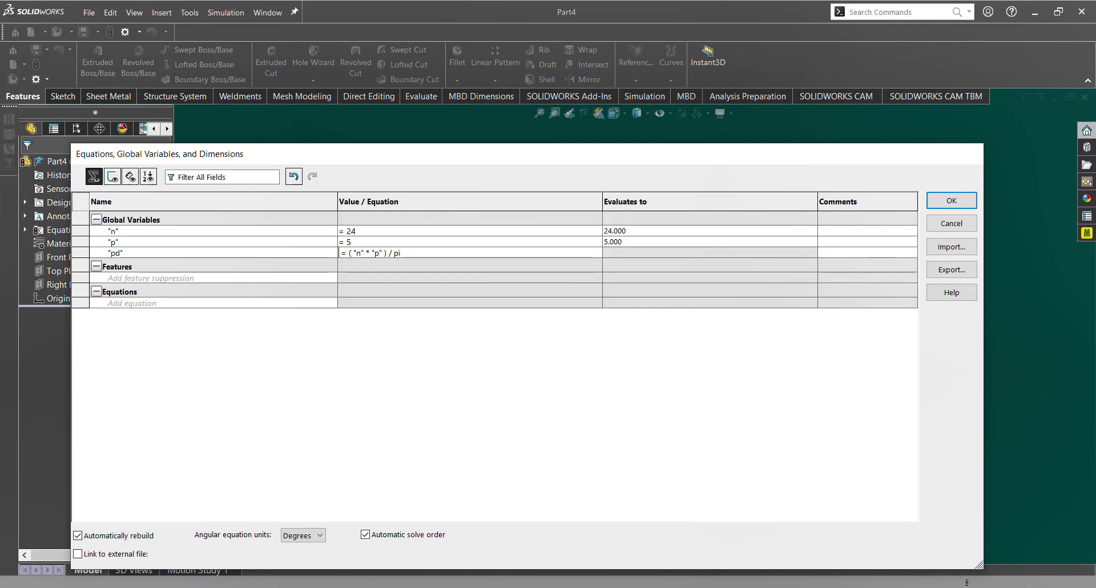
pyautogui.press('Return')
pyautogui.press('Return')
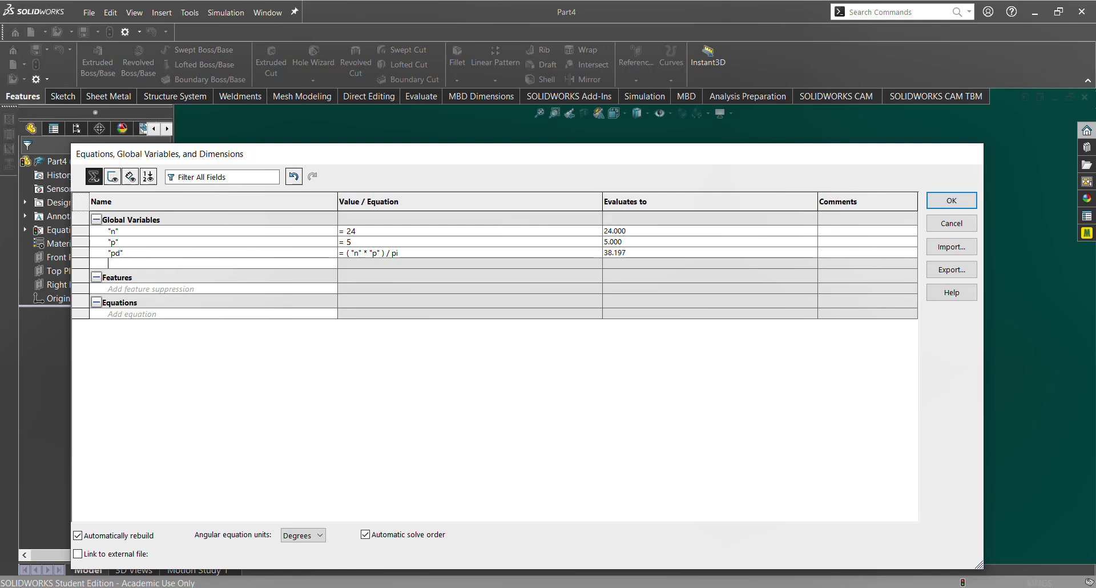
# Add a global variable belt_width equal to 9.5 with the comment "+0.5mm to width".
pyautogui.write('belt_width')
pyautogui.press('Tab')
pyautogui.write('=')
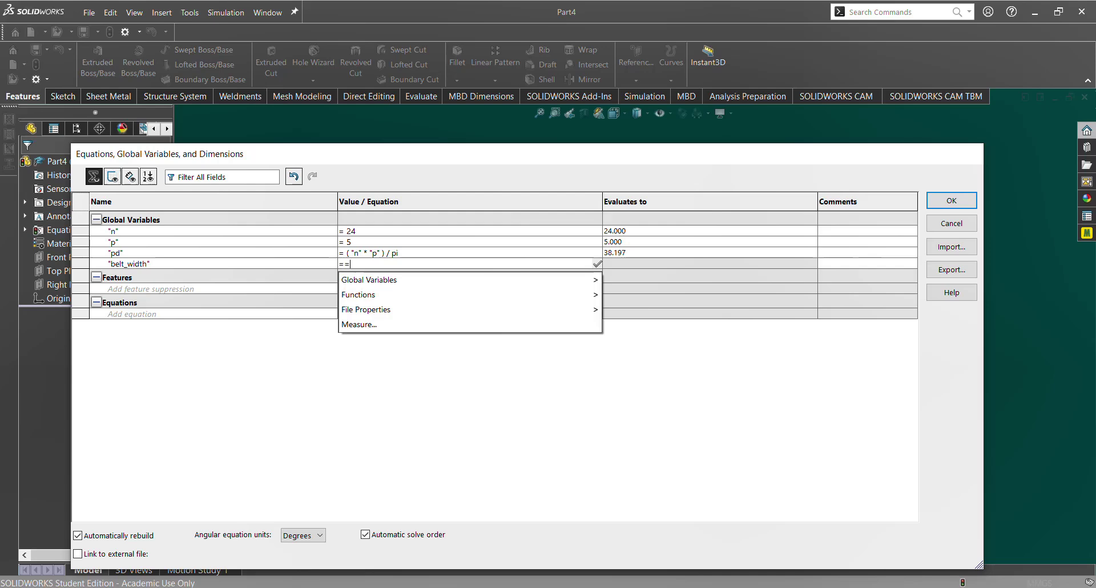
pyautogui.press('BackSpace')
pyautogui.write('9.5')
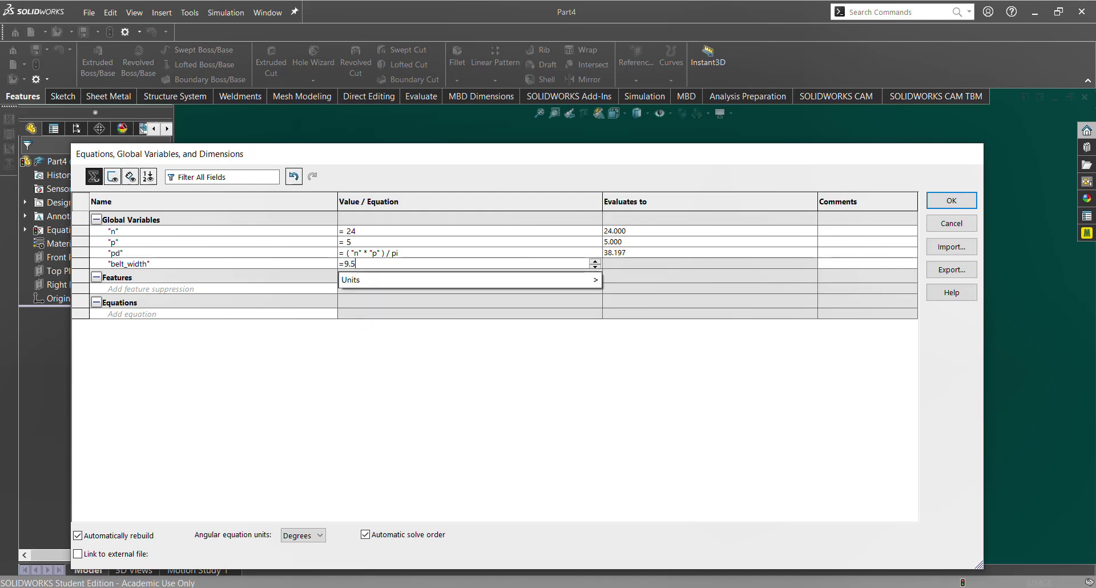
pyautogui.press('Tab')
pyautogui.press('Tab')
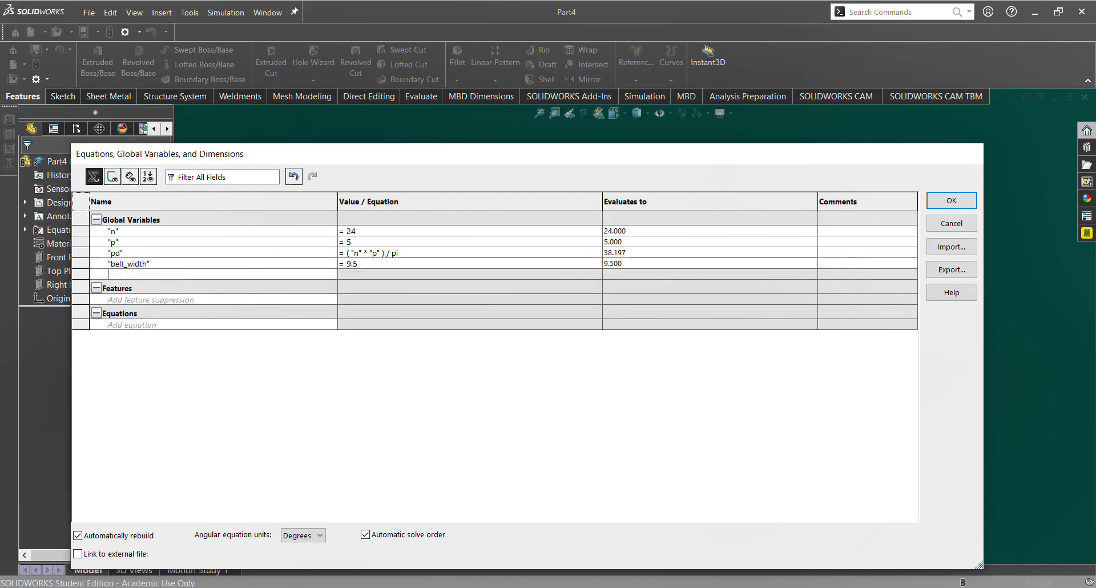
pyautogui.click(820, 252)
pyautogui.write('+0.5mm to width')
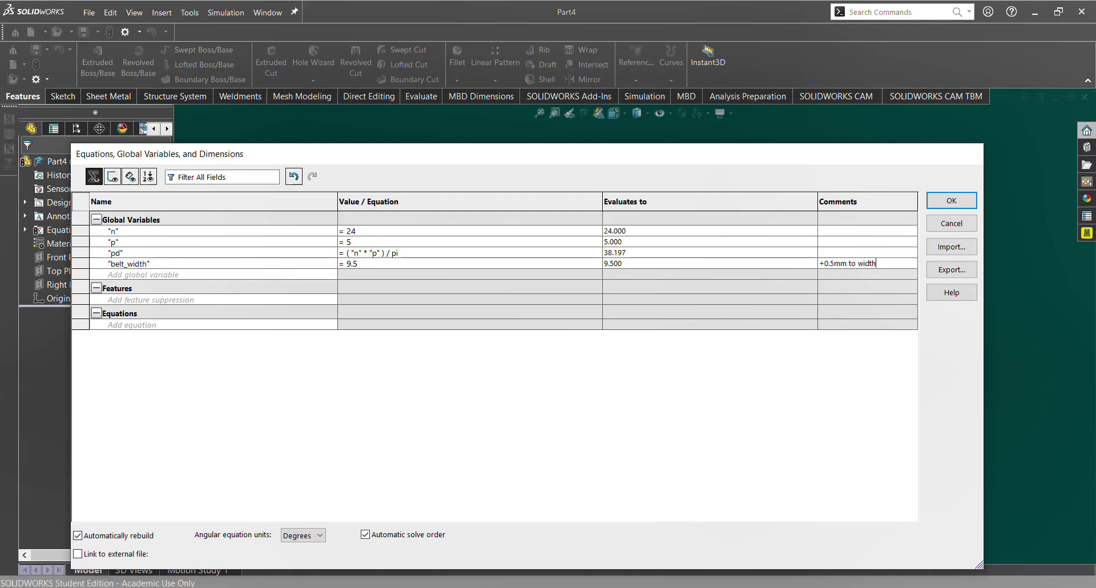
pyautogui.press('Return')
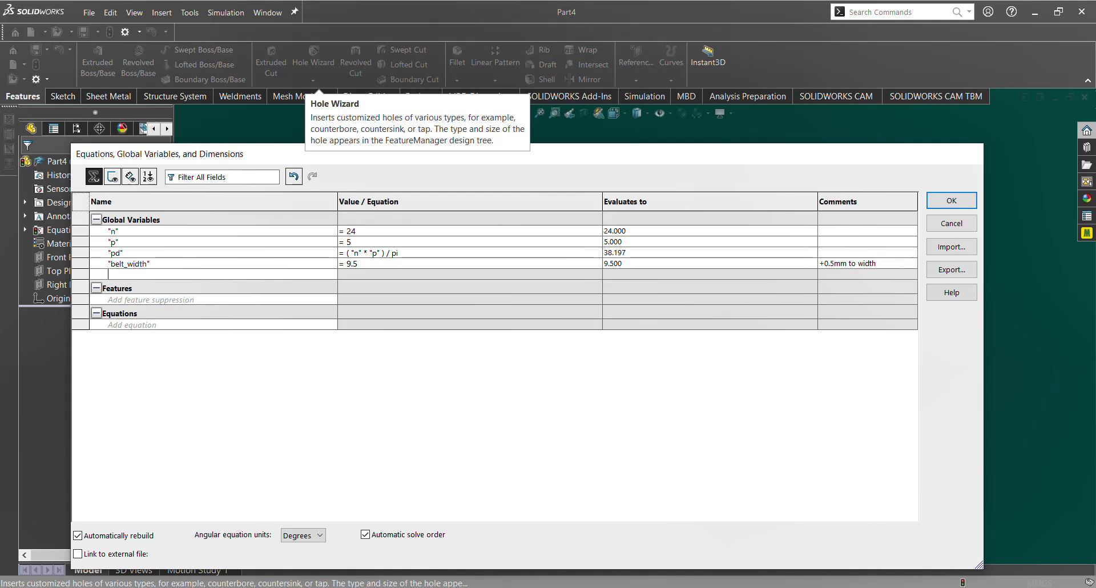
# Add a global variable flange_width with the value 2.
pyautogui.write('fa')
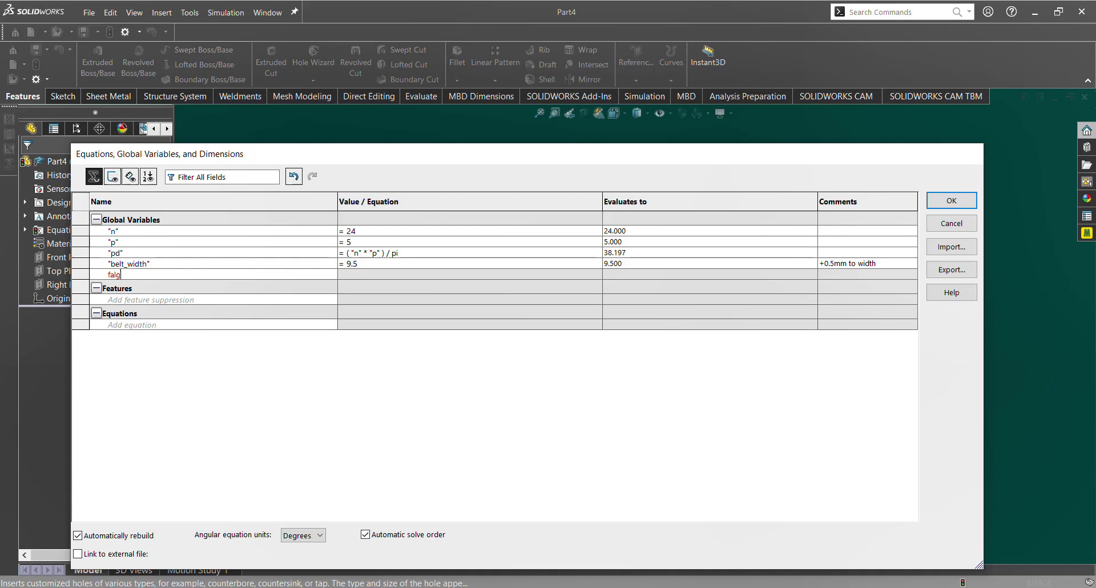
pyautogui.press('BackSpace')
pyautogui.write('lange_width')
pyautogui.press('Tab')
pyautogui.write('==2.')
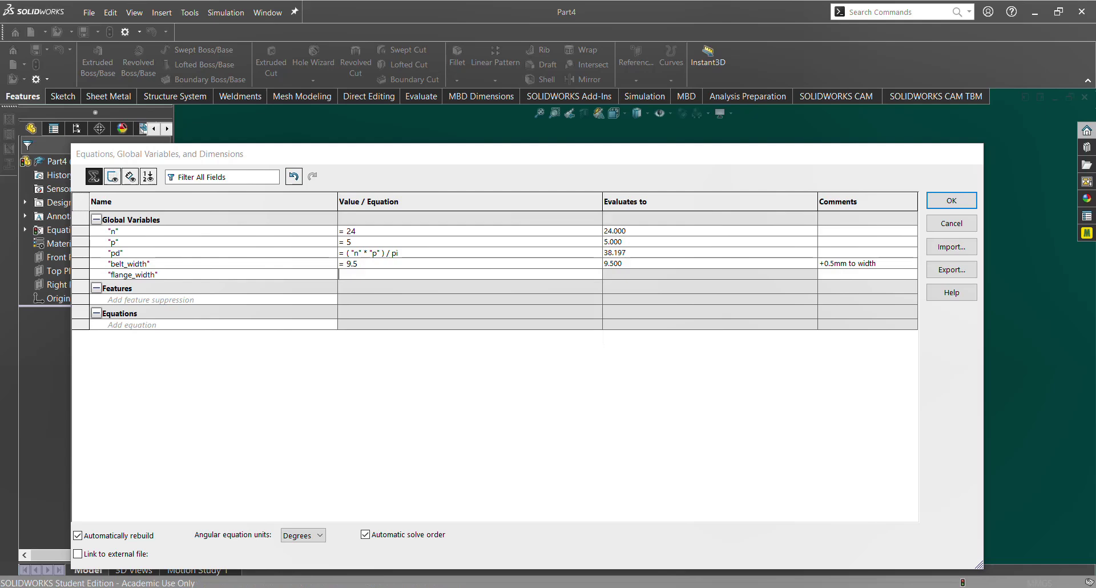
pyautogui.press('BackSpace')
pyautogui.press('BackSpace')
pyautogui.press('BackSpace')
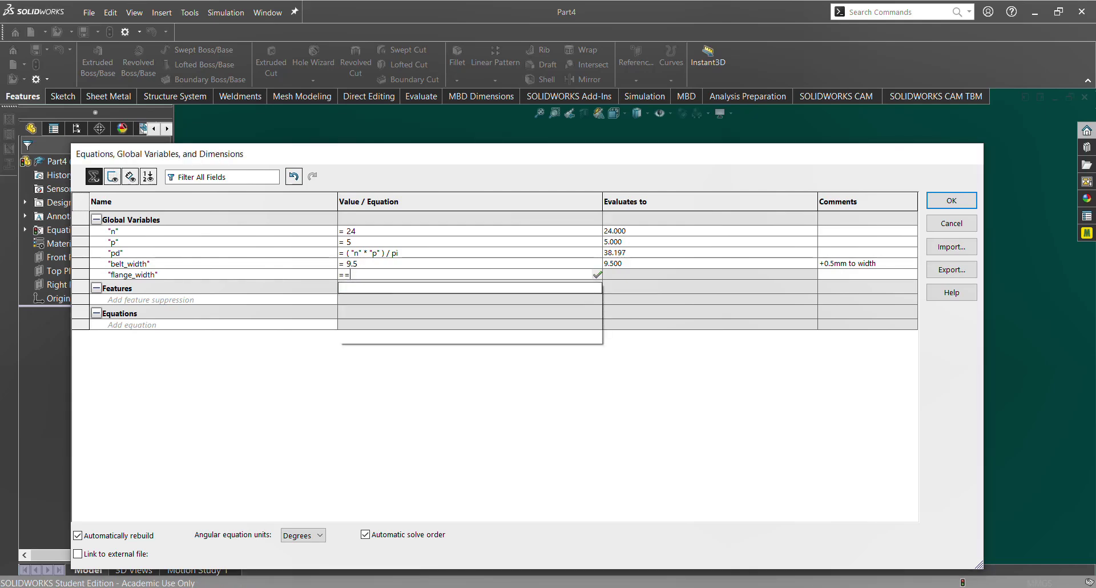
pyautogui.write('2')
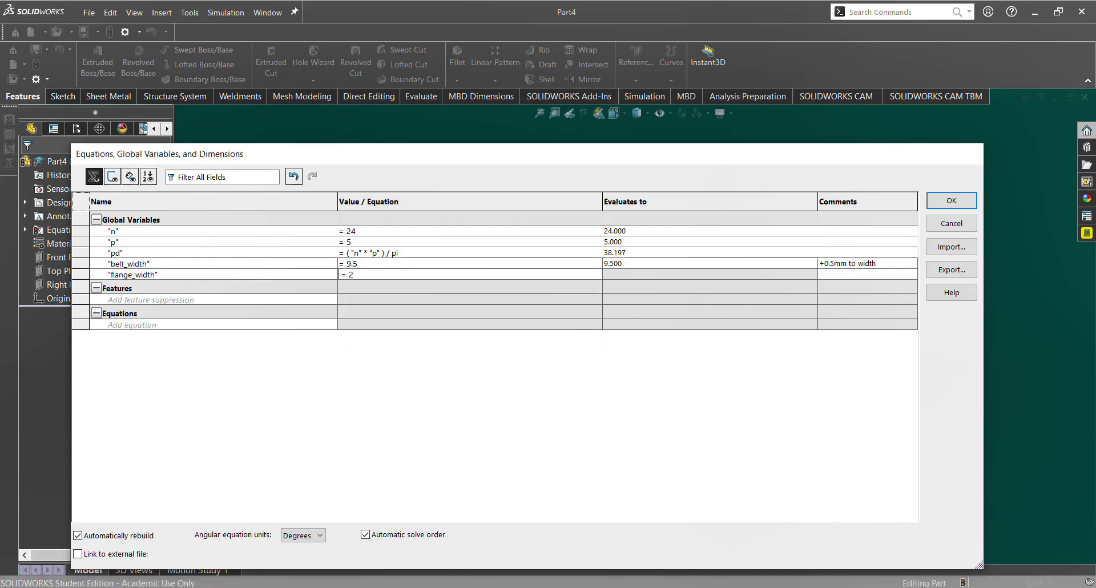
pyautogui.press('Tab')
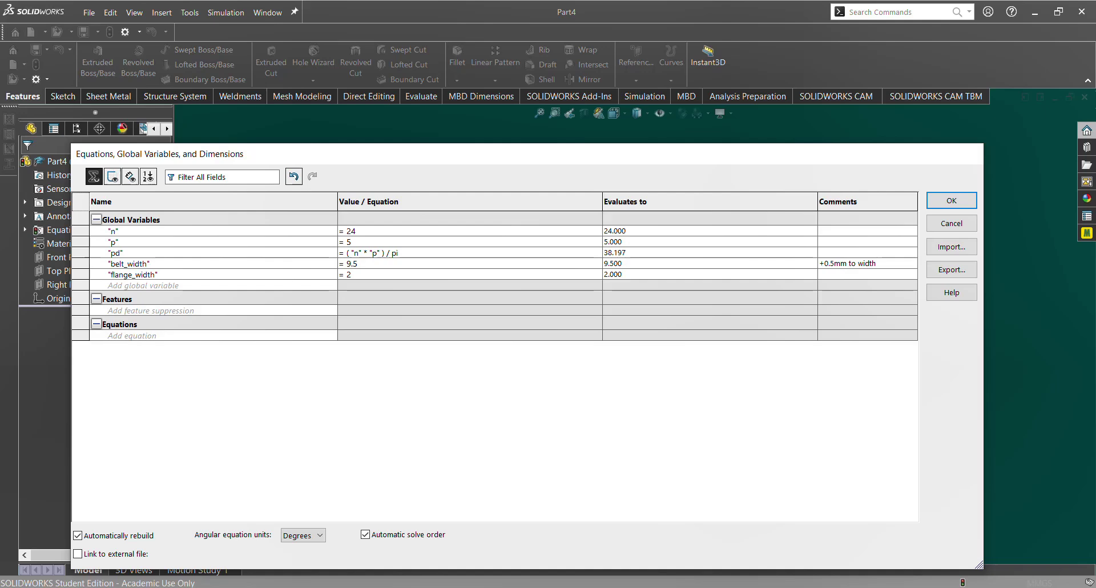
# Add a global variable bore_diameter with the value 10 and accept the equations.
pyautogui.press('Tab')
pyautogui.write('bore_diameter')
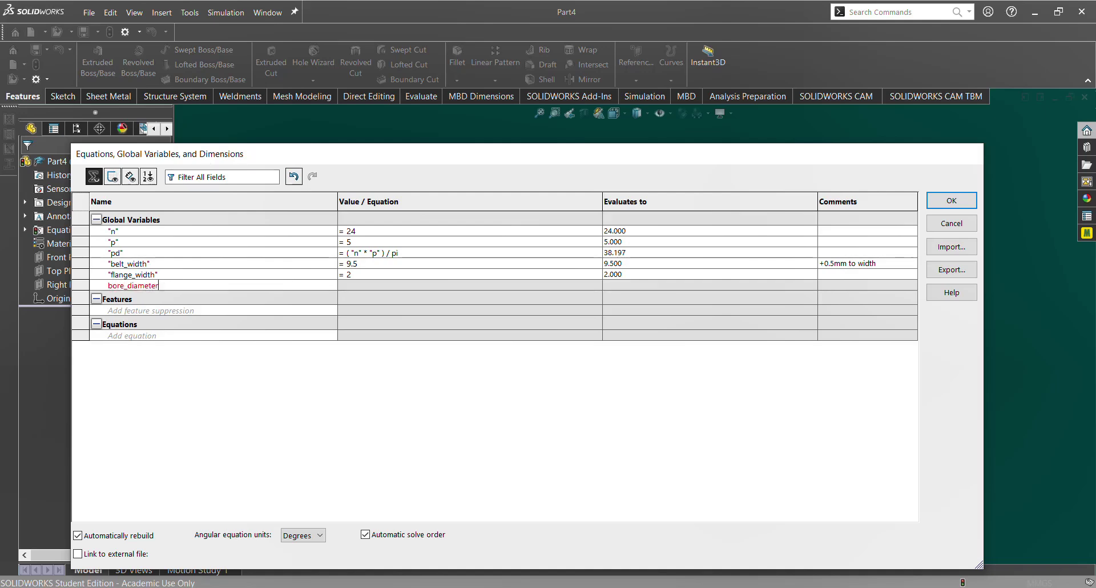
pyautogui.press('Tab')
pyautogui.write('=')
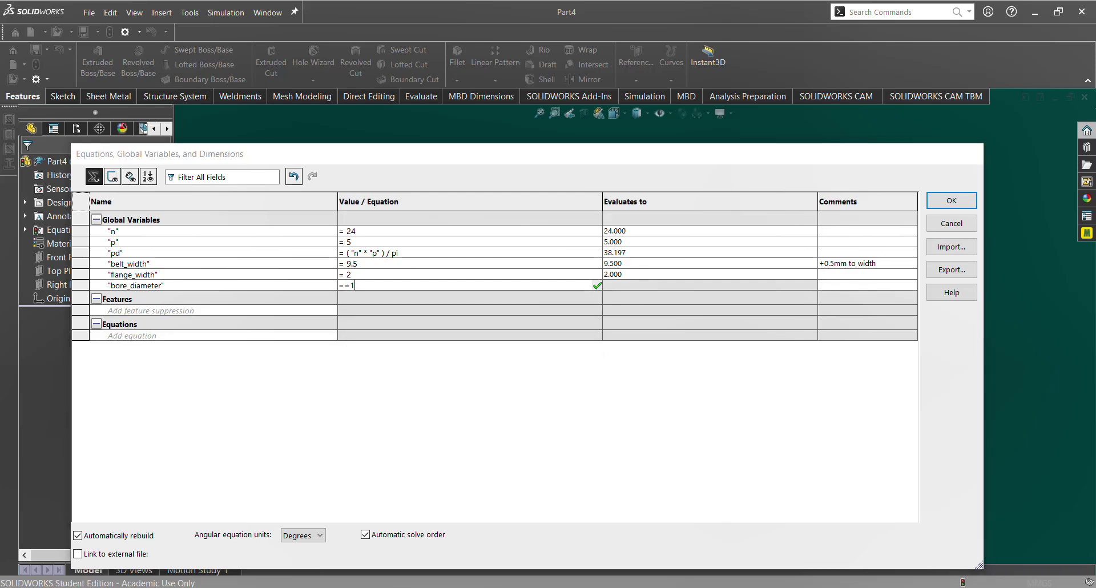
pyautogui.press('BackSpace')
pyautogui.write('10')
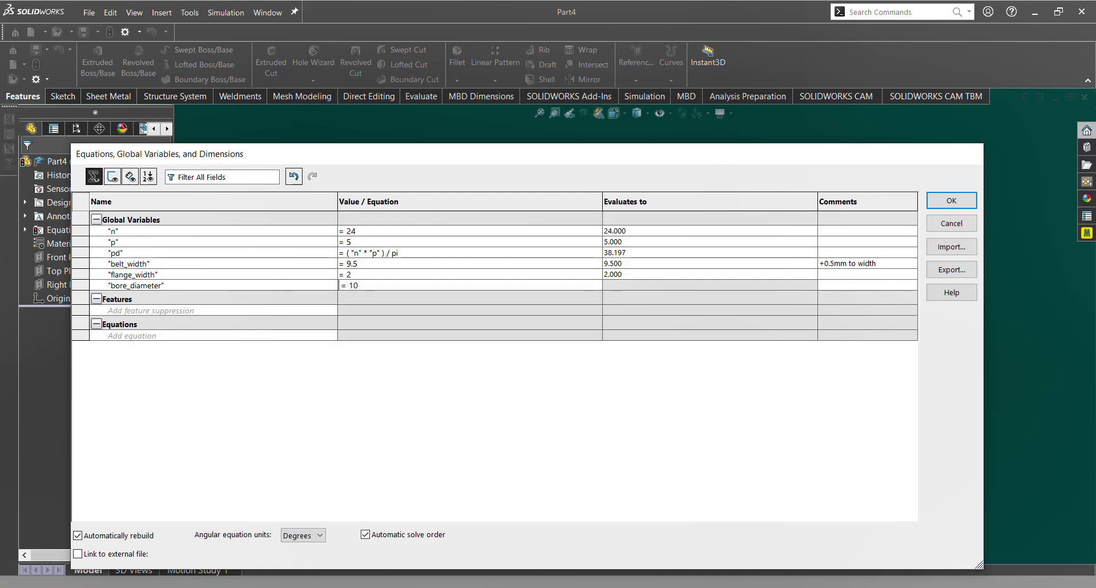
pyautogui.press('Return')
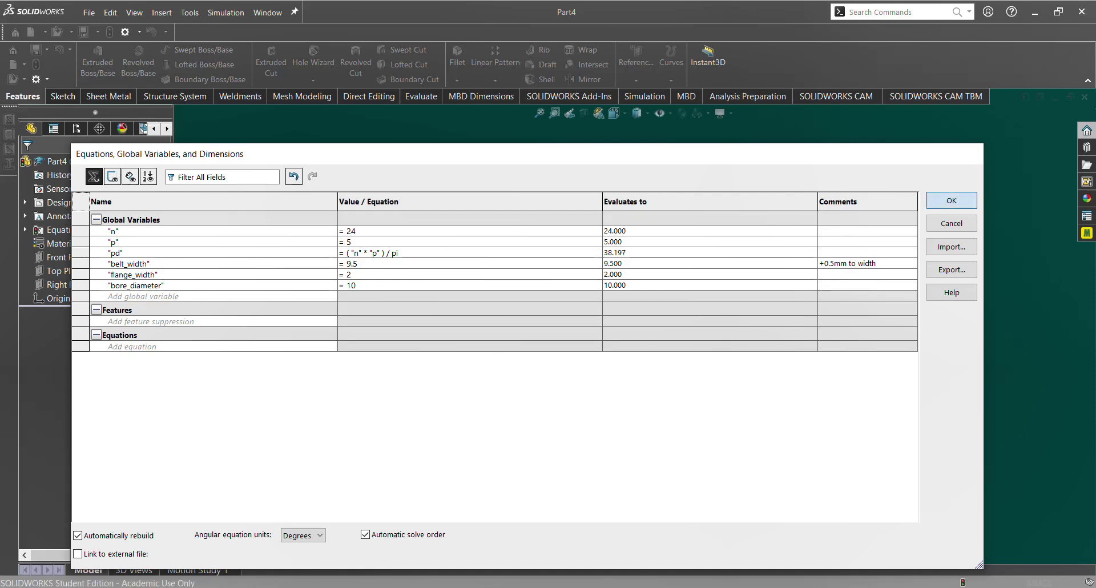
pyautogui.press('Return')
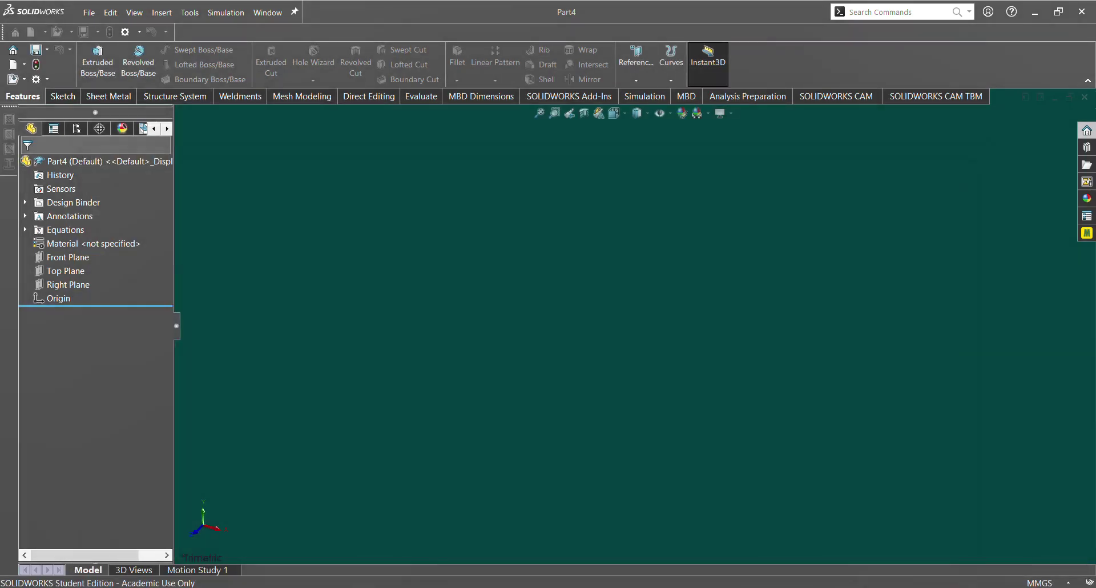
# Start a sketch on the Front Plane and draw a circle centred on the origin with its diameter set to "pd".
pyautogui.press('l')
pyautogui.click(502, 196)
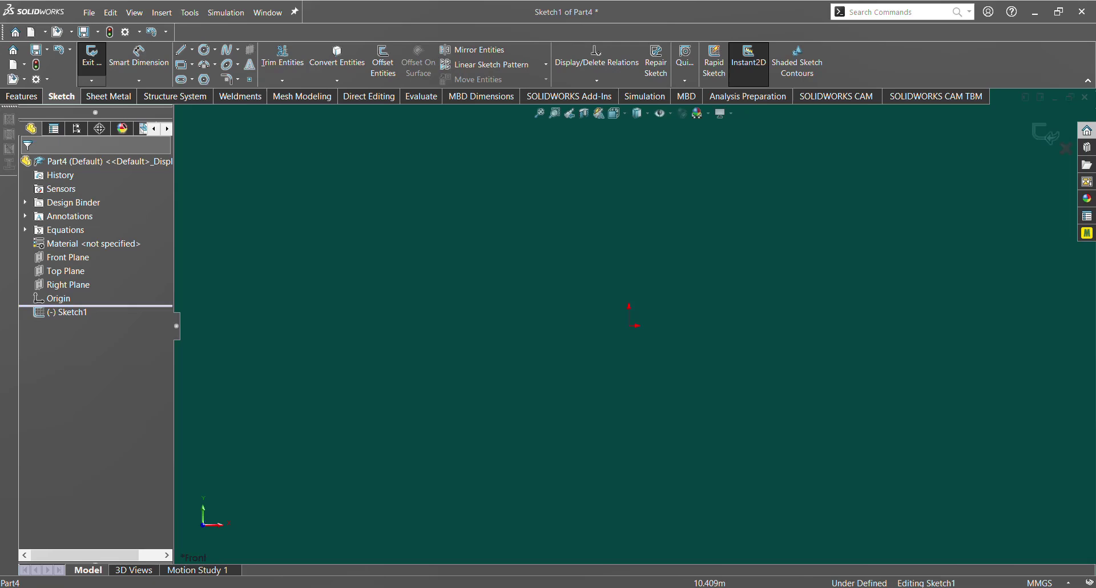
pyautogui.press('c')
pyautogui.click(629, 326)
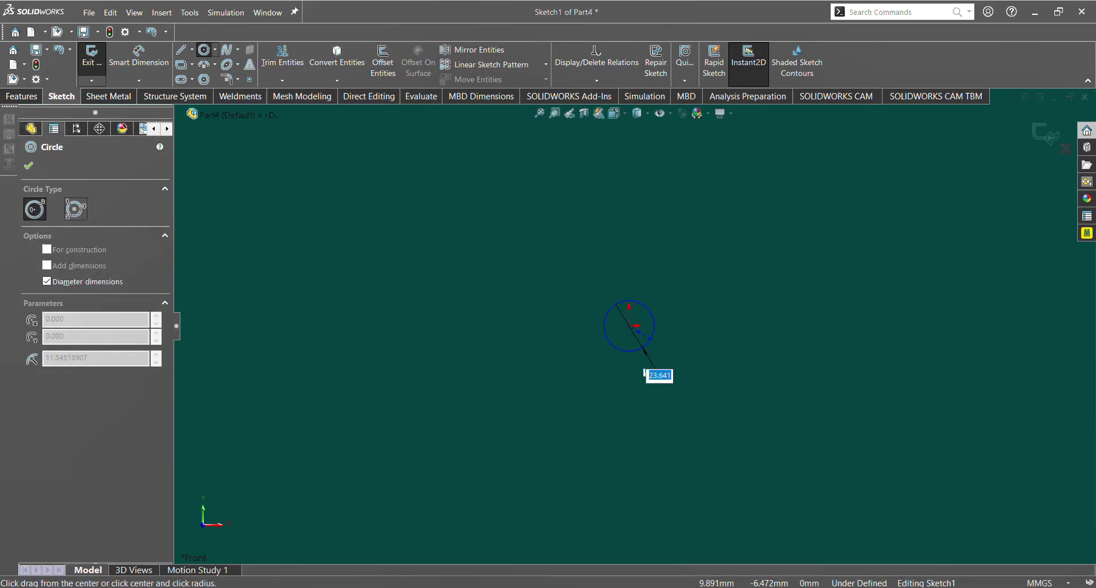
pyautogui.write('=')
pyautogui.write('""pd')
pyautogui.press('Return')
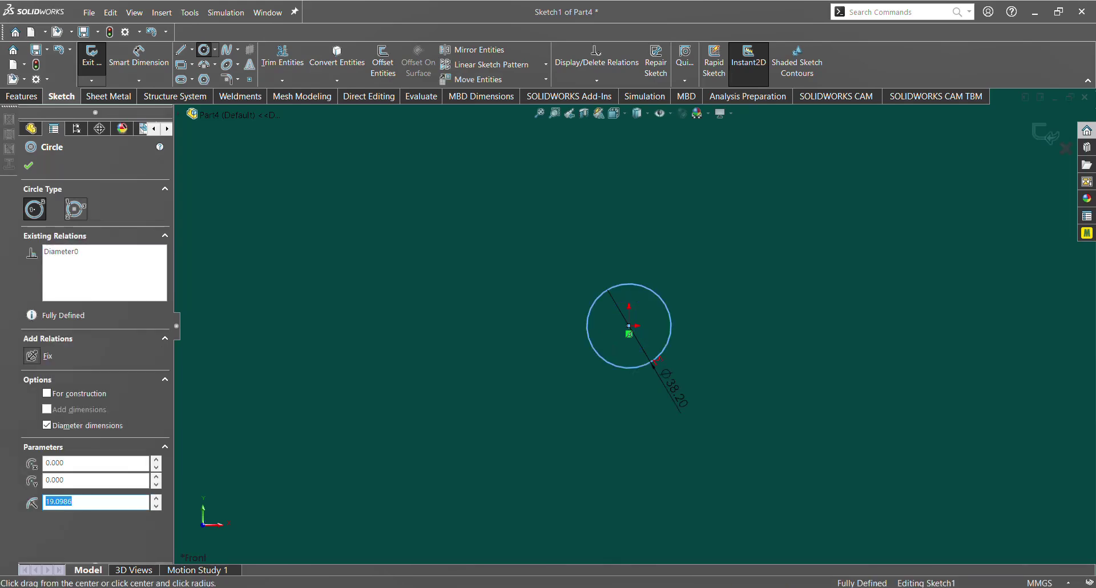
pyautogui.press('Escape')
# Draw a second circle centred on the origin and set its diameter to the global variable "bore_diameter".
pyautogui.press('c')
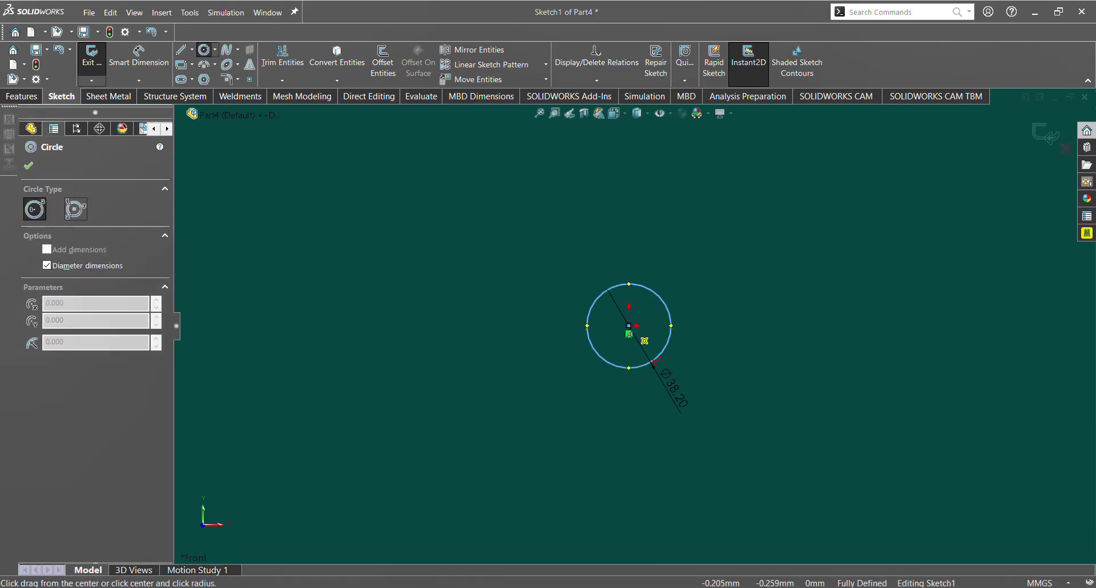
pyautogui.click(629, 326)
pyautogui.write('=')
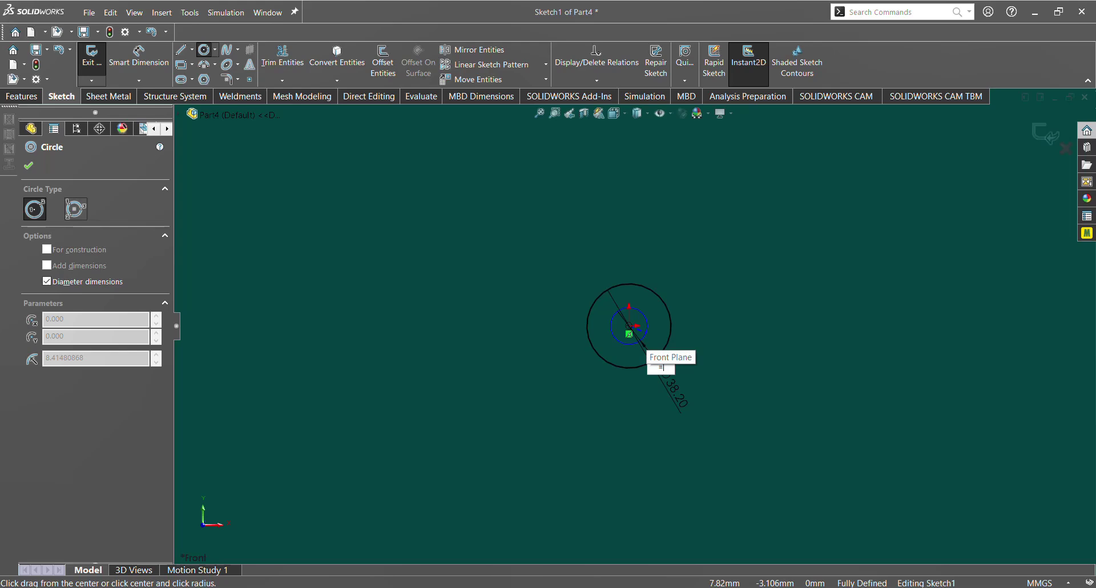
pyautogui.write('"bore_d')
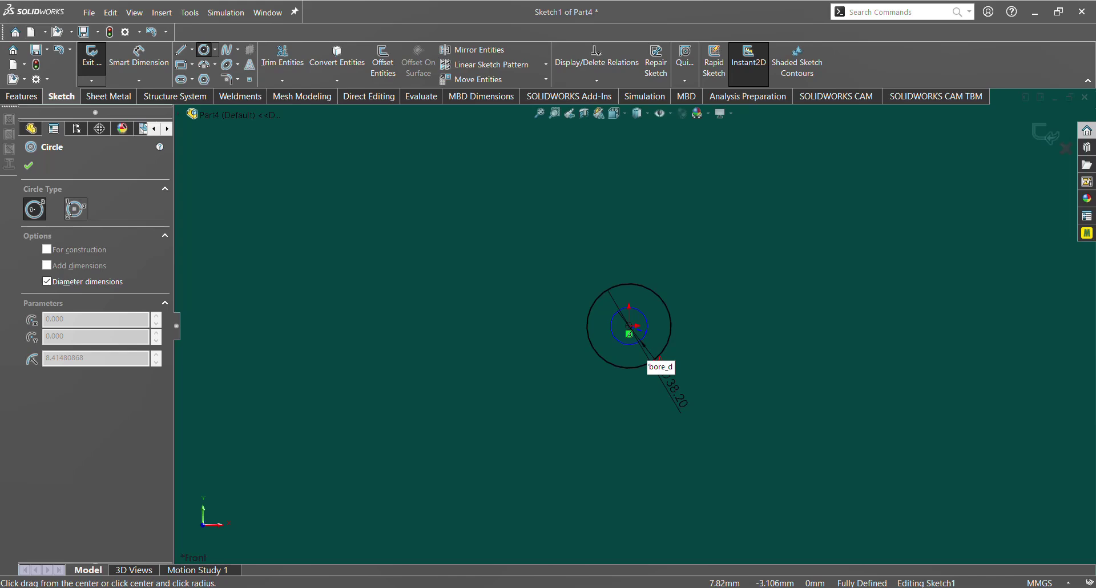
pyautogui.write('iameter"')
pyautogui.press('Return')
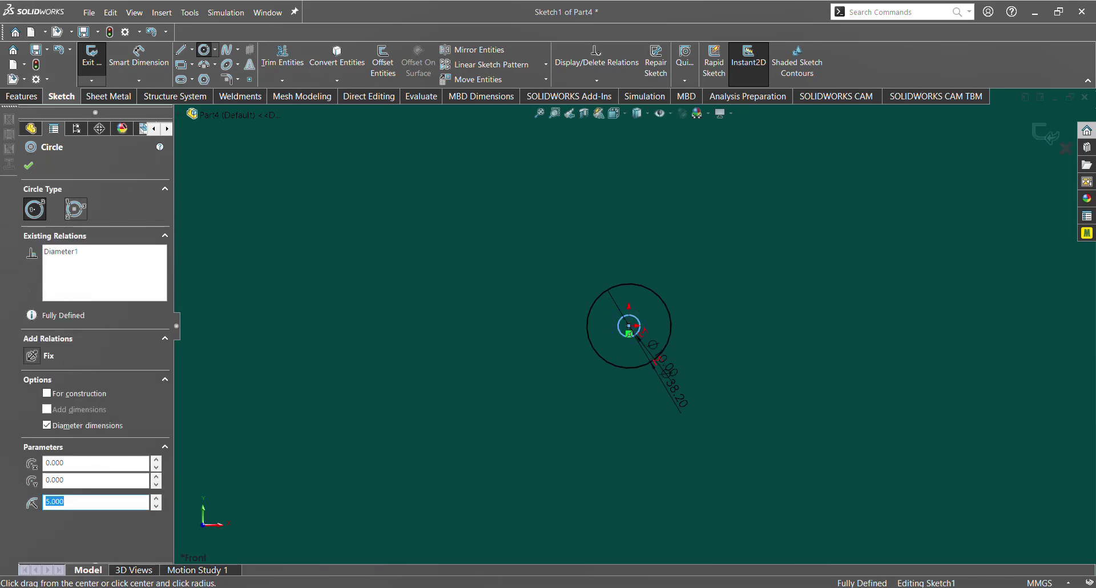
pyautogui.scroll(5, 645, 327)
pyautogui.press('Escape')
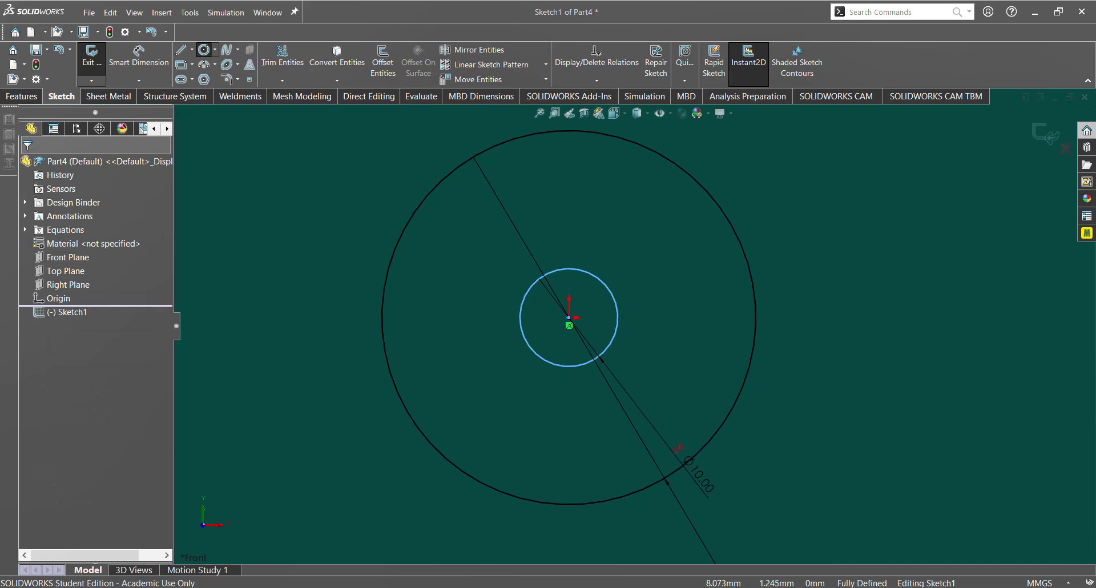
pyautogui.scroll(-3, 635, 327)
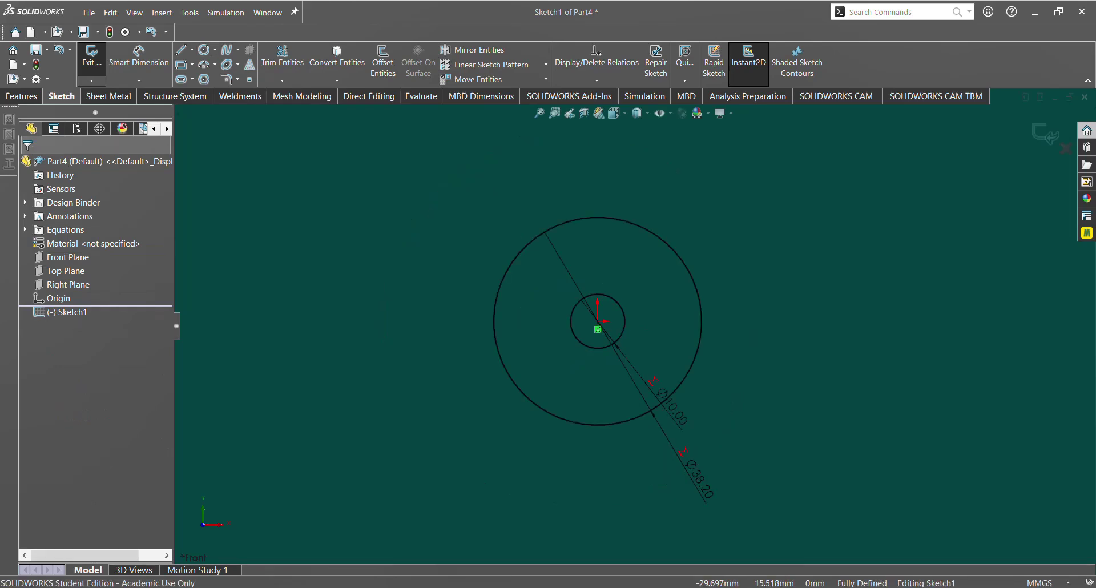
# Extrude the ring profile as a Mid Plane boss with its depth set to the global variable "belt_width".
pyautogui.press('e')
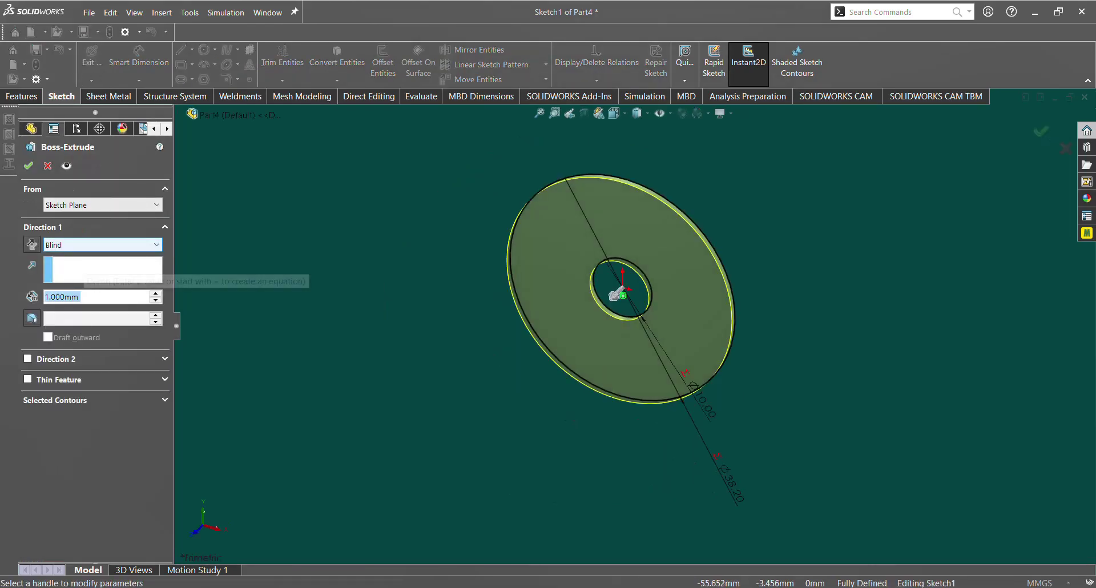
pyautogui.click(97, 245)
pyautogui.click(85, 306)
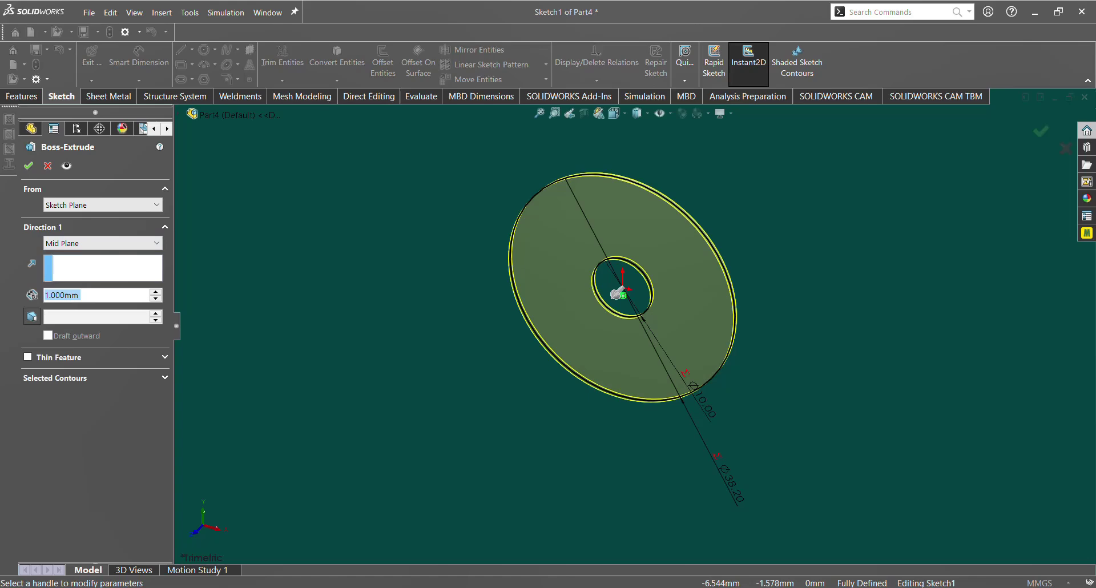
pyautogui.moveTo(616, 294)
pyautogui.mouseDown(button='middle')
pyautogui.moveTo(628, 308)
pyautogui.moveTo(628, 292)
pyautogui.mouseUp(button='middle')
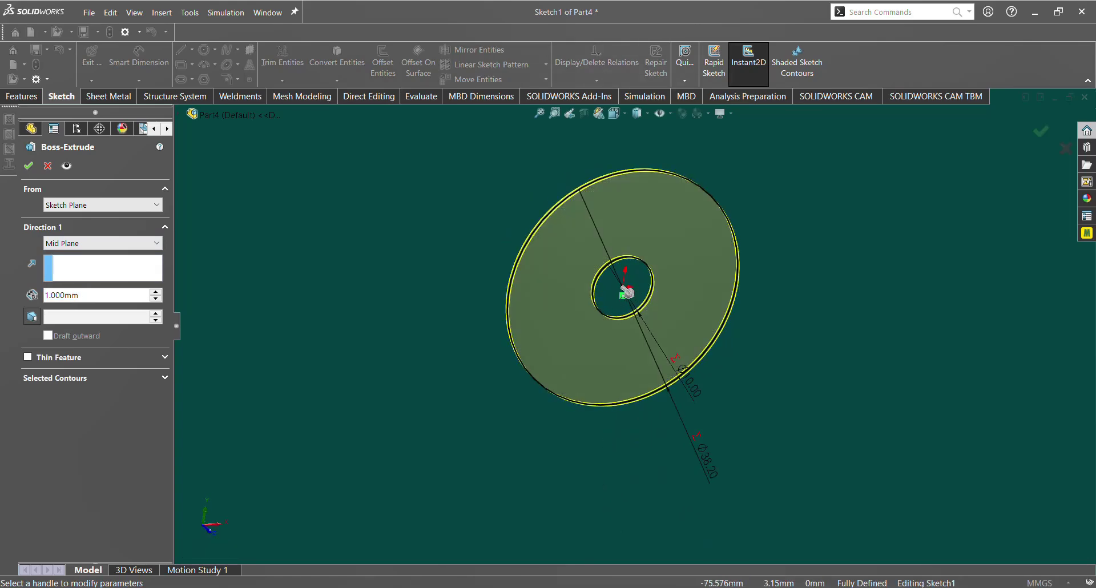
pyautogui.doubleClick(61, 295)
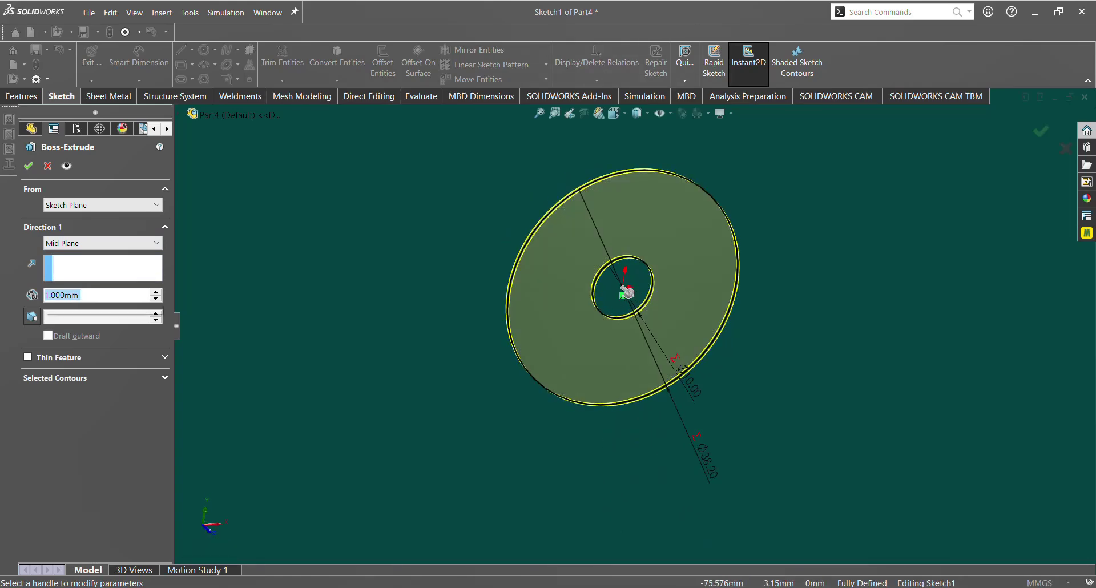
pyautogui.write('=')
pyautogui.press('Right')
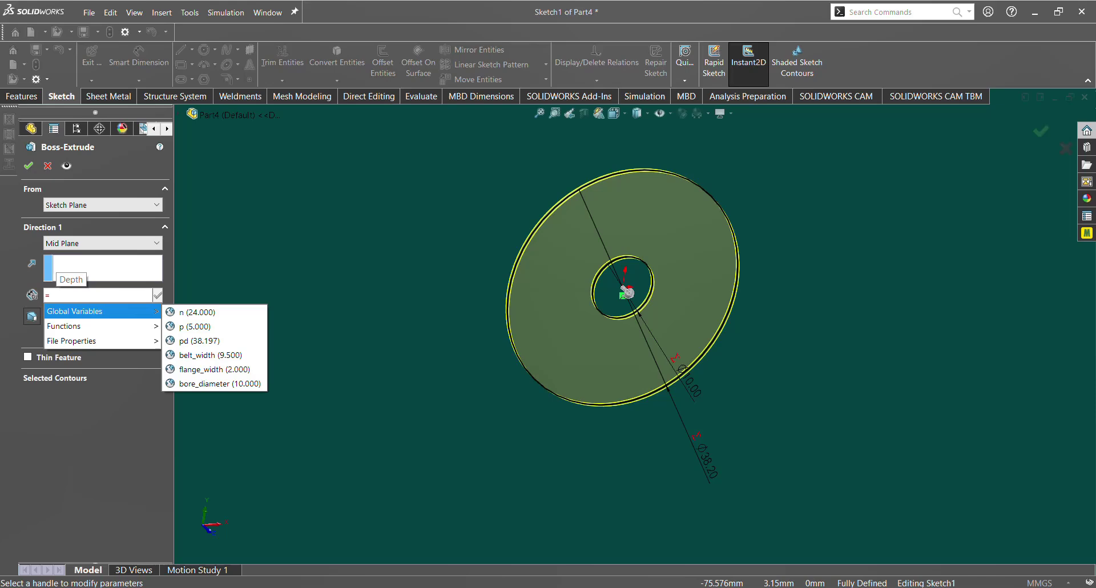
pyautogui.press('Down')
pyautogui.press('Down')
pyautogui.press('Down')
pyautogui.press('Down')
pyautogui.press('Return')
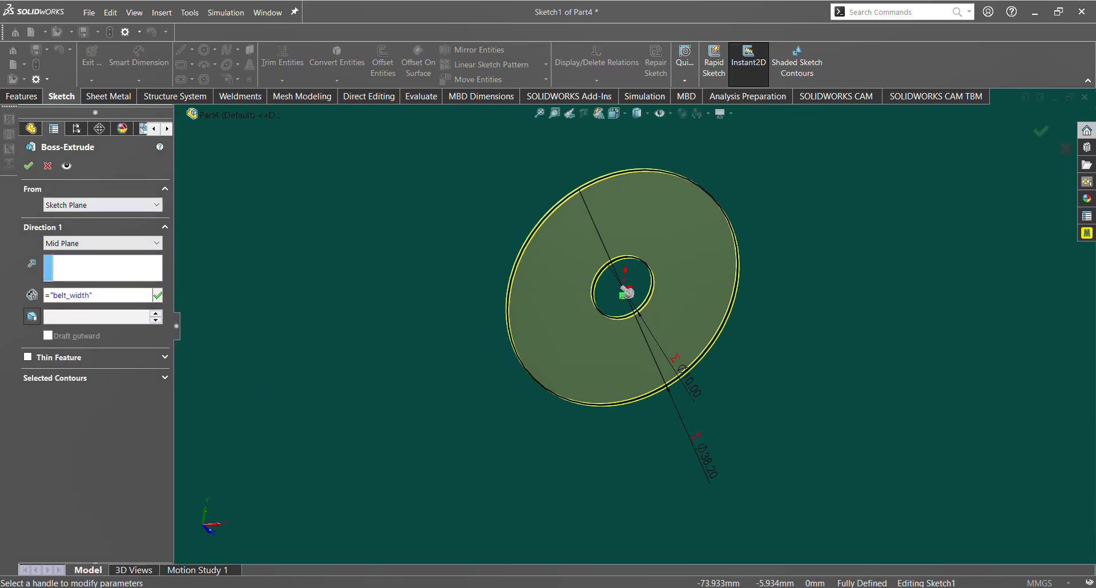
pyautogui.press('Return')
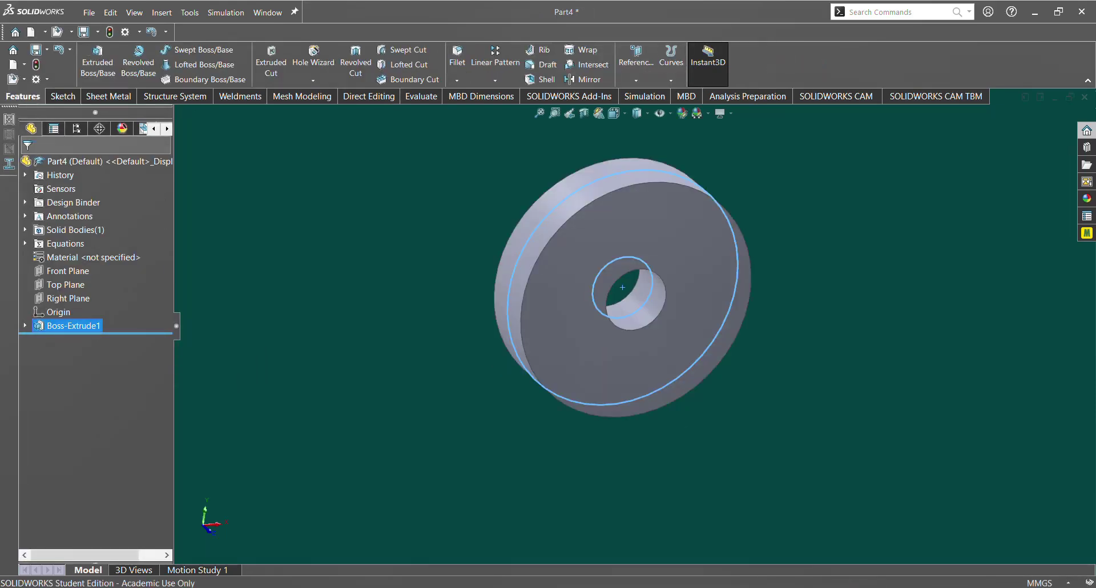
pyautogui.press('Escape')
# Orient the model to the front view and start a sketch on the disc's front face.
pyautogui.press('space')
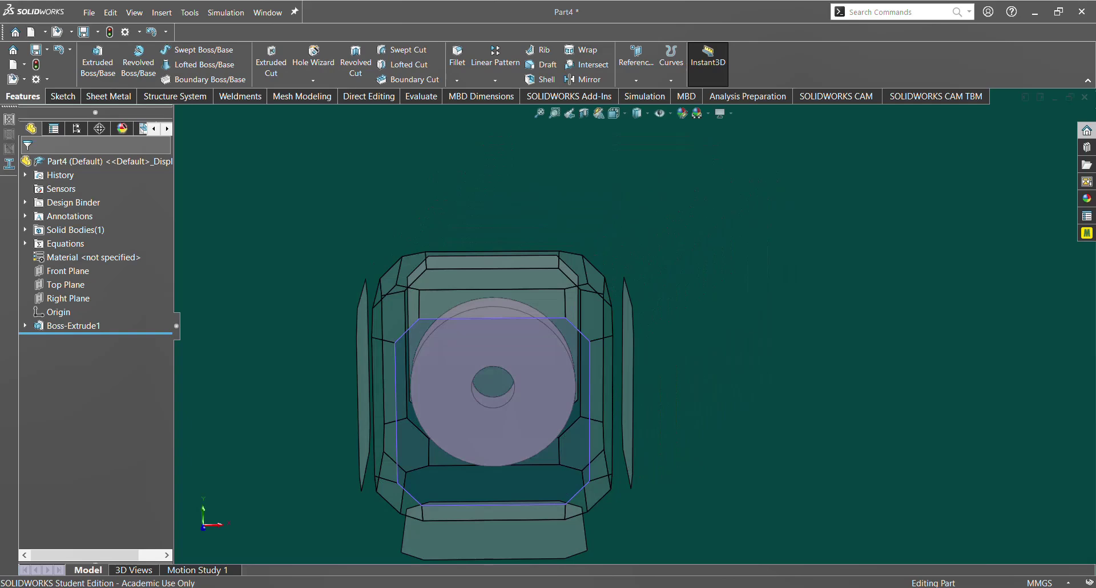
pyautogui.click(537, 382)
pyautogui.click(607, 224)
pyautogui.click(627, 195)
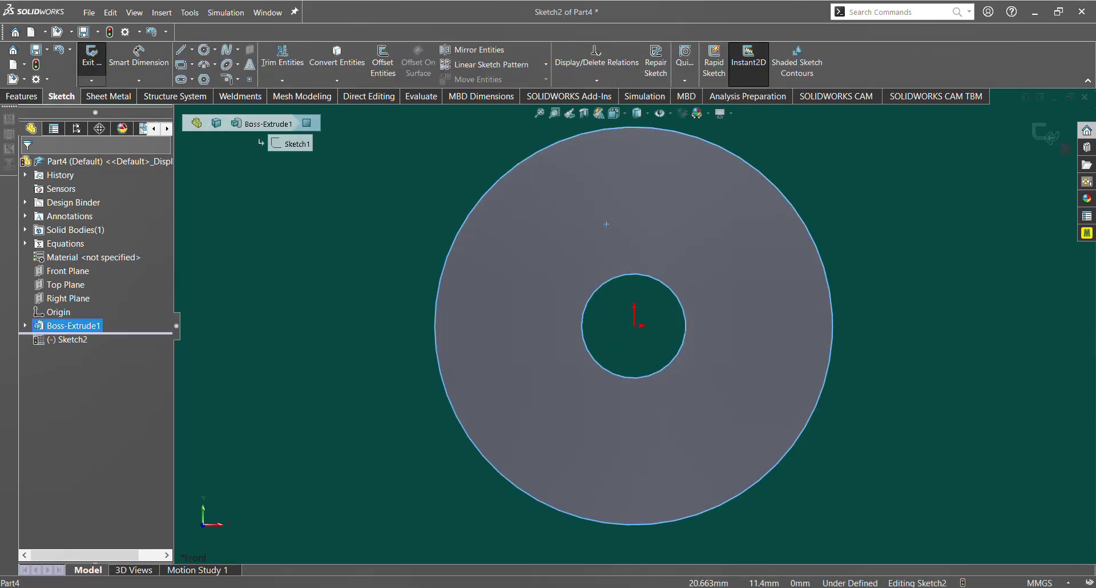
pyautogui.click(822, 117)
pyautogui.scroll(-1, 822, 117)
pyautogui.scroll(-1, 567, 404)
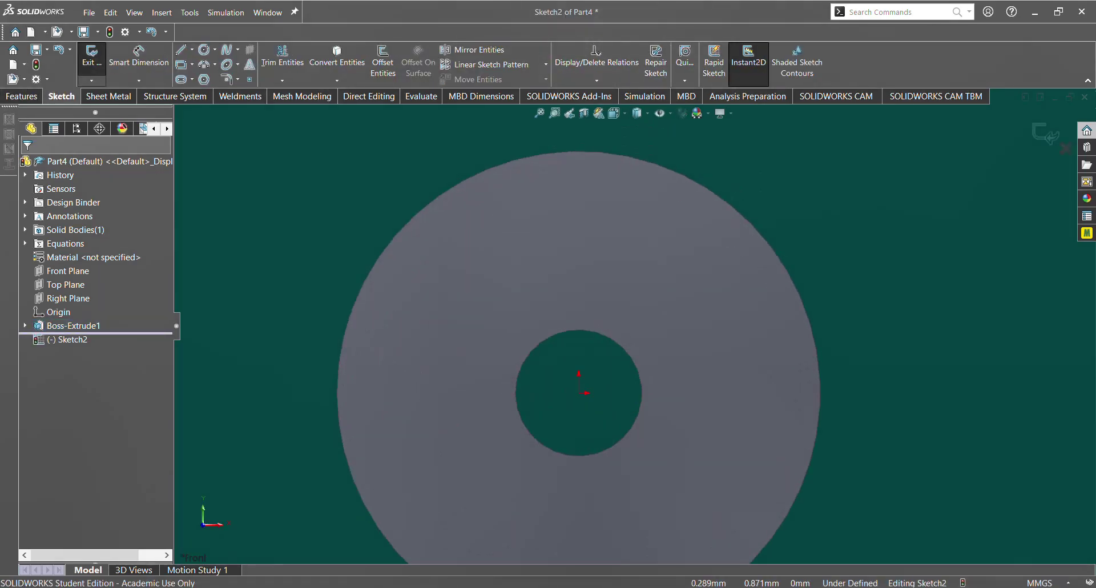
# Draw a slanted line from the origin to the disc's outer edge and a vertical line about 17.3 mm long up from the origin.
pyautogui.press('l')
pyautogui.moveTo(579, 393)
pyautogui.mouseDown()
pyautogui.moveTo(631, 171)
pyautogui.moveTo(659, 165)
pyautogui.mouseUp()
pyautogui.press('Escape')
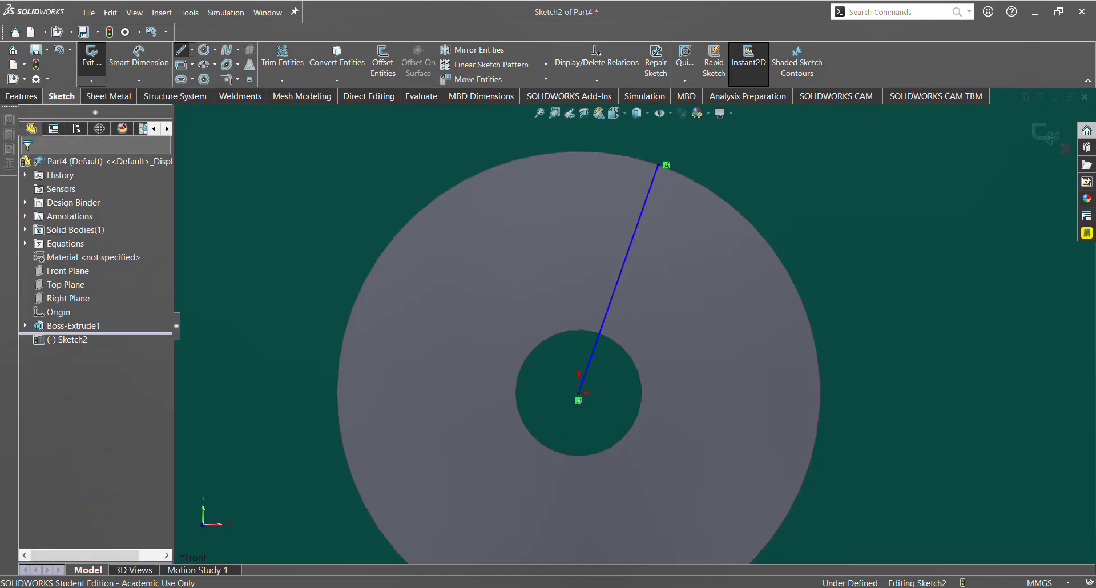
pyautogui.press('l')
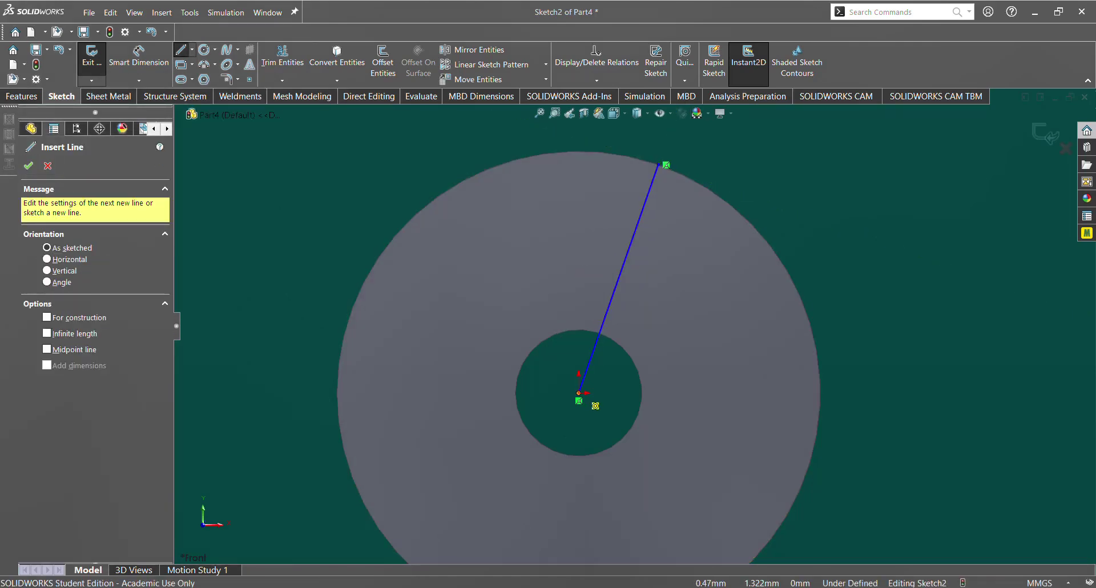
pyautogui.moveTo(580, 394); pyautogui.dragTo(580, 174)
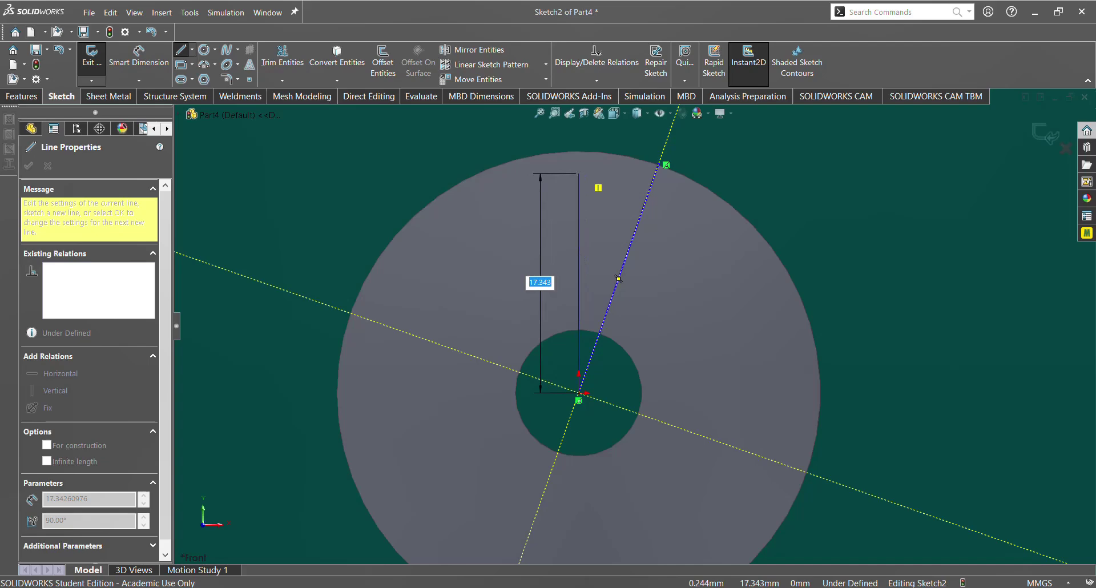
pyautogui.click(582, 173)
pyautogui.scroll(-3, 582, 175)
pyautogui.scroll(-1, 604, 204)
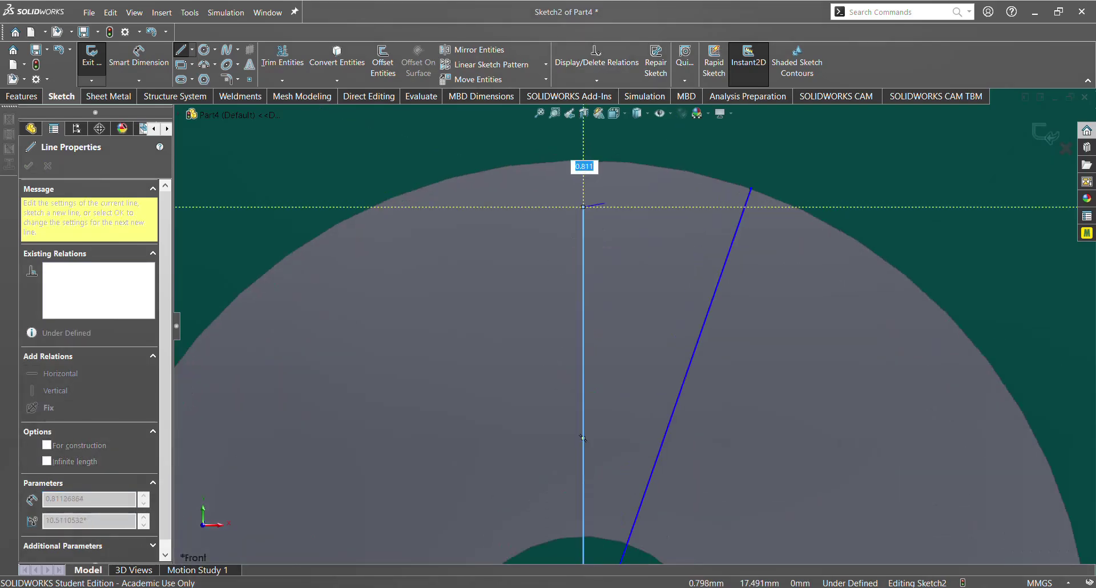
pyautogui.press('Escape')
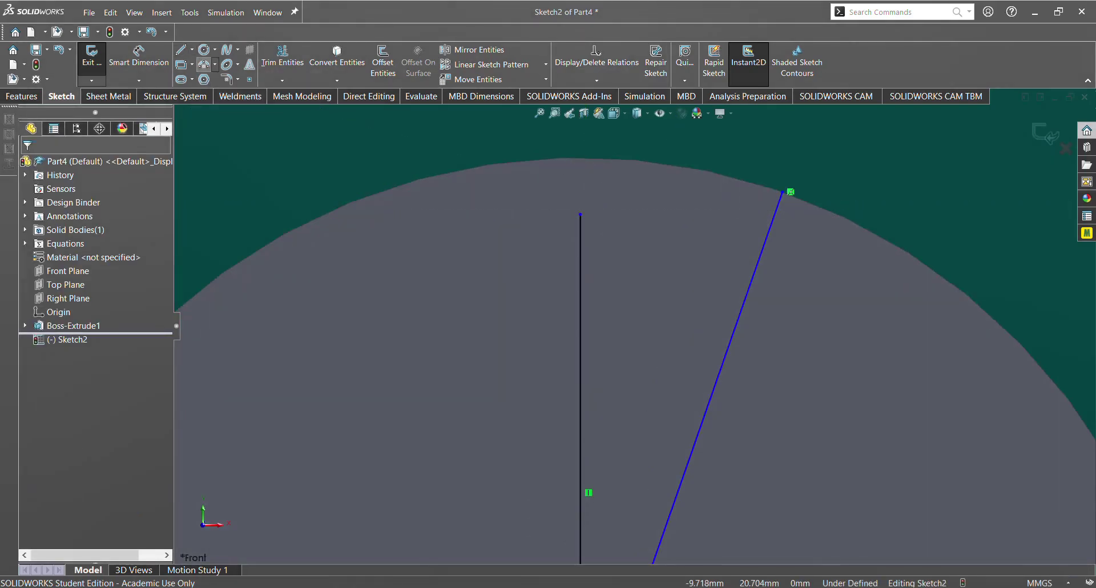
# Draw a chain of three 3 Point Arcs running from the vertical line's upper end to a point on the slanted line.
pyautogui.click(204, 64)
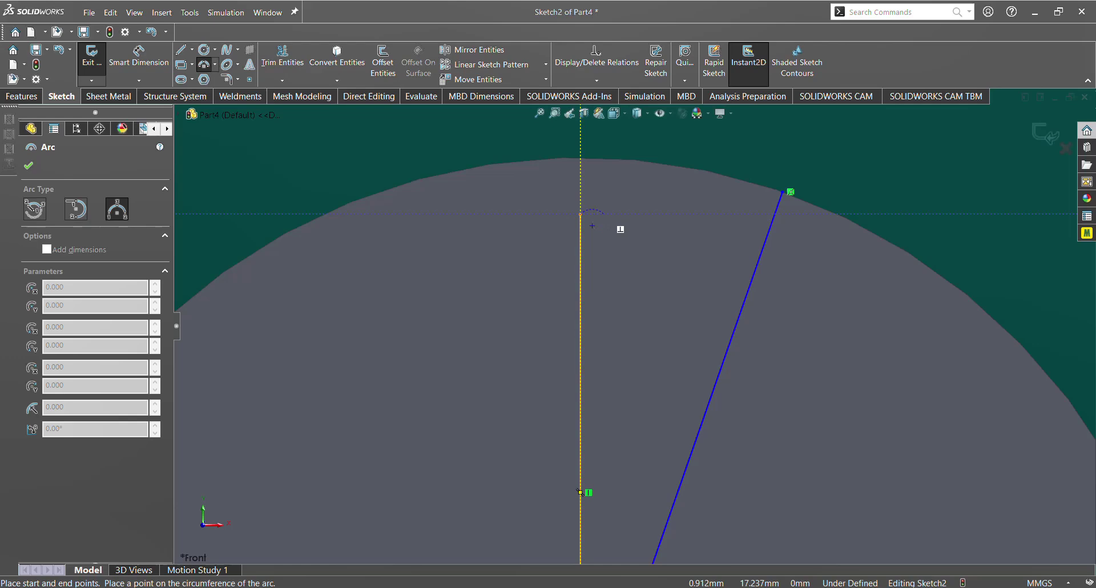
pyautogui.scroll(-2, 625, 206)
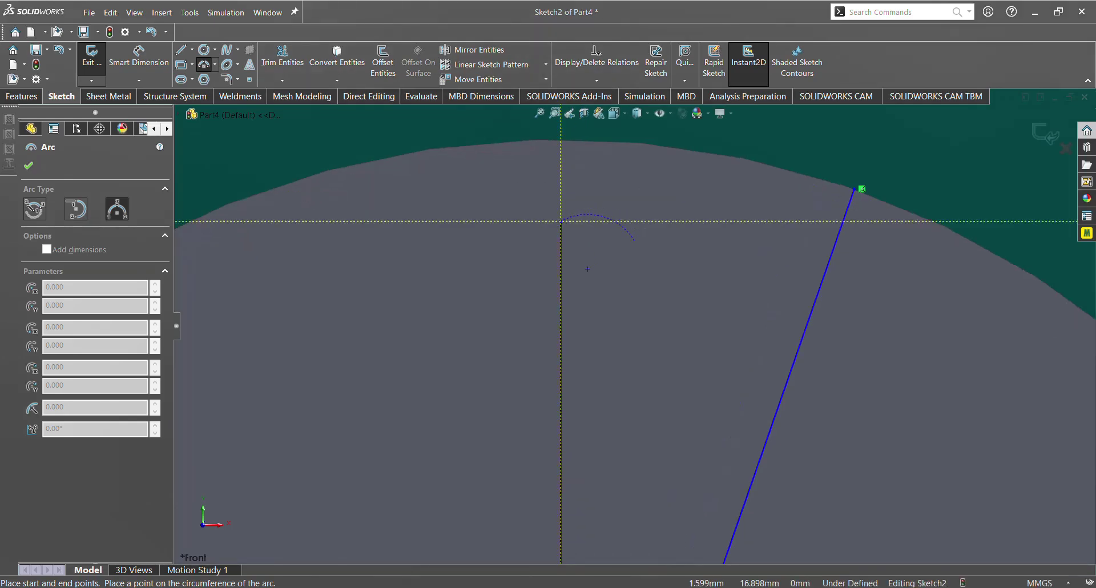
pyautogui.click(633, 240)
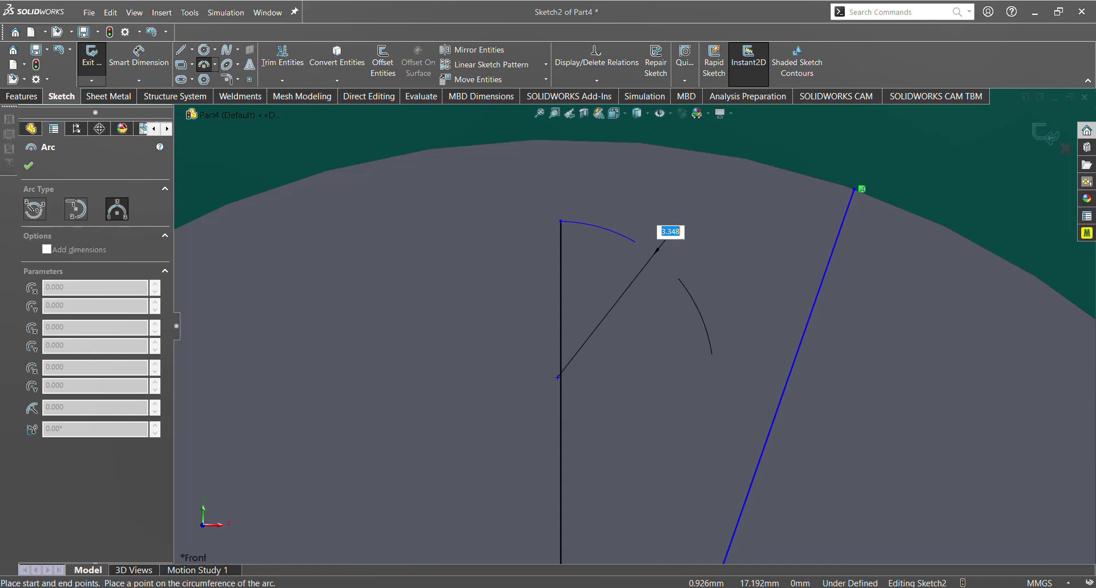
pyautogui.click(658, 249)
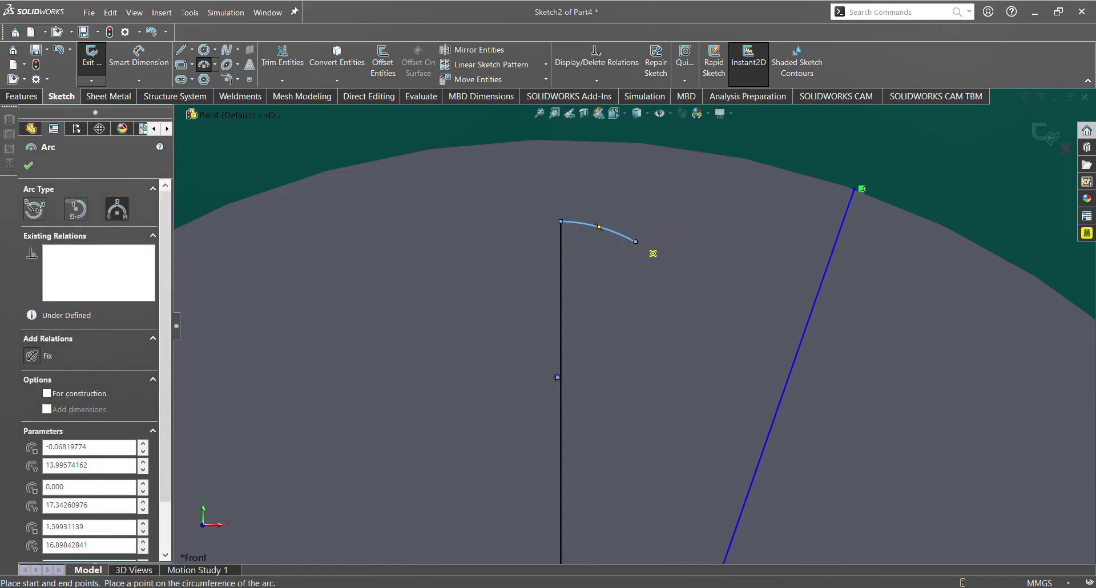
pyautogui.click(654, 296)
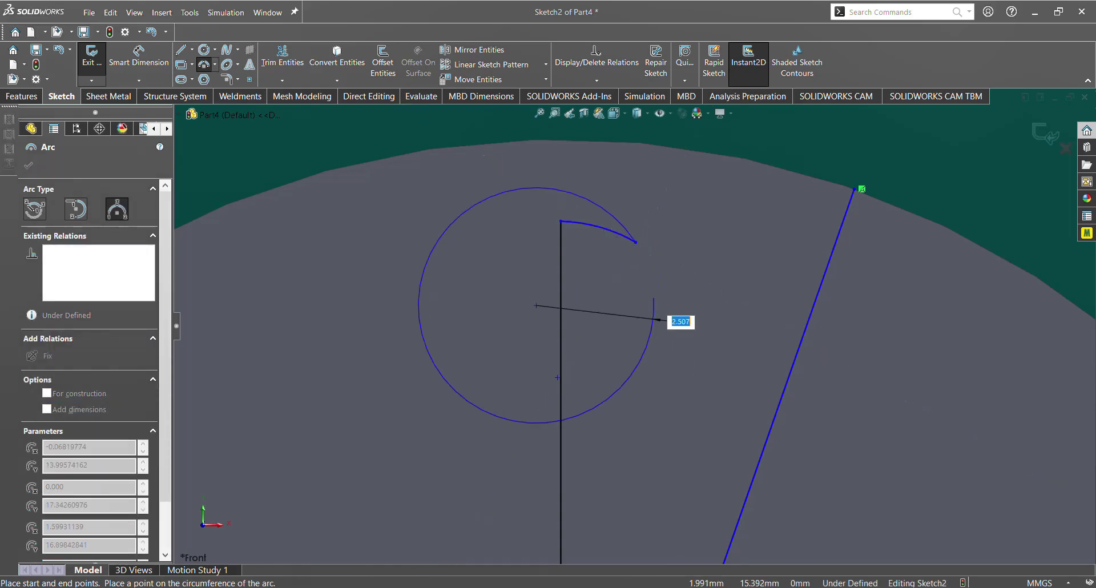
pyautogui.click(671, 286)
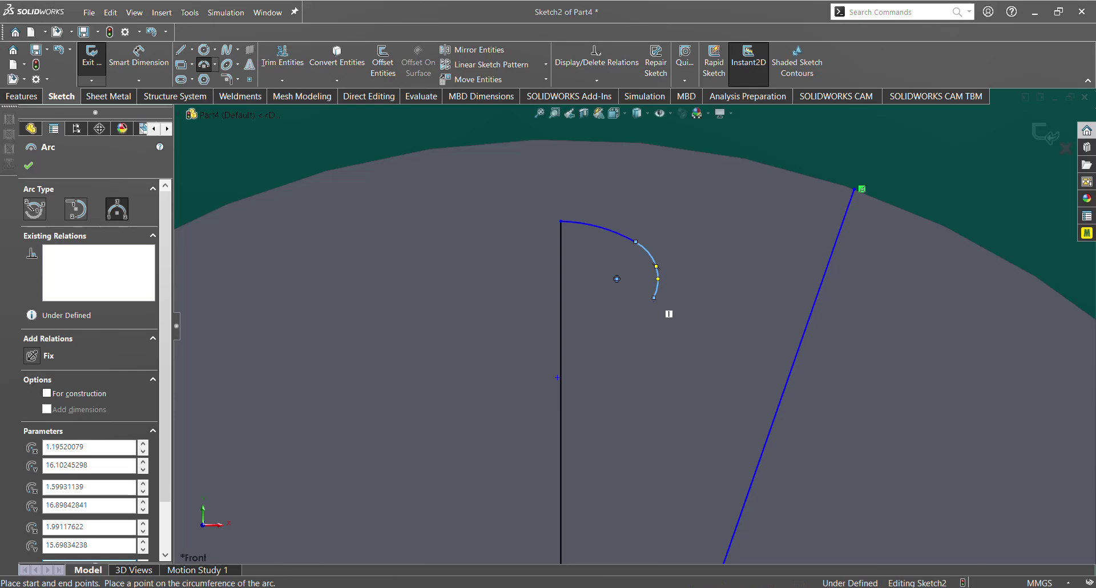
pyautogui.click(655, 298)
pyautogui.click(788, 381)
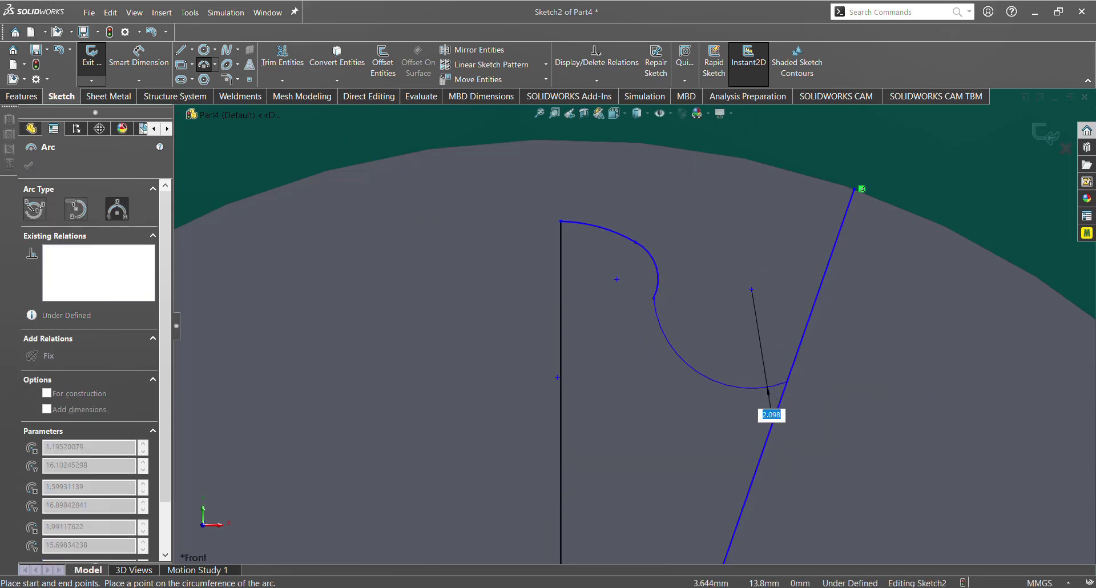
pyautogui.click(765, 387)
pyautogui.press('Escape')
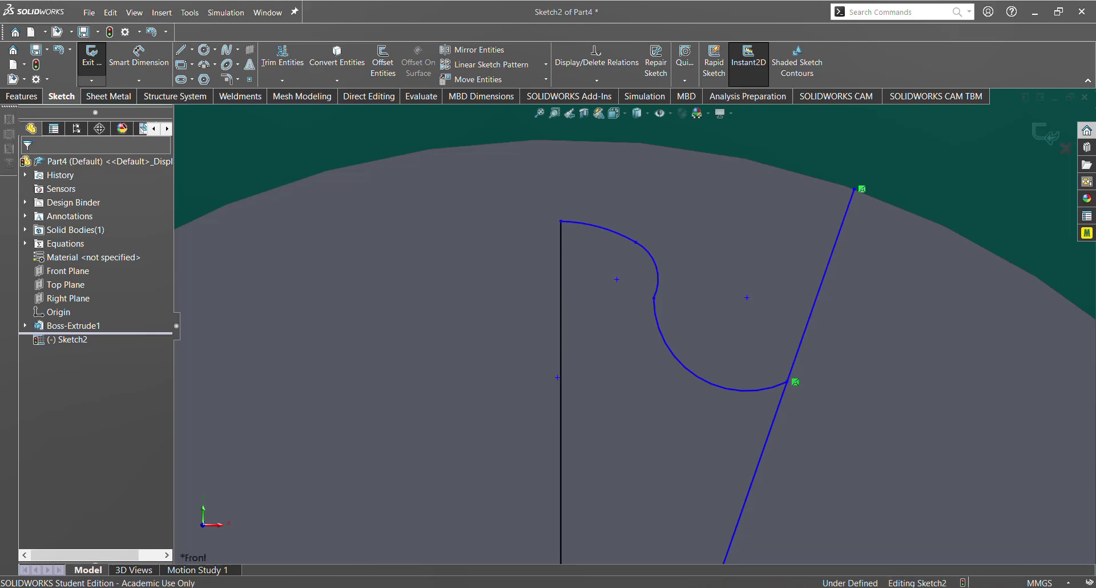
pyautogui.moveTo(654, 297); pyautogui.dragTo(651, 350)
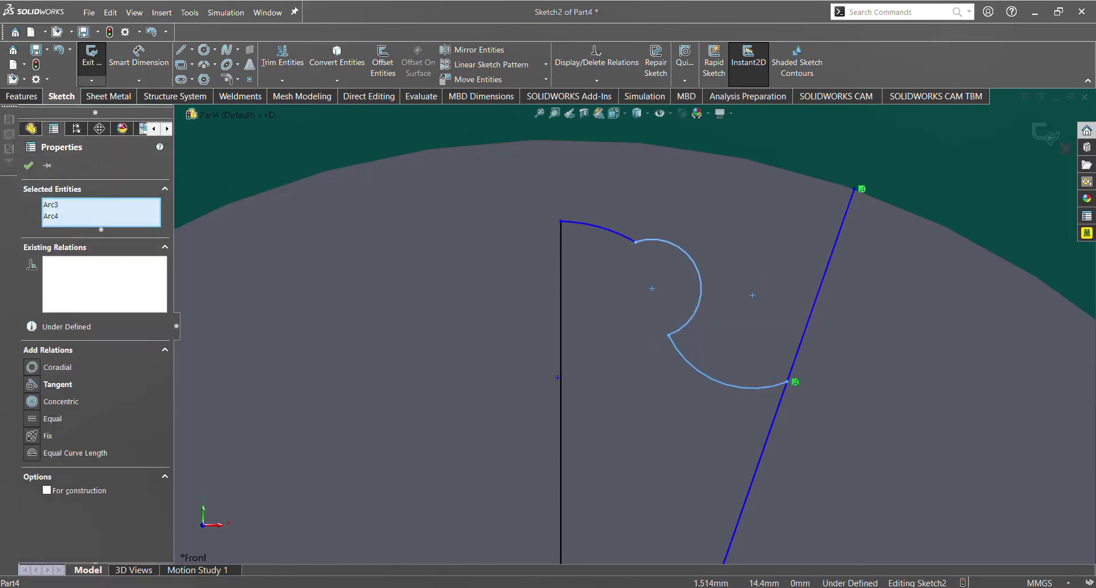
pyautogui.click(633, 354)
pyautogui.hotkey('ctrl', 'z')
pyautogui.click(654, 297)
pyautogui.click(666, 308)
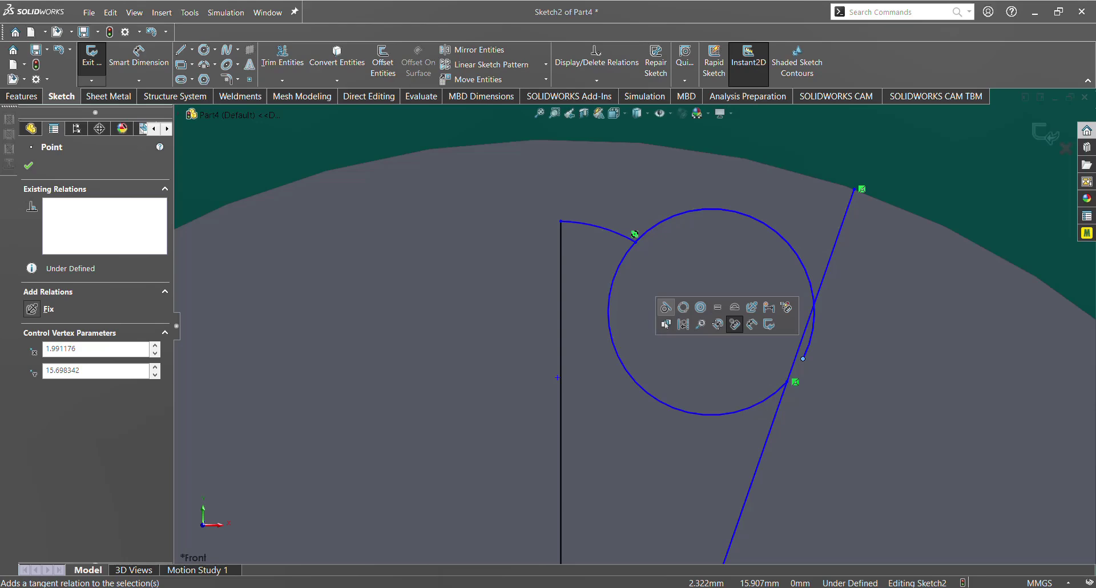
pyautogui.hotkey('ctrl', 'z')
pyautogui.click(654, 298)
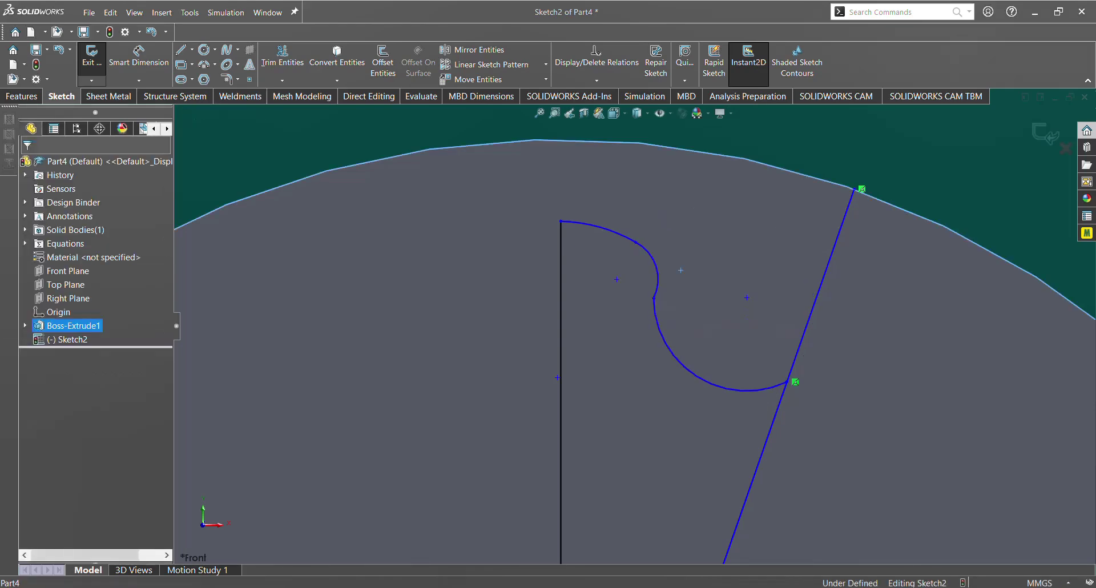
# Add a tangent relation between the small middle arc and the larger arc ending on the slanted line.
pyautogui.moveTo(679, 290); pyautogui.dragTo(648, 305)
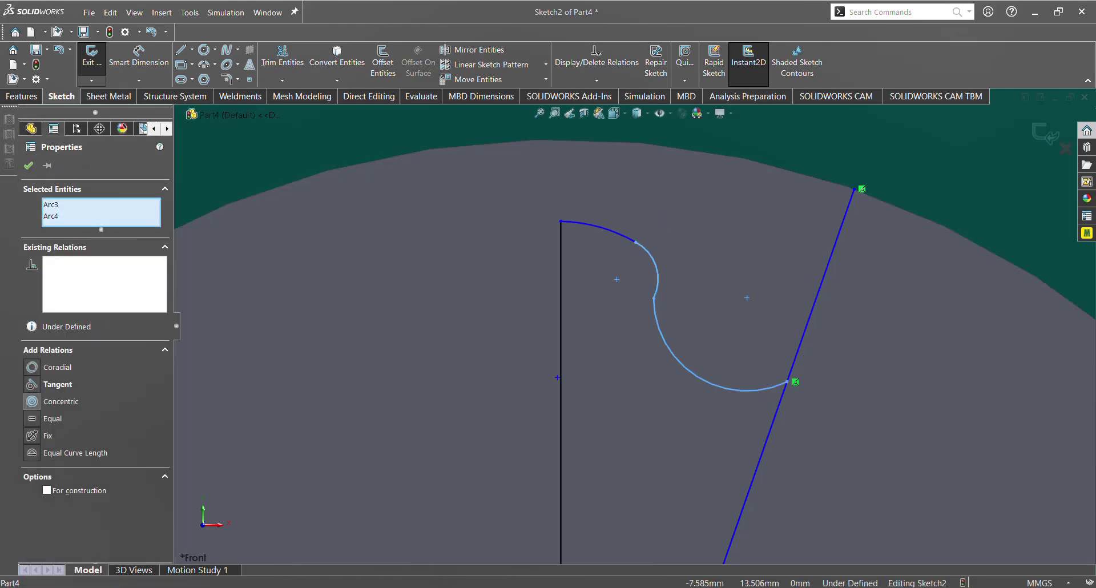
pyautogui.click(32, 385)
pyautogui.press('Escape')
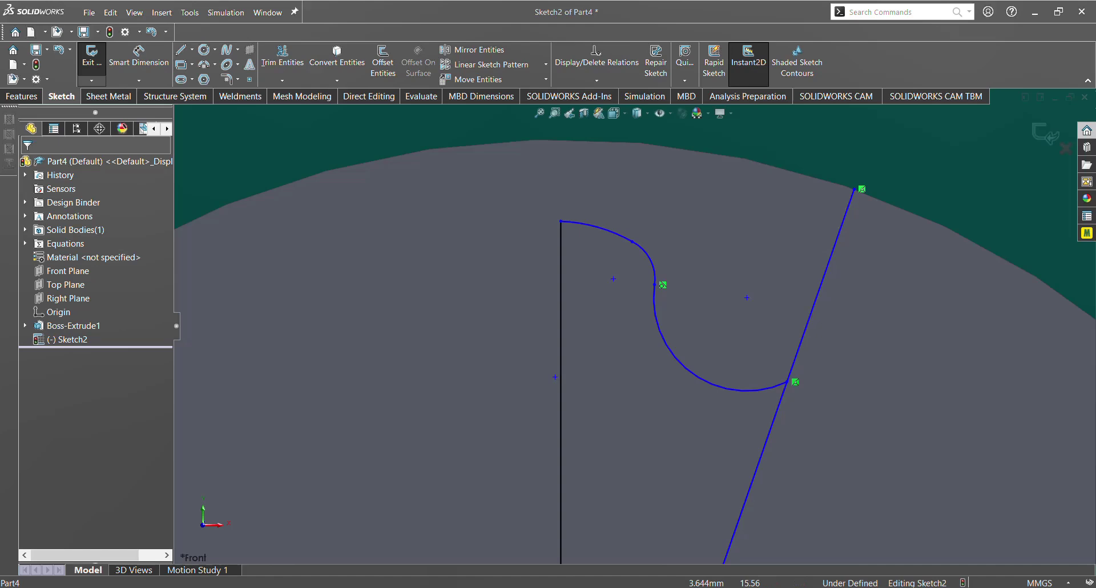
# Make the upper arc tangent to the small middle arc and place the upper arc's centre coincident with the vertical line.
pyautogui.moveTo(673, 218); pyautogui.dragTo(612, 252)
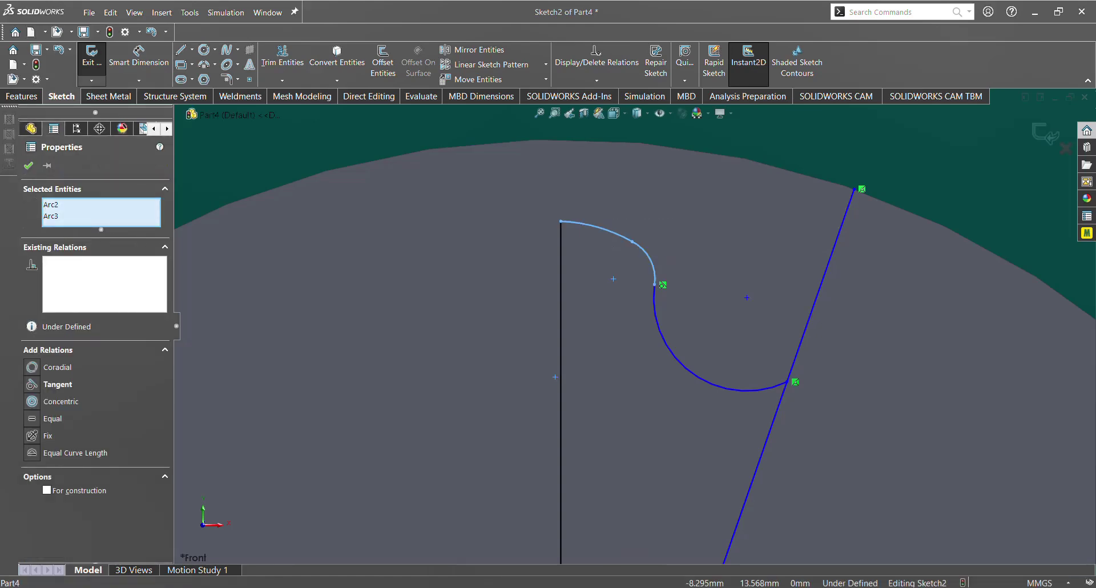
pyautogui.press('Escape')
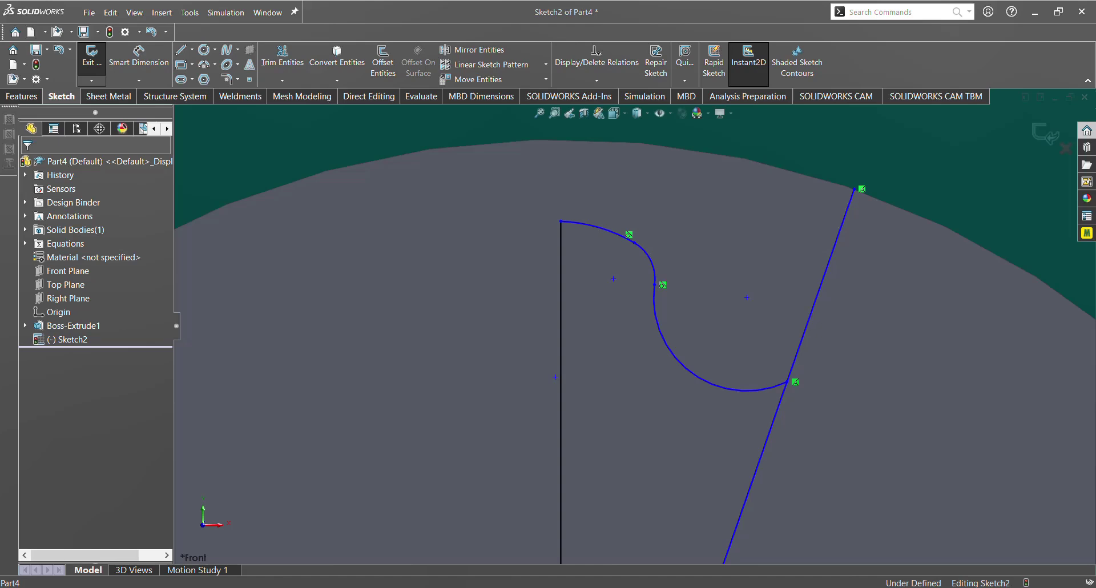
pyautogui.click(559, 377)
pyautogui.keyDown('ctrl'); pyautogui.click(561, 221); pyautogui.keyUp('ctrl')
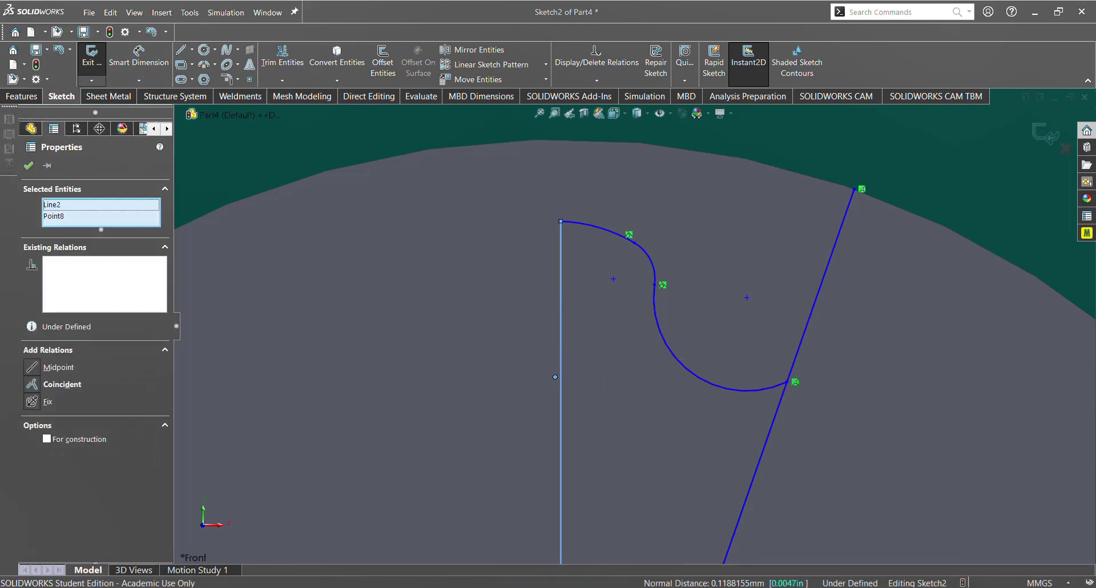
pyautogui.click(59, 384)
pyautogui.press('Escape')
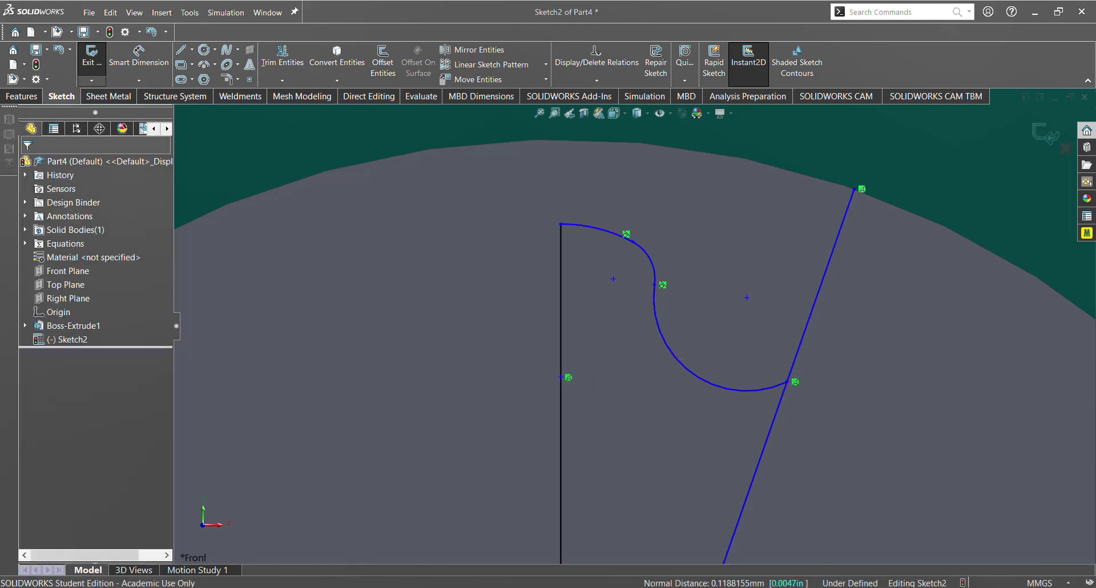
# Shift the large arc's centre slightly down toward the vertical line and dimension the small middle arc's radius as 0.43 mm.
pyautogui.moveTo(746, 298)
pyautogui.mouseDown()
pyautogui.moveTo(815, 303)
pyautogui.moveTo(791, 327)
pyautogui.moveTo(807, 340)
pyautogui.moveTo(740, 306)
pyautogui.mouseUp()
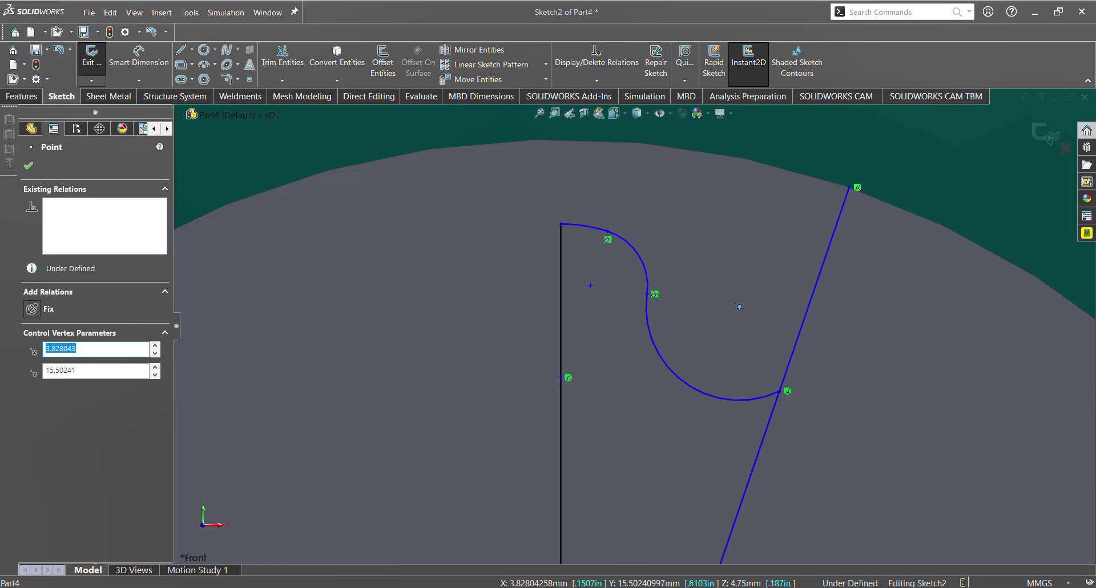
pyautogui.press('Escape')
pyautogui.press('d')
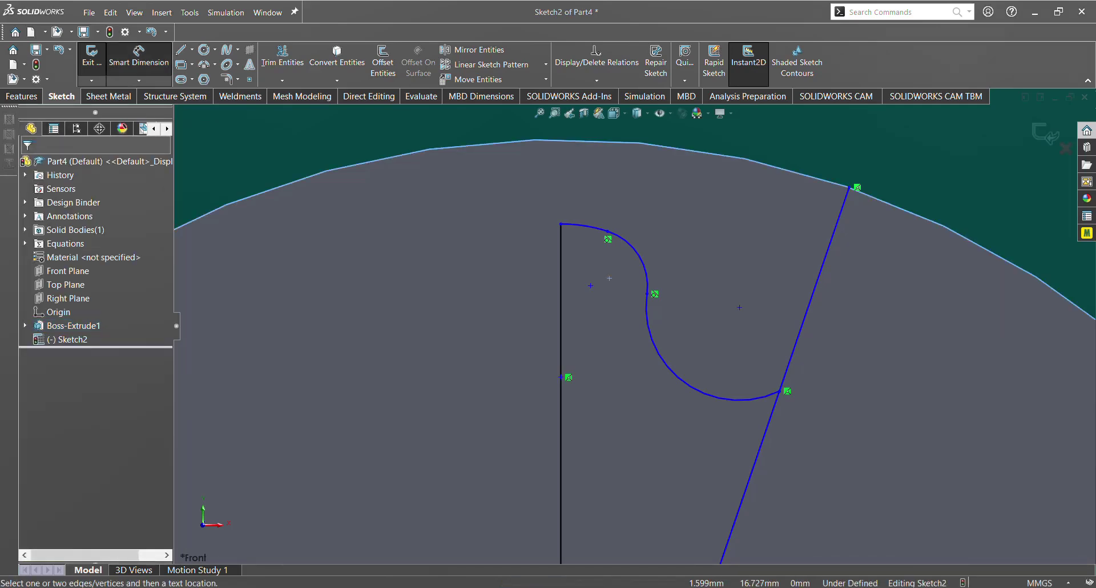
pyautogui.click(631, 245)
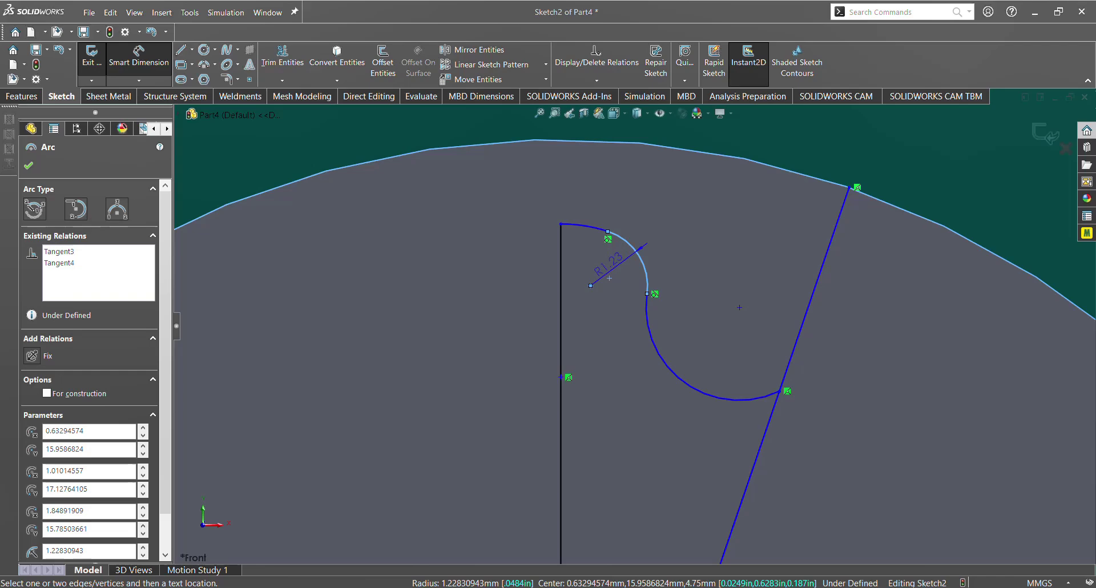
pyautogui.click(613, 263)
pyautogui.write('0.42')
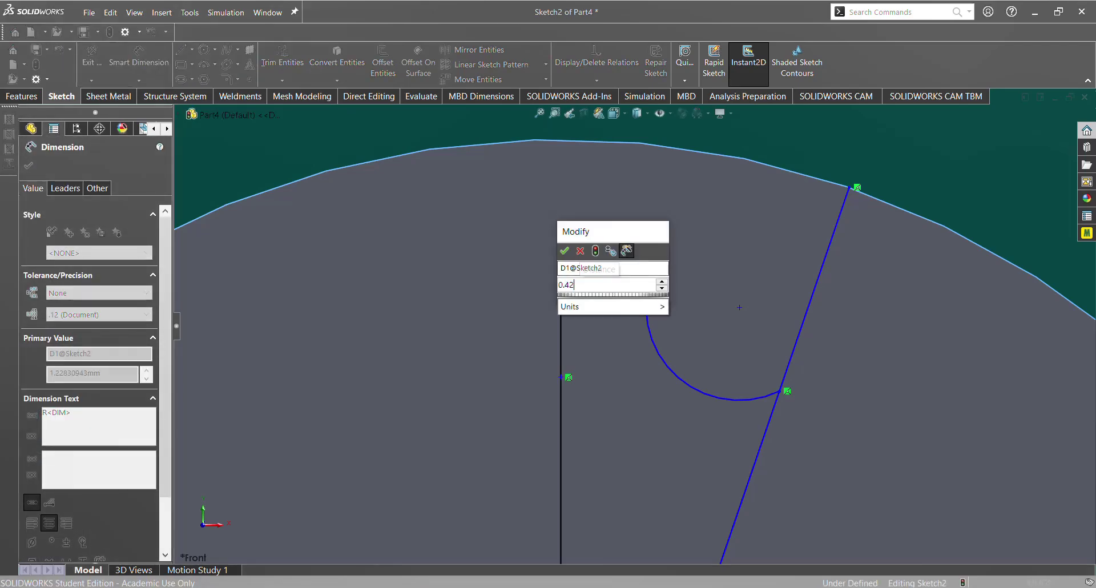
pyautogui.press('BackSpace')
pyautogui.write('3')
pyautogui.press('Return')
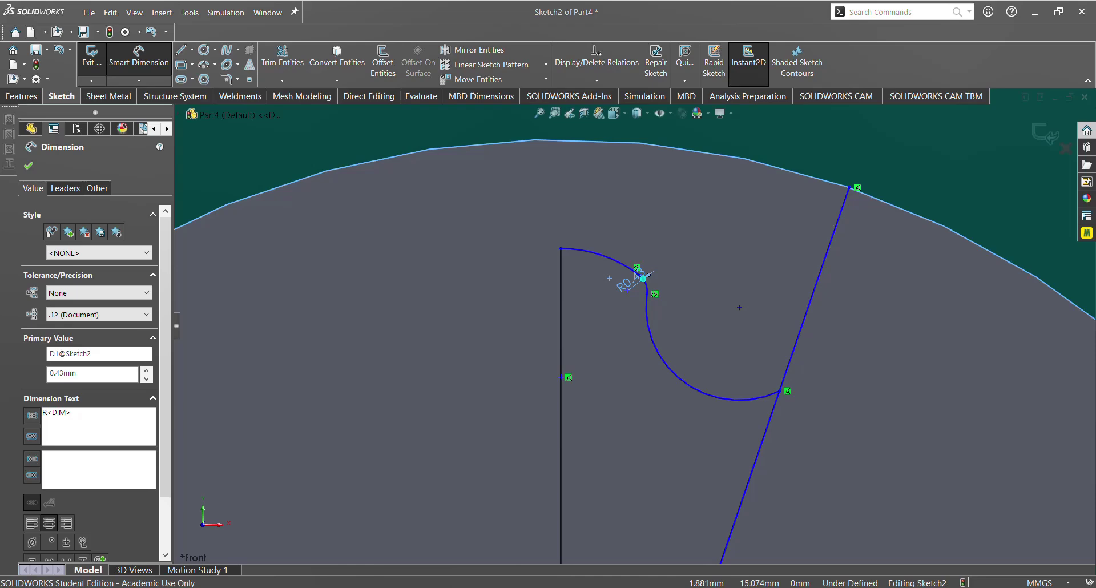
# Dimension the radius of the large arc ending on the slanted line as 1.49 mm.
pyautogui.click(647, 312)
pyautogui.click(698, 329)
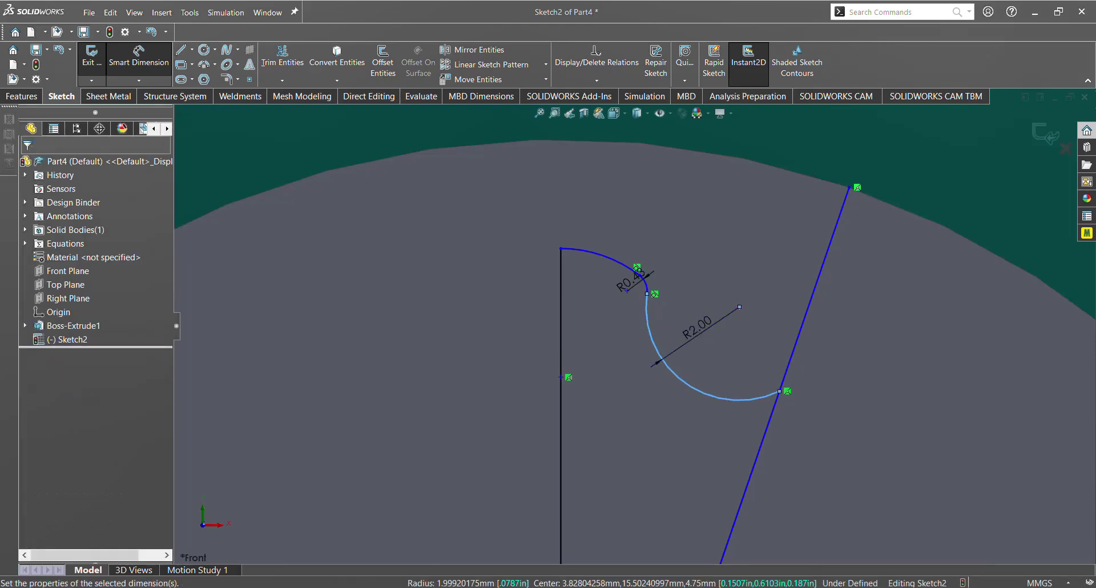
pyautogui.write('1.49m')
pyautogui.press('Return')
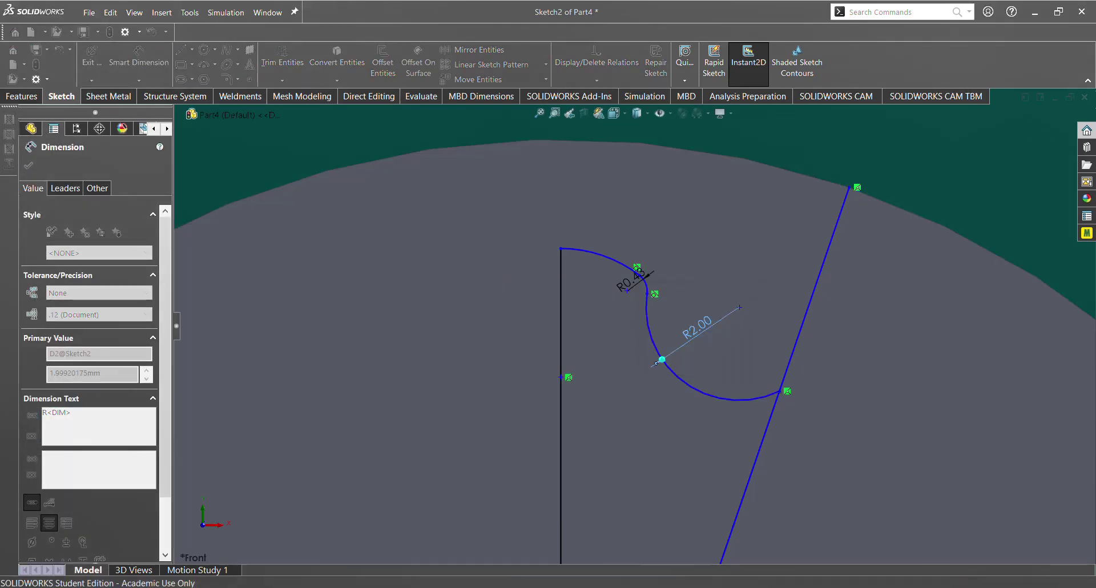
pyautogui.press('Escape')
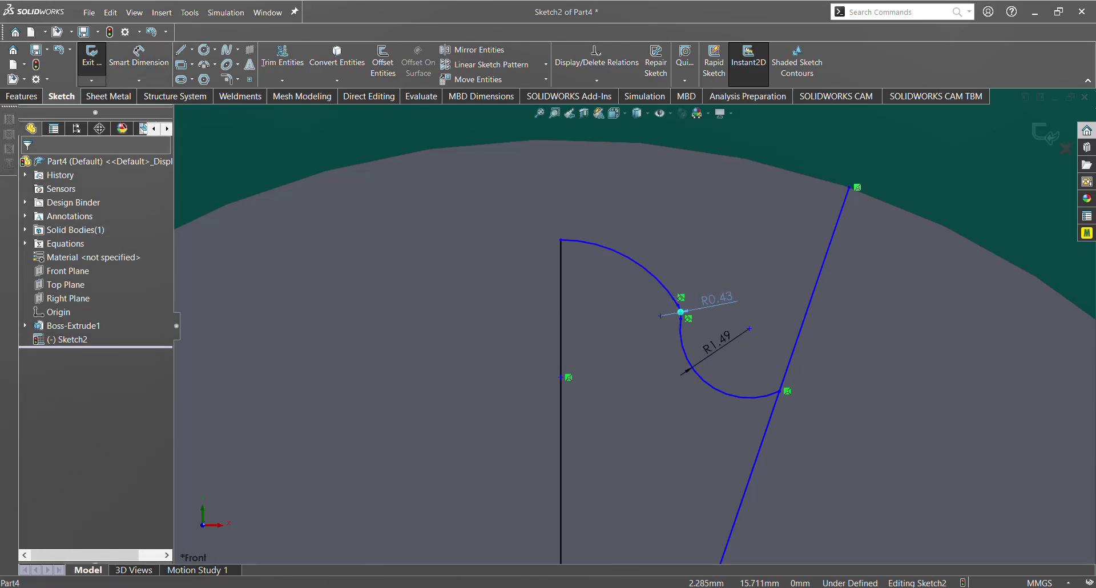
# Reshape the arc chain by moving the small arc up and closer to the vertical line.
pyautogui.click(682, 313)
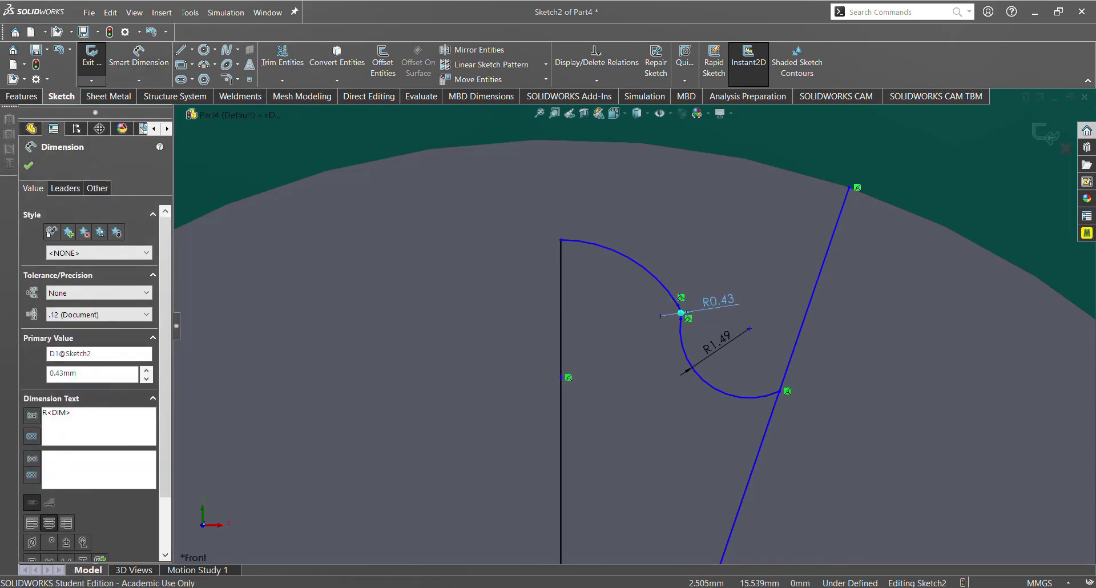
pyautogui.moveTo(682, 313)
pyautogui.mouseDown()
pyautogui.moveTo(641, 240)
pyautogui.moveTo(617, 231)
pyautogui.moveTo(614, 244)
pyautogui.mouseUp()
pyautogui.press('Escape')
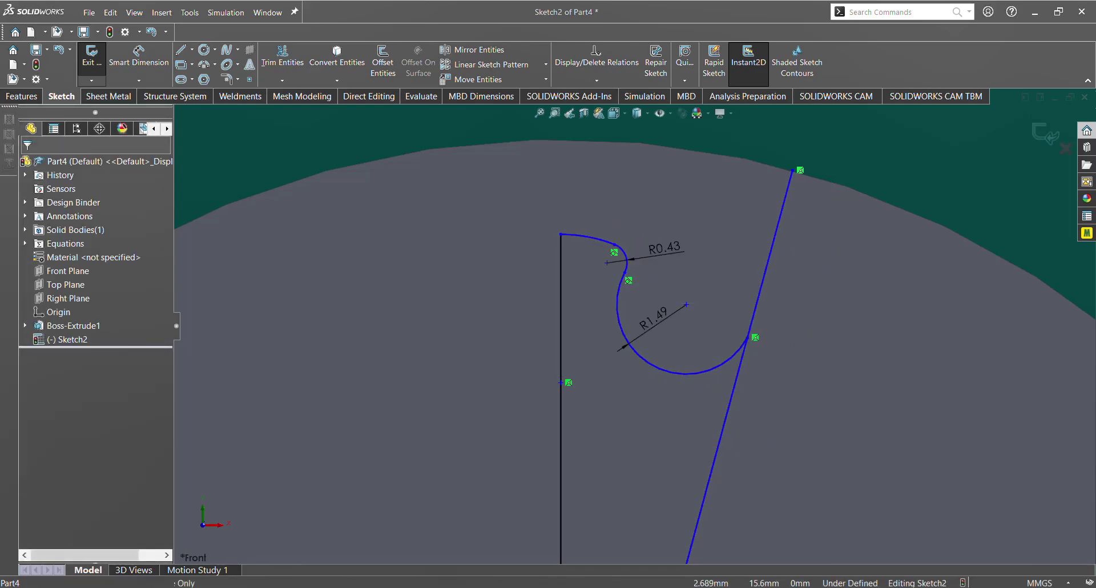
# Make the centre of the R1.49 arc coincident with the slanted line.
pyautogui.click(686, 305)
pyautogui.keyDown('ctrl'); pyautogui.click(765, 273); pyautogui.keyUp('ctrl')
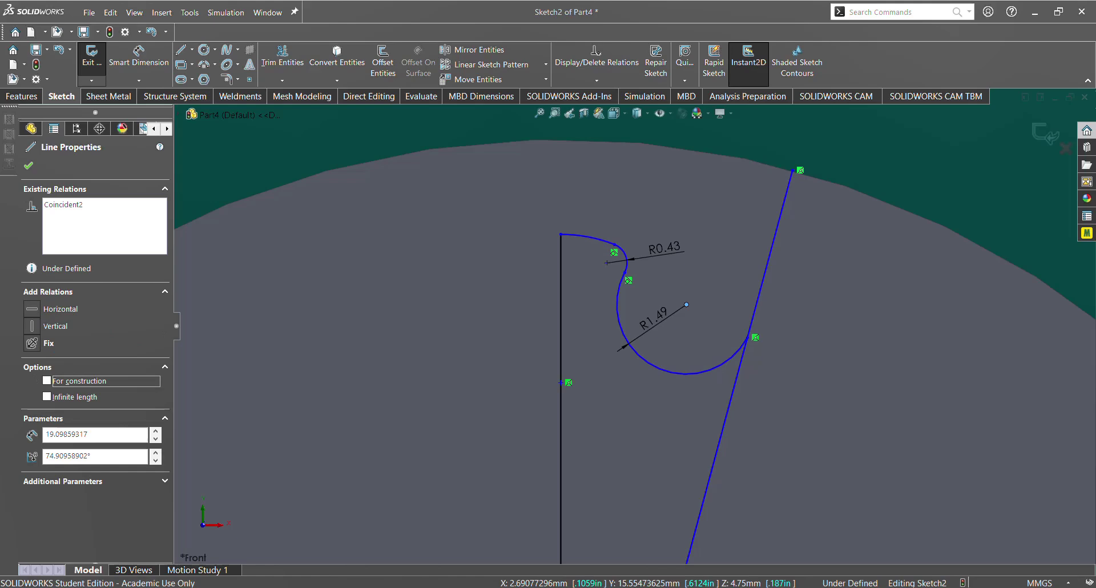
pyautogui.click(32, 384)
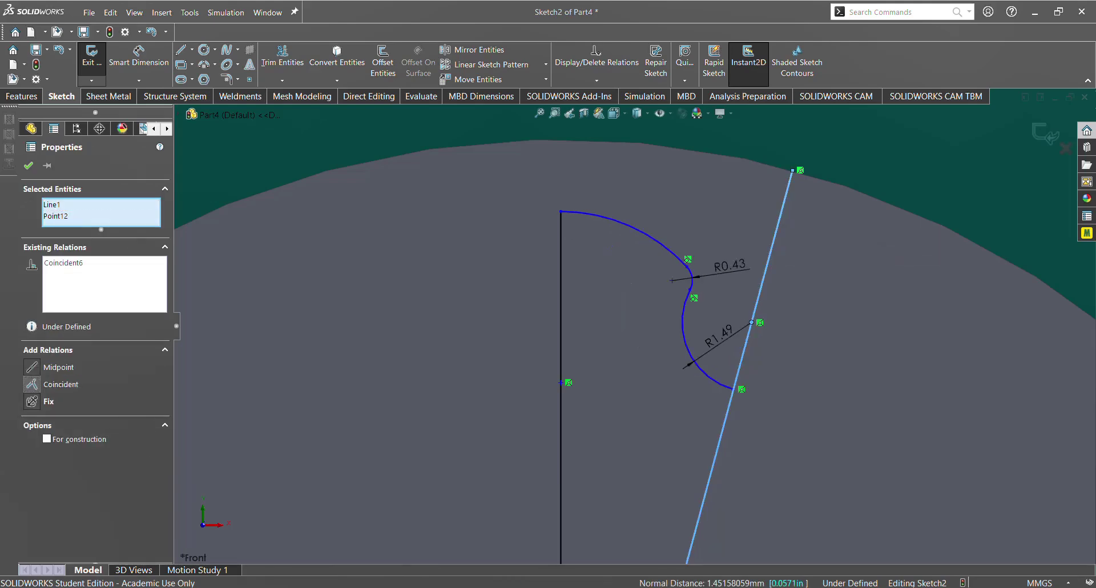
pyautogui.press('Escape')
pyautogui.scroll(-2, 742, 337)
pyautogui.scroll(1, 743, 337)
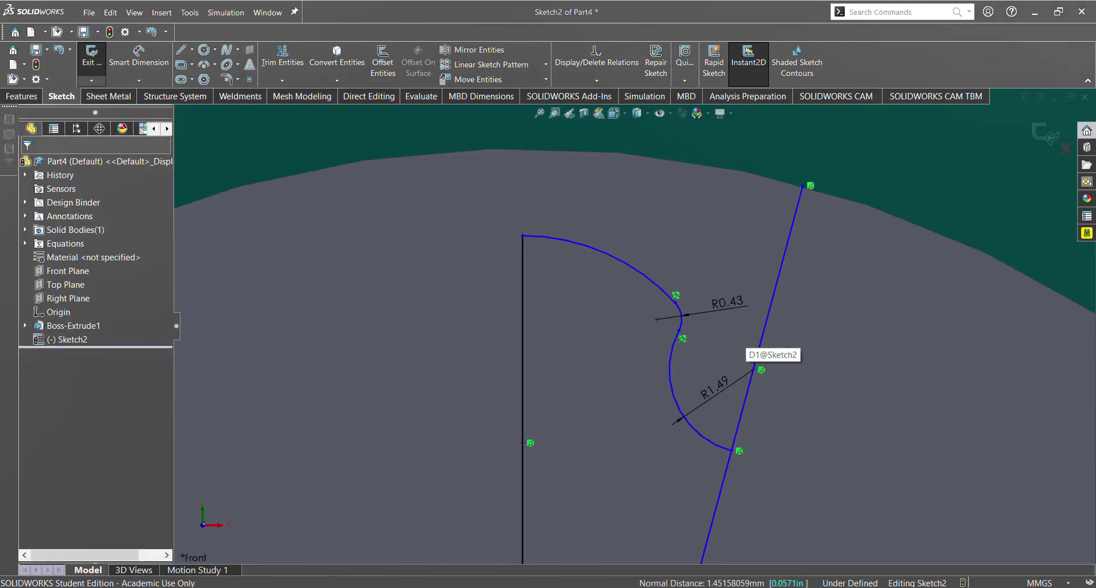
pyautogui.click(139, 54)
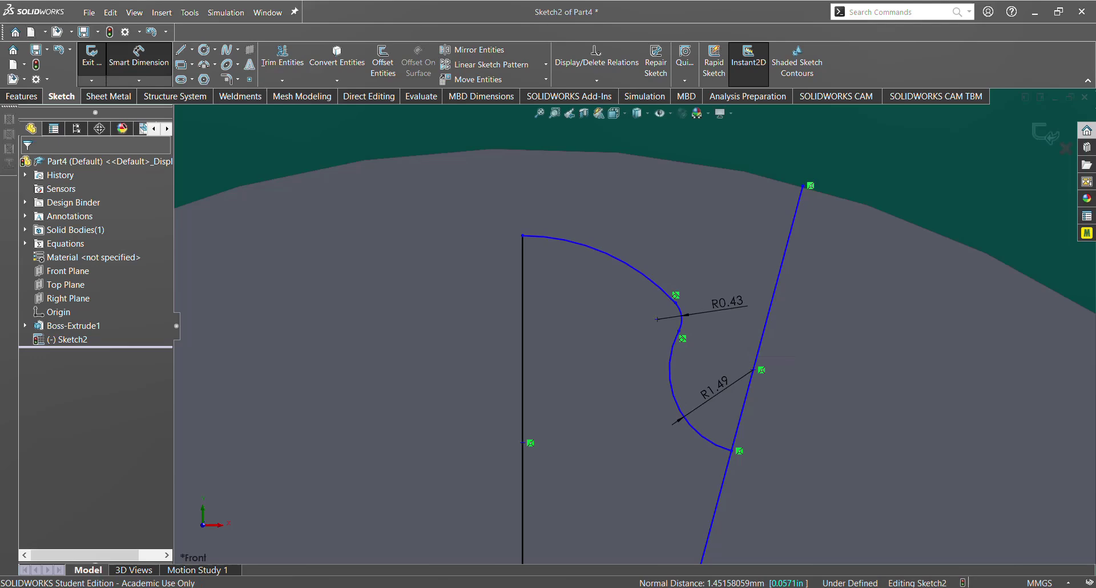
pyautogui.click(522, 235)
pyautogui.press('Escape')
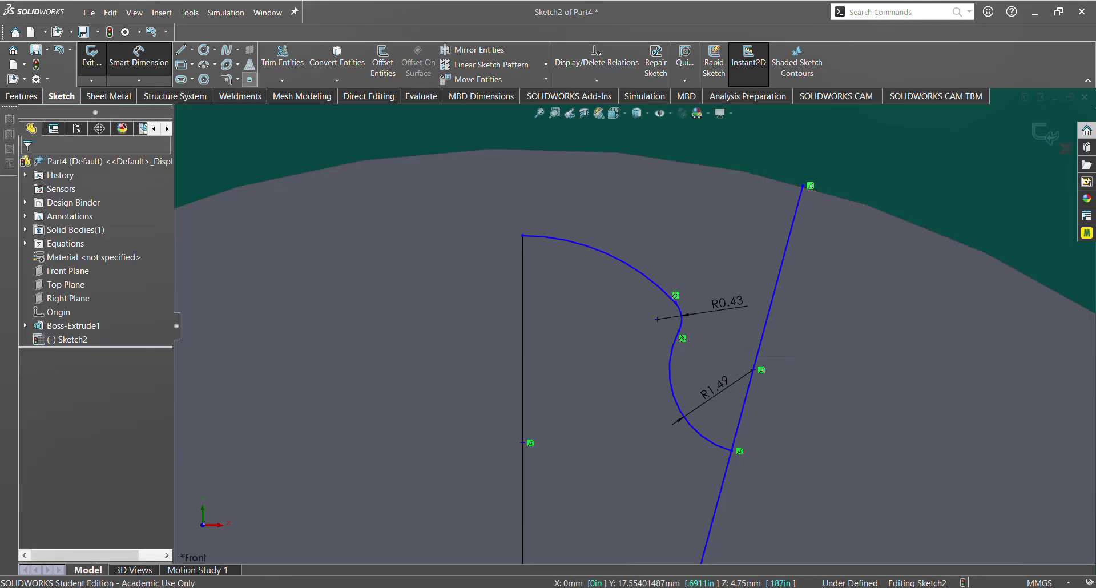
# Place a sketch point on the disc's outer edge above the vertical line and make it coincident with that line.
pyautogui.press('Escape')
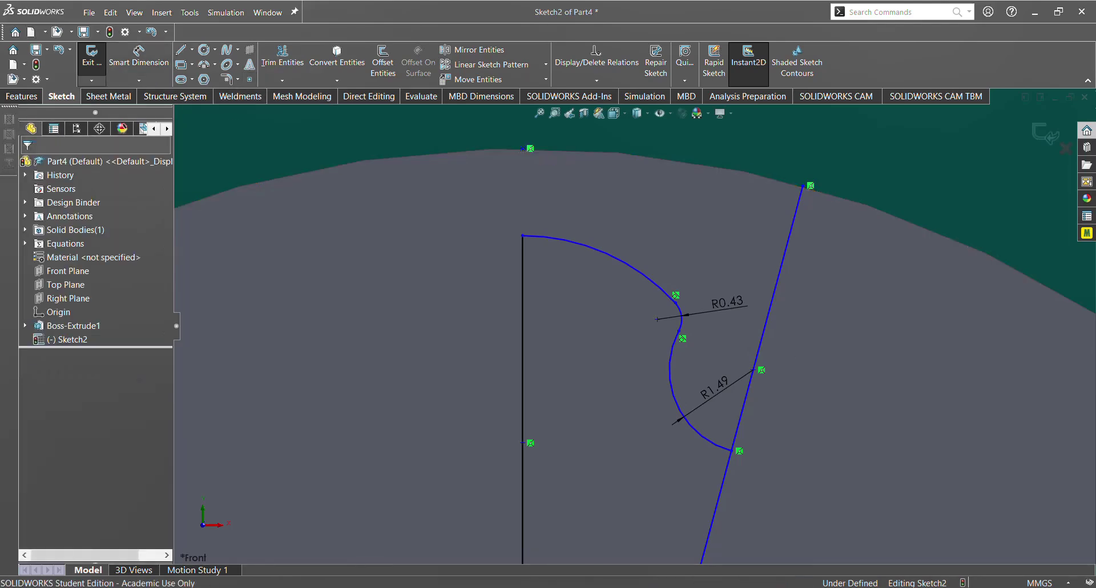
pyautogui.click(523, 149)
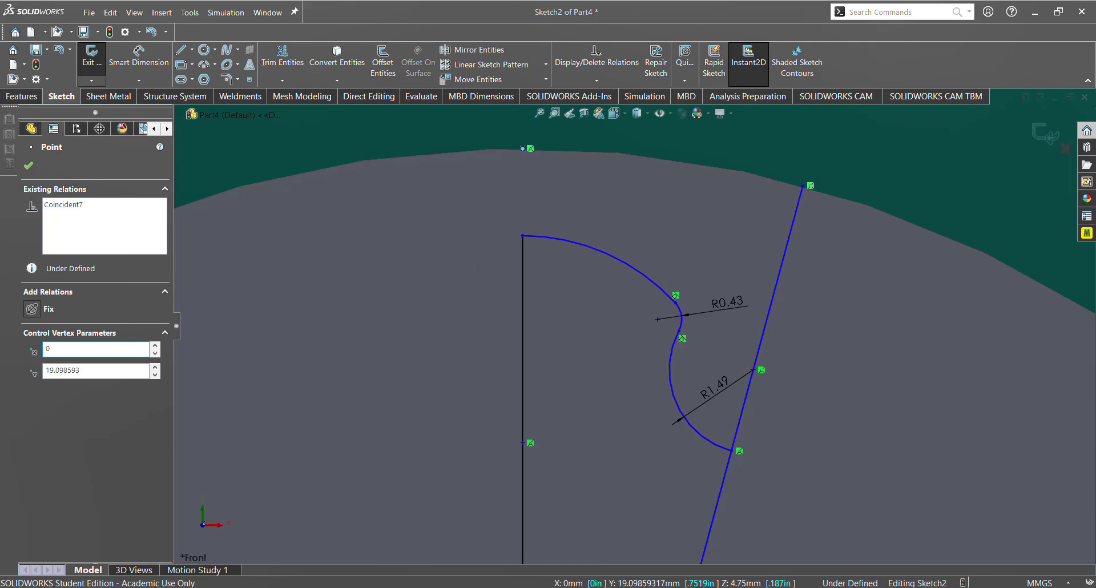
pyautogui.keyDown('ctrl'); pyautogui.click(523, 280); pyautogui.keyUp('ctrl')
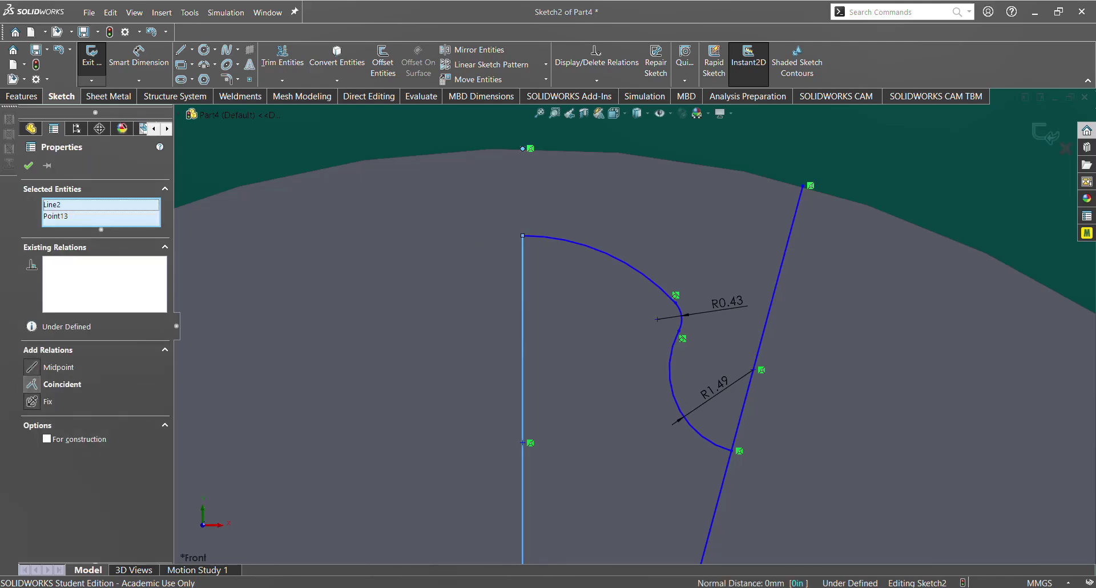
pyautogui.click(32, 383)
pyautogui.press('Escape')
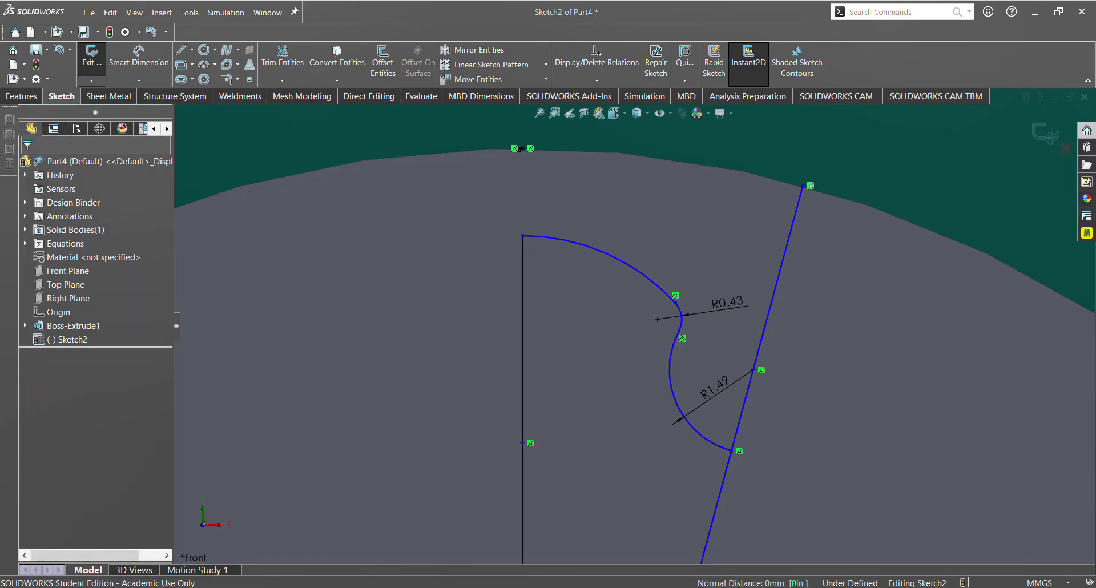
# Dimension the distance from the edge point to the vertical line's upper end with the equation =(3.8-2.06)/2, using the HTD-5M reference drawing.
pyautogui.click(522, 148)
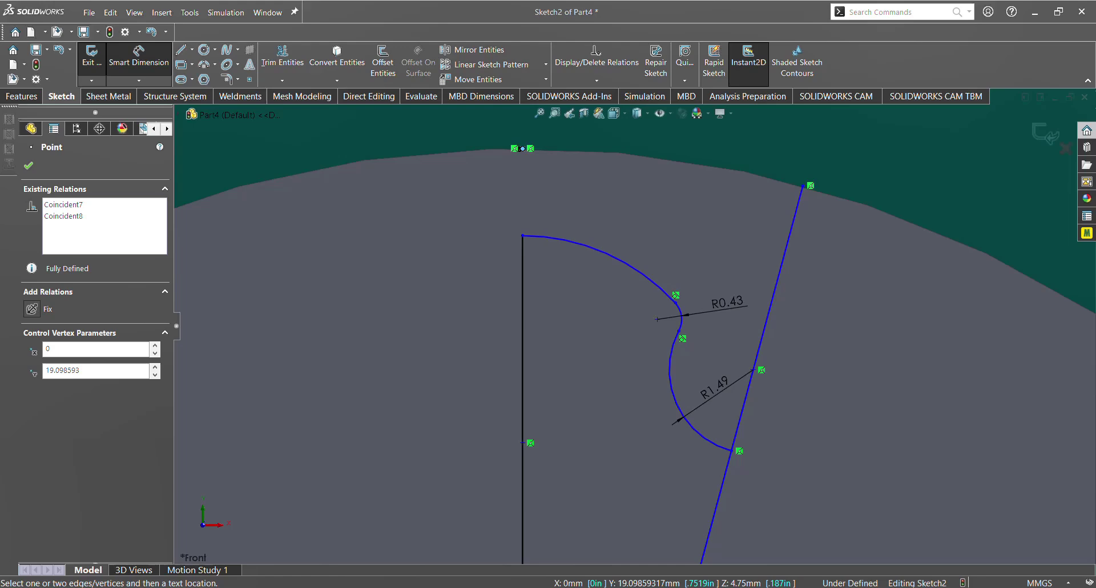
pyautogui.click(523, 235)
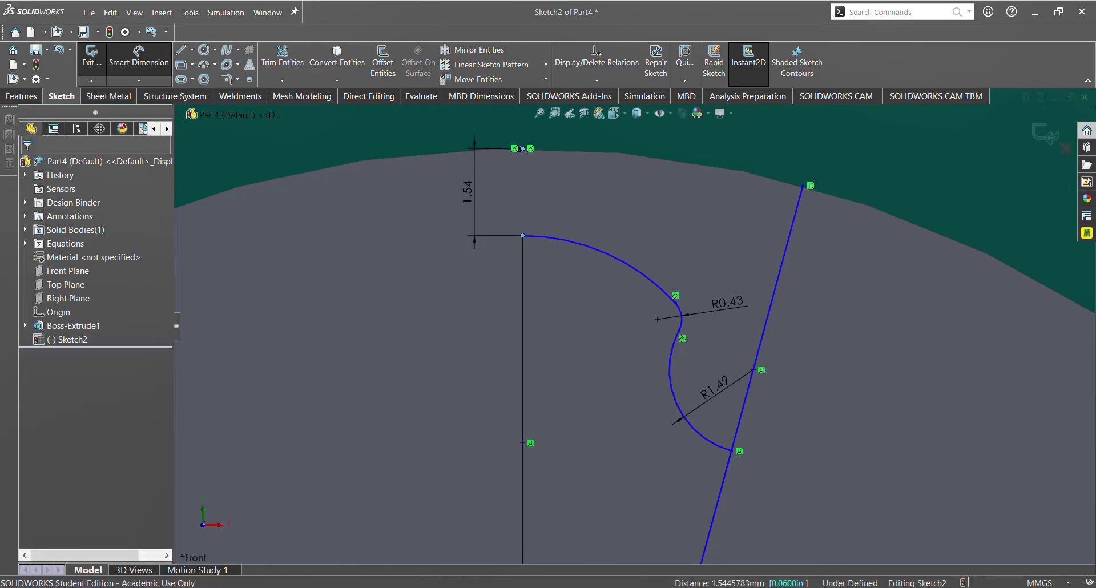
pyautogui.click(475, 188)
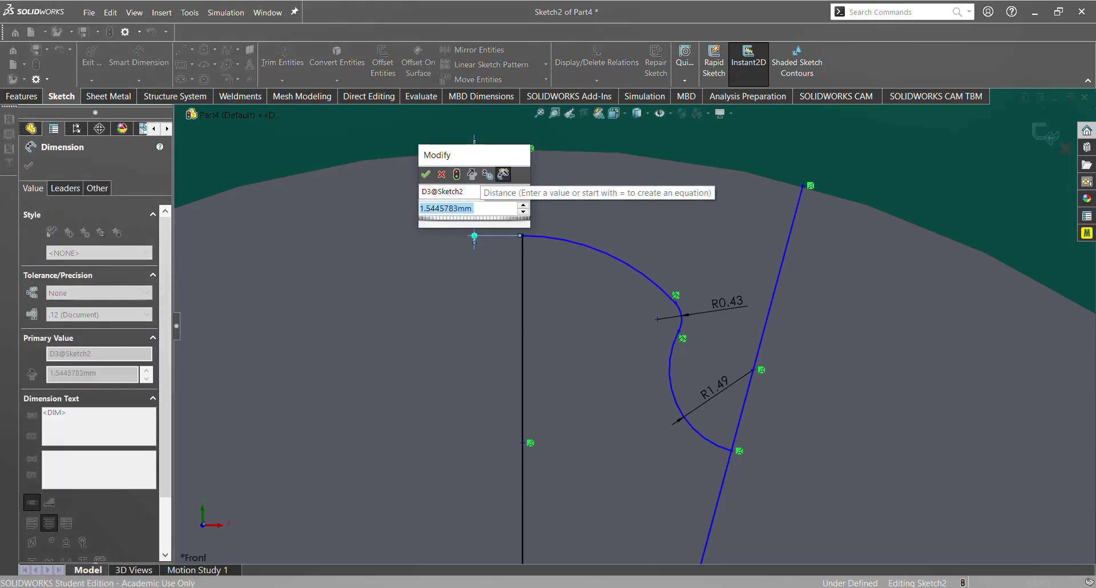
pyautogui.hotkey('alt', 'Tab')
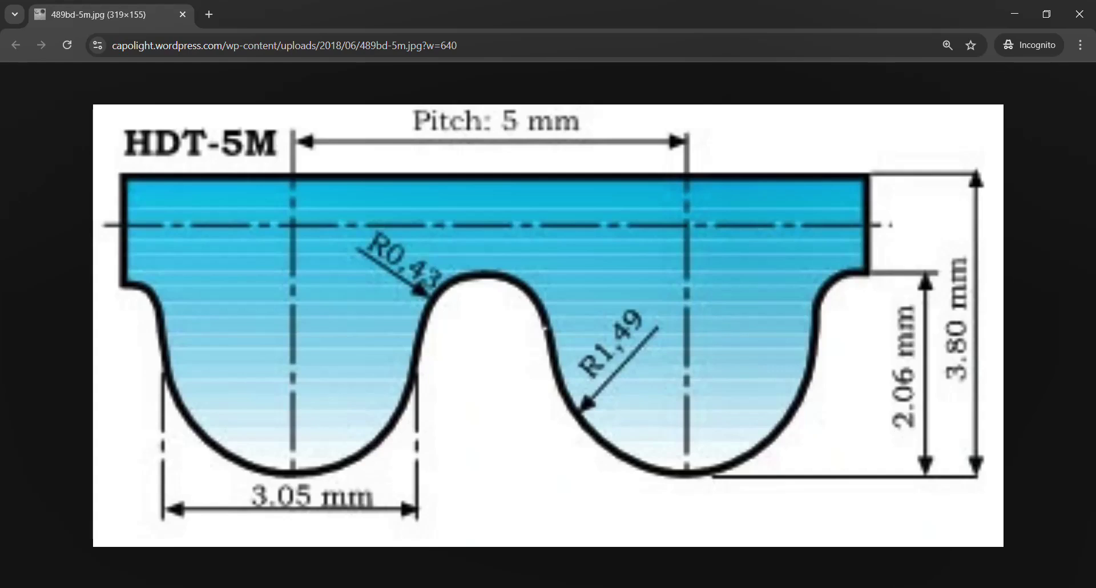
pyautogui.hotkey('alt', 'Tab')
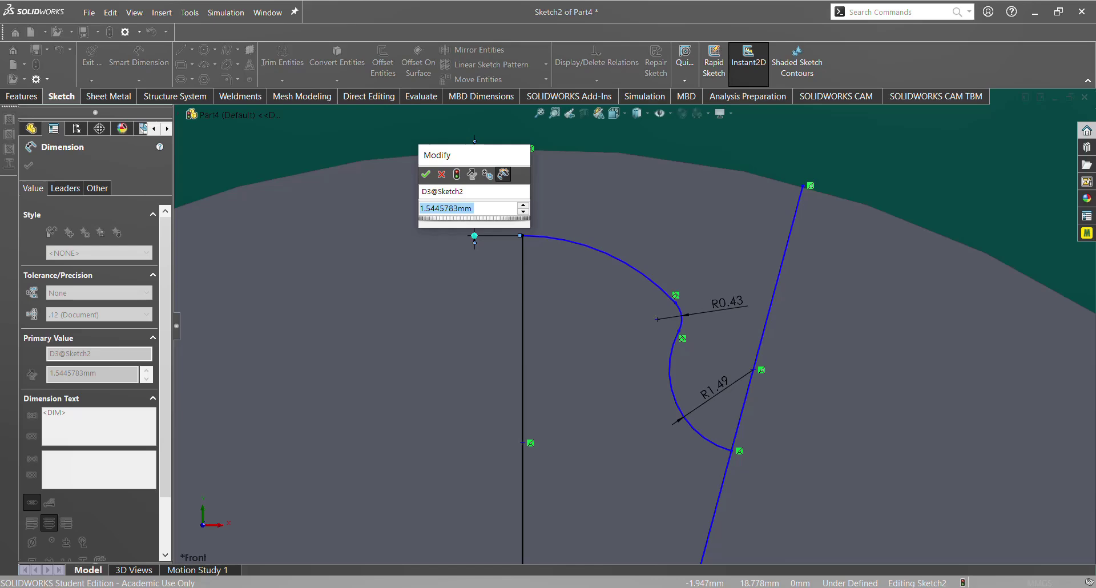
pyautogui.write('=(3.8')
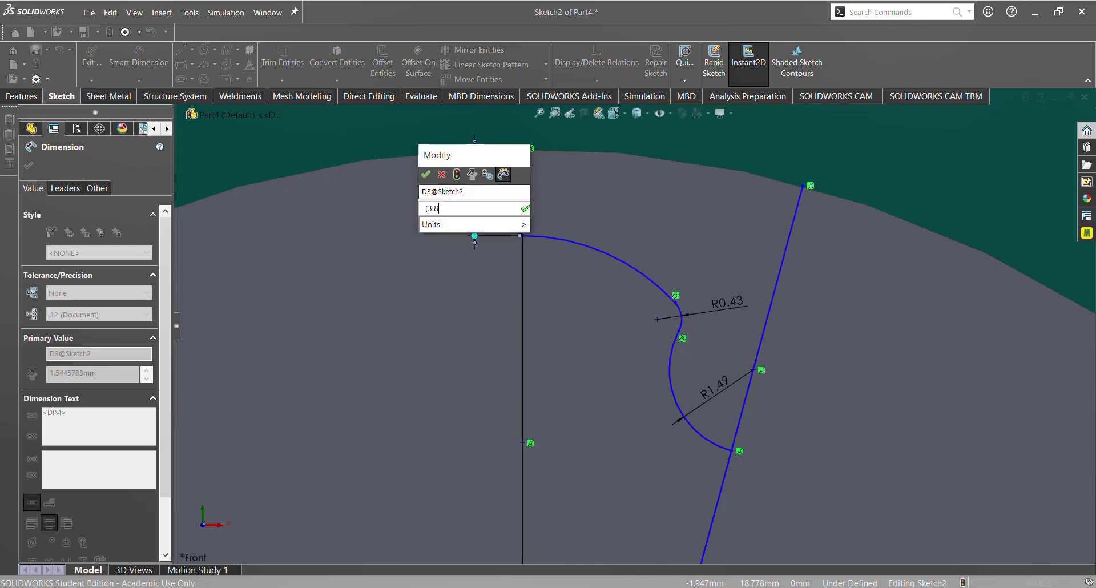
pyautogui.write('-2.06')
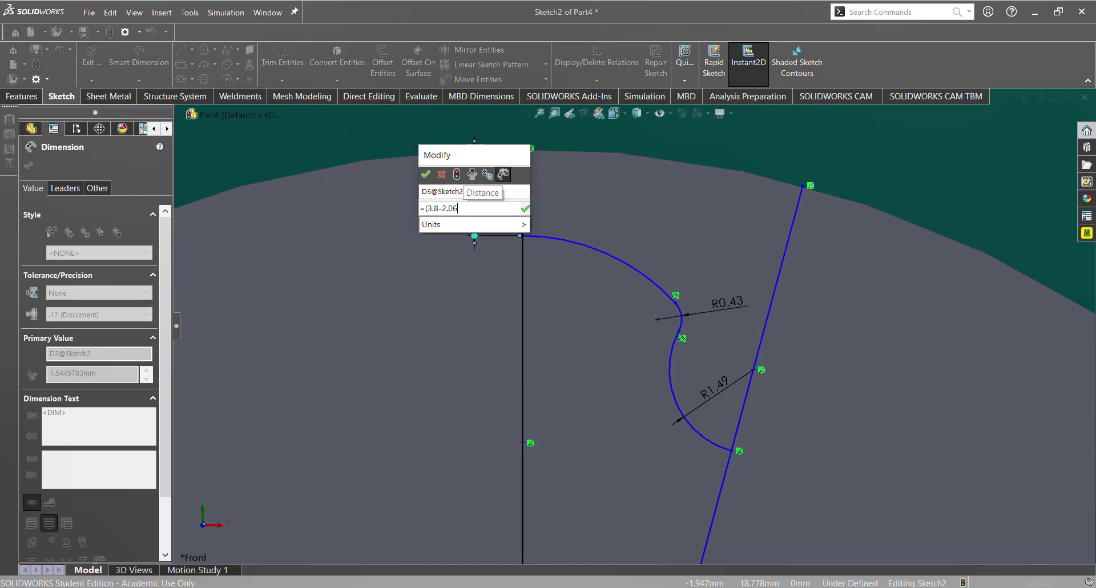
pyautogui.write(')/2')
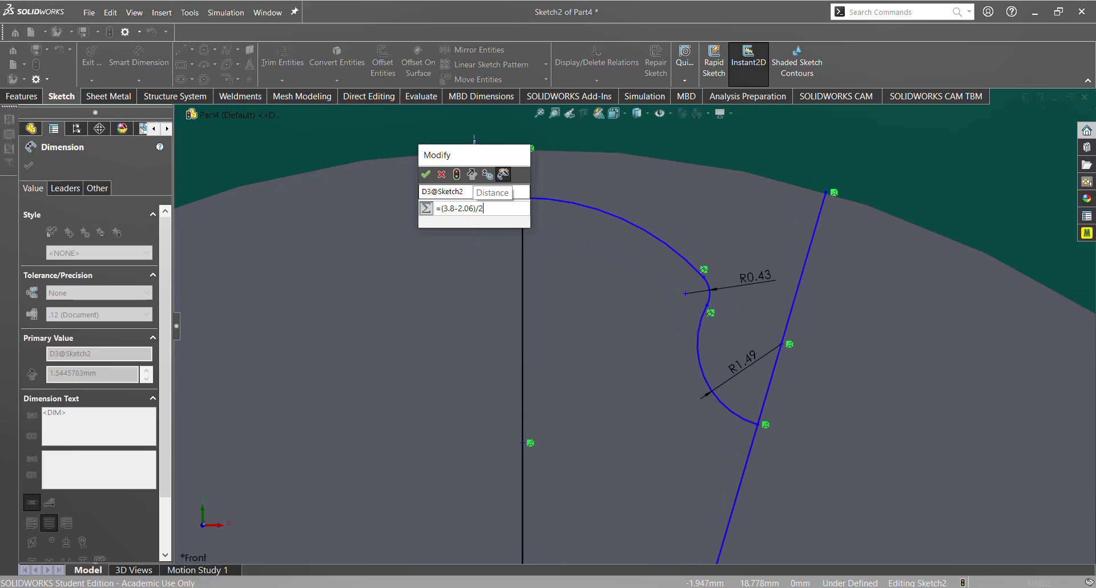
pyautogui.press('Return')
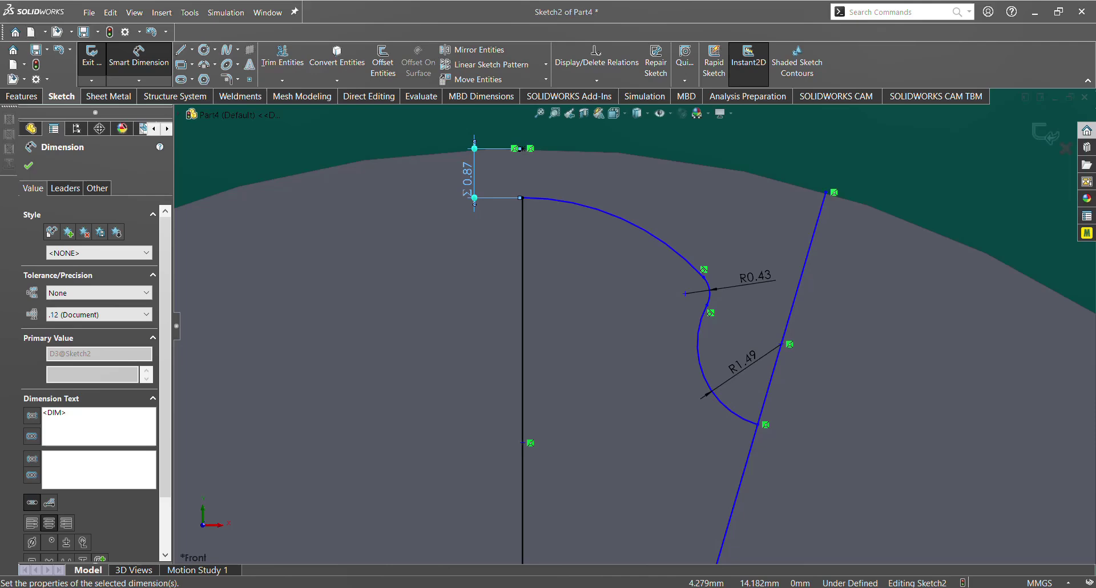
# Dimension the distance from the R1.49 arc's lower end to the slanted line's outer end with the equation ="D3@Sketch2"+2.06.
pyautogui.click(758, 424)
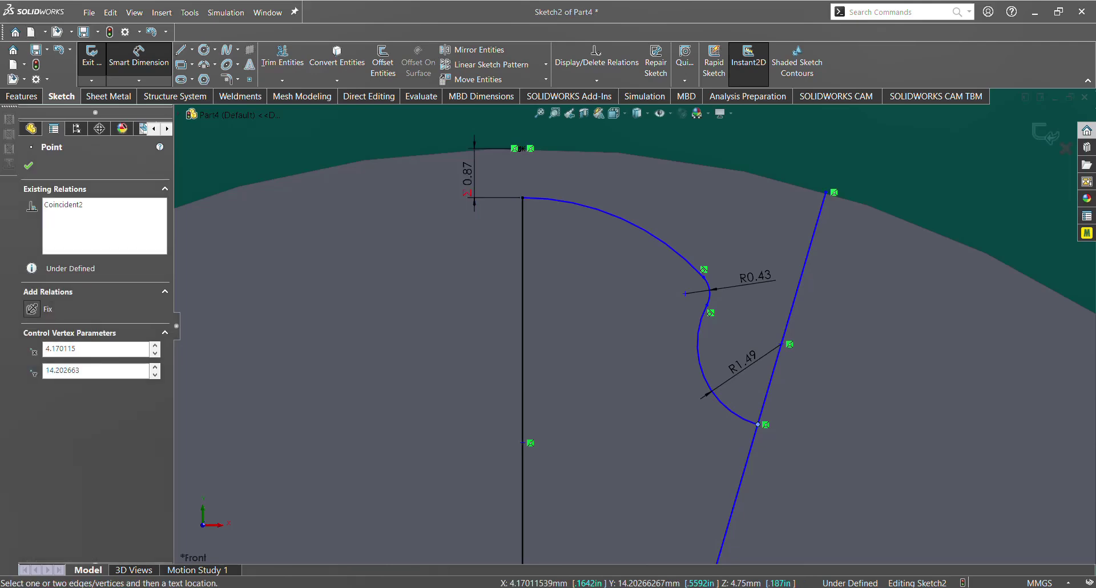
pyautogui.click(96, 348)
pyautogui.click(826, 193)
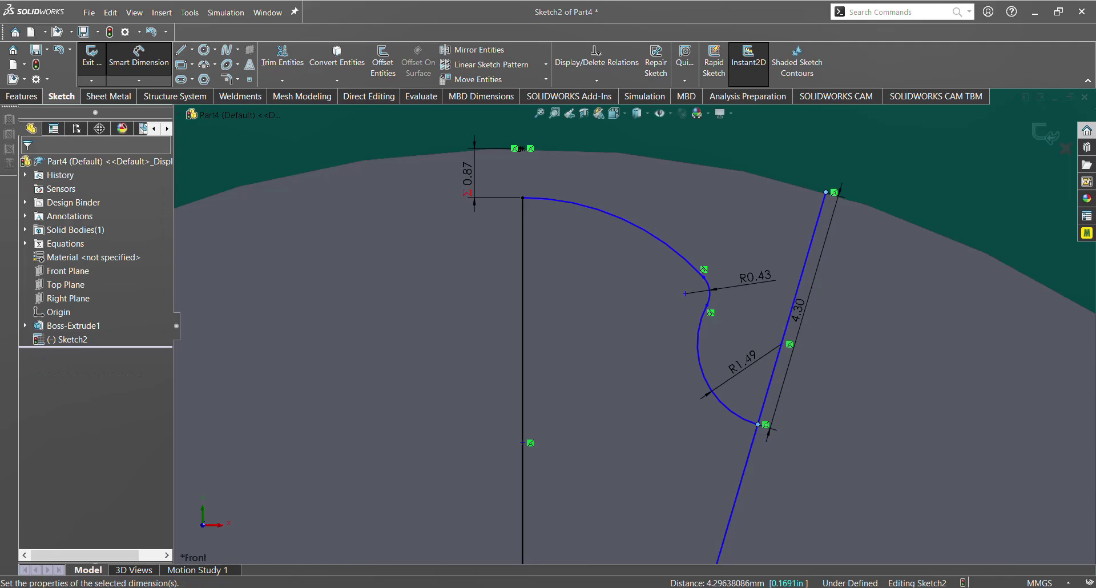
pyautogui.click(798, 311)
pyautogui.write('=')
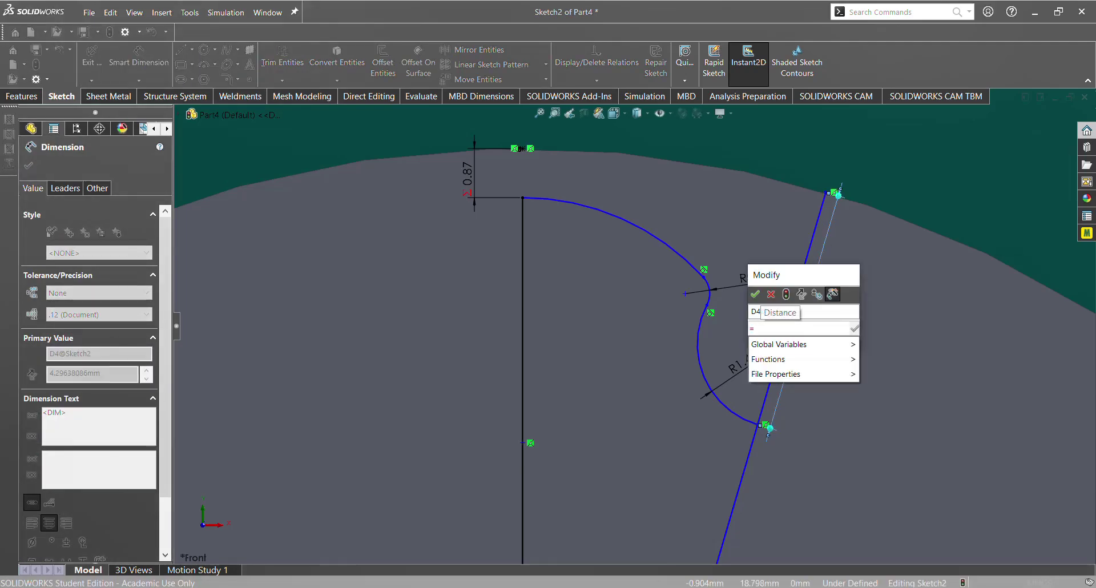
pyautogui.click(467, 174)
pyautogui.write('+2.06')
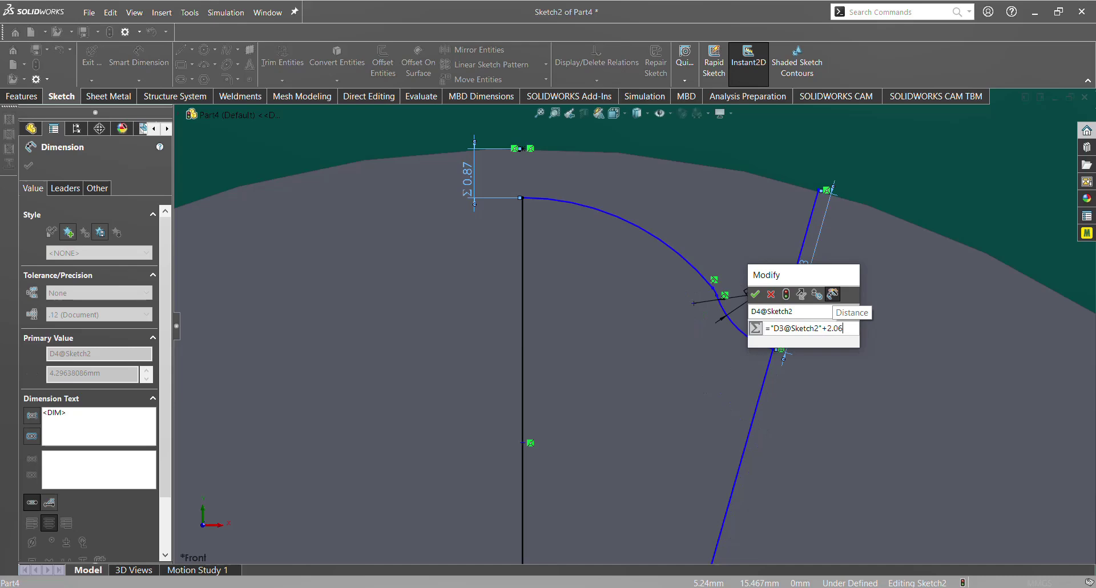
pyautogui.press('Return')
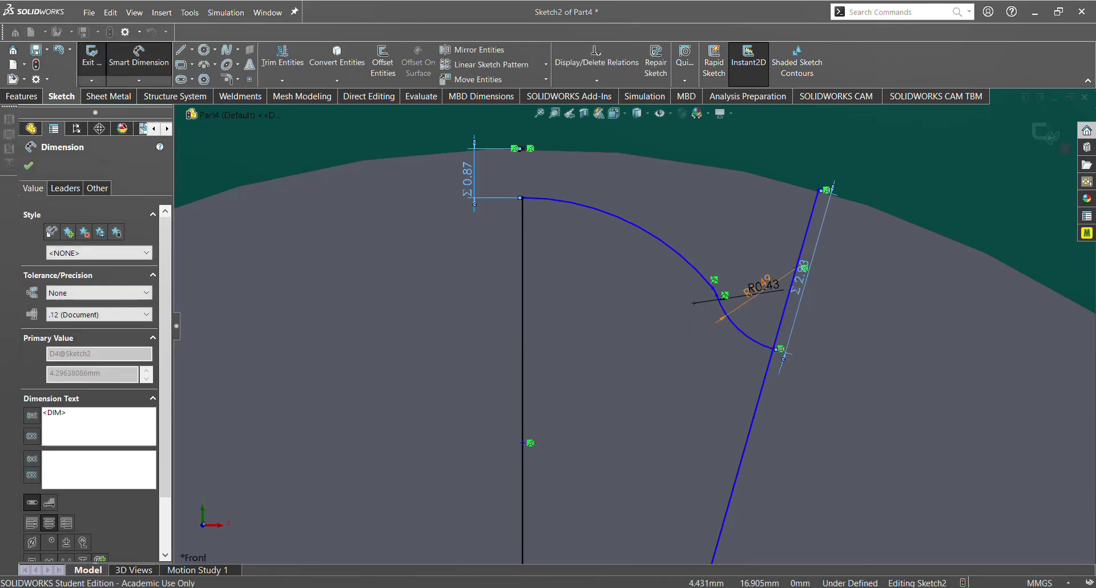
pyautogui.press('Escape')
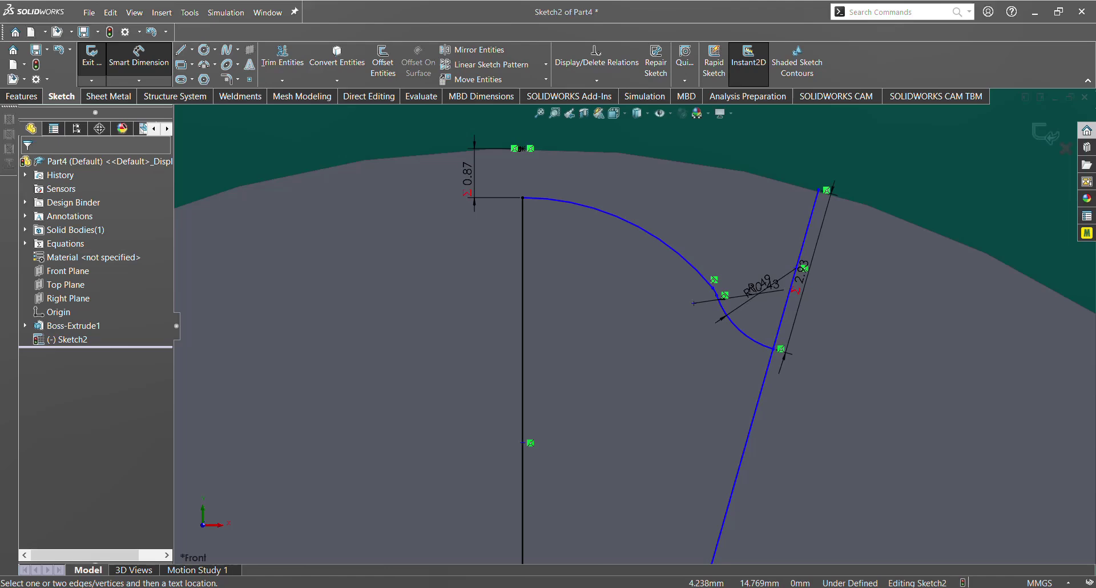
# Dimension the angle between the vertical and slanted lines with the equation =180/"n".
pyautogui.click(762, 393)
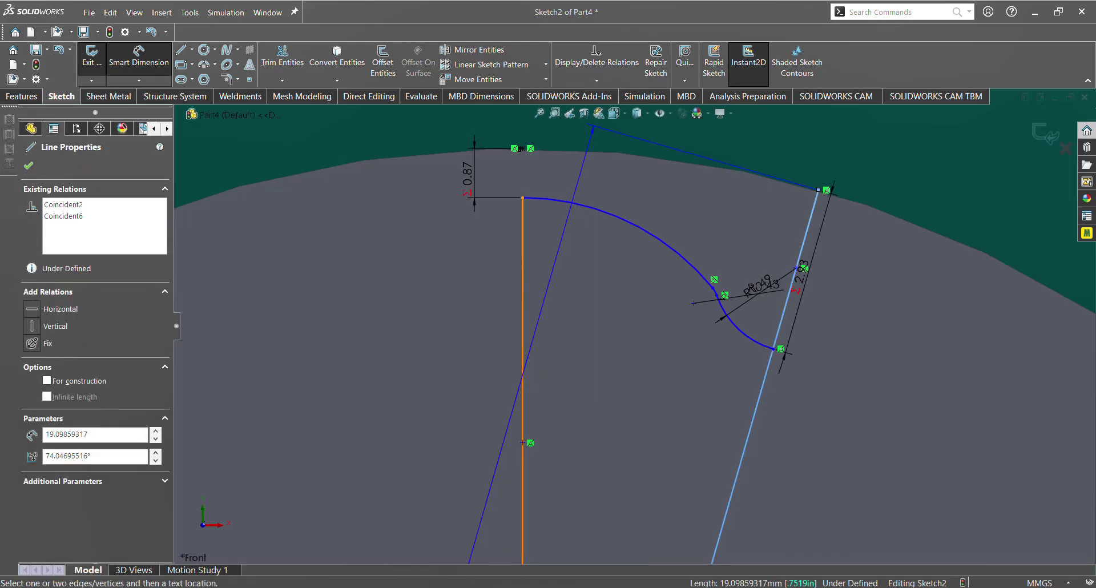
pyautogui.click(523, 374)
pyautogui.click(643, 366)
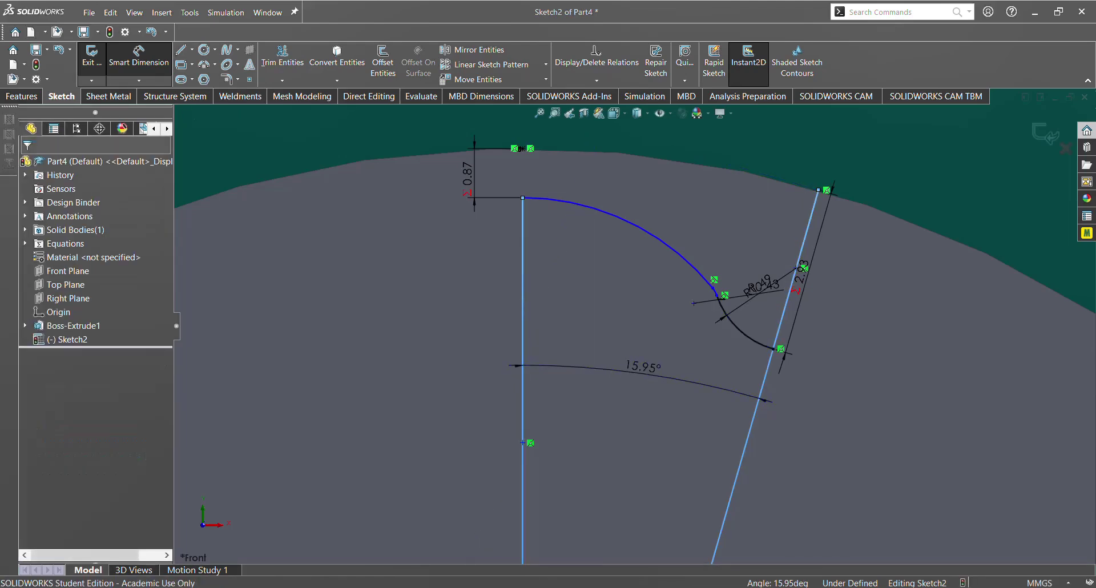
pyautogui.write('==180')
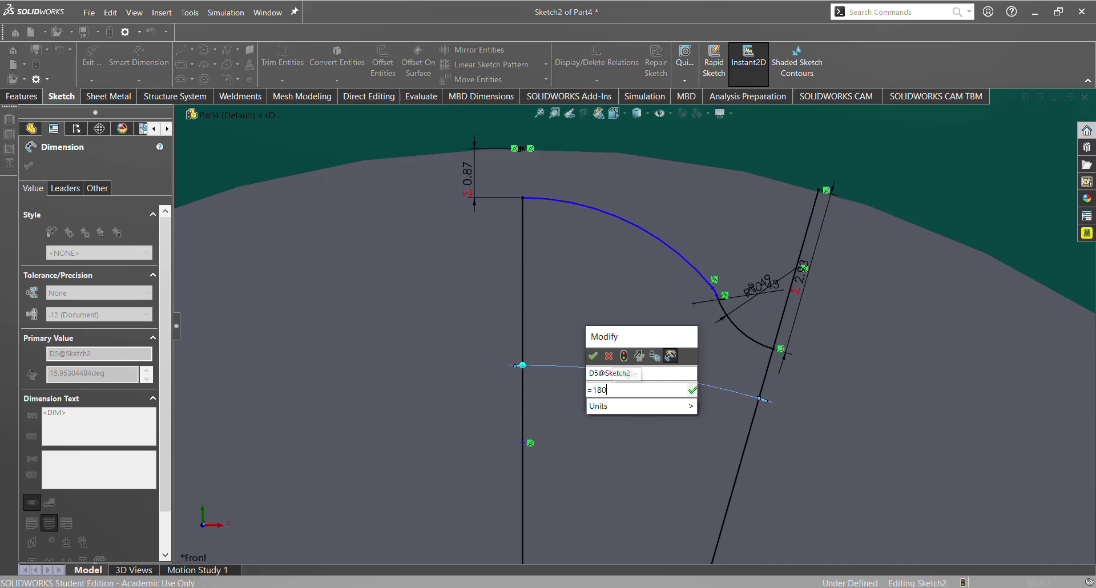
pyautogui.write('/"n')
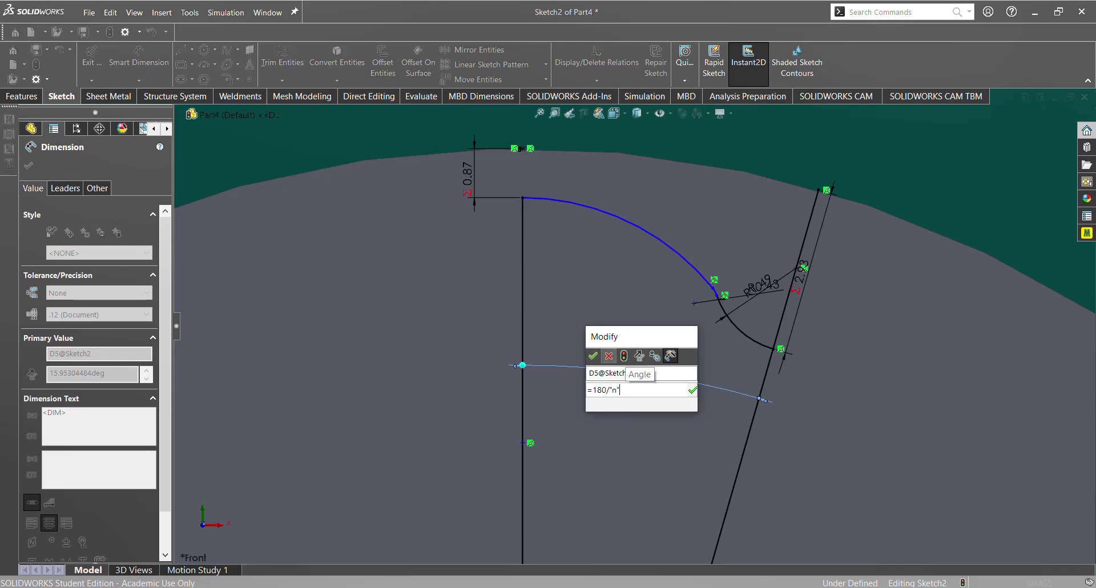
pyautogui.press('Return')
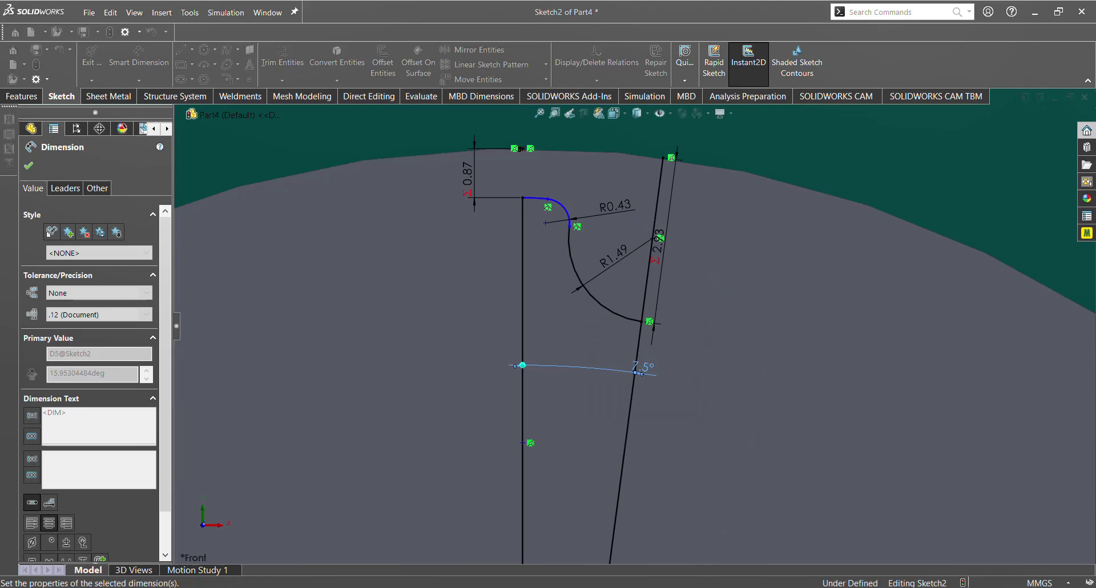
pyautogui.scroll(-3, 566, 175)
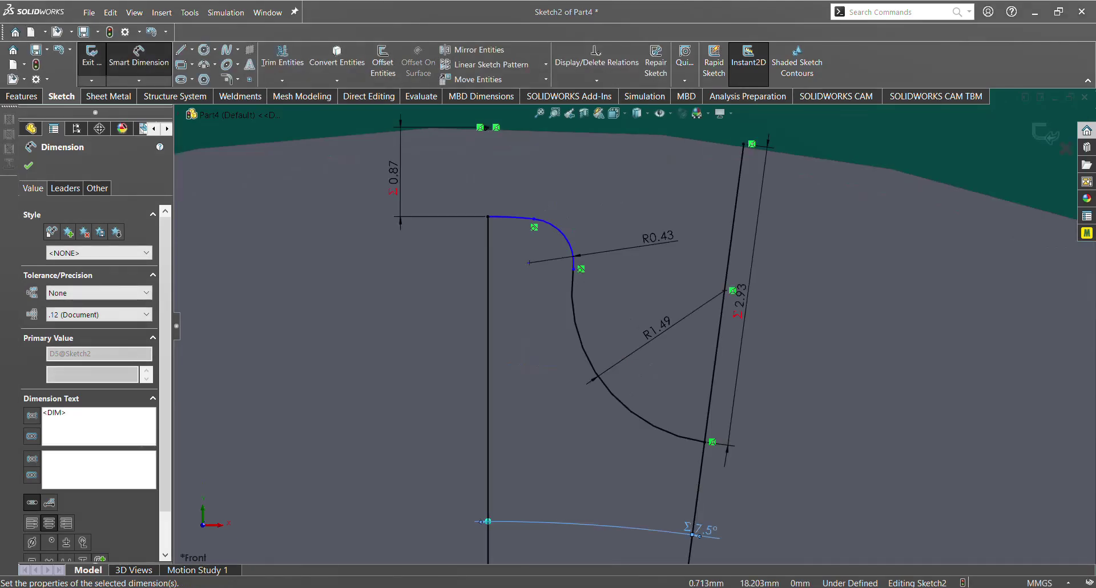
pyautogui.press('Escape')
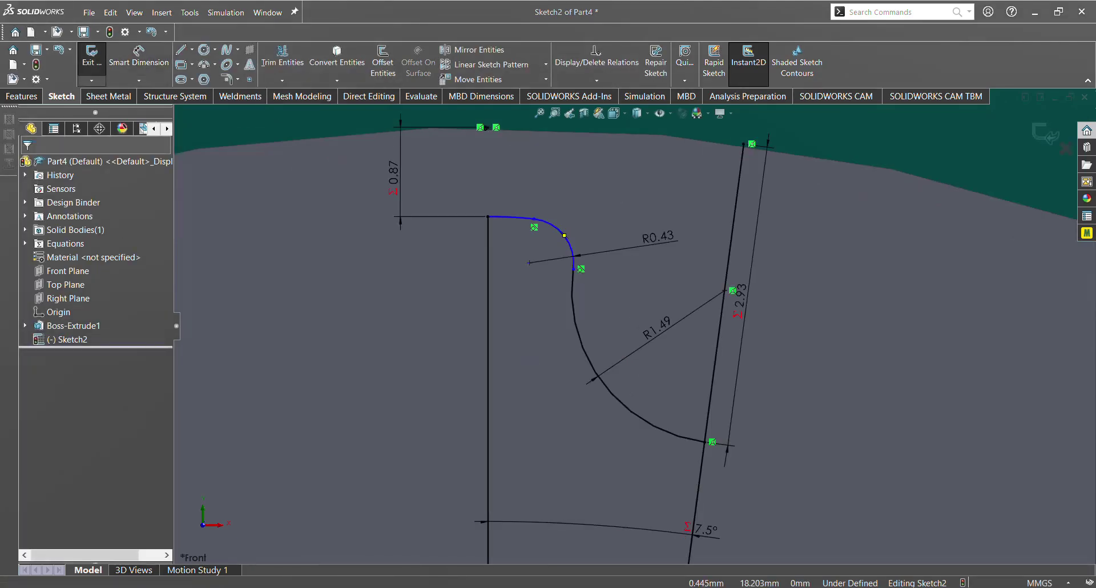
# Test the free movement of the upper arcs' joint, and make the outermost arc's centre point coincident with the origin.
pyautogui.moveTo(564, 236); pyautogui.dragTo(536, 221)
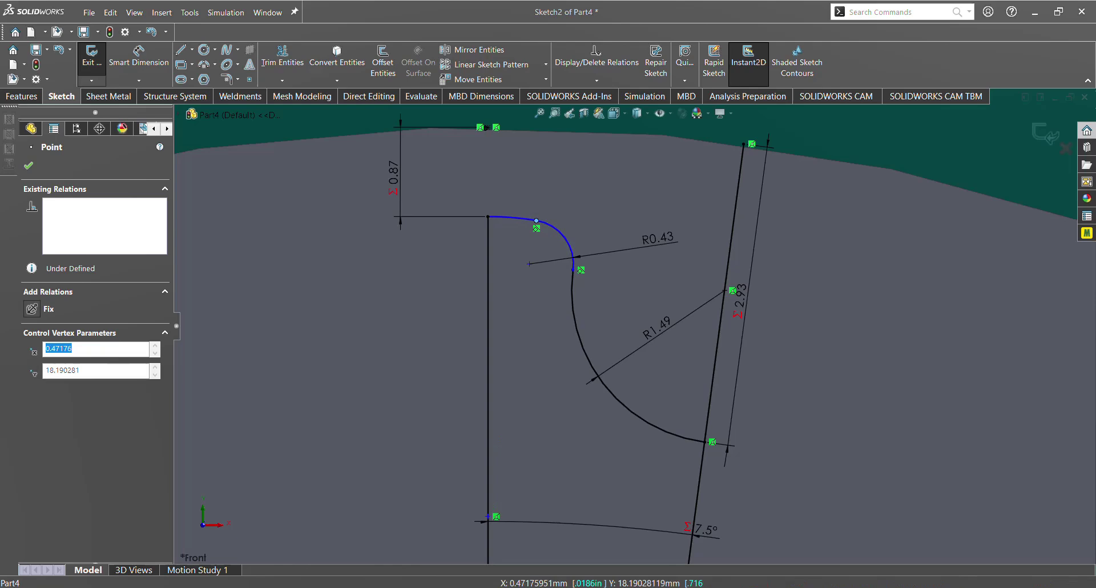
pyautogui.scroll(7, 537, 220)
pyautogui.press('Escape')
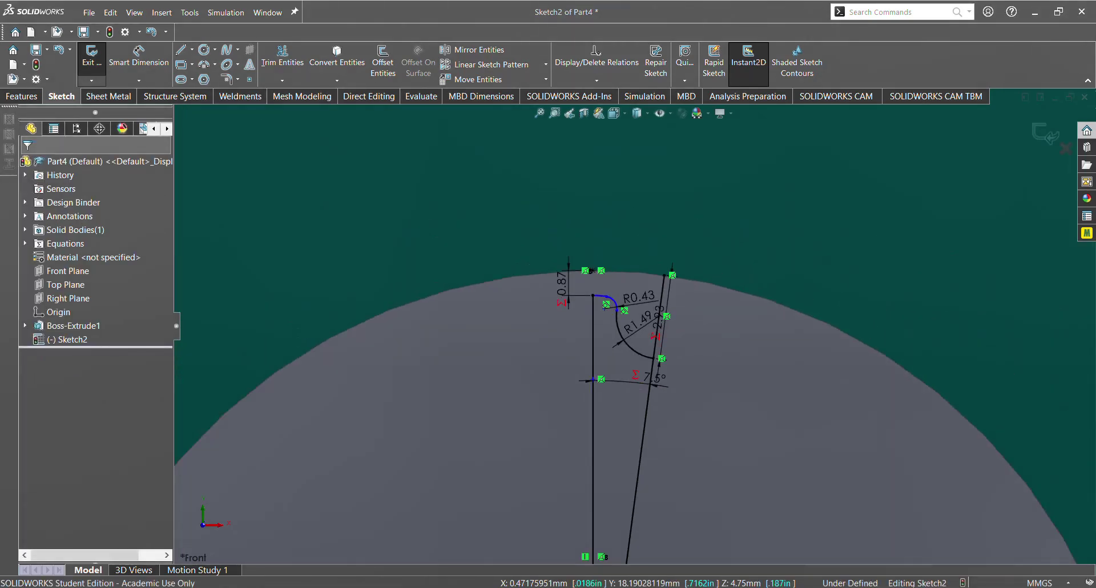
pyautogui.click(592, 379)
pyautogui.scroll(6, 595, 382)
pyautogui.scroll(-3, 630, 506)
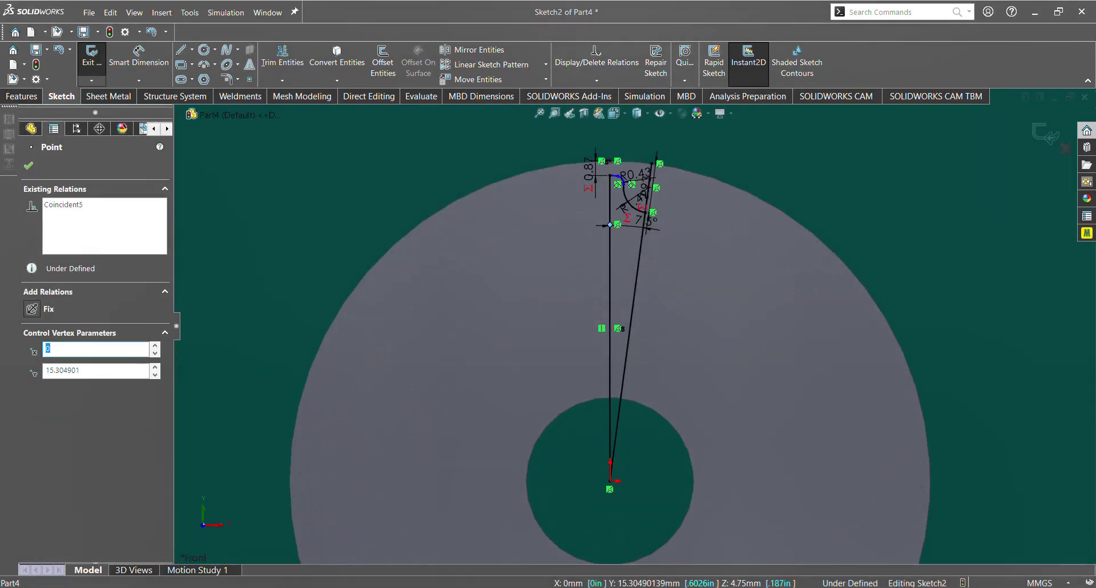
pyautogui.keyDown('ctrl'); pyautogui.click(609, 481); pyautogui.keyUp('ctrl')
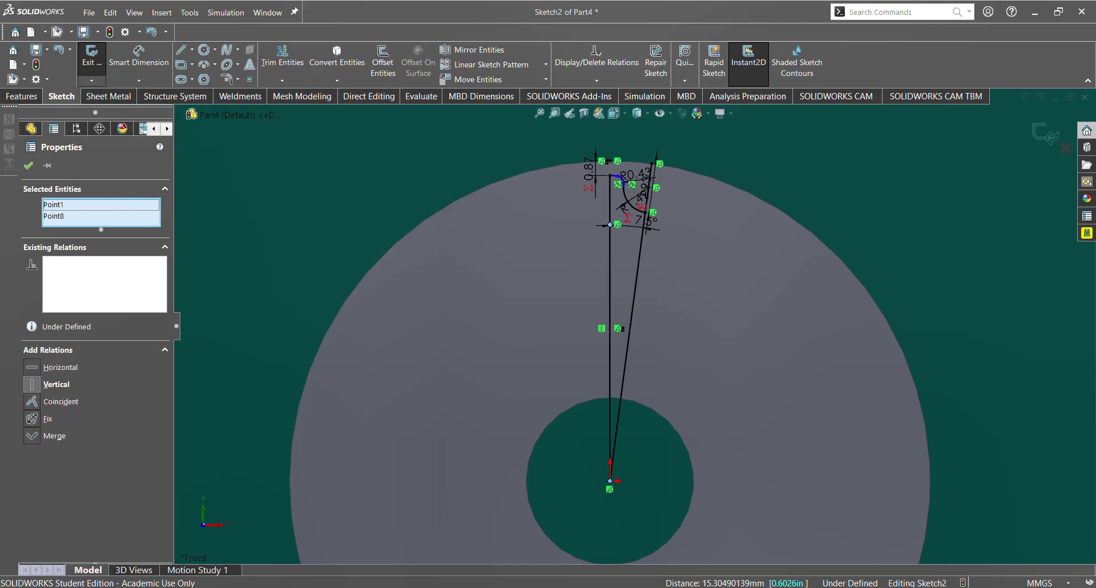
pyautogui.click(32, 402)
pyautogui.press('Escape')
pyautogui.scroll(-5, 645, 145)
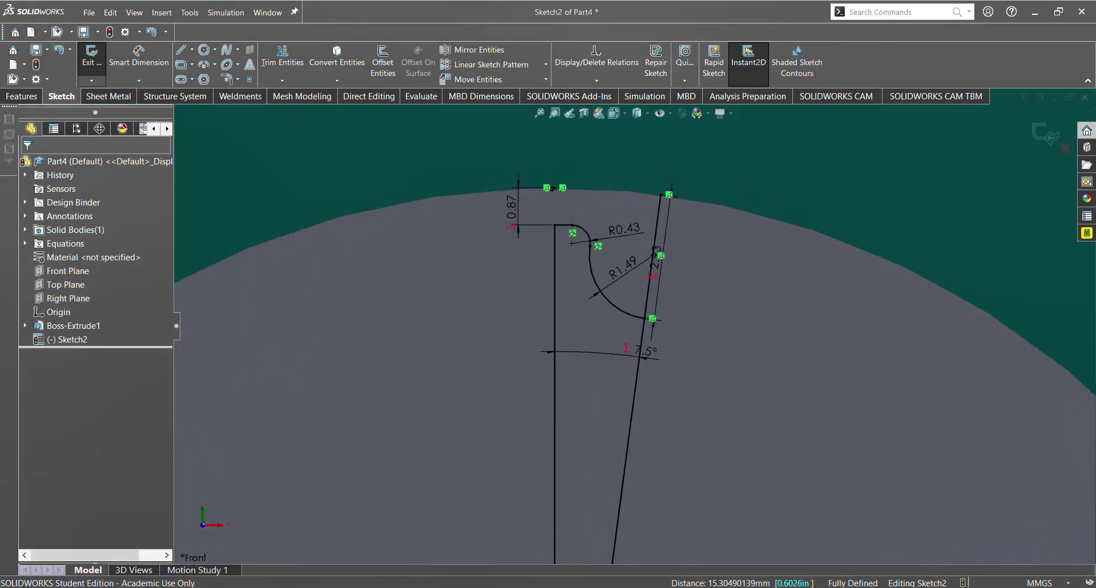
# Convert both the vertical and the slanted line to construction geometry.
pyautogui.scroll(-3, 651, 224)
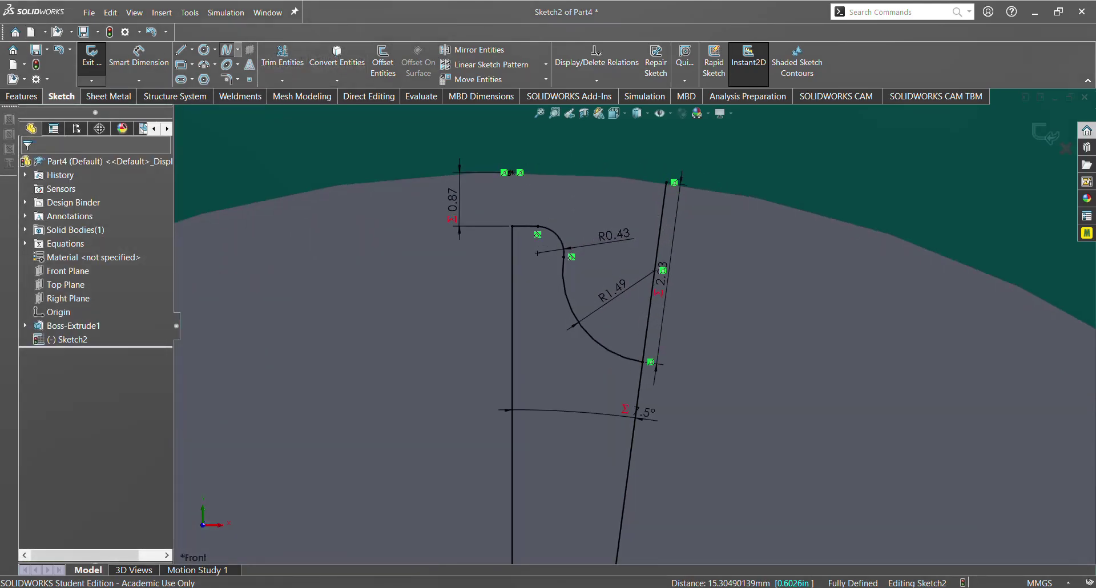
pyautogui.moveTo(663, 461); pyautogui.dragTo(408, 495)
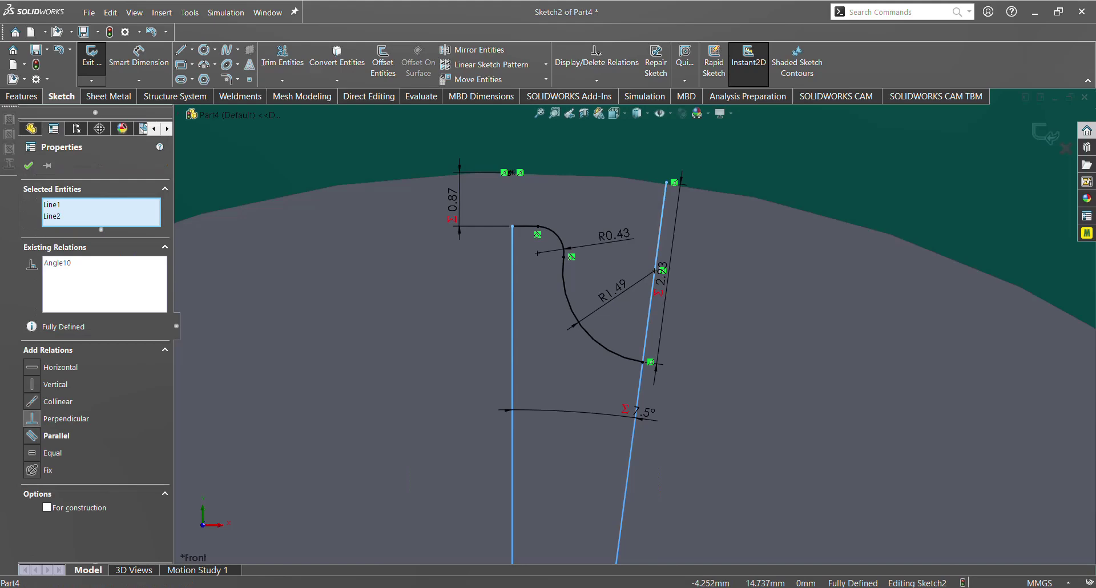
pyautogui.press('Escape')
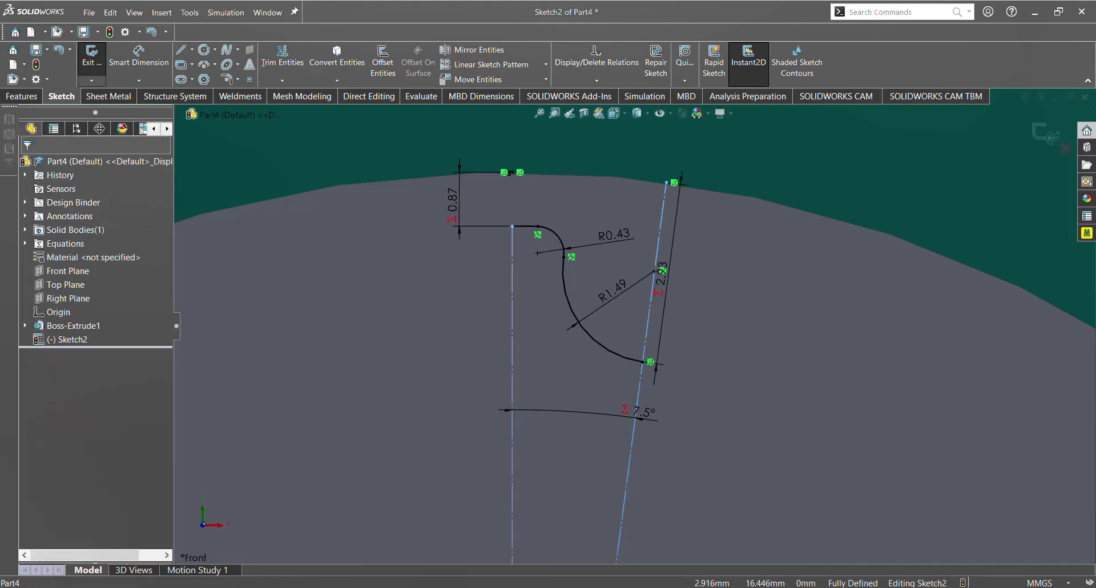
# Mirror the three profile arcs about the slanted construction line, keeping the originals.
pyautogui.scroll(-2, 746, 202)
pyautogui.click(473, 49)
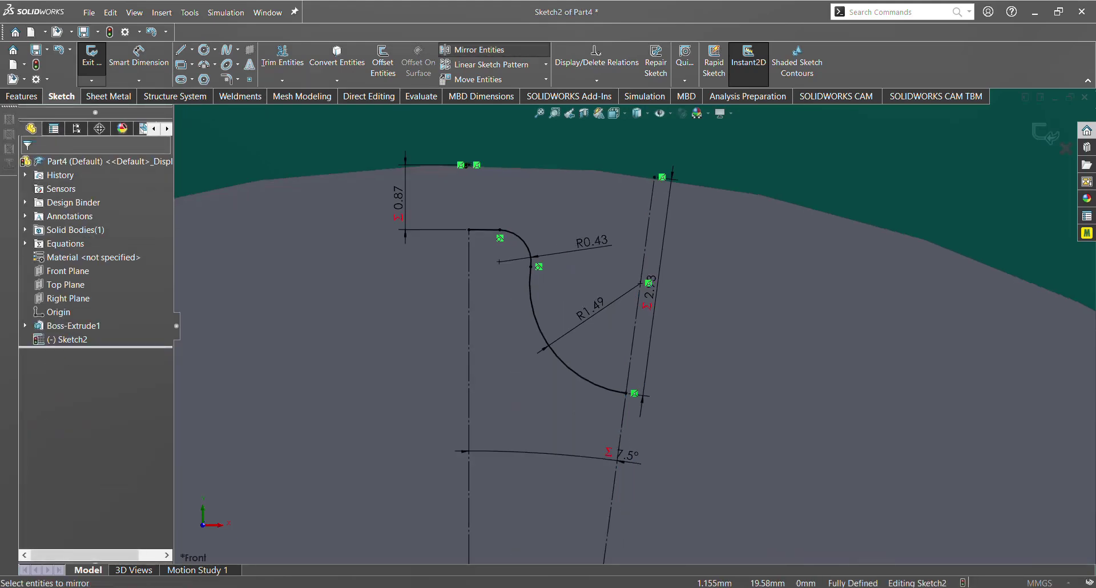
pyautogui.click(485, 229)
pyautogui.click(522, 239)
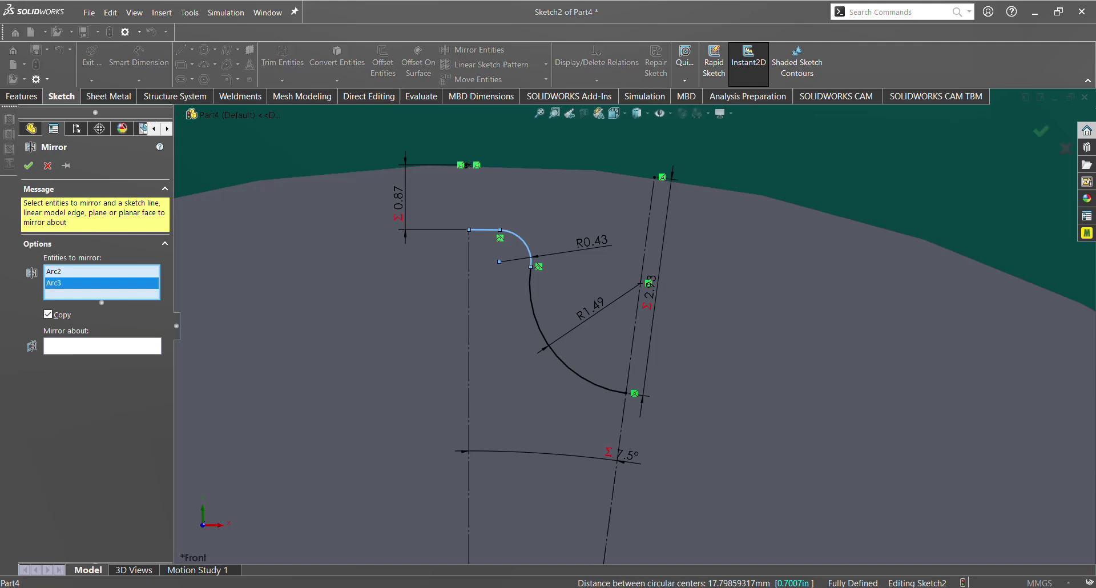
pyautogui.click(533, 310)
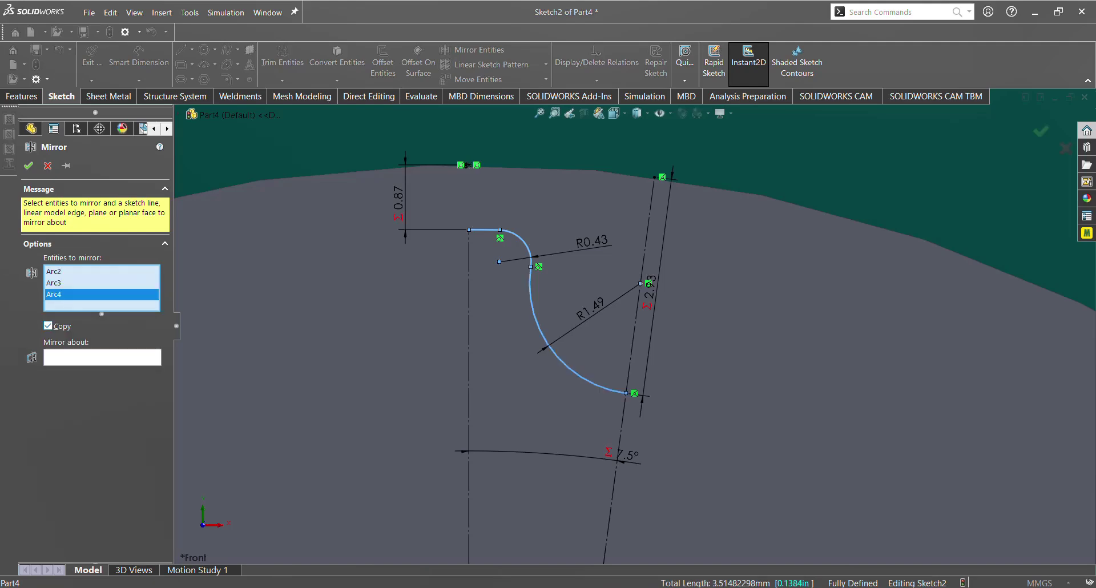
pyautogui.click(102, 358)
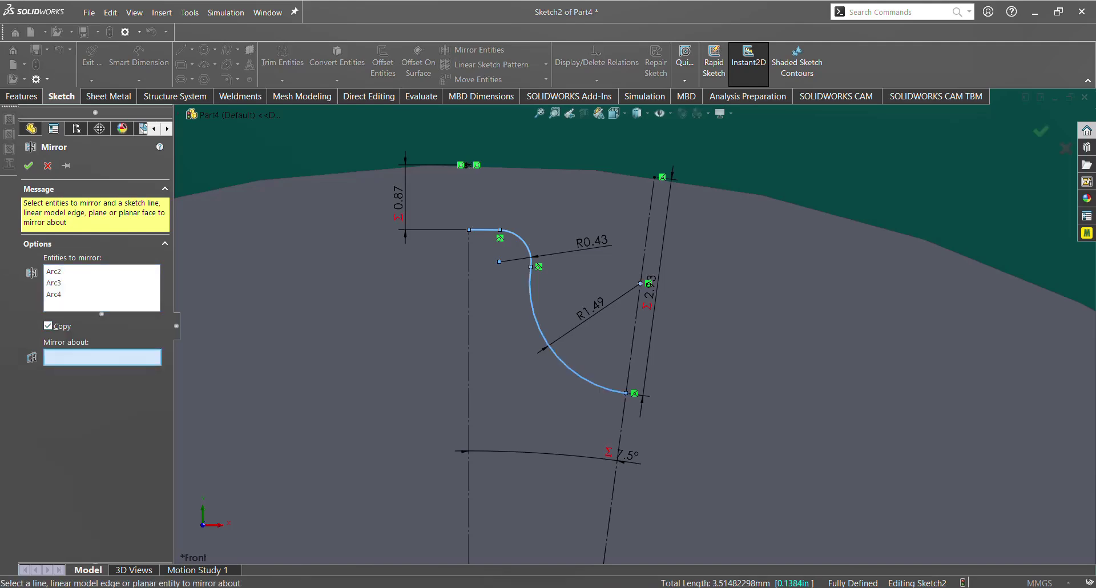
pyautogui.click(631, 353)
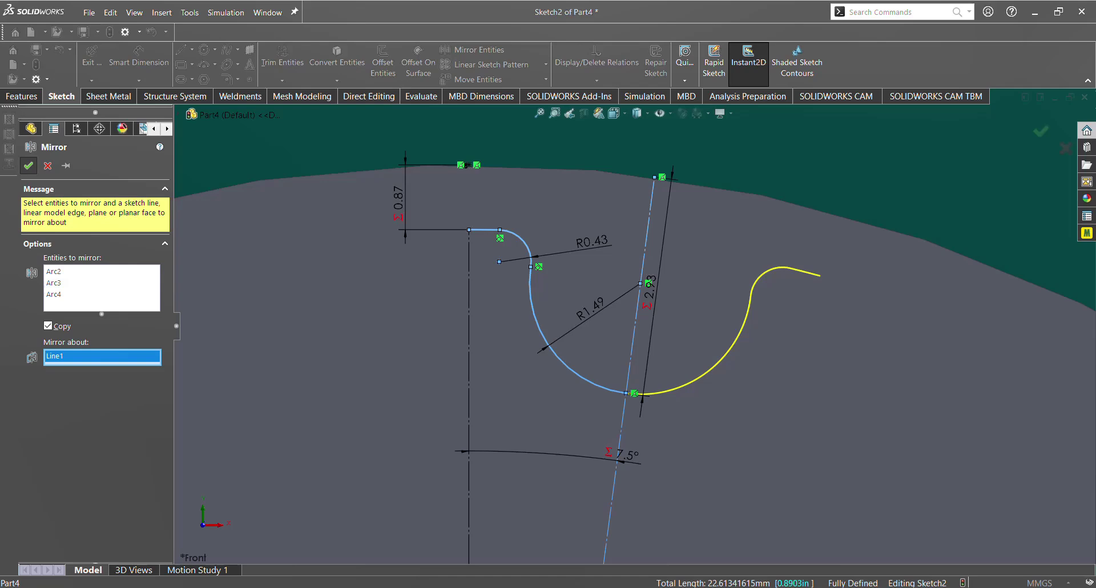
pyautogui.click(28, 165)
# Place a sketch point at the midpoint of the large R1.49 arc, where it crosses the slanted construction line.
pyautogui.click(139, 56)
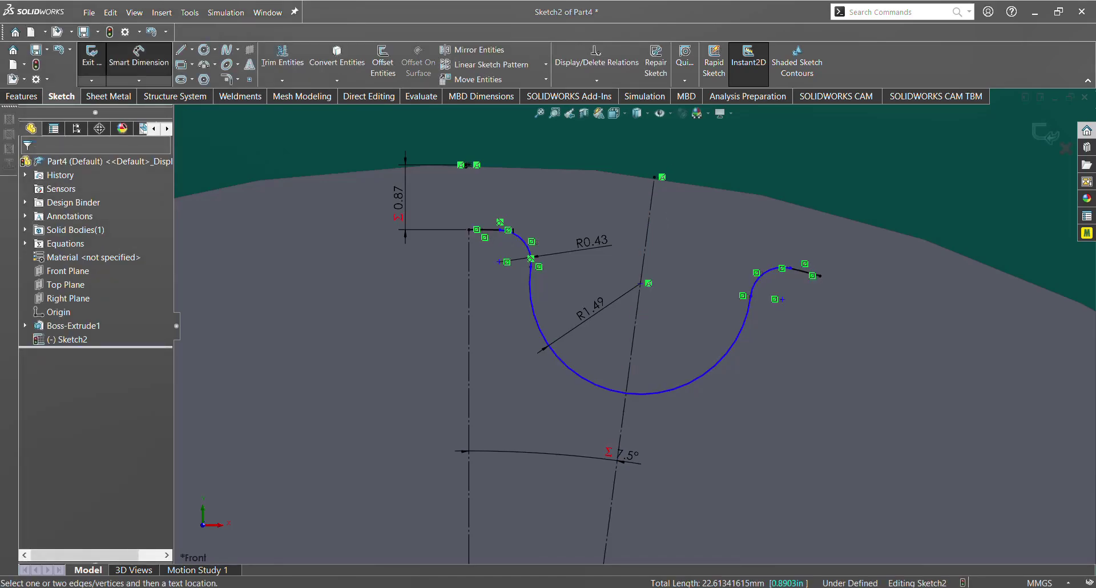
pyautogui.press('Escape')
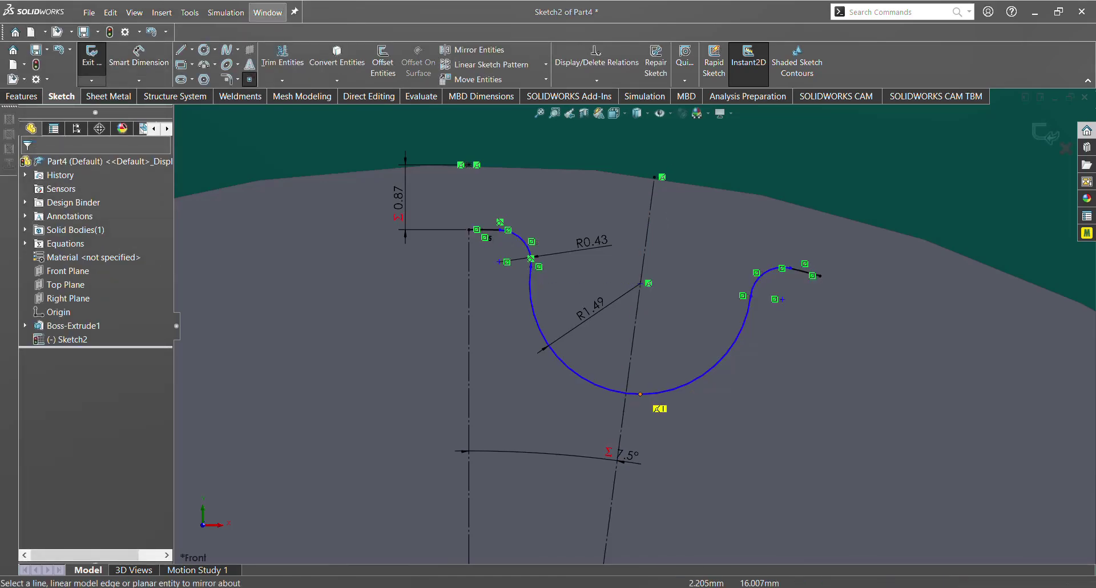
pyautogui.click(641, 394)
pyautogui.moveTo(627, 393); pyautogui.dragTo(636, 335, button='right')
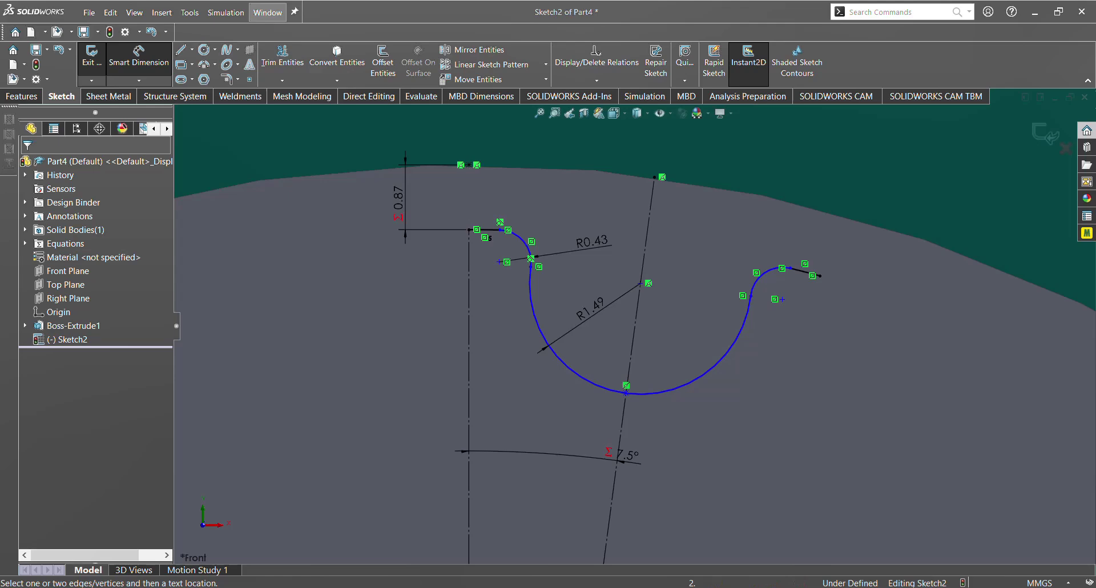
# Dimension the aligned distance between the large arc's midpoint and the slanted construction line's outer end.
pyautogui.click(625, 393)
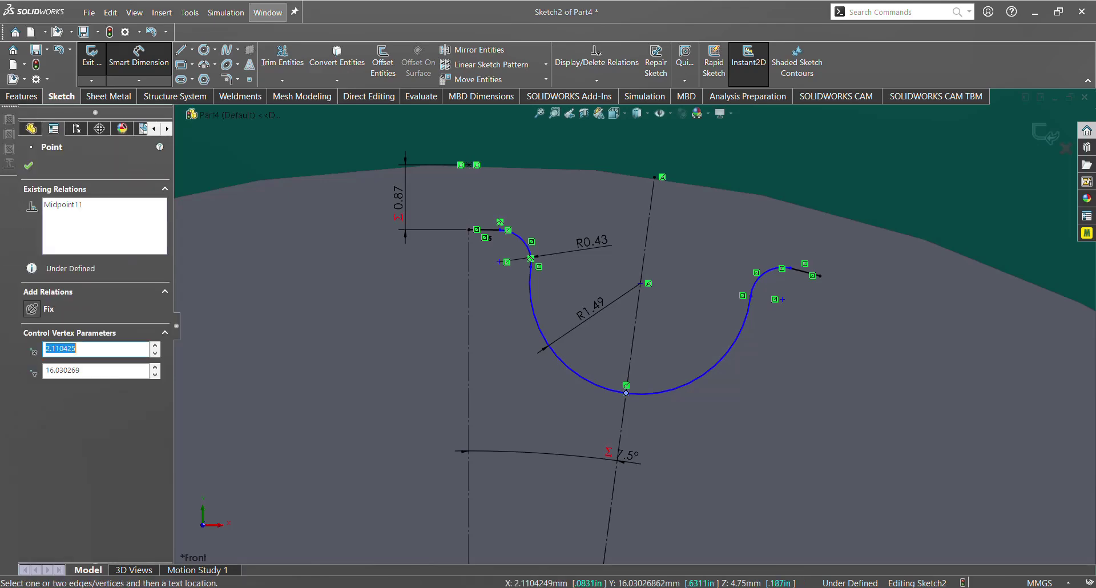
pyautogui.click(655, 177)
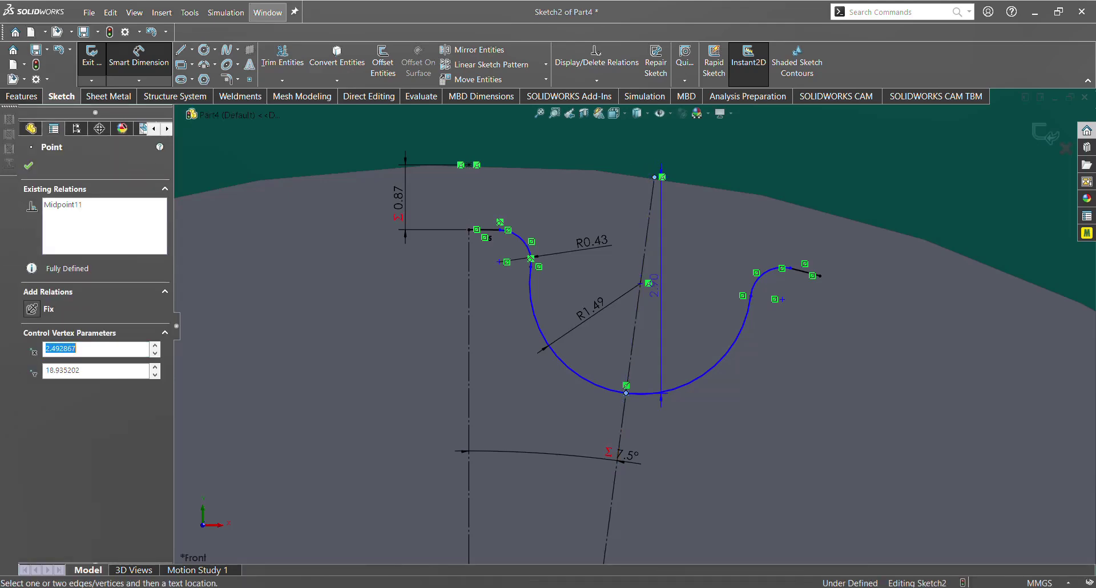
pyautogui.click(642, 286)
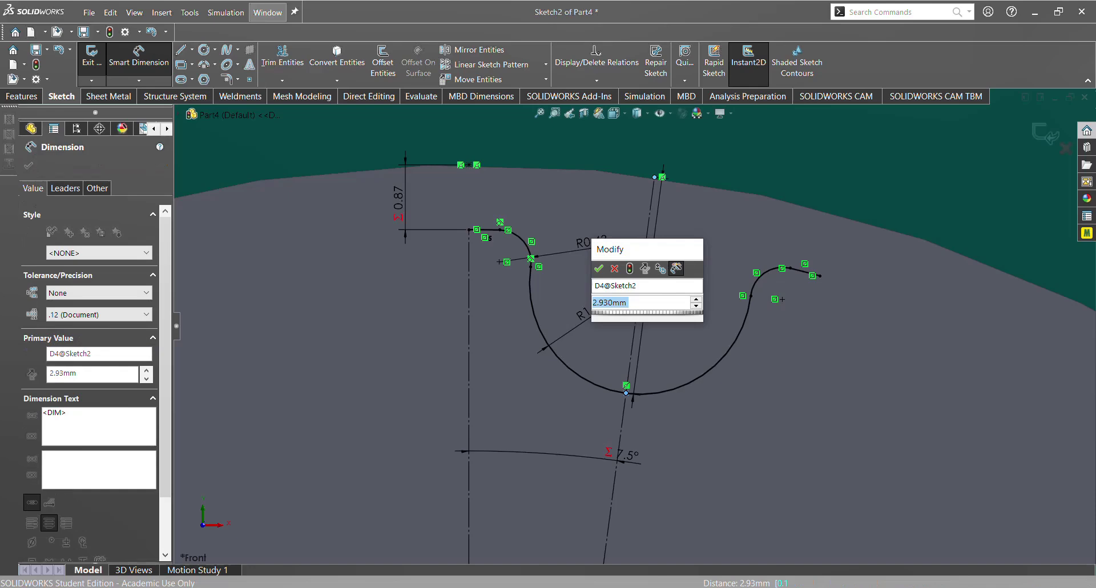
pyautogui.press('Return')
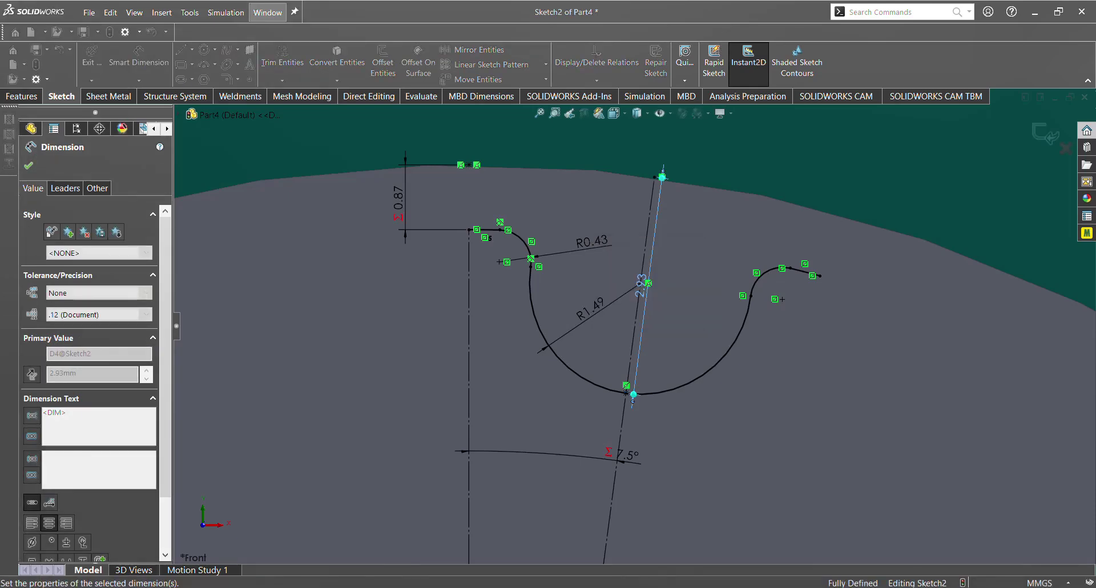
pyautogui.press('Escape')
# Draw a vertical line from the upper end of the vertical construction line to the sketch point on the disc's outer edge.
pyautogui.press('l')
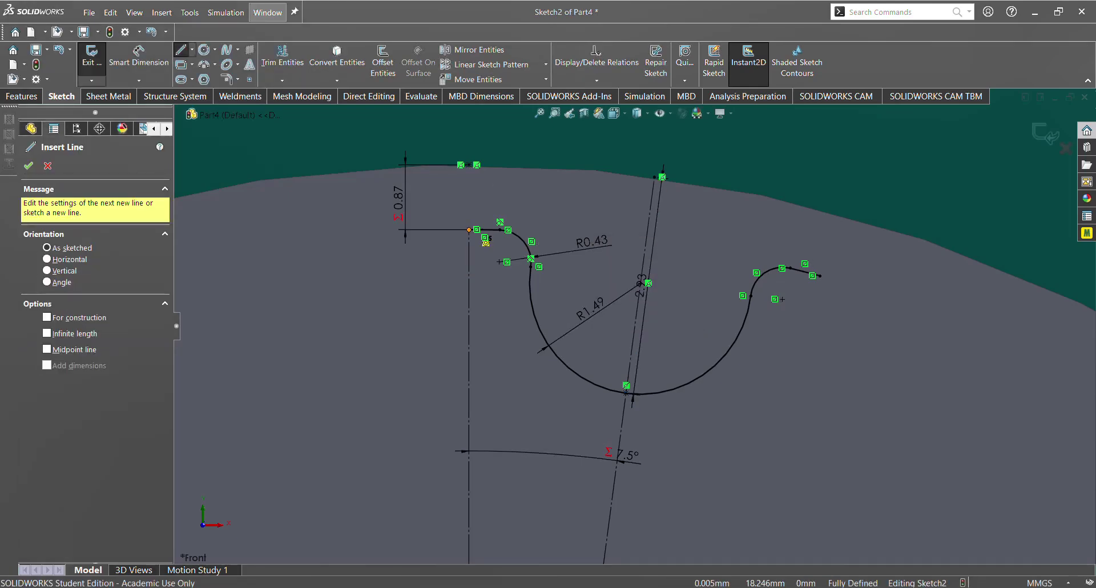
pyautogui.click(469, 229)
pyautogui.click(469, 165)
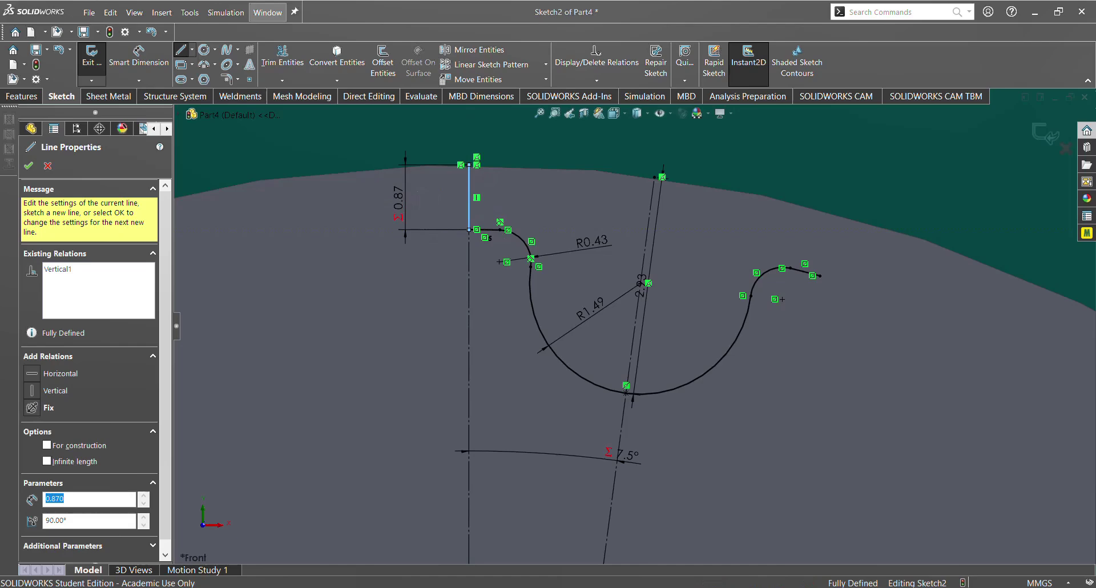
# Draw a line from the outer end of the mirrored profile to the disc's outer edge, perpendicular to the profile's short end segment.
pyautogui.press('Escape')
pyautogui.press('l')
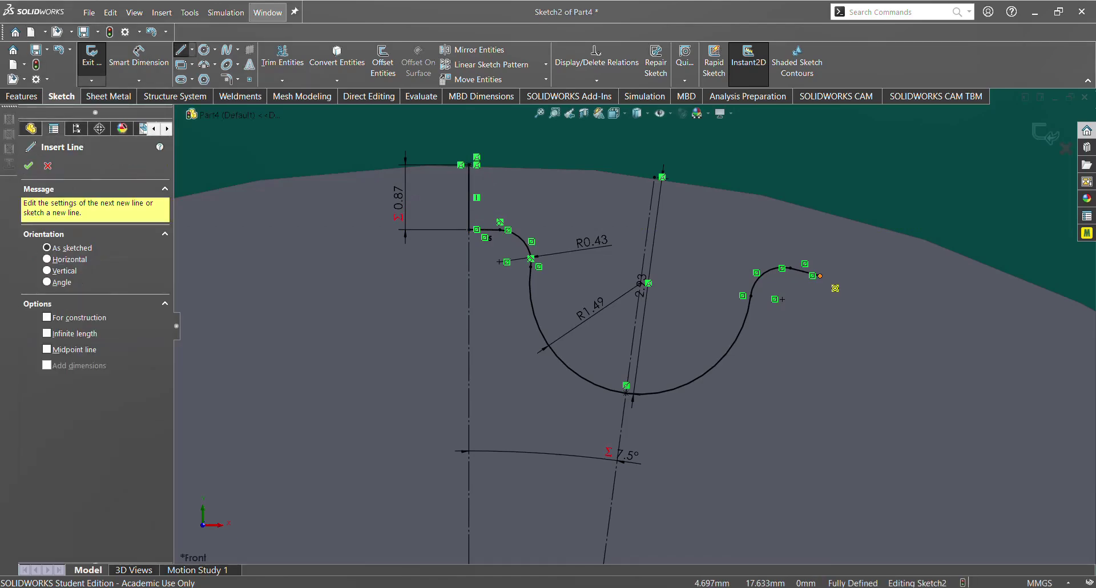
pyautogui.click(782, 269)
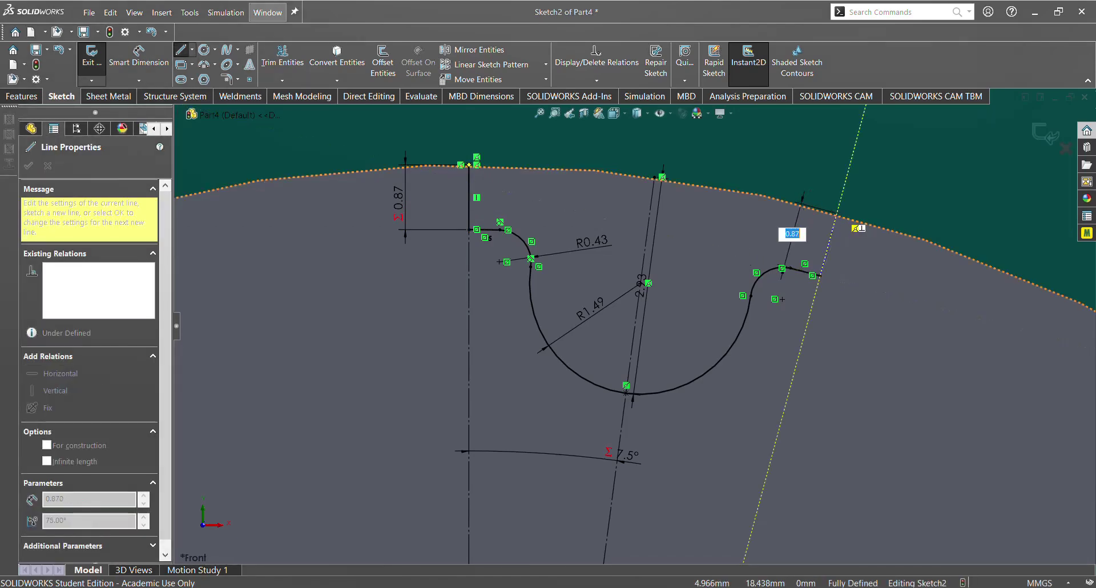
pyautogui.click(837, 214)
pyautogui.press('Escape')
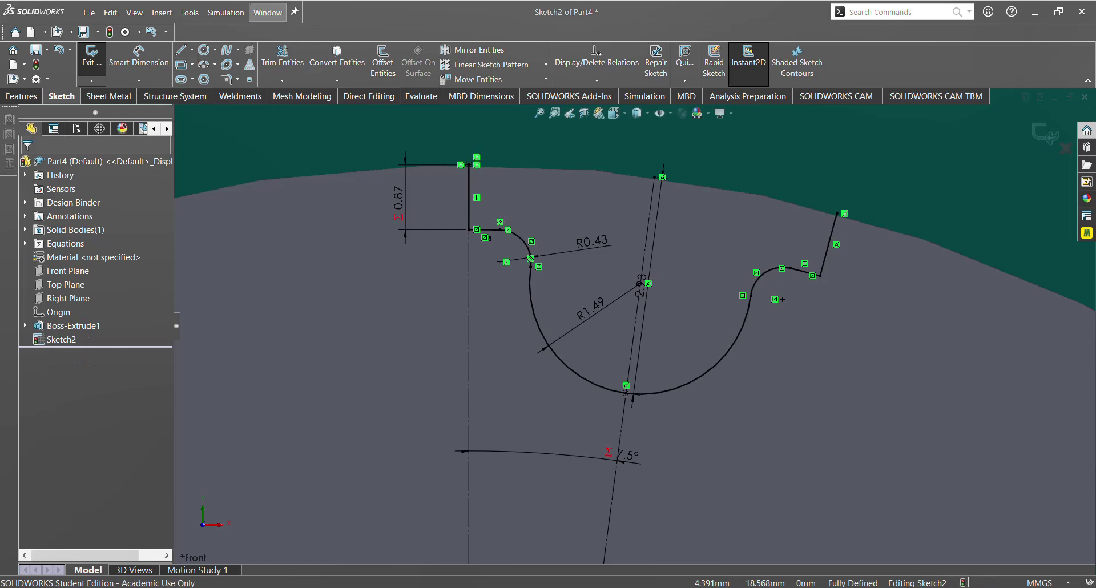
# Convert the disc's outer edge into the sketch and trim away the part outside the tooth-gap profile.
pyautogui.click(796, 204)
pyautogui.click(337, 57)
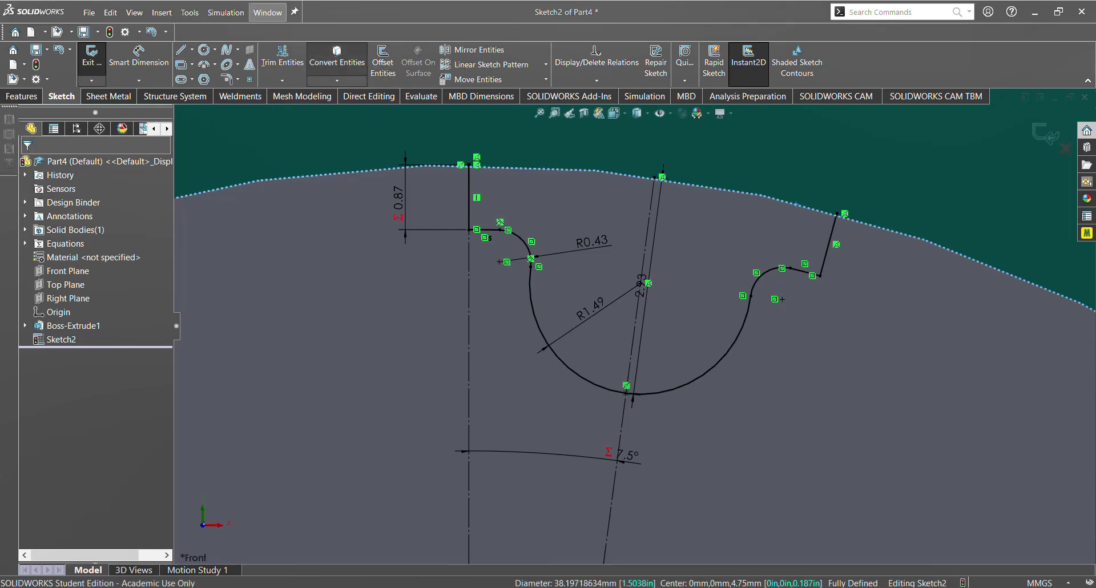
pyautogui.press('t')
pyautogui.moveTo(343, 139); pyautogui.dragTo(360, 230)
pyautogui.press('Escape')
pyautogui.scroll(1, 388, 157)
pyautogui.scroll(4, 633, 321)
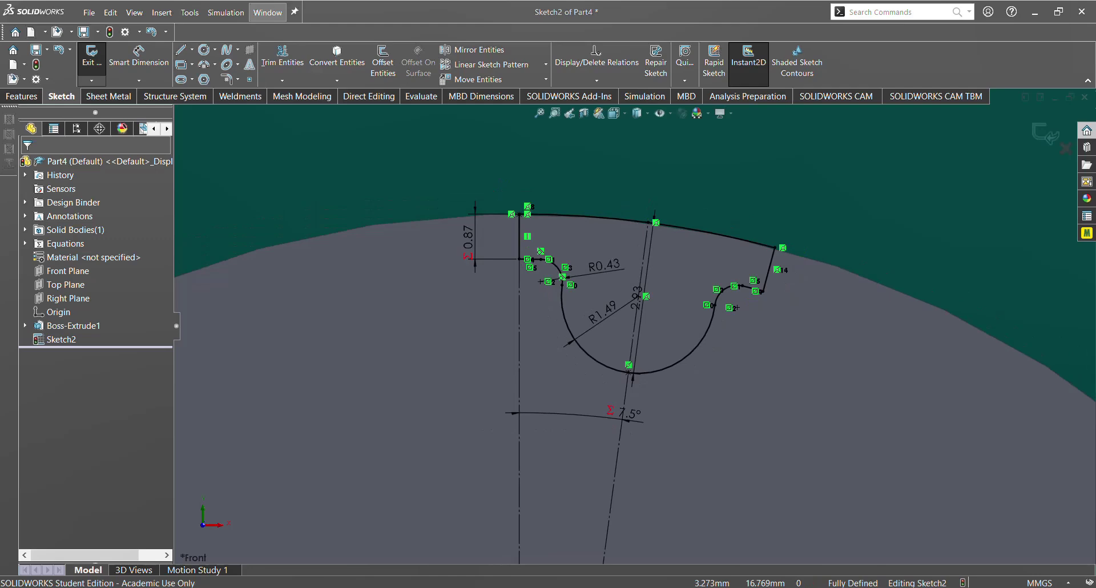
# Cut the closed tooth-gap profile through the disc with an Extruded Cut set to Through All.
pyautogui.scroll(1, 274, 64)
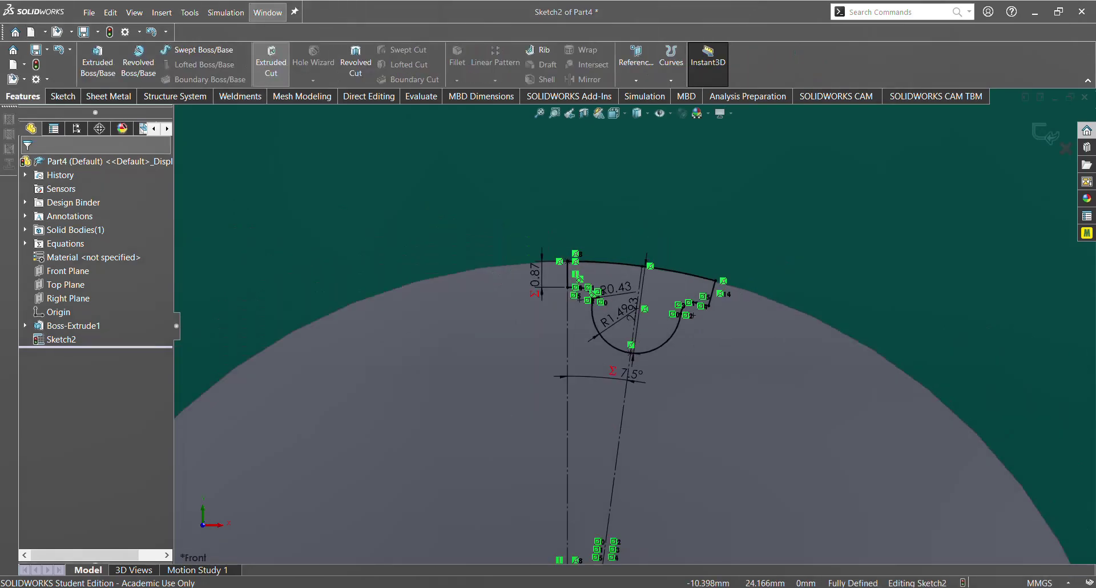
pyautogui.click(273, 64)
pyautogui.click(271, 62)
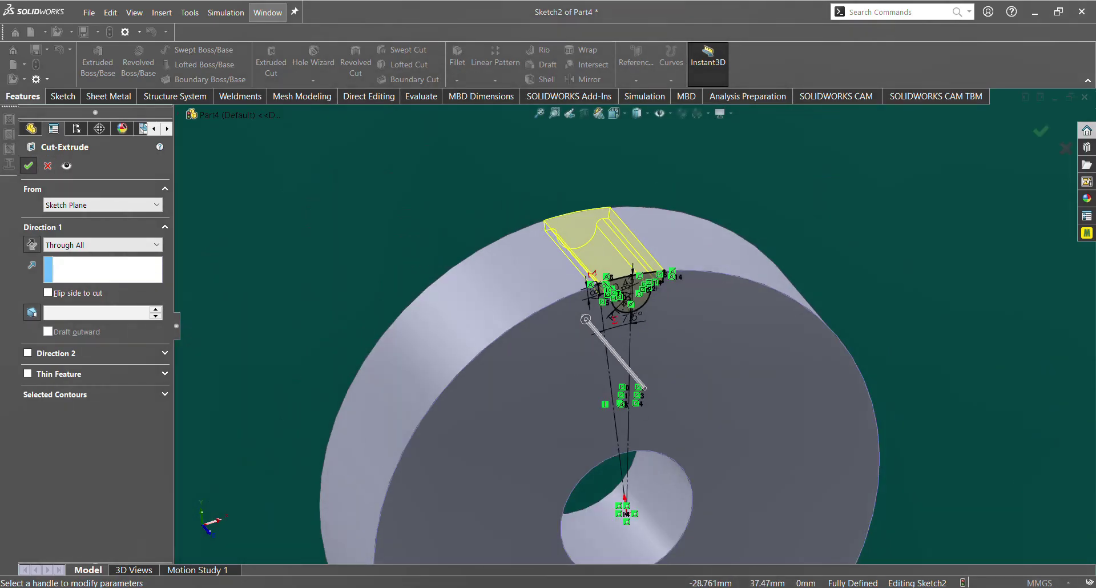
pyautogui.click(28, 165)
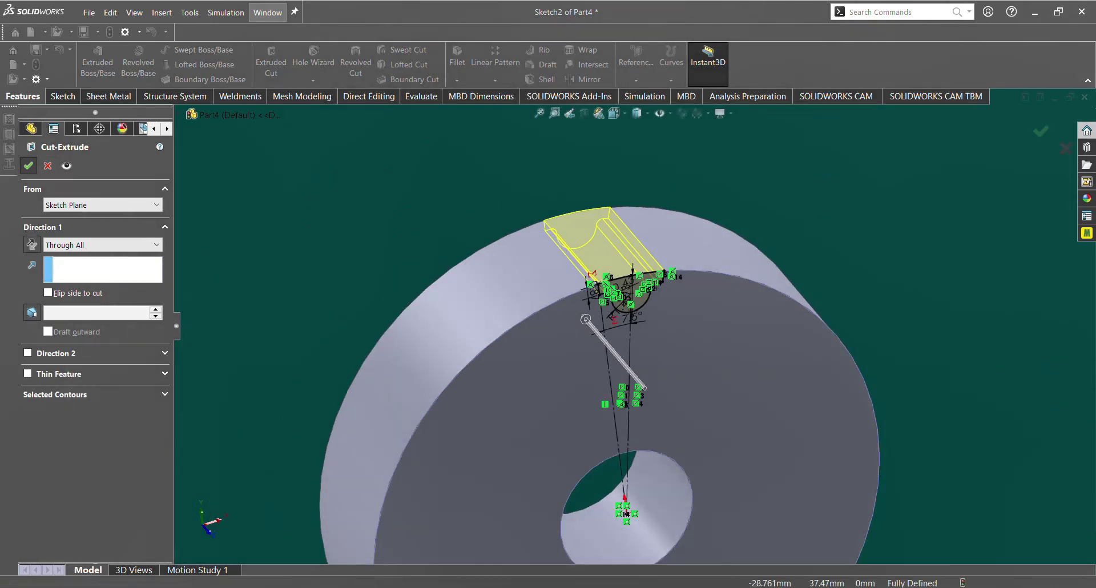
# Circular-pattern the tooth-gap cut around the bore face, equally spaced over 360°, with the instance count linked to the global variable "n".
pyautogui.scroll(3, 600, 354)
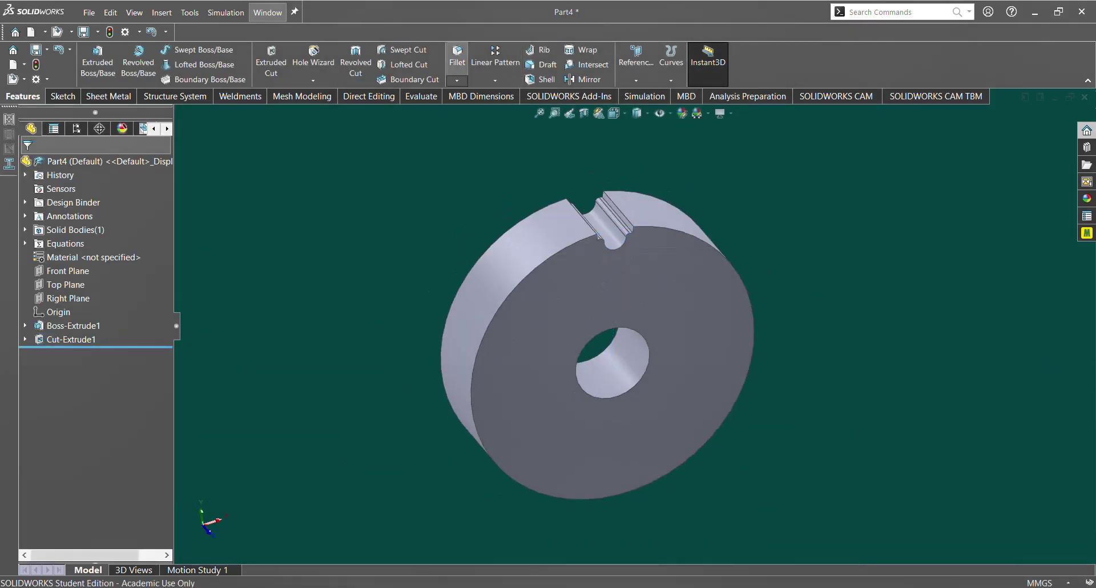
pyautogui.click(496, 79)
pyautogui.click(514, 109)
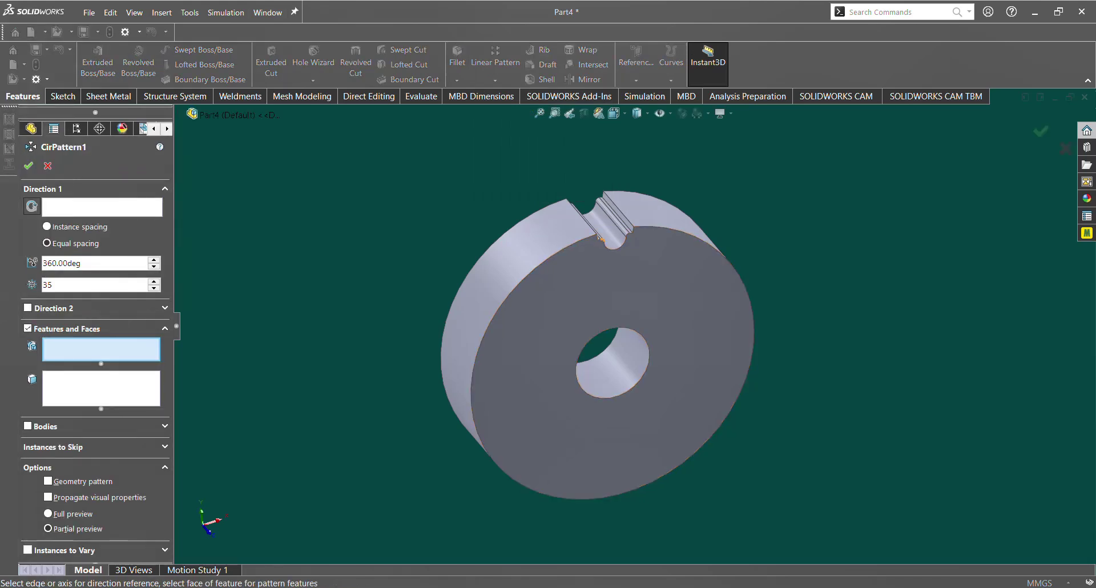
pyautogui.click(596, 220)
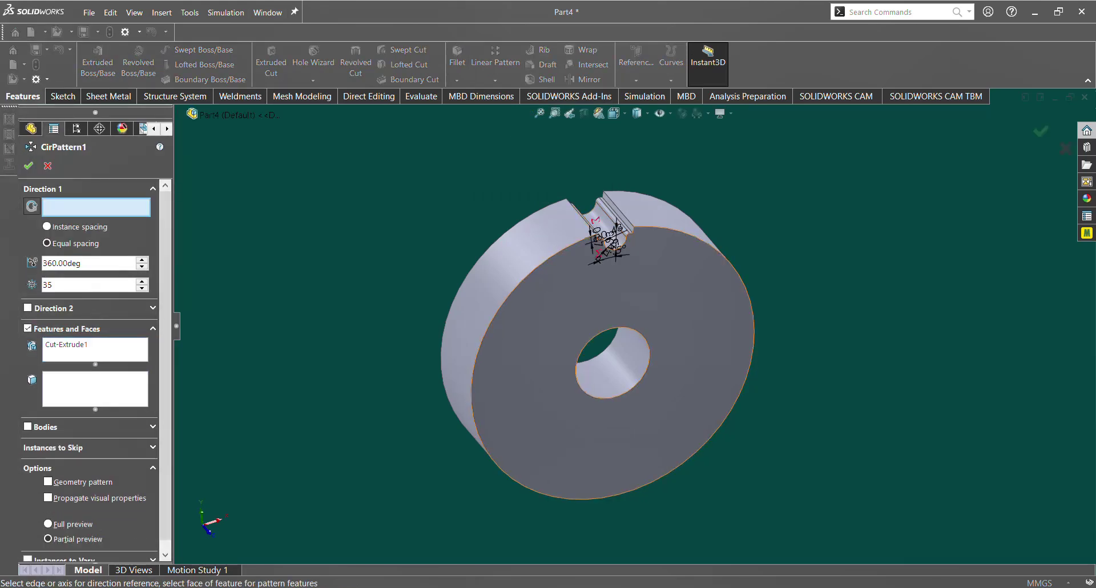
pyautogui.click(609, 358)
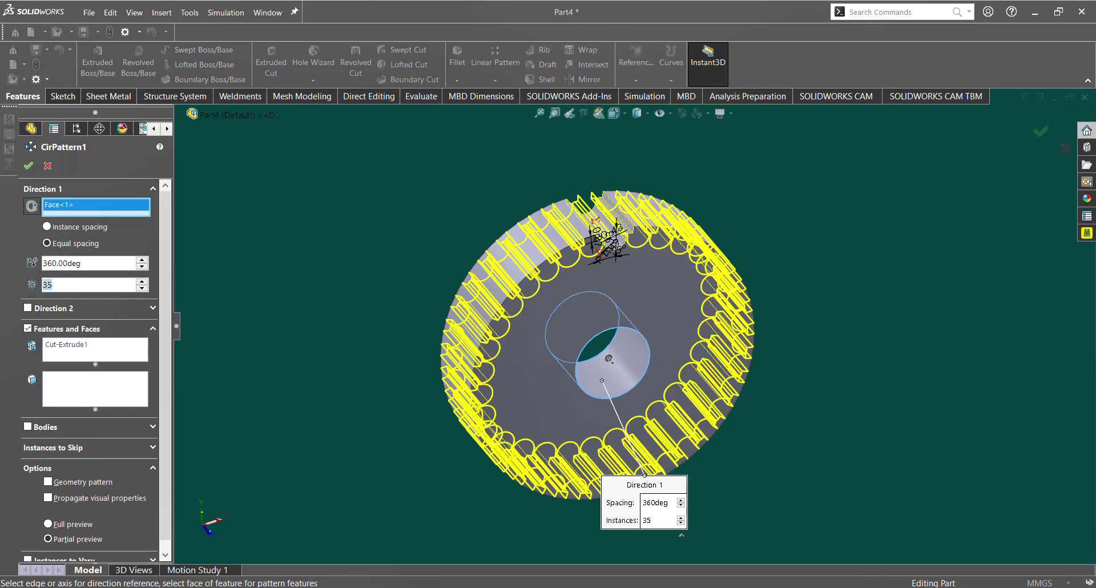
pyautogui.write('="n"')
pyautogui.press('Return')
pyautogui.press('Return')
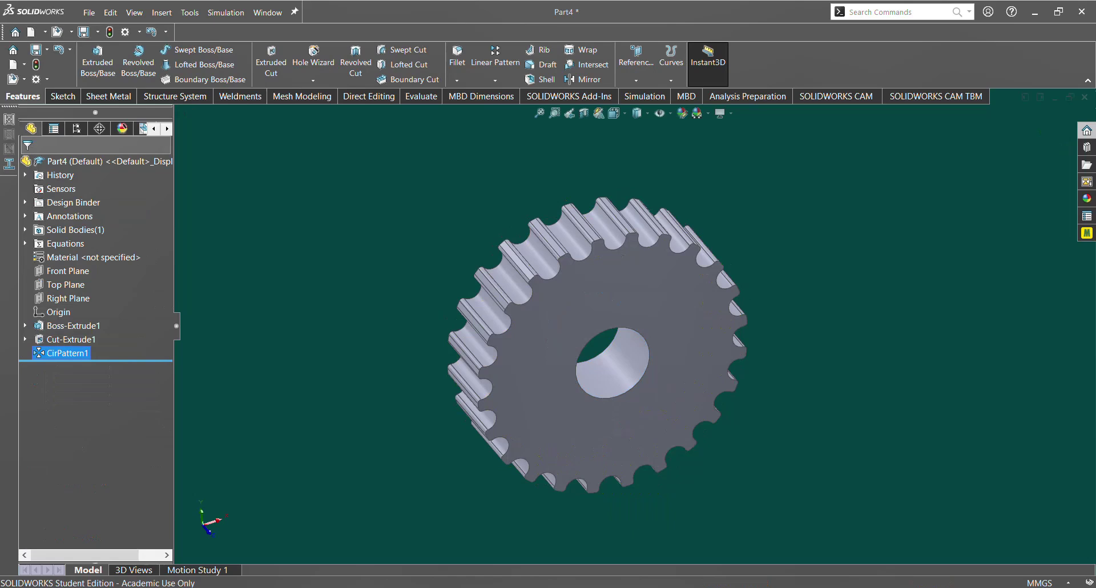
# On the pulley's front face, sketch a 39 mm diameter circle centred on the origin and convert the bore edge into the sketch.
pyautogui.click(526, 351)
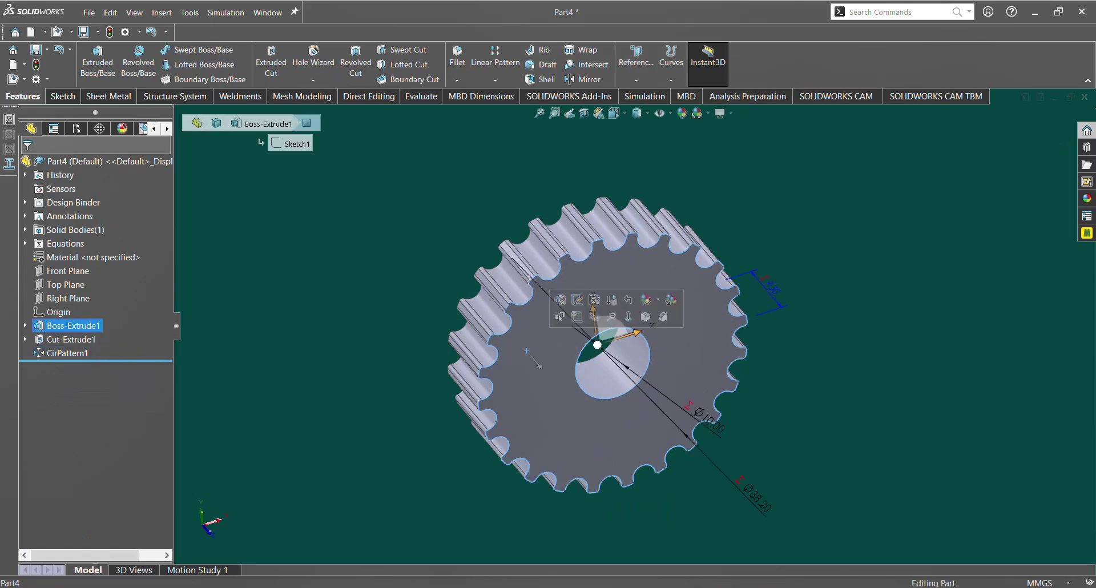
pyautogui.click(559, 317)
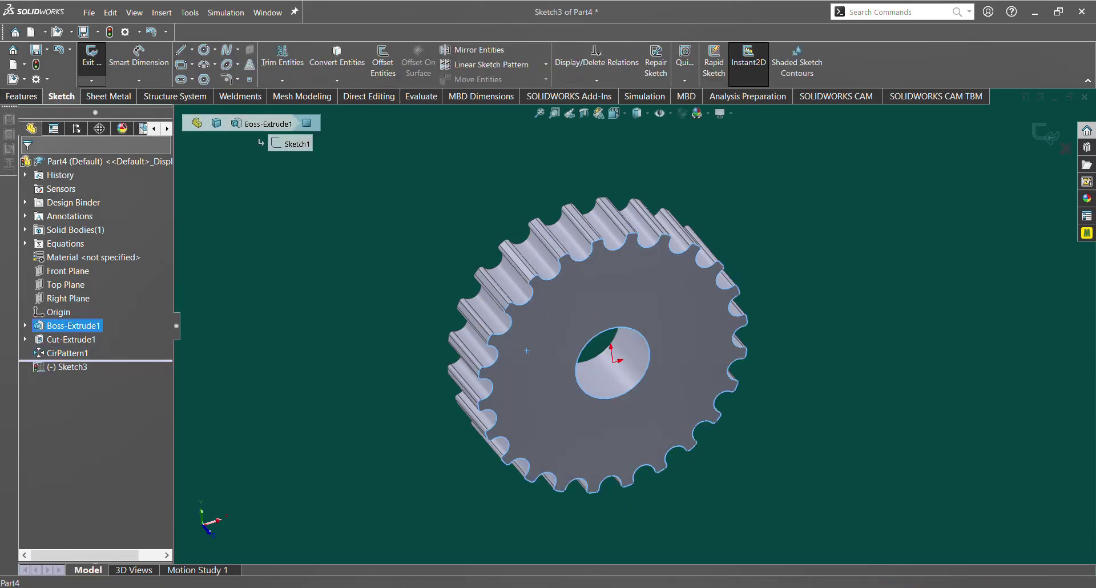
pyautogui.click(203, 50)
pyautogui.click(614, 363)
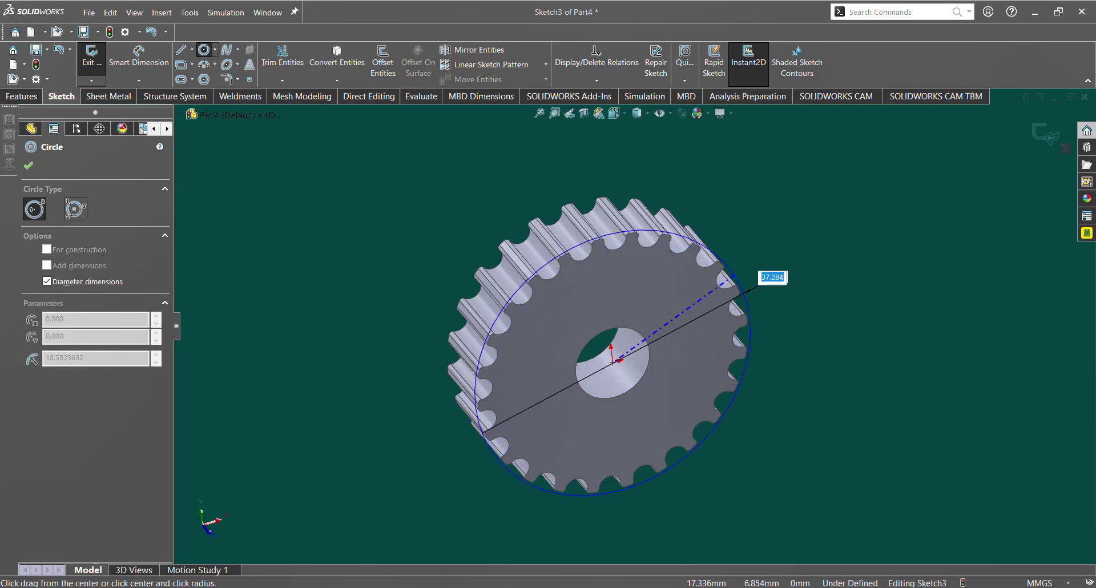
pyautogui.write('39')
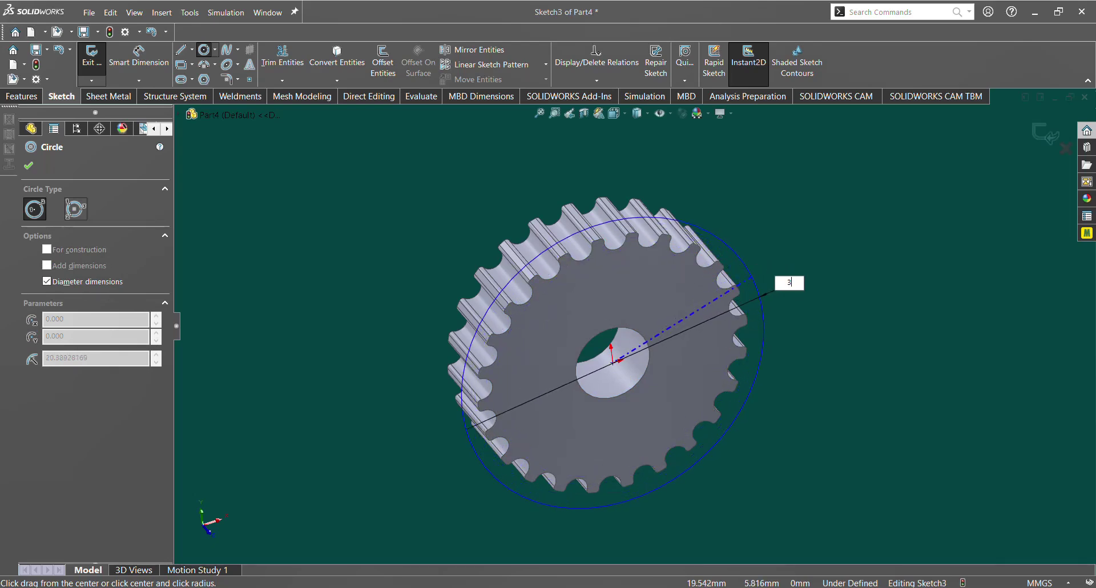
pyautogui.press('Return')
pyautogui.press('Escape')
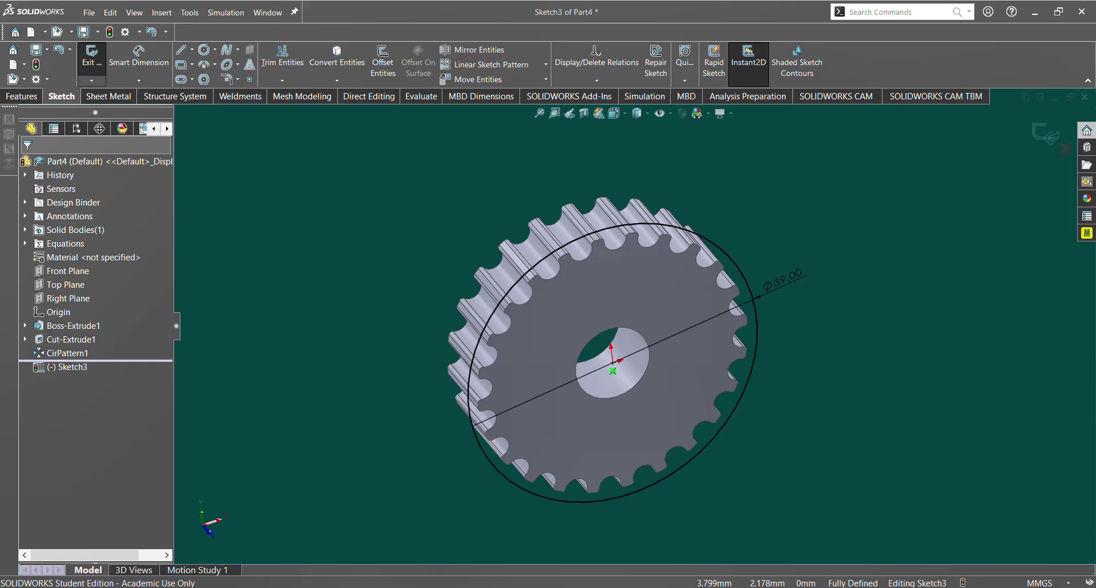
pyautogui.click(626, 327)
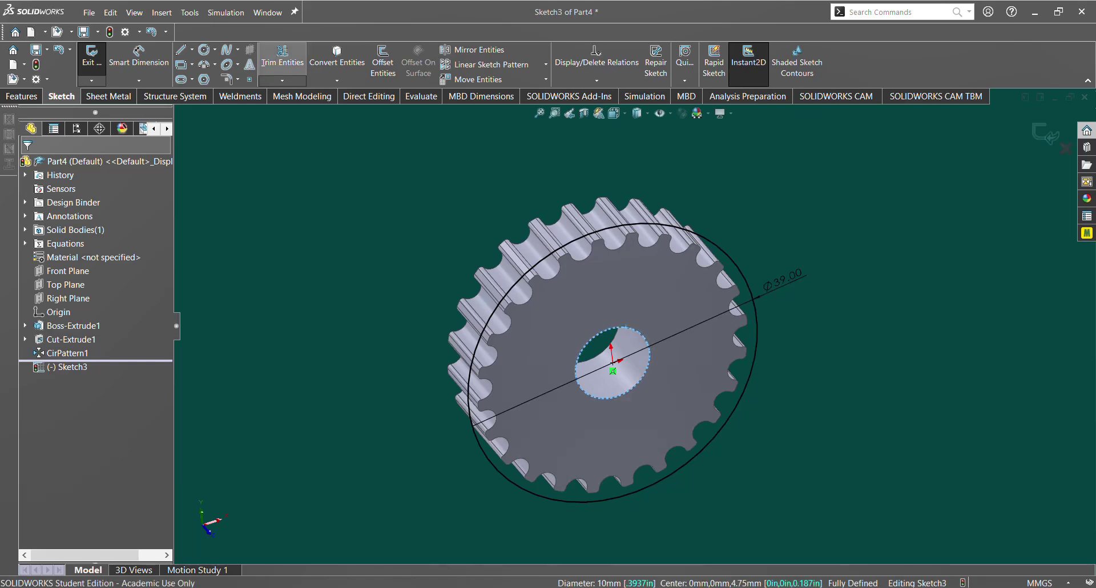
pyautogui.click(337, 57)
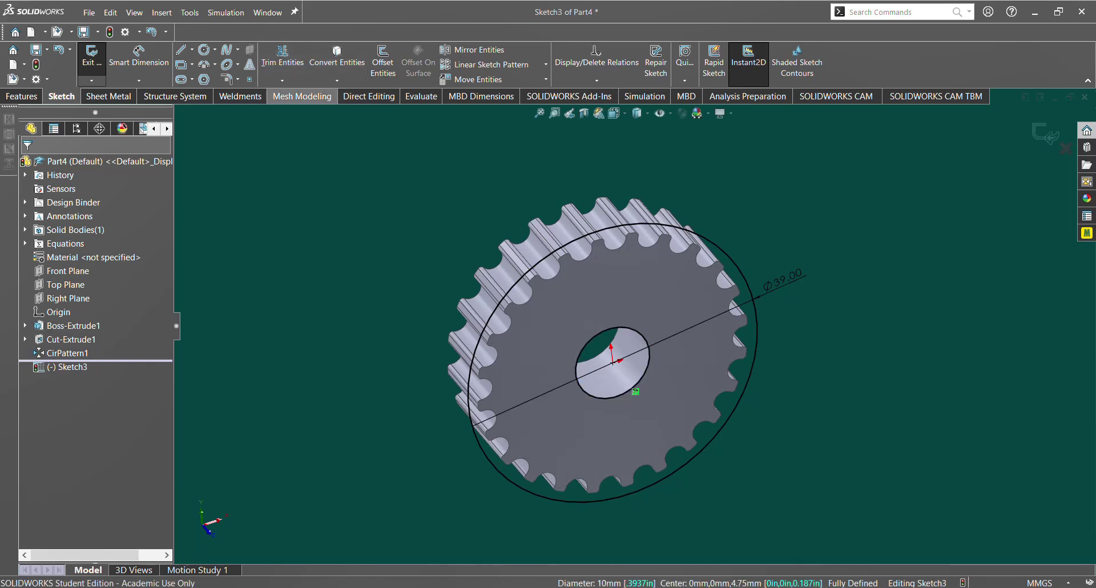
# Extrude the flange sketch as a Blind boss with its depth linked to the global variable "flange_width".
pyautogui.click(21, 96)
pyautogui.click(96, 63)
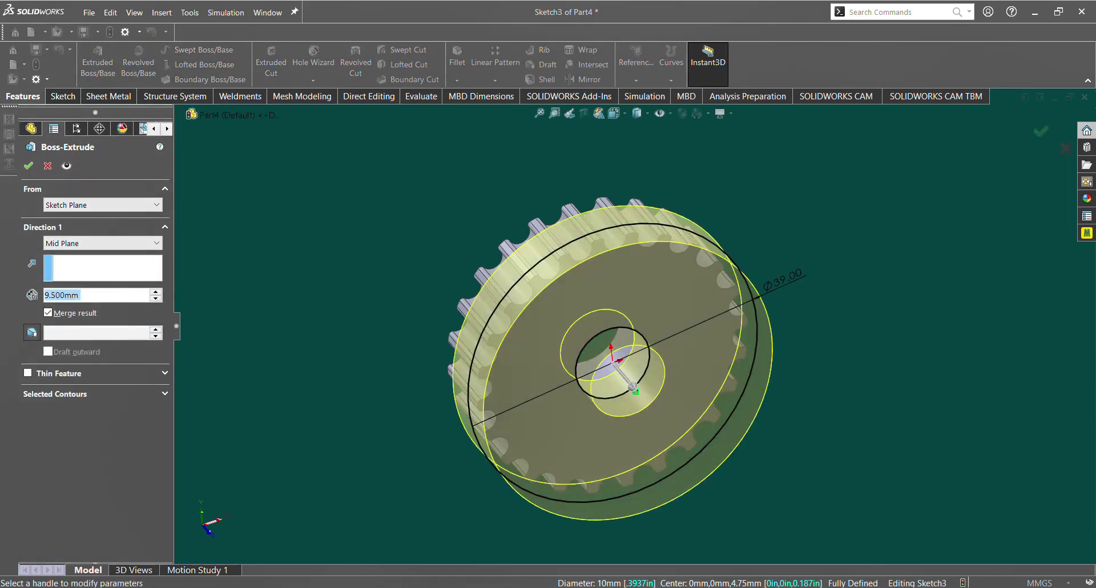
pyautogui.click(103, 243)
pyautogui.click(98, 255)
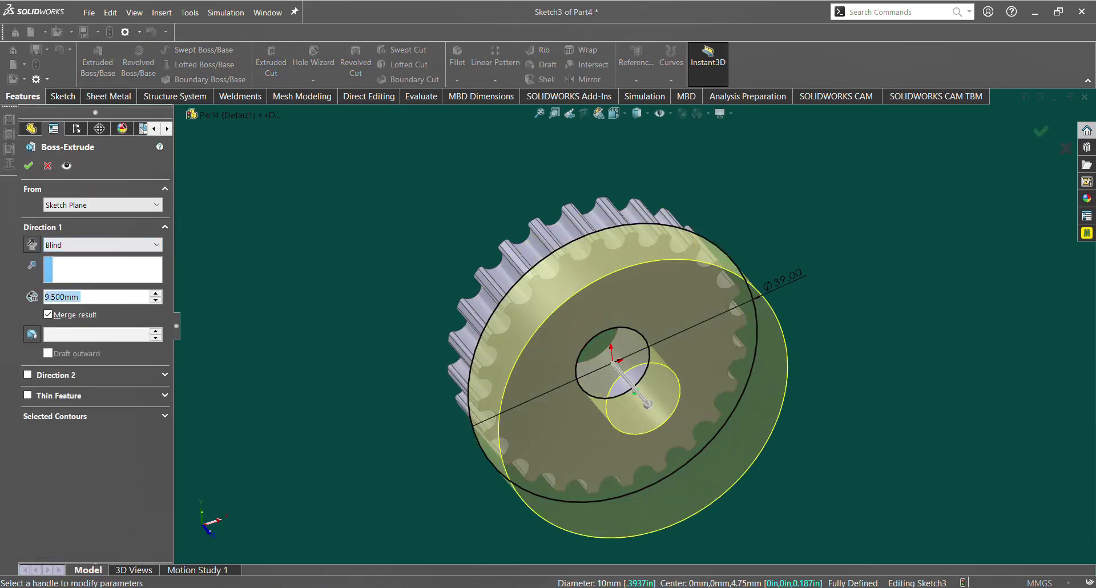
pyautogui.write('=')
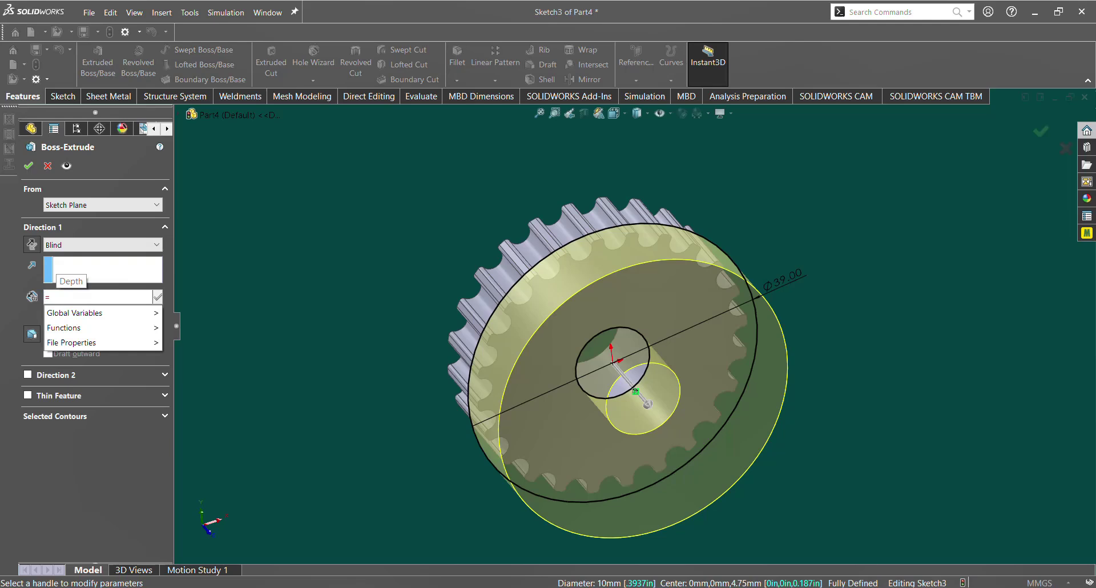
pyautogui.write('"')
pyautogui.press('Down')
pyautogui.press('Return')
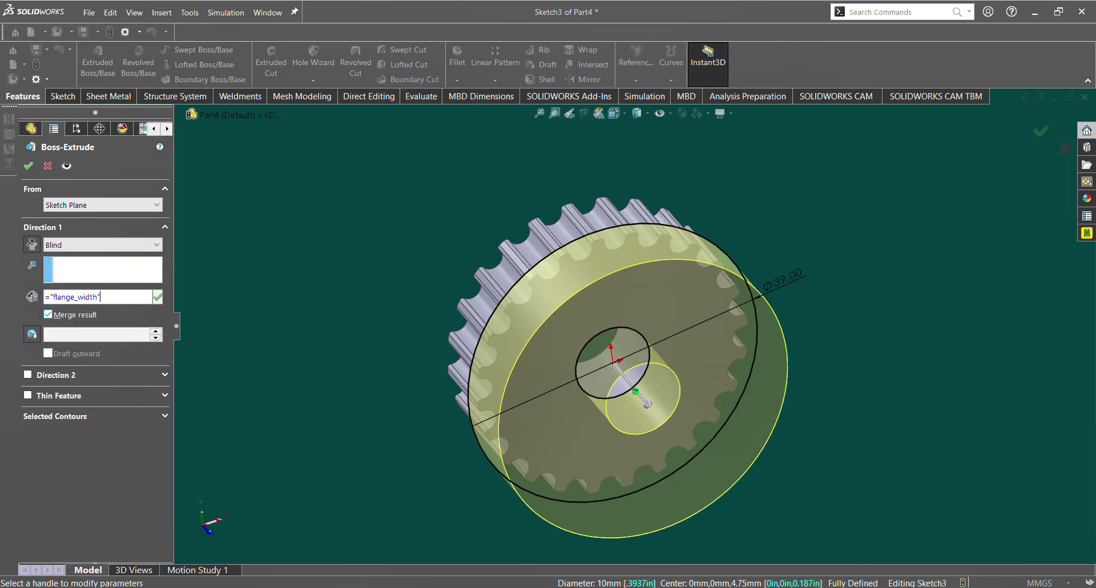
pyautogui.press('Return')
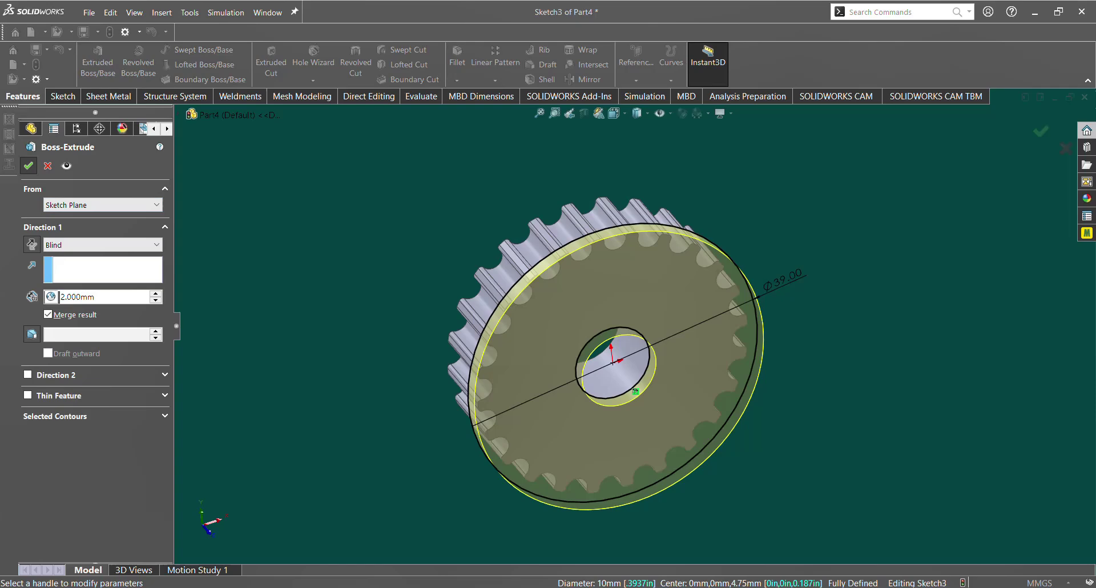
pyautogui.press('Return')
pyautogui.press('Escape')
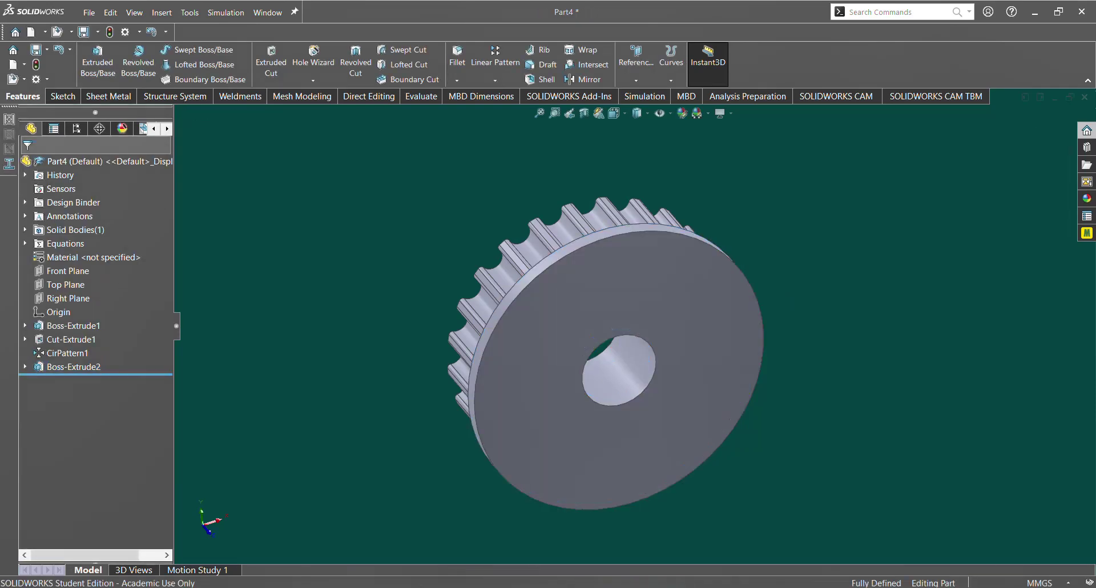
# Mirror the flange extrusion about the Front Plane onto the other side of the pulley.
pyautogui.moveTo(548, 297); pyautogui.dragTo(730, 434, button='middle')
pyautogui.hotkey('shift', 'Left')
pyautogui.click(495, 80)
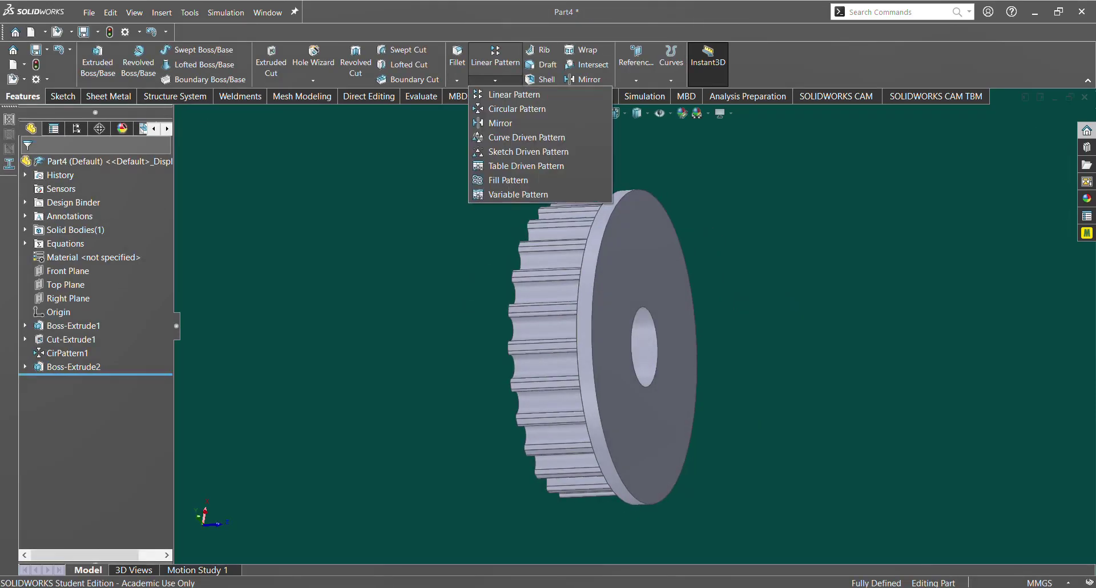
pyautogui.click(500, 123)
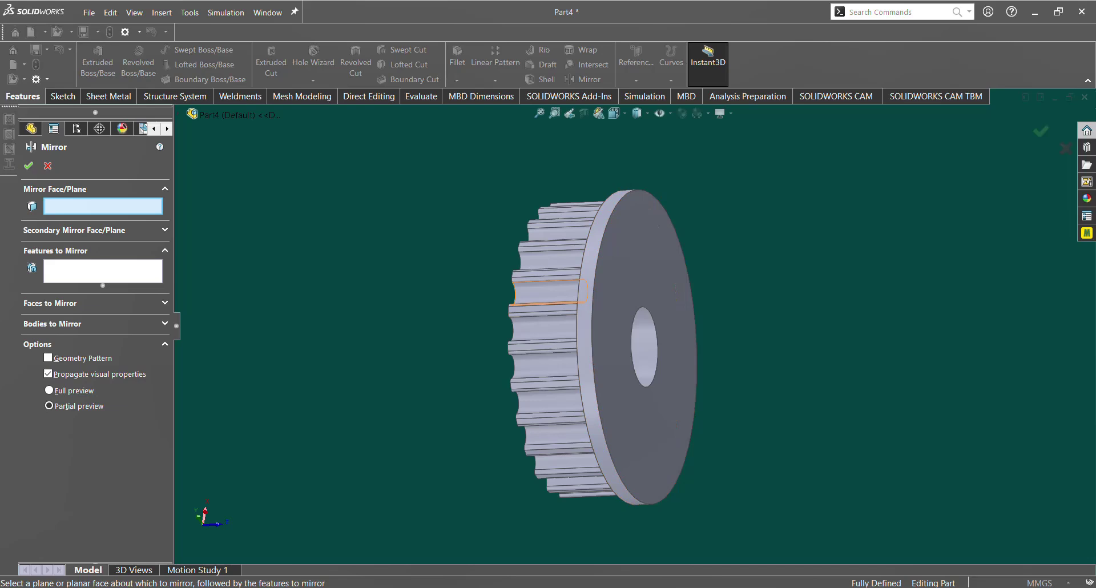
pyautogui.click(183, 115)
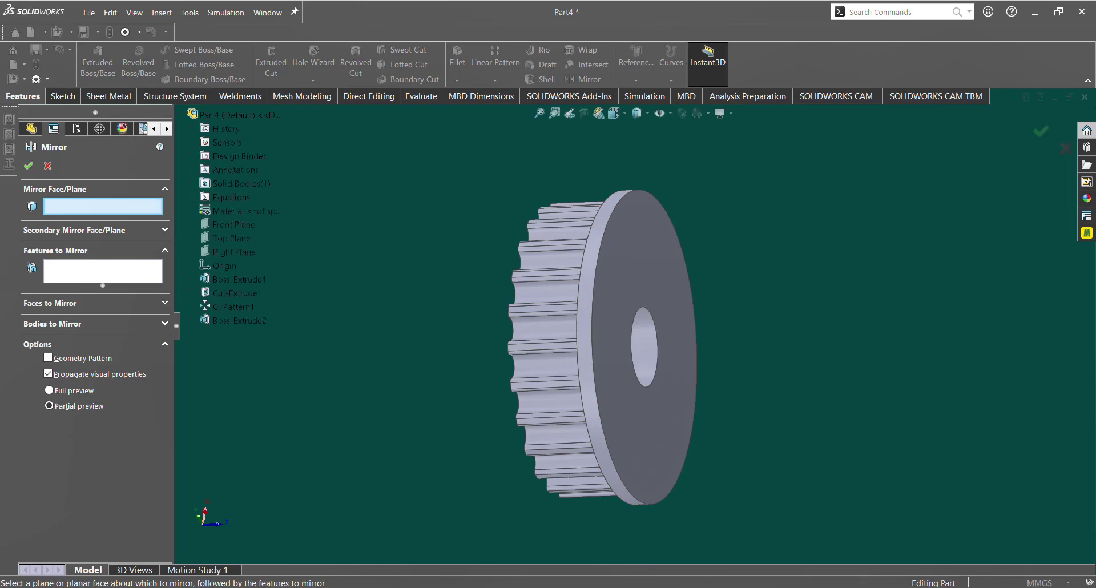
pyautogui.click(229, 225)
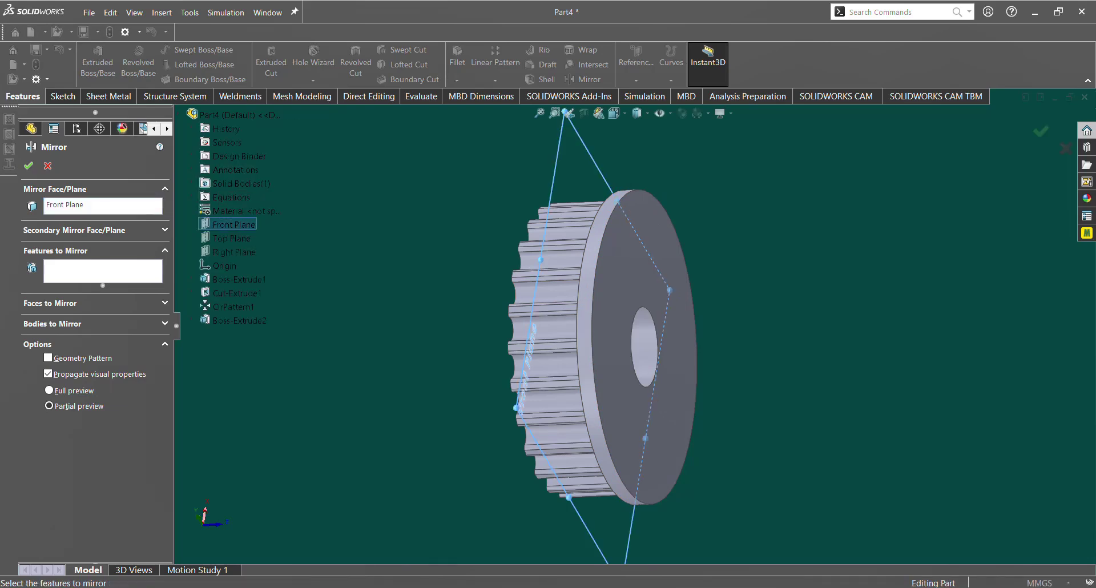
pyautogui.click(239, 320)
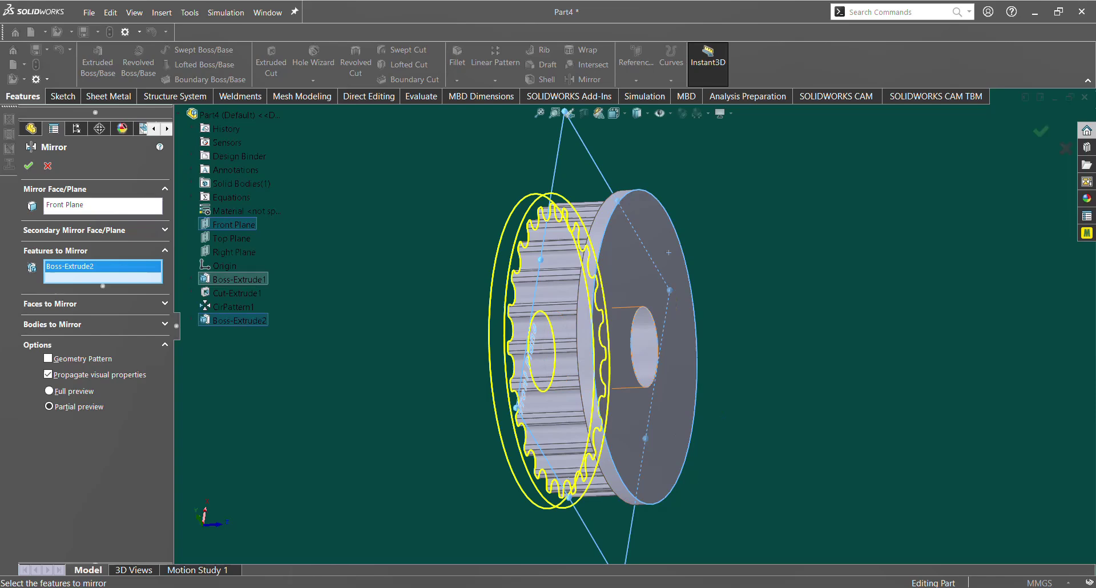
pyautogui.click(28, 166)
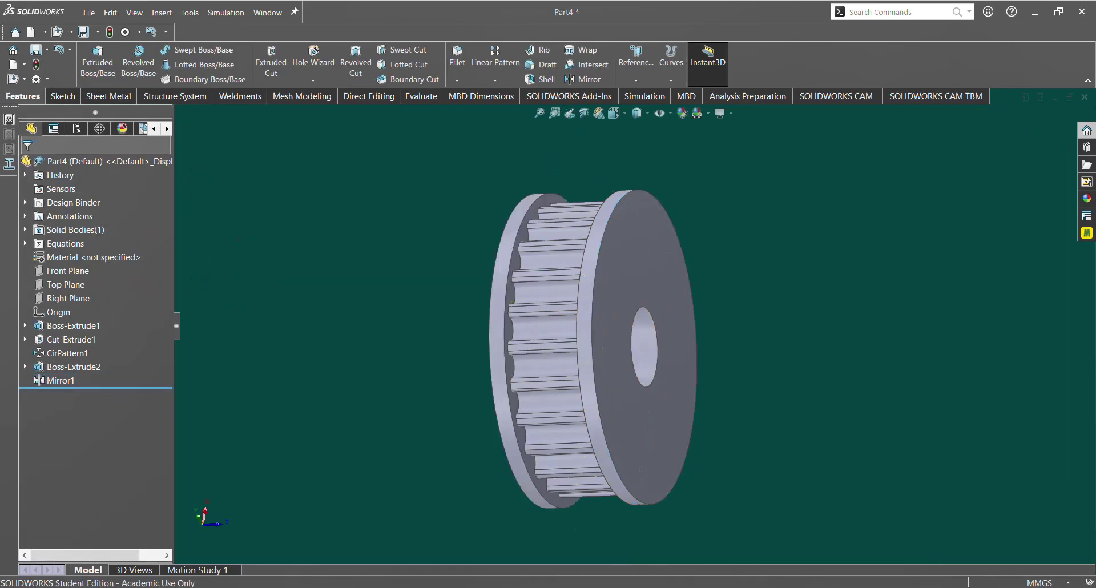
# Chamfer the inner circular edges of both pulley flanges by 1 mm at 45°.
pyautogui.click(457, 80)
pyautogui.click(482, 108)
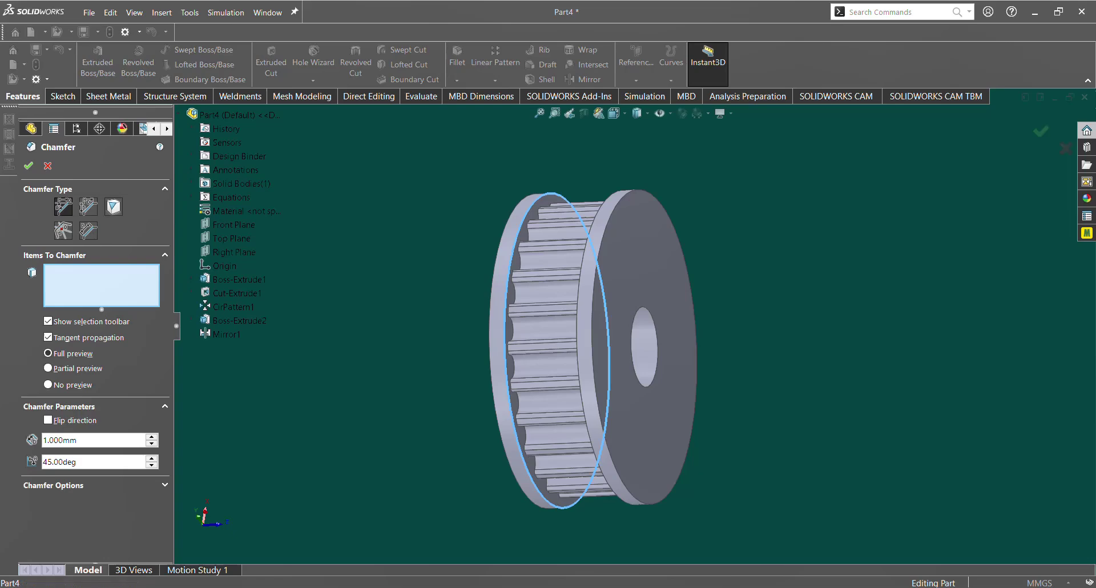
pyautogui.click(532, 208)
pyautogui.moveTo(532, 208); pyautogui.dragTo(583, 208, button='middle')
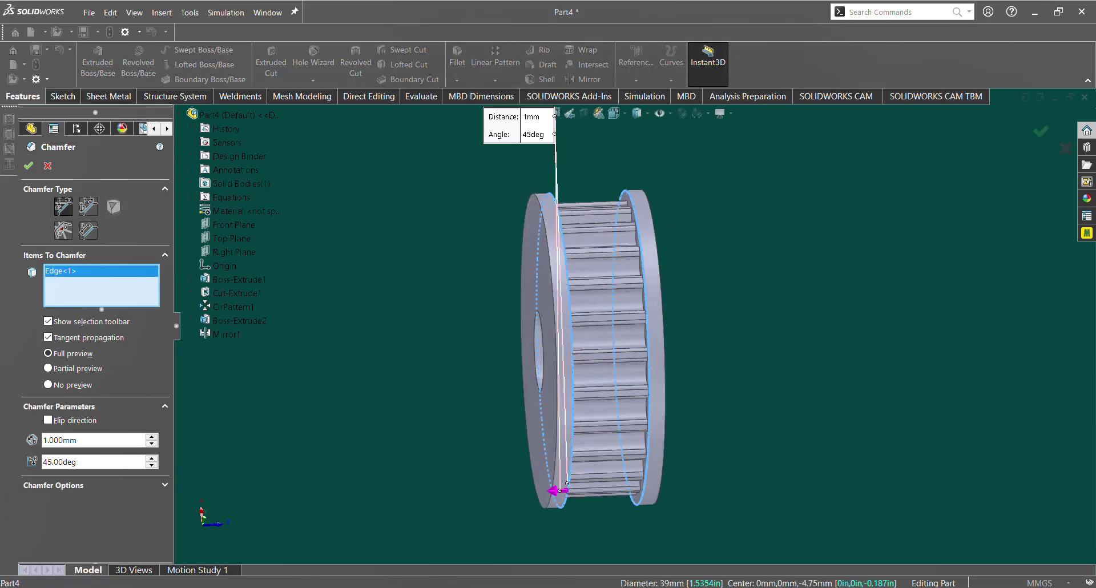
pyautogui.click(646, 478)
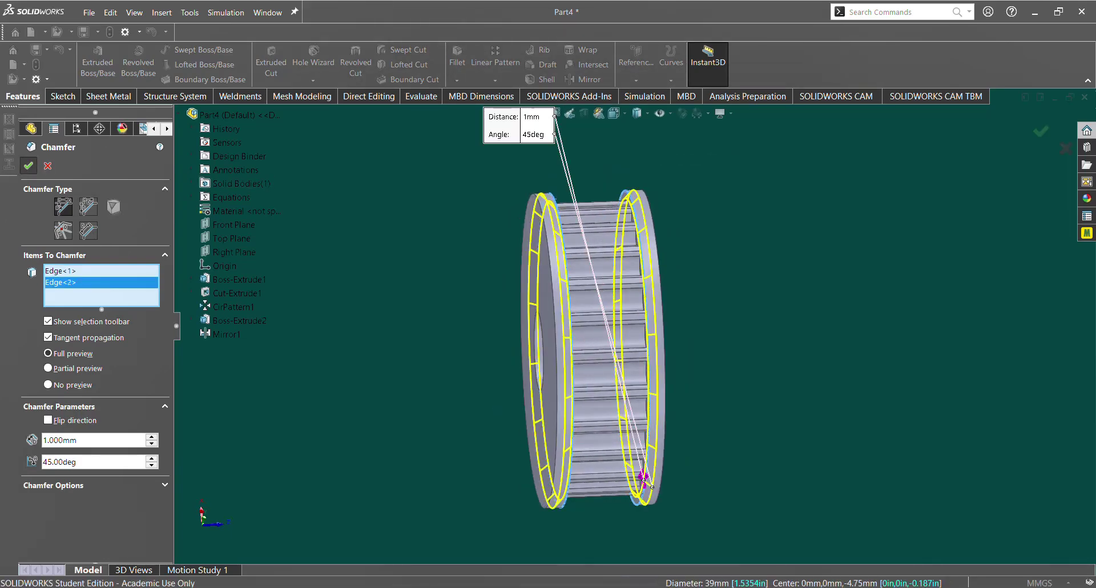
pyautogui.press('Return')
pyautogui.moveTo(646, 478); pyautogui.dragTo(548, 463, button='middle')
pyautogui.moveTo(651, 288); pyautogui.dragTo(628, 329, button='middle')
pyautogui.scroll(2, 628, 329)
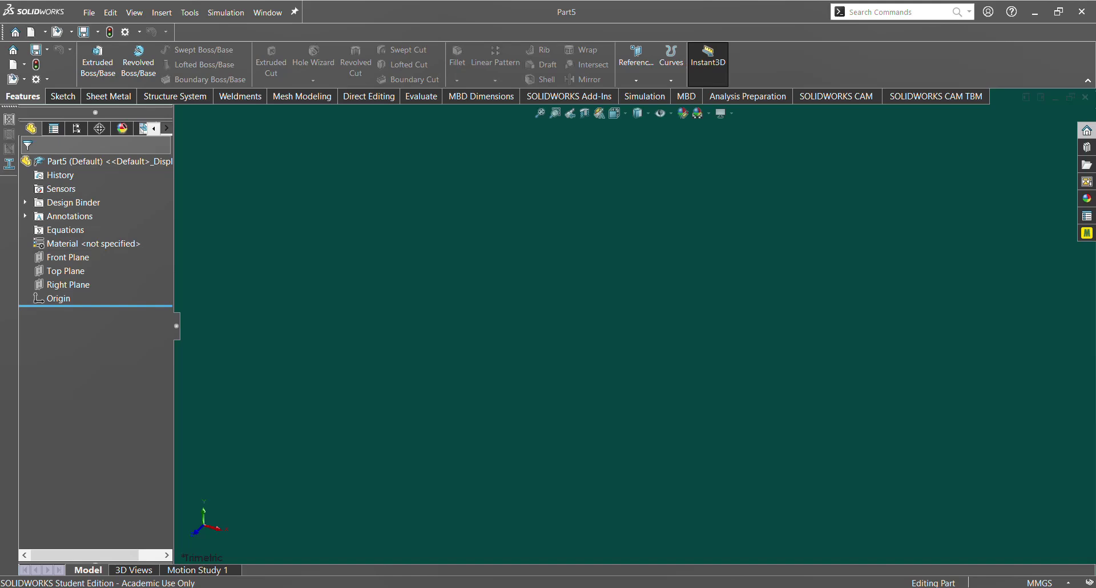
# In the new part, add a global variable "pd" equal to (24*5)/pi.
pyautogui.rightClick(60, 230)
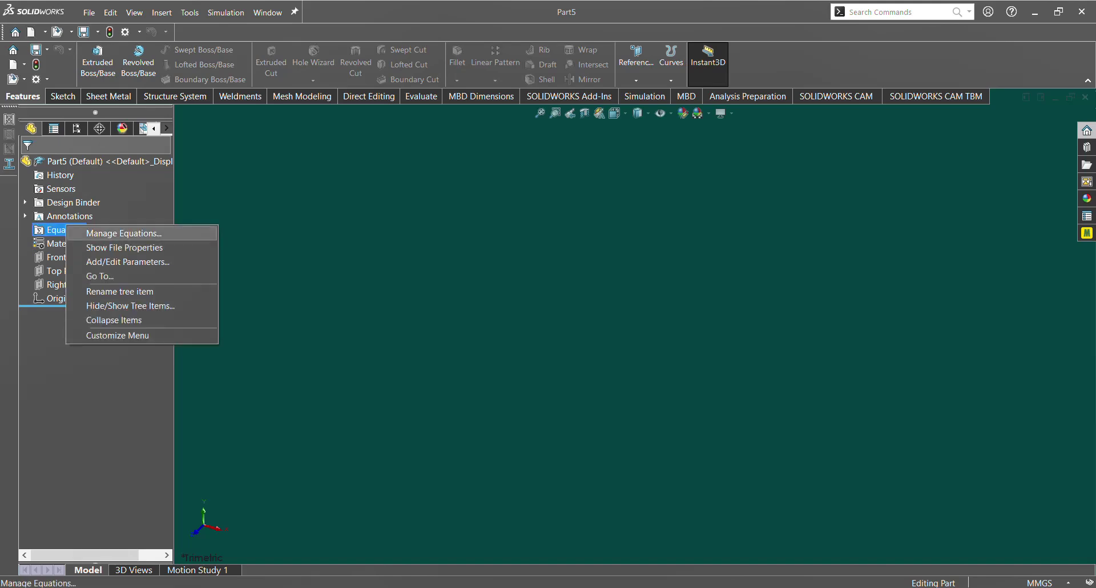
pyautogui.click(115, 235)
pyautogui.click(143, 231)
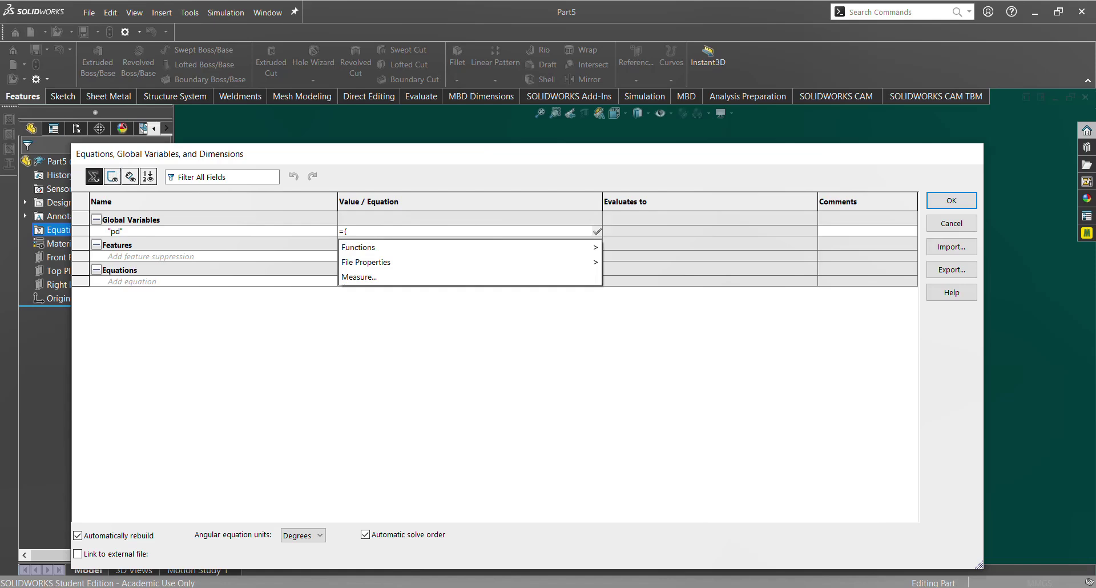
pyautogui.write('24')
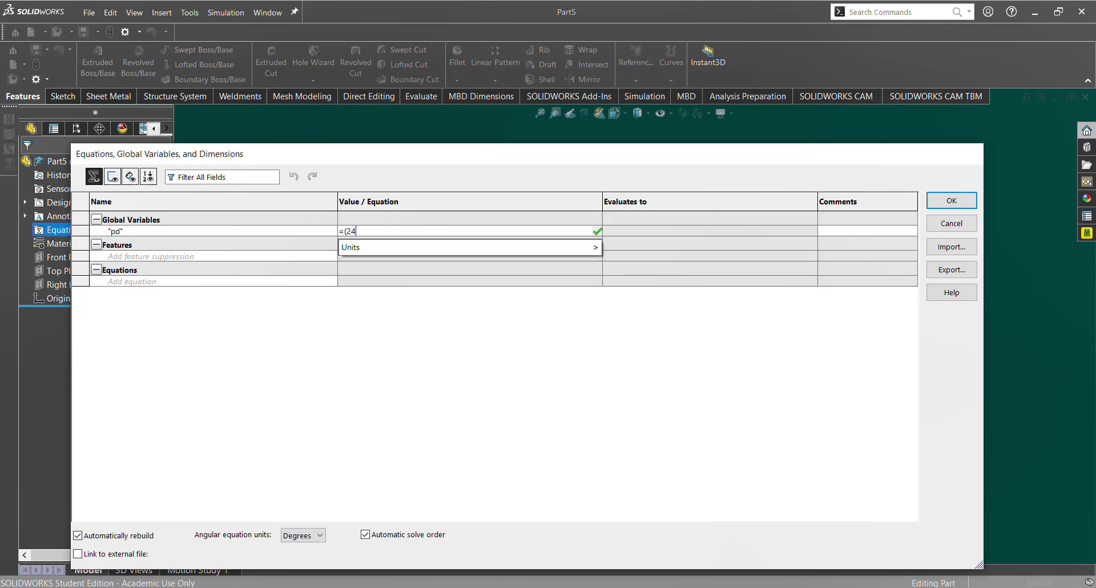
pyautogui.write('*5)/pi')
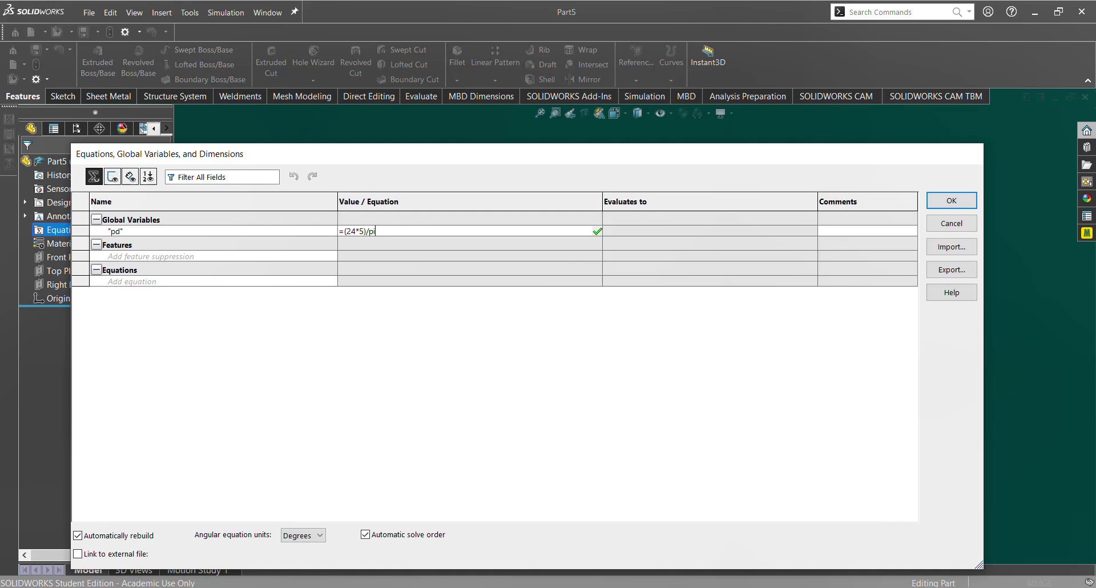
pyautogui.press('Return')
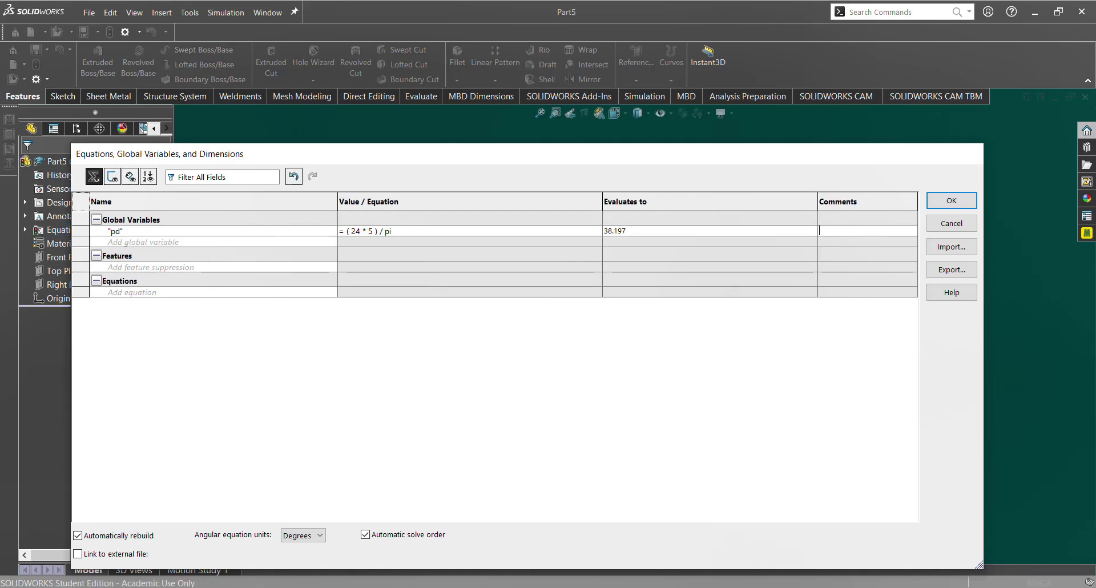
# Add a second global variable "pd2" equal to (48*5)/pi and accept the equations.
pyautogui.click(143, 242)
pyautogui.click(365, 242)
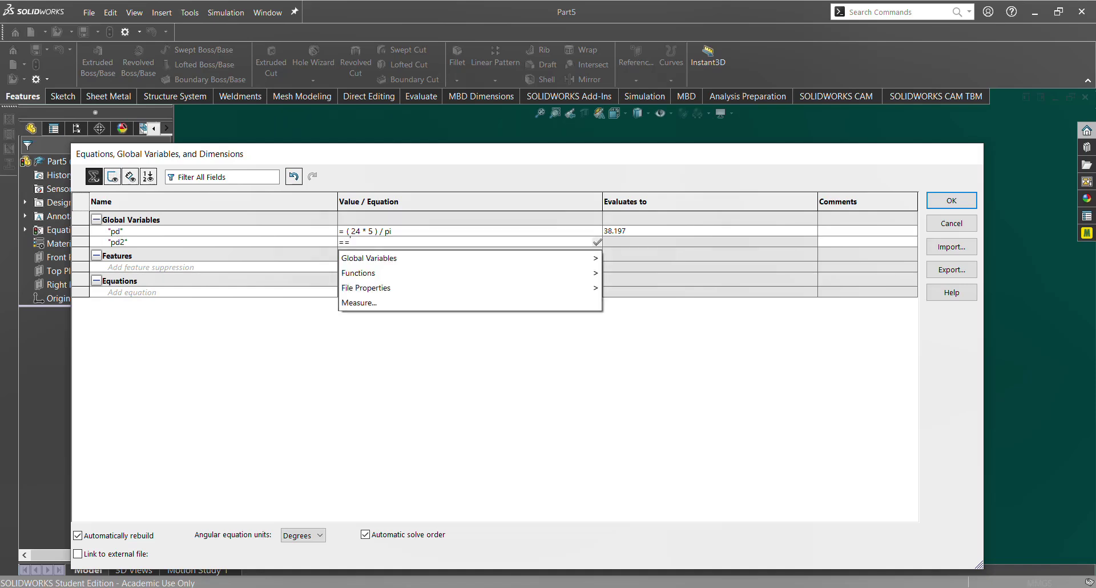
pyautogui.write('( ')
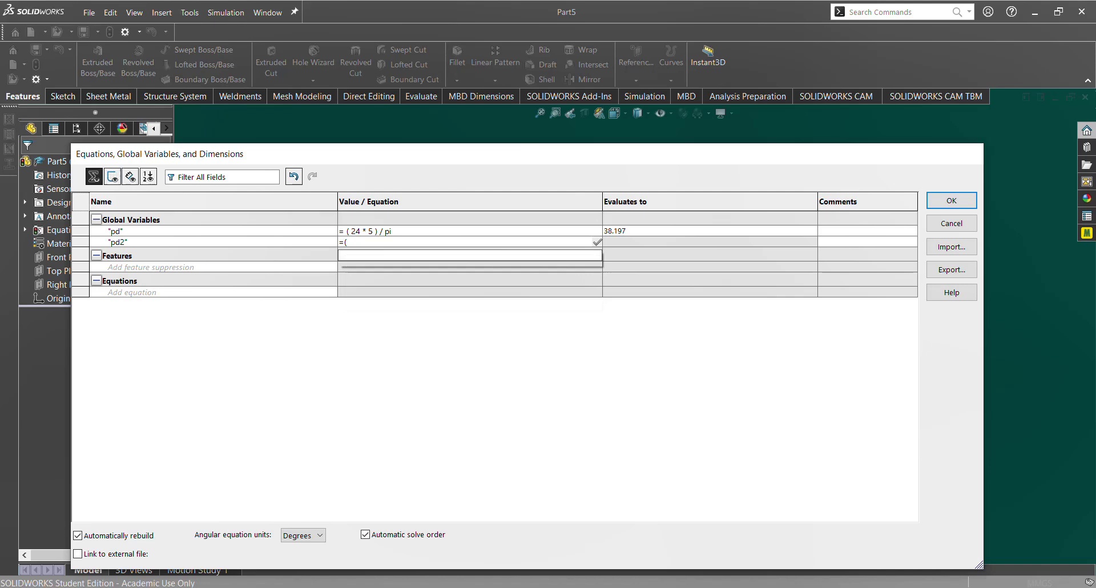
pyautogui.write('48 * 5 ) ')
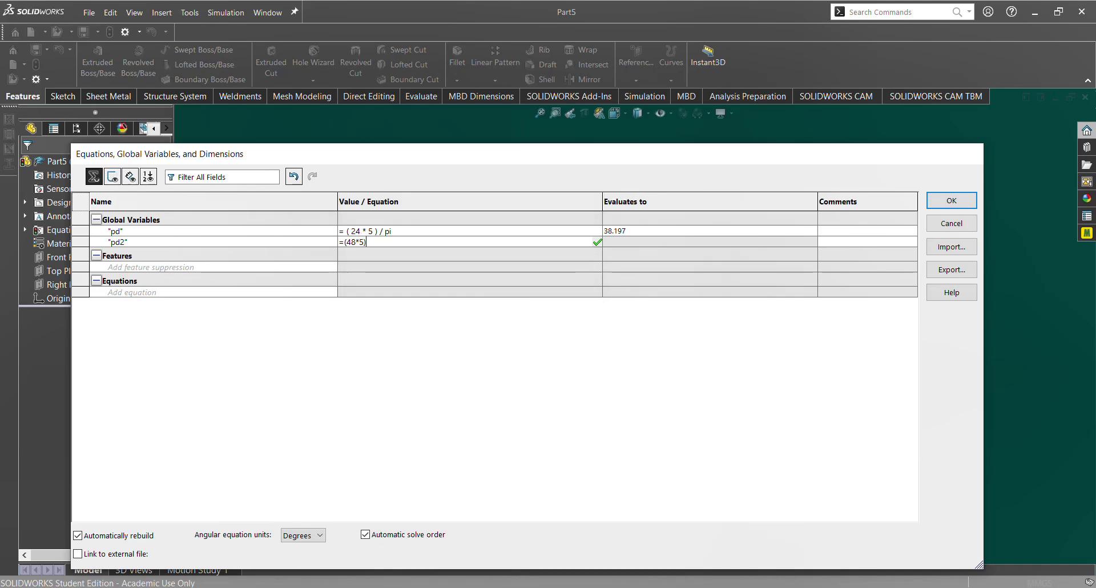
pyautogui.write('/ pi')
pyautogui.press('Return')
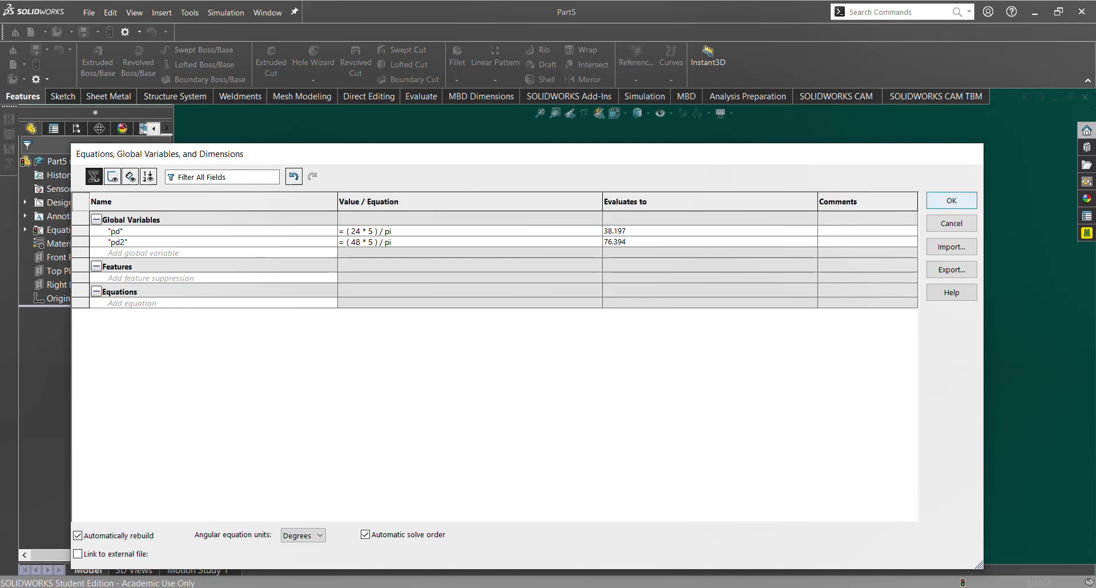
pyautogui.click(951, 201)
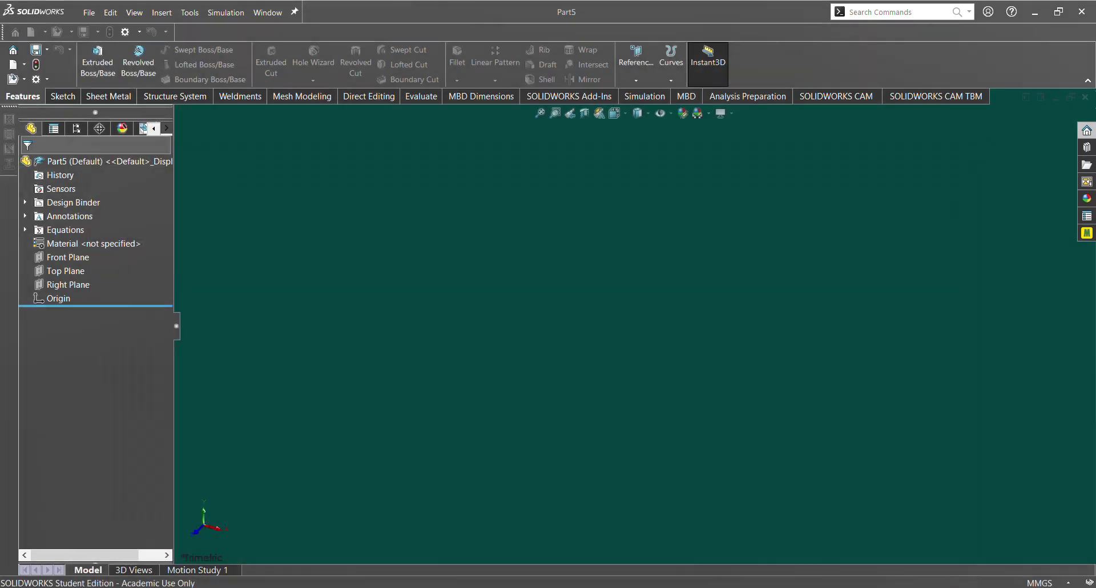
# On the Front Plane, sketch a circle centred on the origin with its diameter linked to the global variable "pd".
pyautogui.press('d')
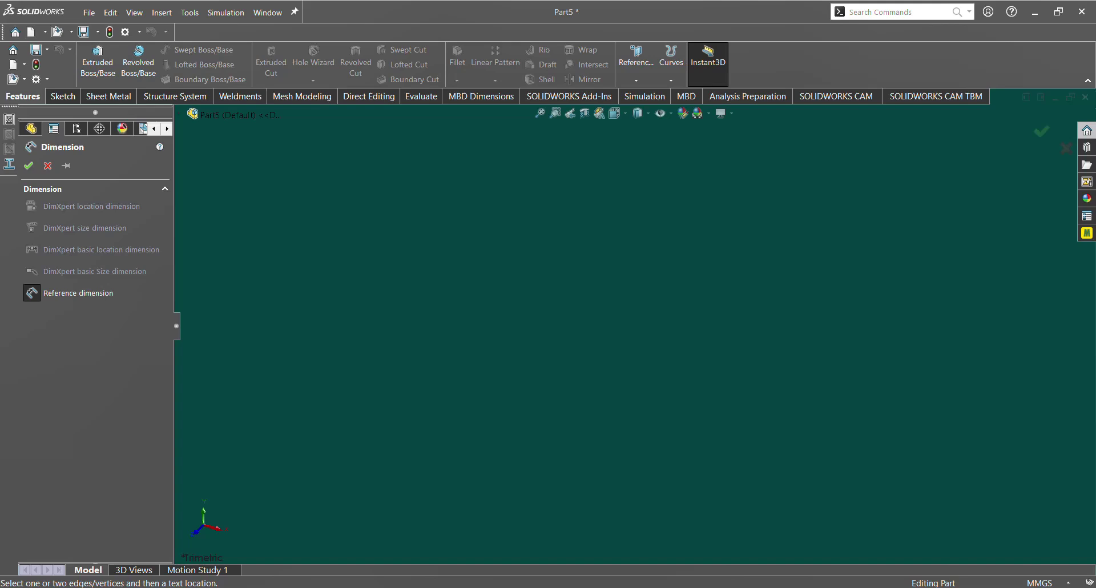
pyautogui.press('Escape')
pyautogui.click(65, 258)
pyautogui.click(76, 233)
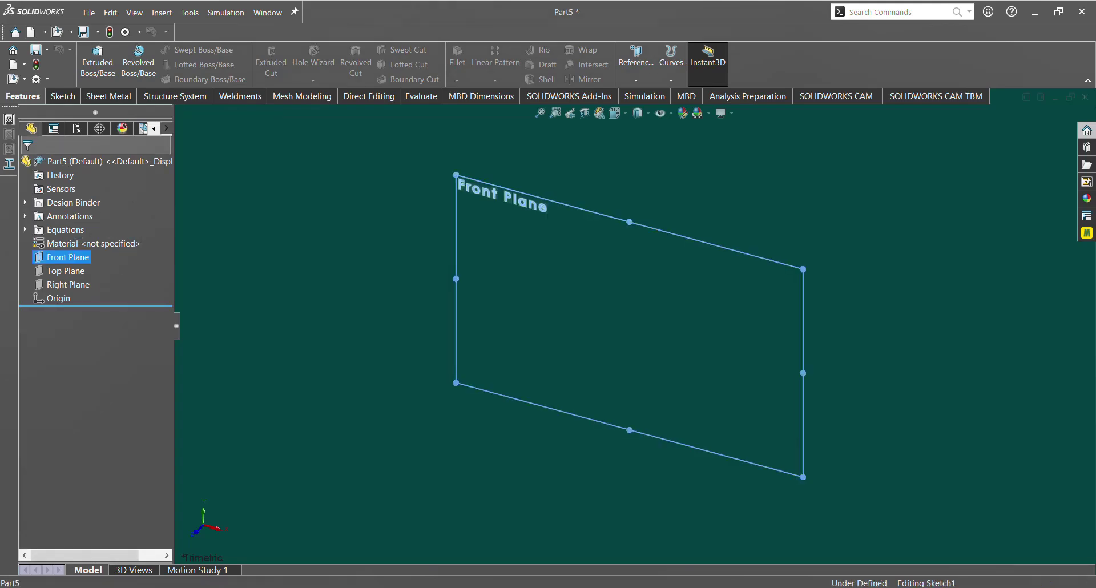
pyautogui.press('c')
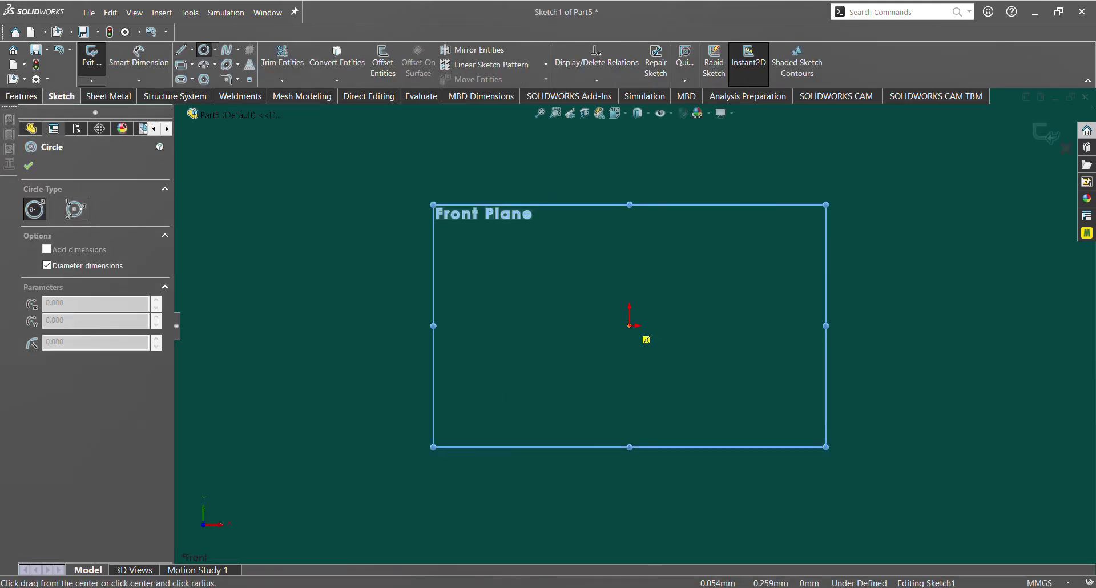
pyautogui.click(630, 325)
pyautogui.write('="pd')
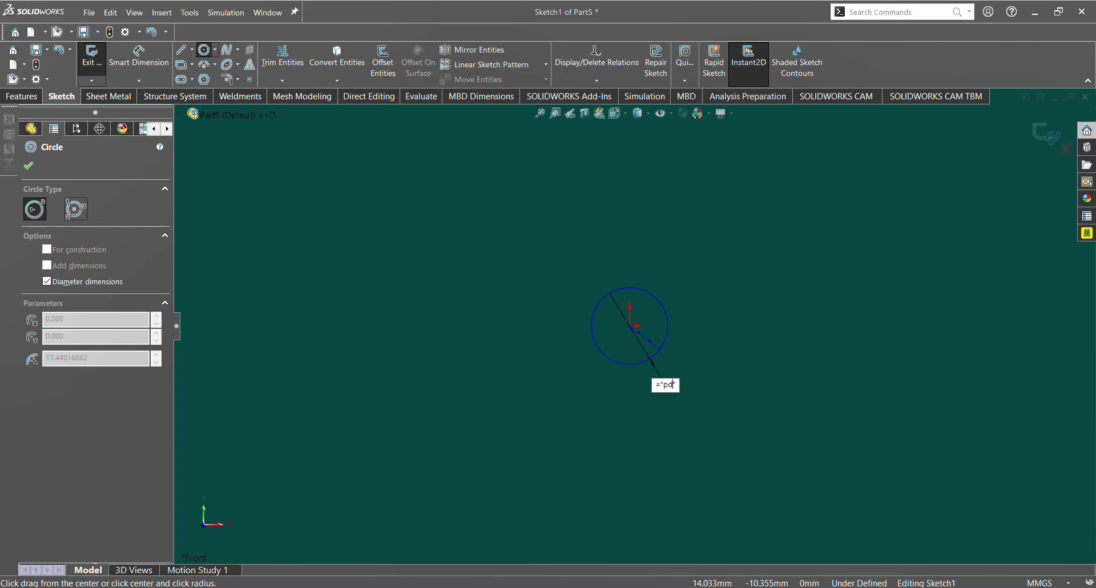
pyautogui.press('Return')
pyautogui.press('Escape')
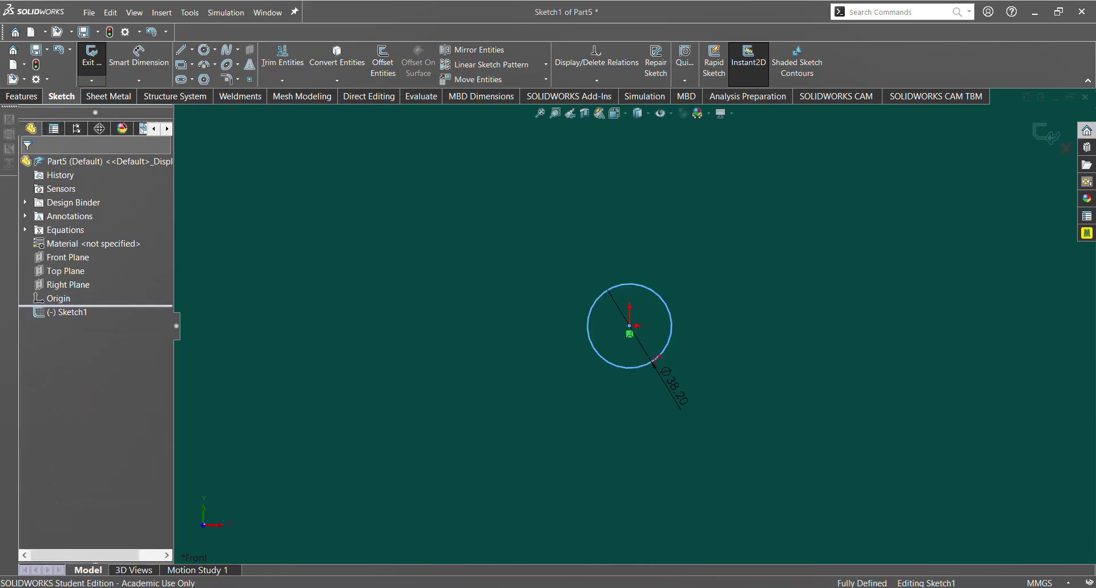
# Sketch a second circle about 55 mm in diameter, about 107 mm left of the origin, and make its centre horizontal with the origin.
pyautogui.press('Return')
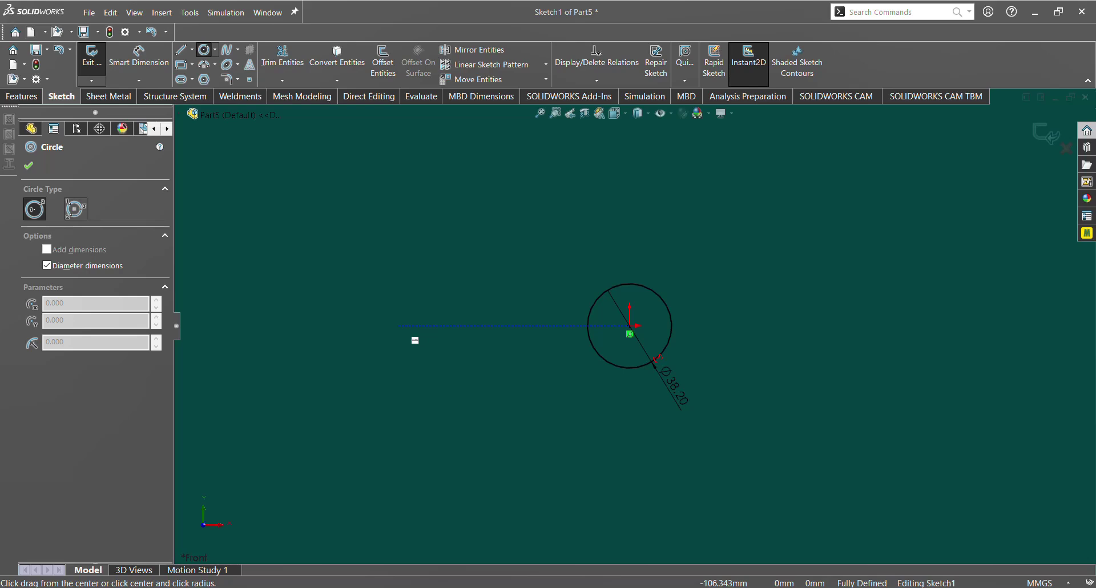
pyautogui.moveTo(392, 325); pyautogui.dragTo(406, 366)
pyautogui.click(409, 384)
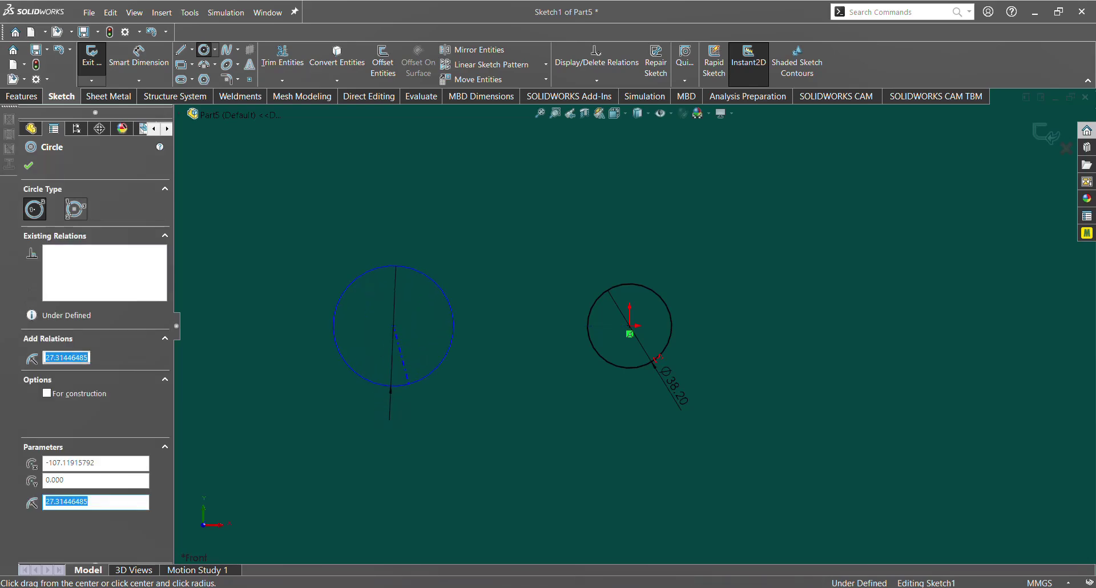
pyautogui.press('Escape')
pyautogui.click(393, 326)
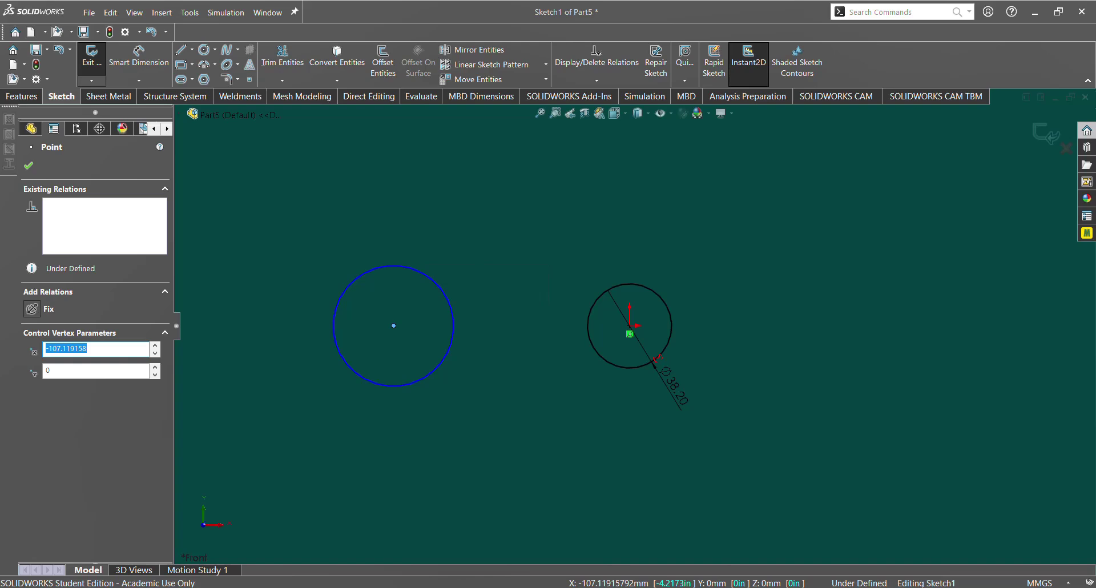
pyautogui.keyDown('ctrl'); pyautogui.click(630, 326); pyautogui.keyUp('ctrl')
pyautogui.click(32, 367)
pyautogui.press('Escape')
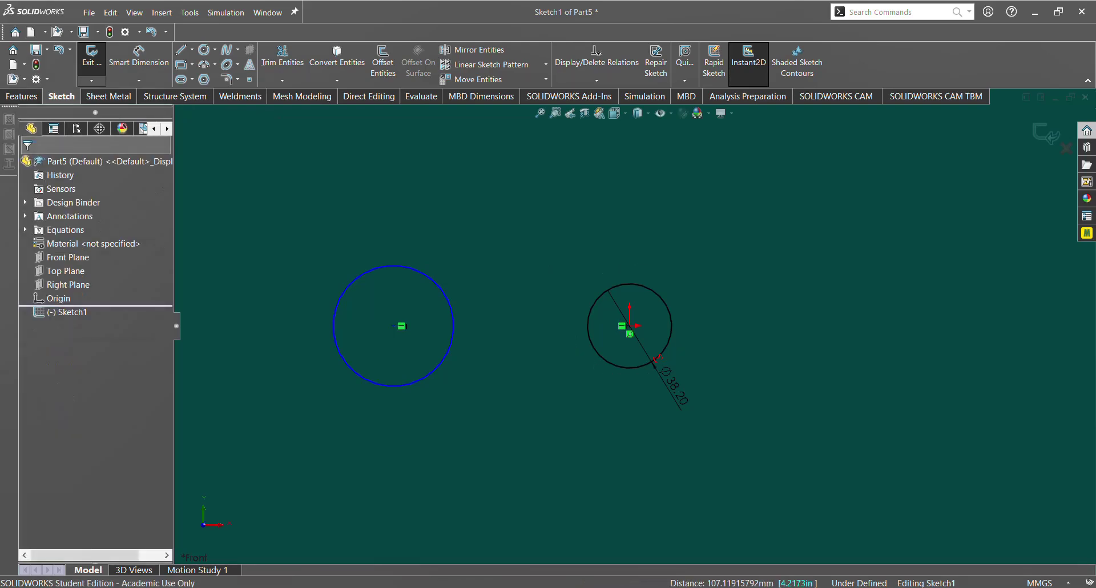
# Dimension the second circle's diameter, link it to the global variable "pd2", and place the dimension text outside the circle.
pyautogui.press('d')
pyautogui.click(444, 295)
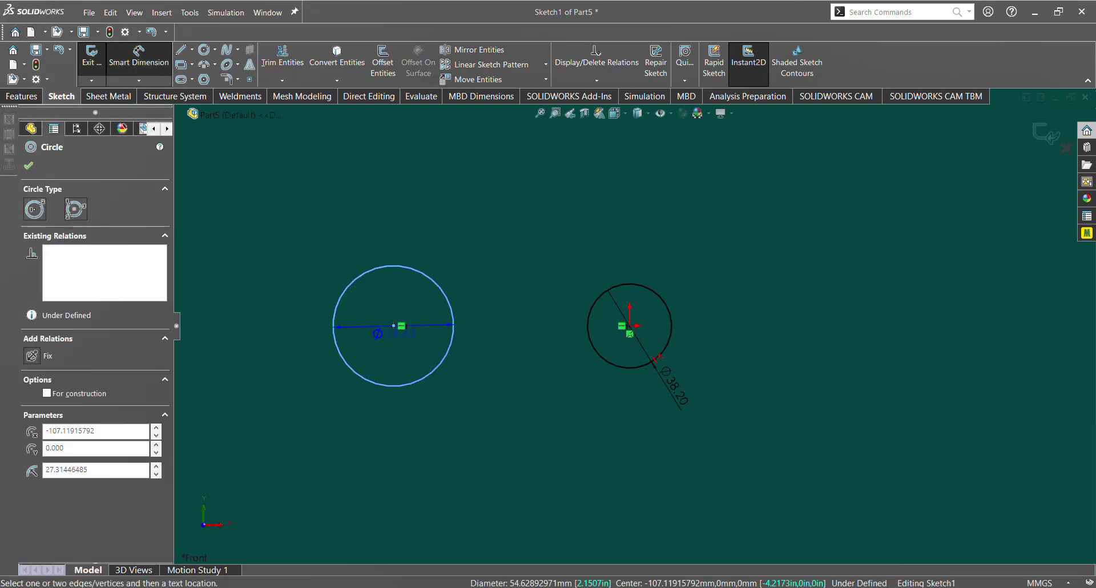
pyautogui.click(654, 360)
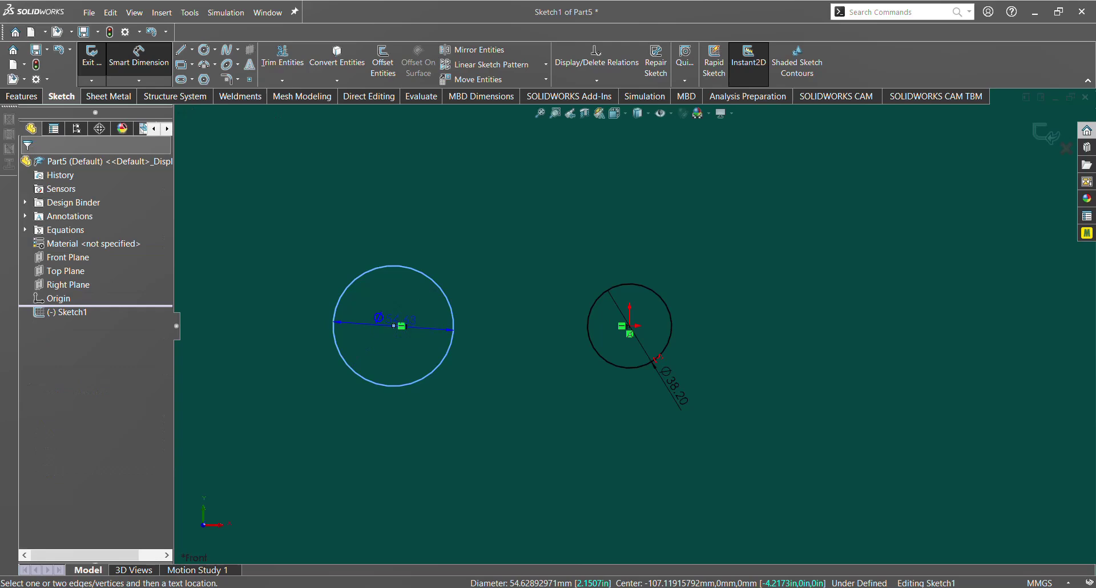
pyautogui.click(400, 326)
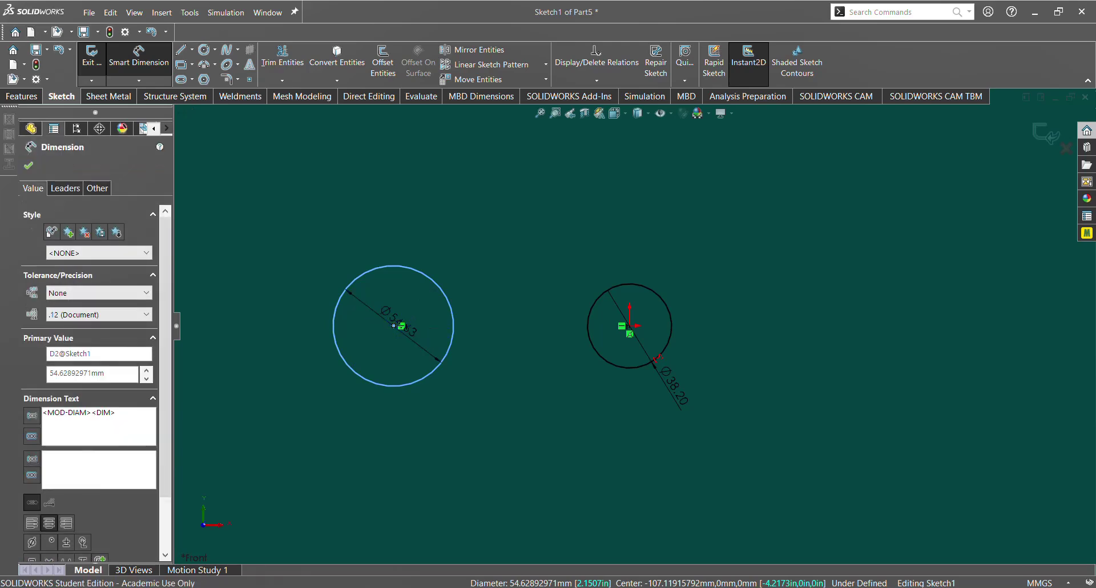
pyautogui.write('=')
pyautogui.moveTo(407, 359)
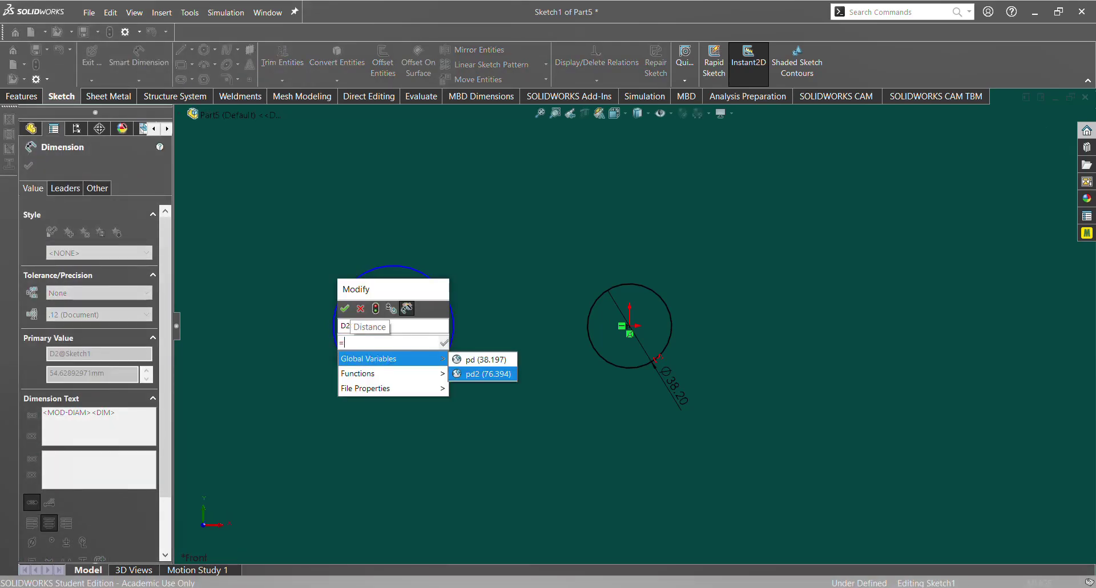
pyautogui.click(488, 374)
pyautogui.click(344, 309)
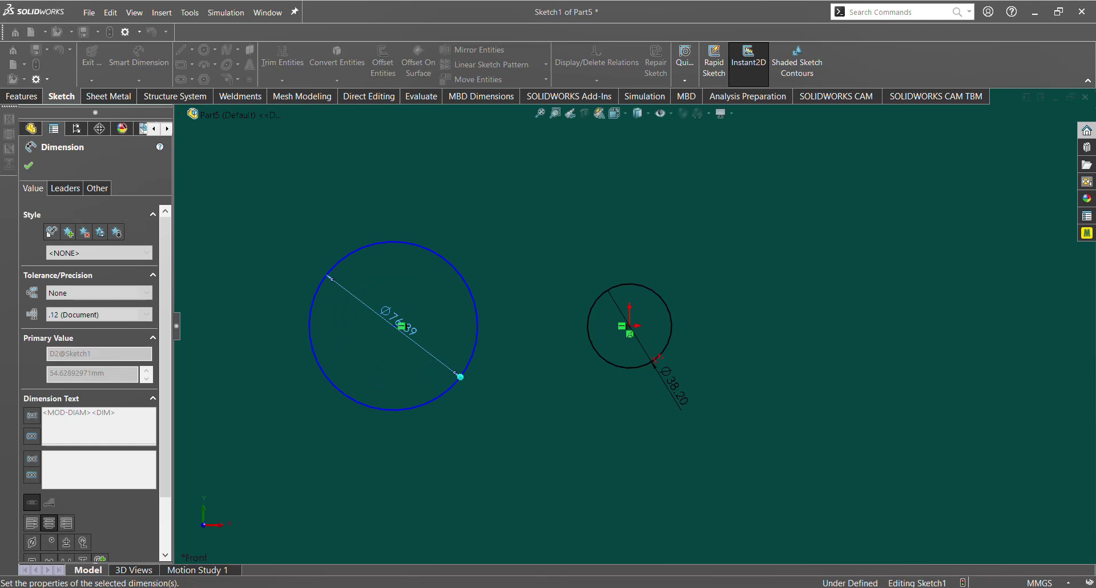
pyautogui.press('Escape')
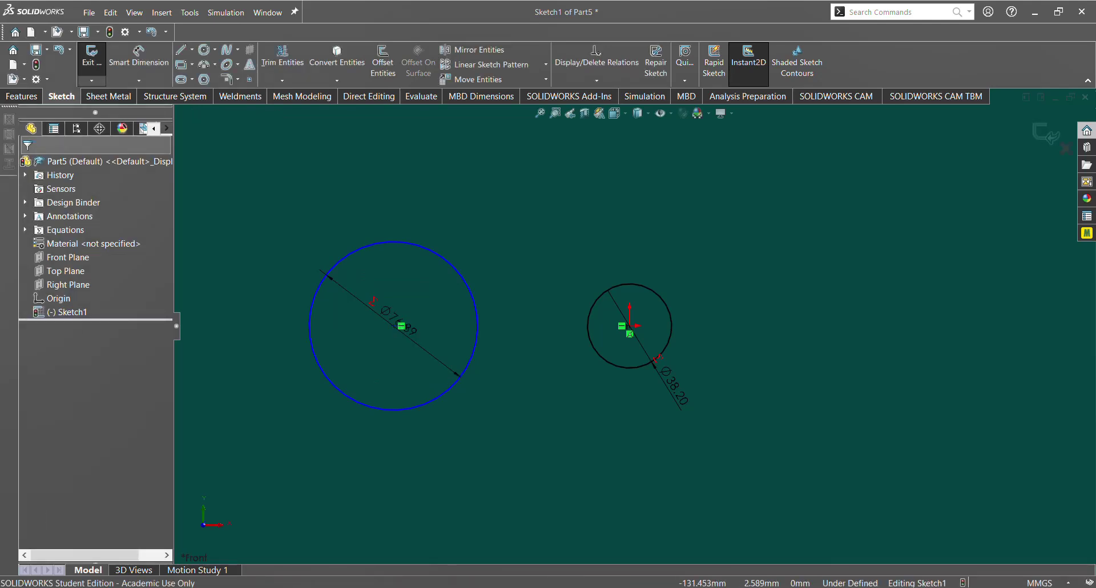
pyautogui.moveTo(393, 325); pyautogui.dragTo(516, 388)
pyautogui.press('Escape')
# Draw two lines tangent to both circles, one joining their upper sides and one joining their lower sides.
pyautogui.press('l')
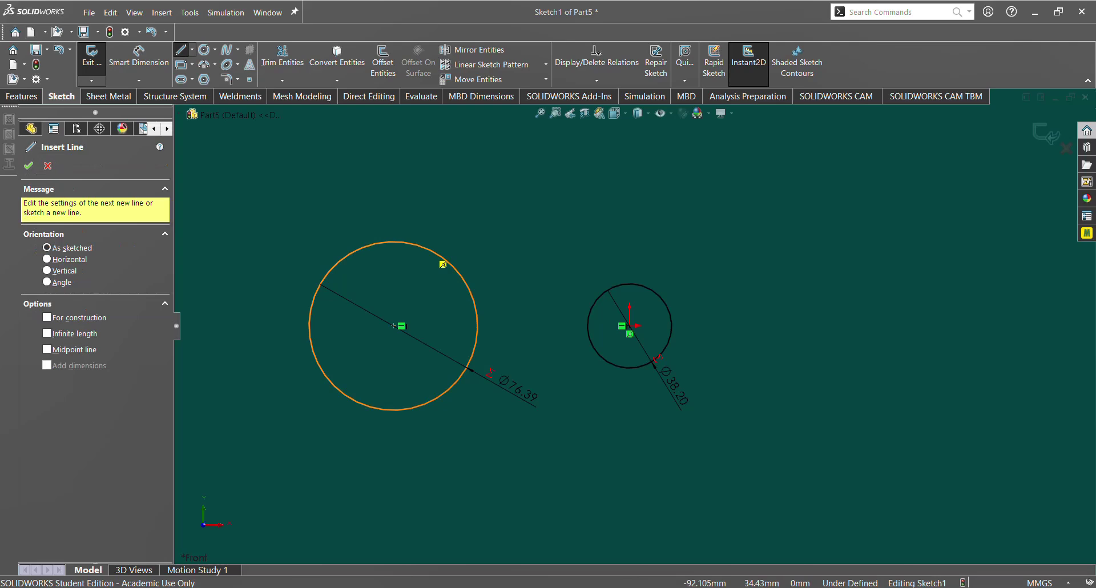
pyautogui.click(443, 264)
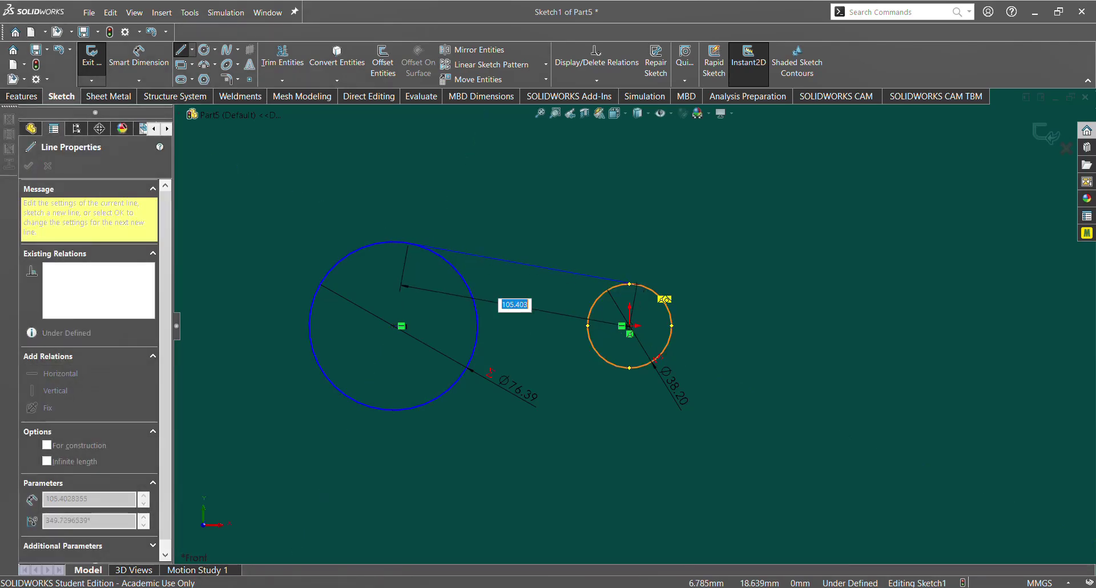
pyautogui.click(657, 296)
pyautogui.press('Escape')
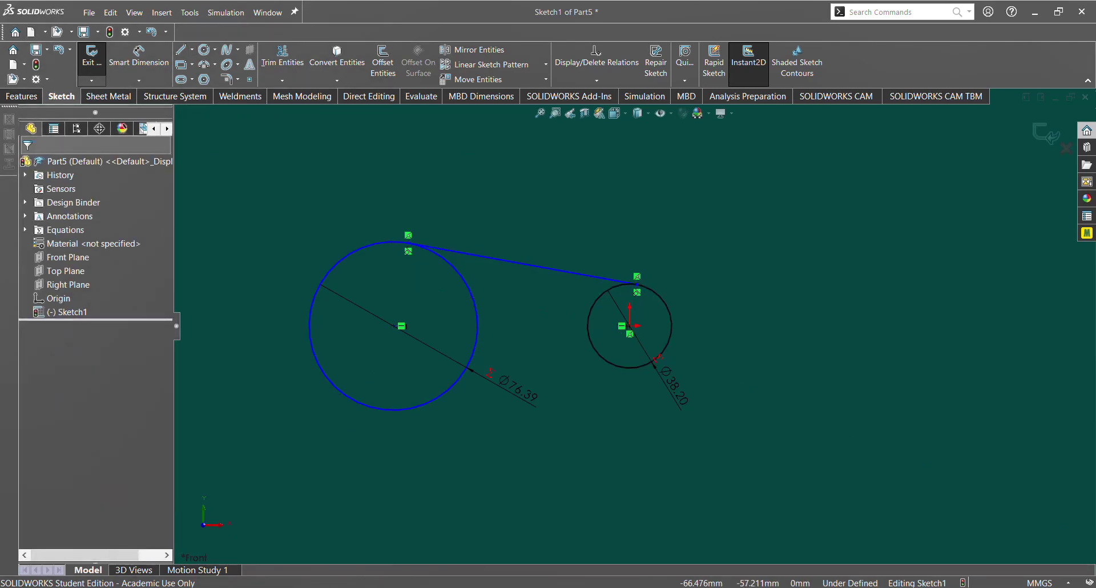
pyautogui.press('l')
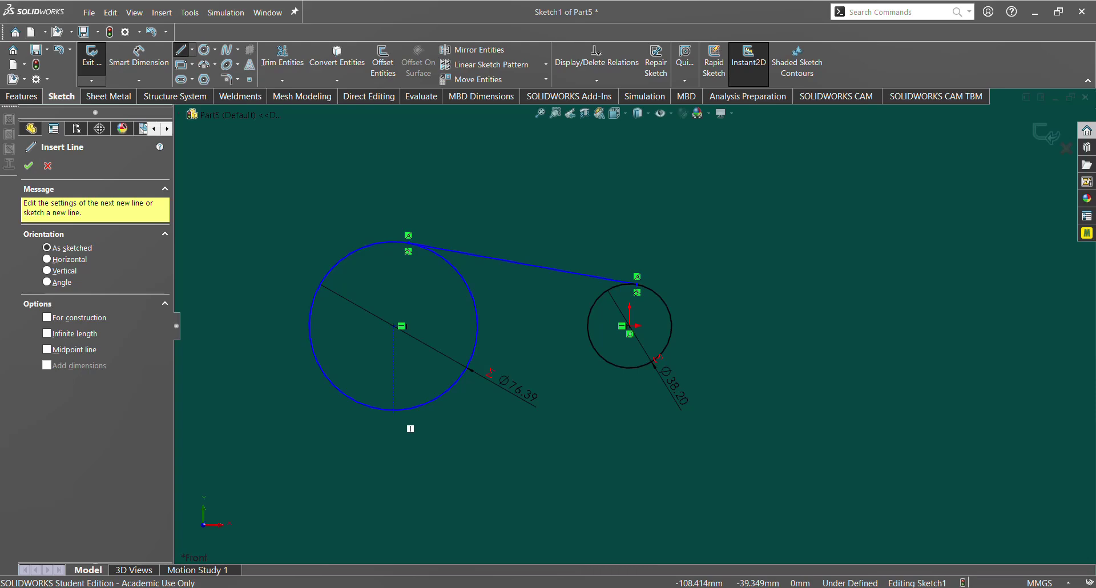
pyautogui.click(394, 410)
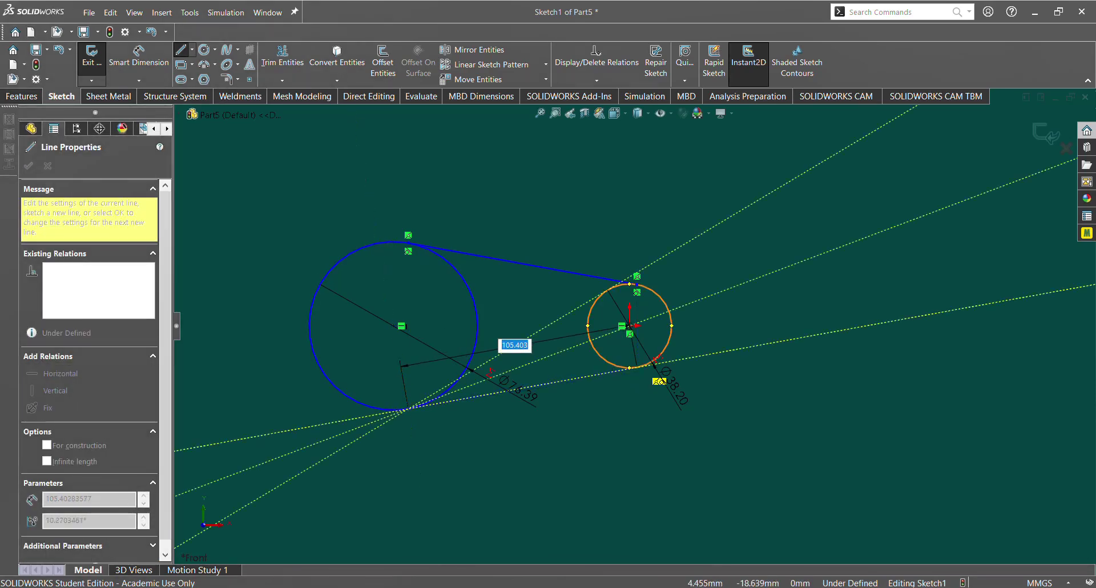
pyautogui.click(630, 368)
pyautogui.press('Escape')
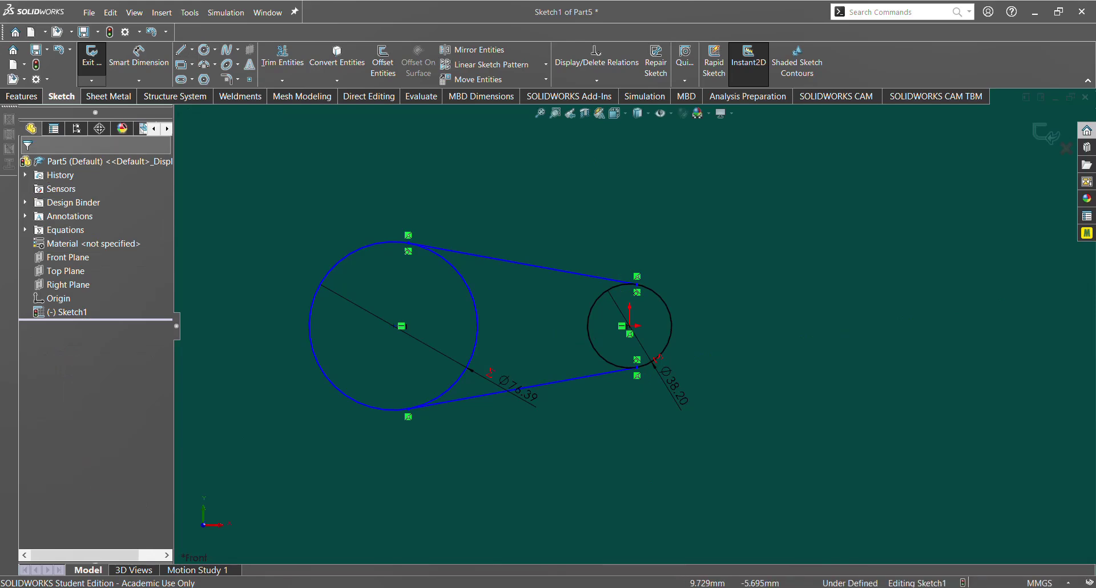
# Make the lower line tangent to the larger circle and move that circle's centre to about 110 mm left of the origin.
pyautogui.scroll(-3, 537, 268)
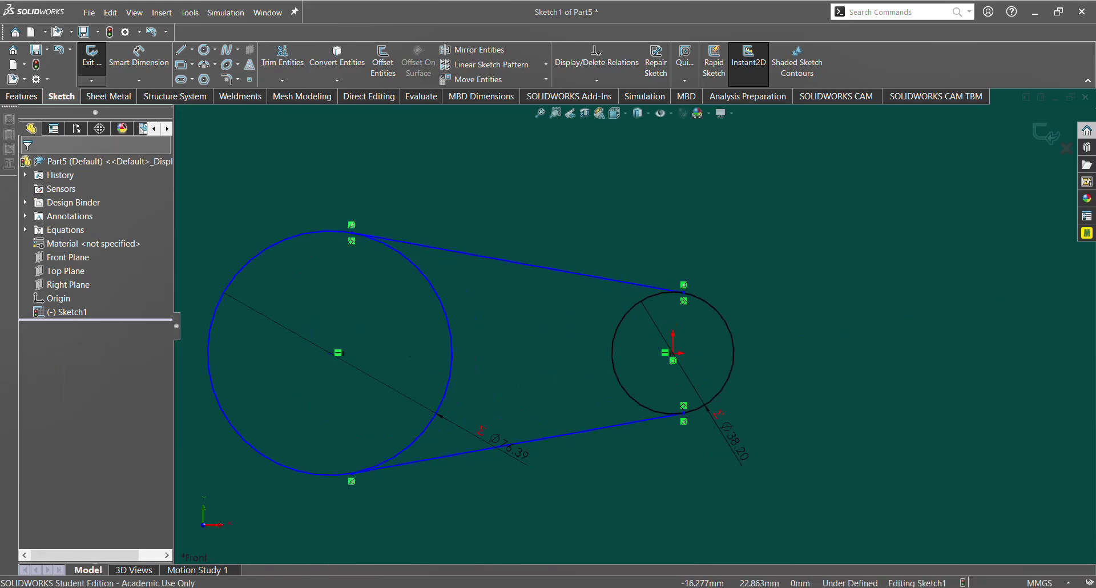
pyautogui.moveTo(338, 353); pyautogui.dragTo(302, 353)
pyautogui.click(377, 422)
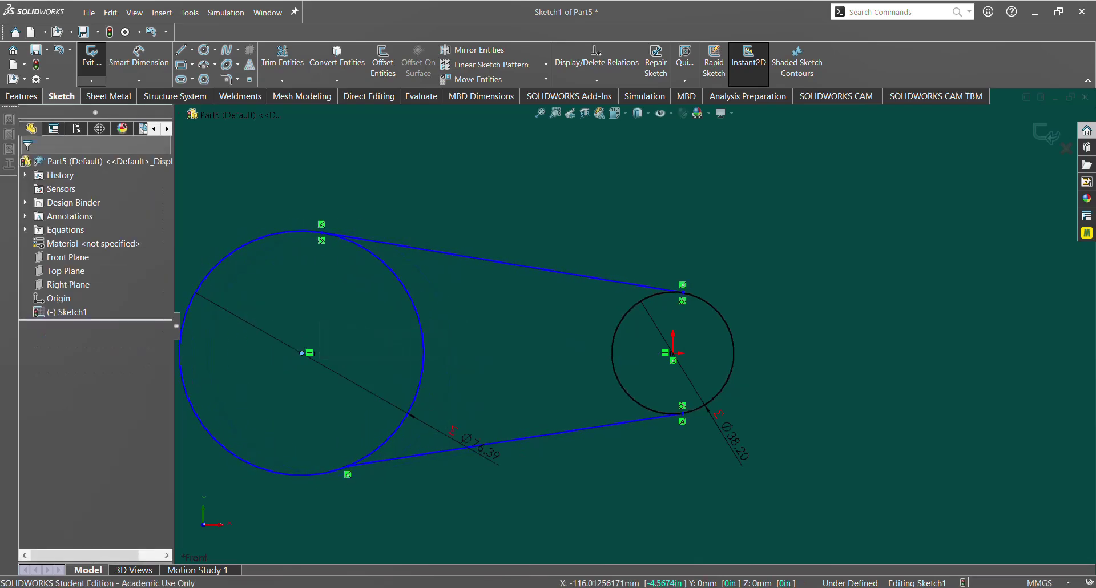
pyautogui.moveTo(409, 450); pyautogui.dragTo(338, 499)
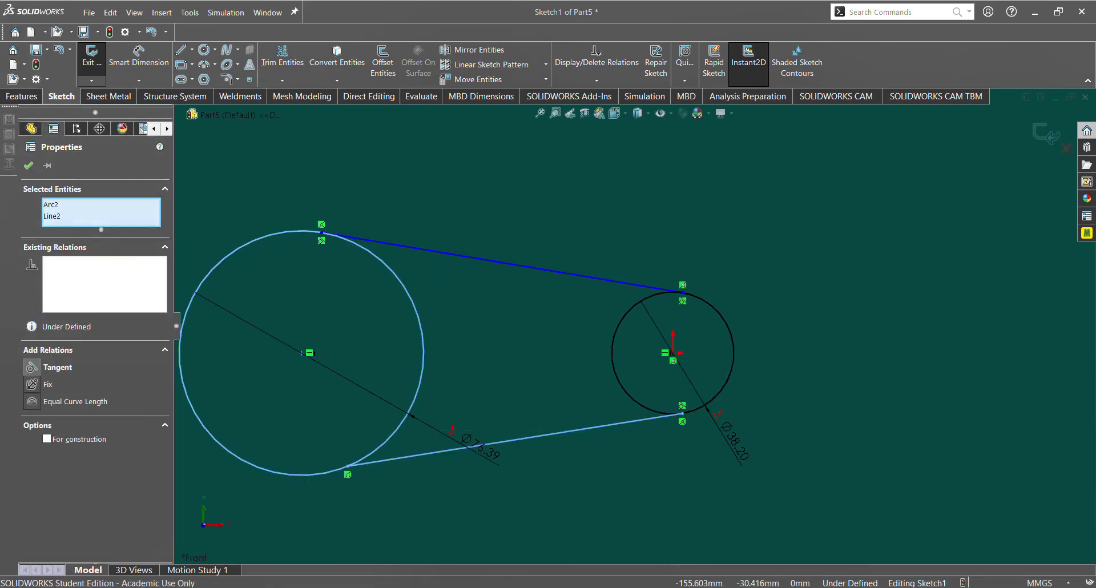
pyautogui.click(32, 367)
pyautogui.press('Escape')
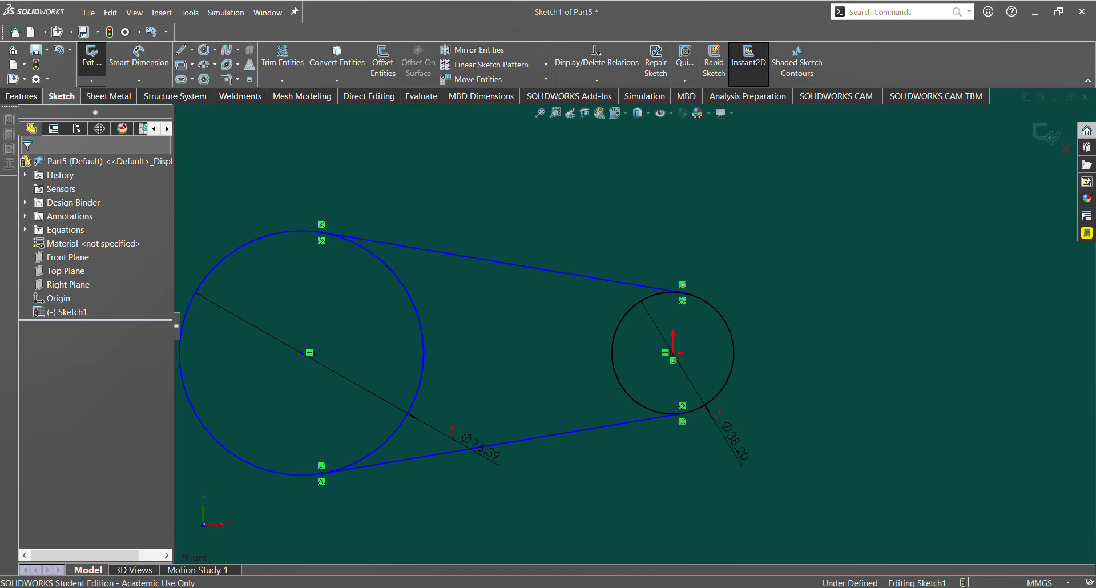
pyautogui.moveTo(310, 353)
pyautogui.mouseDown()
pyautogui.moveTo(479, 353)
pyautogui.moveTo(323, 353)
pyautogui.mouseUp()
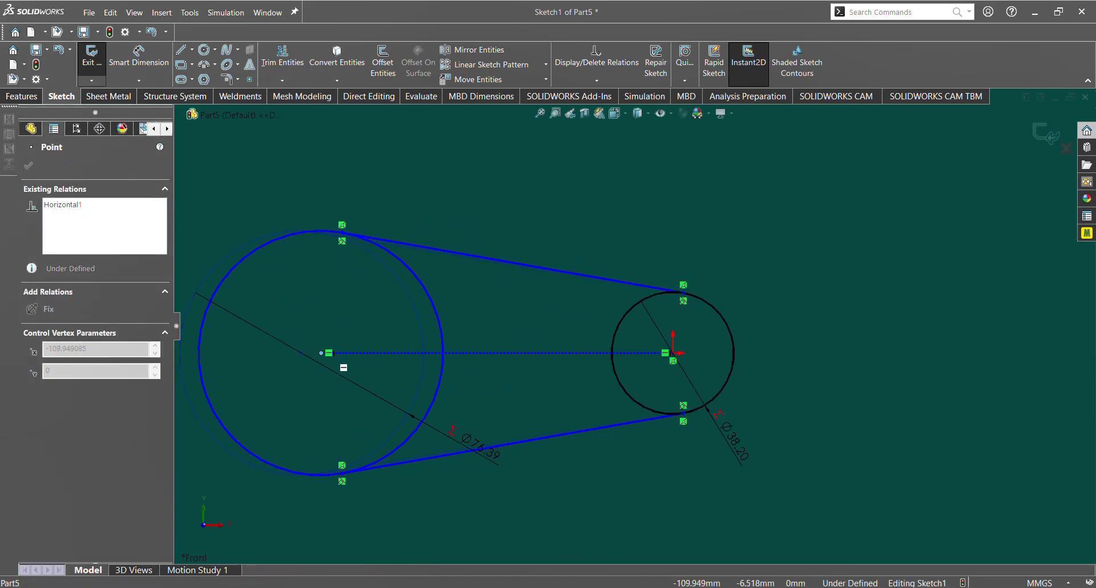
pyautogui.press('Escape')
# Trim away the inner arcs of both circles between the tangent lines to leave a closed belt outline.
pyautogui.click(282, 58)
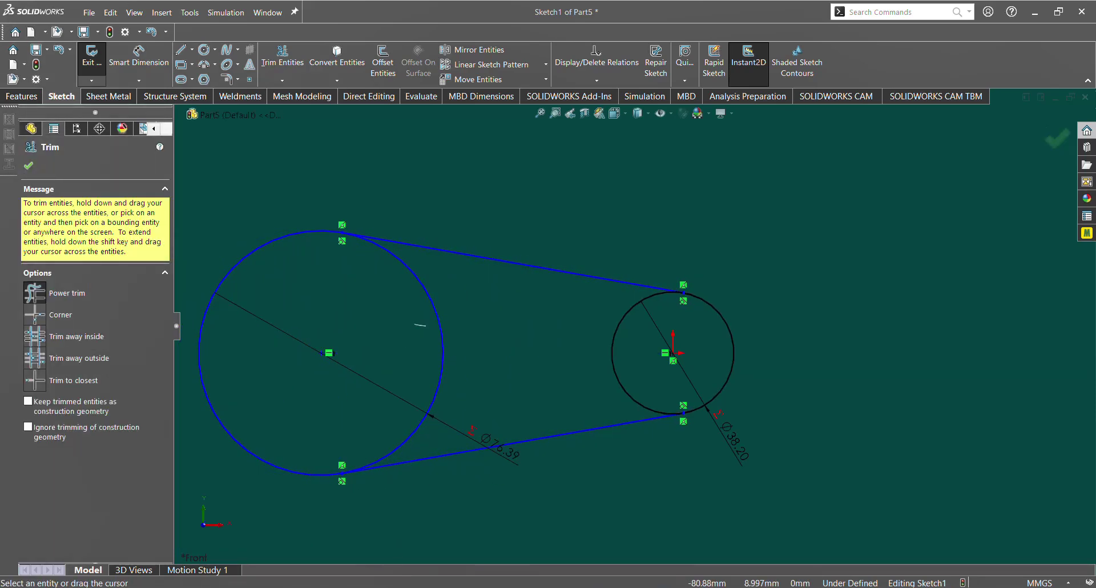
pyautogui.moveTo(413, 324); pyautogui.dragTo(613, 349)
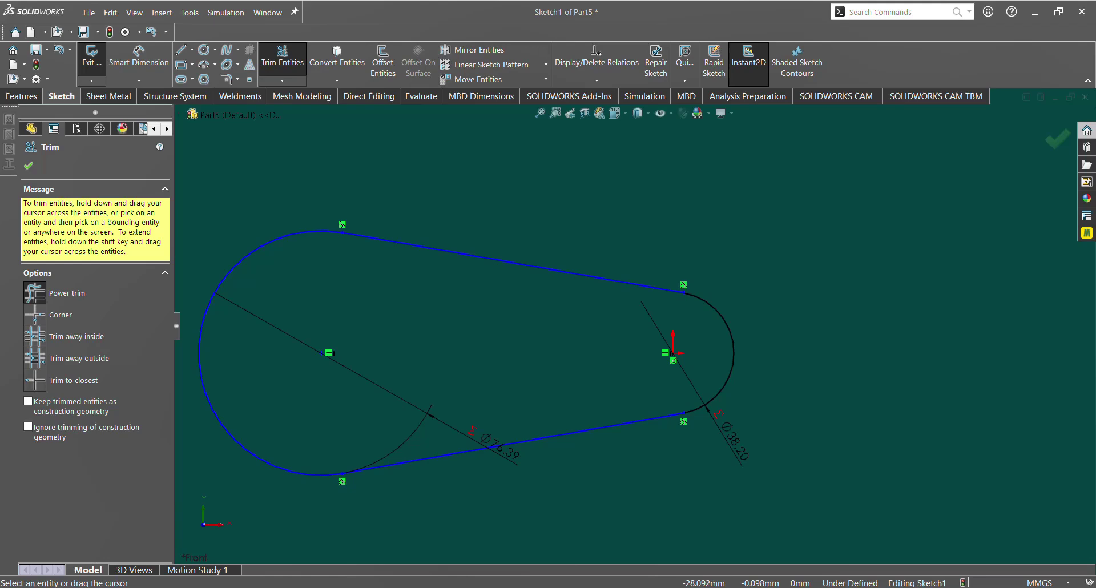
pyautogui.scroll(3, 606, 349)
pyautogui.scroll(-2, 516, 359)
pyautogui.press('Escape')
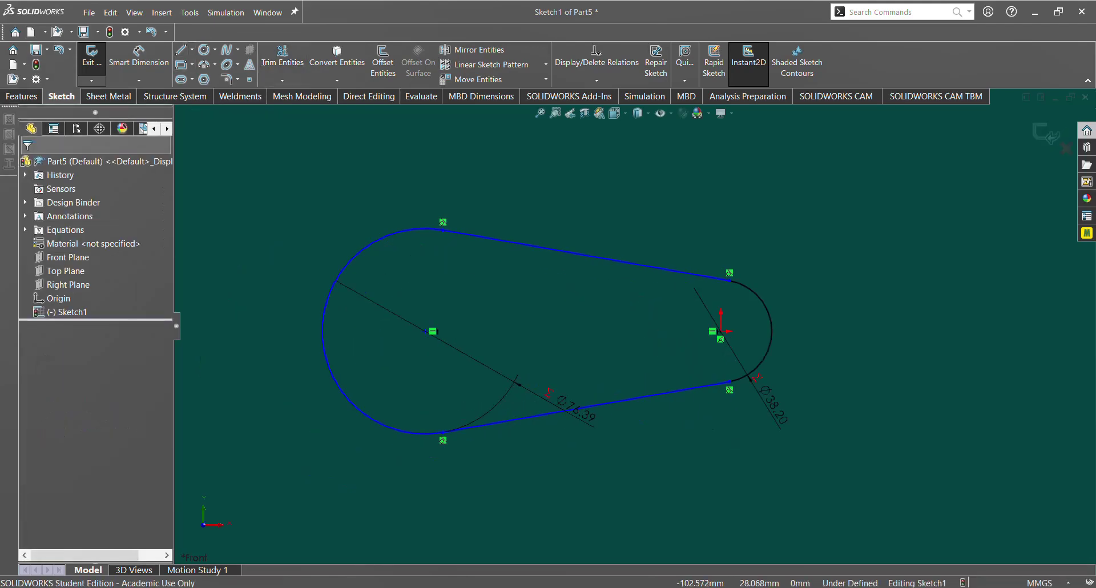
pyautogui.click(138, 80)
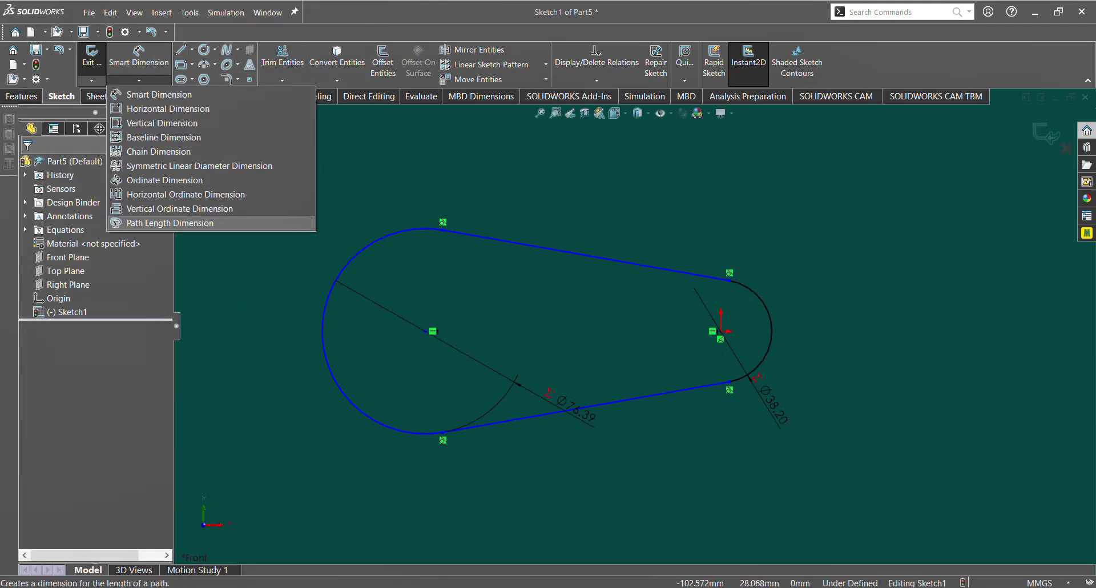
pyautogui.click(170, 223)
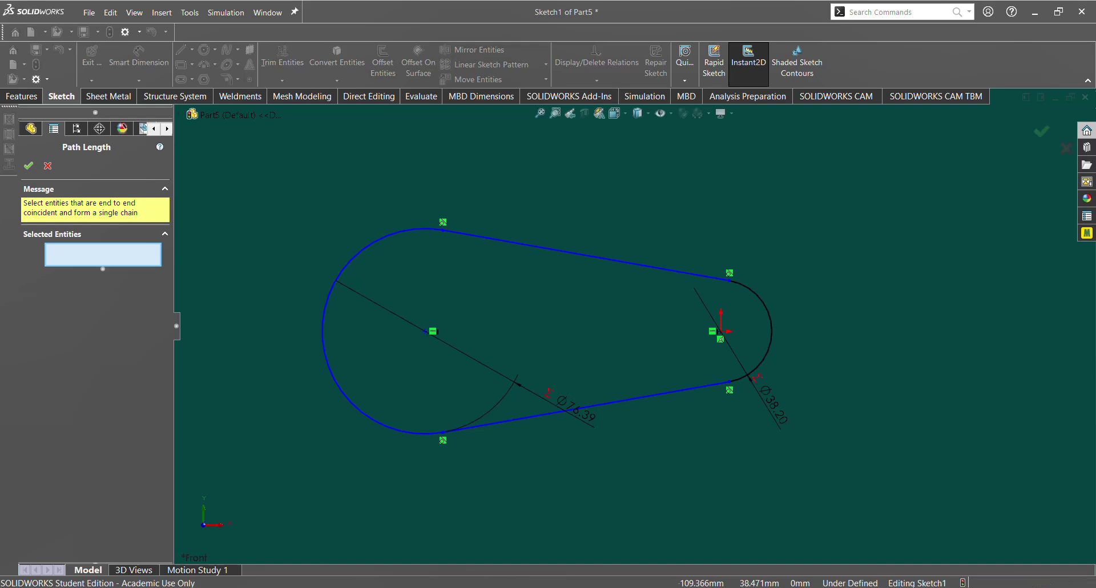
pyautogui.click(323, 342)
pyautogui.click(586, 255)
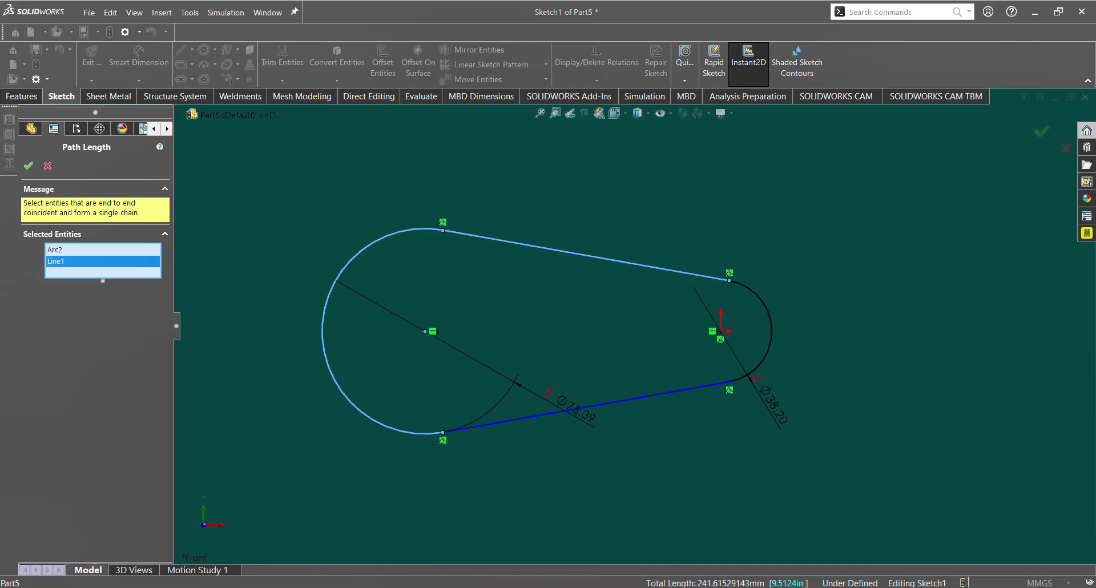
pyautogui.click(768, 311)
pyautogui.click(588, 407)
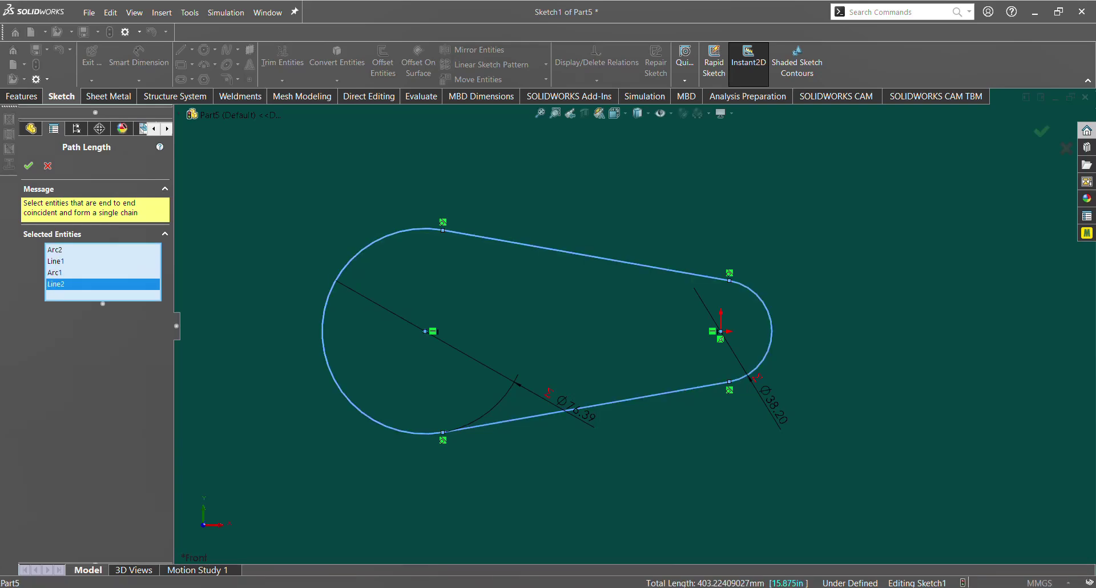
pyautogui.press('Return')
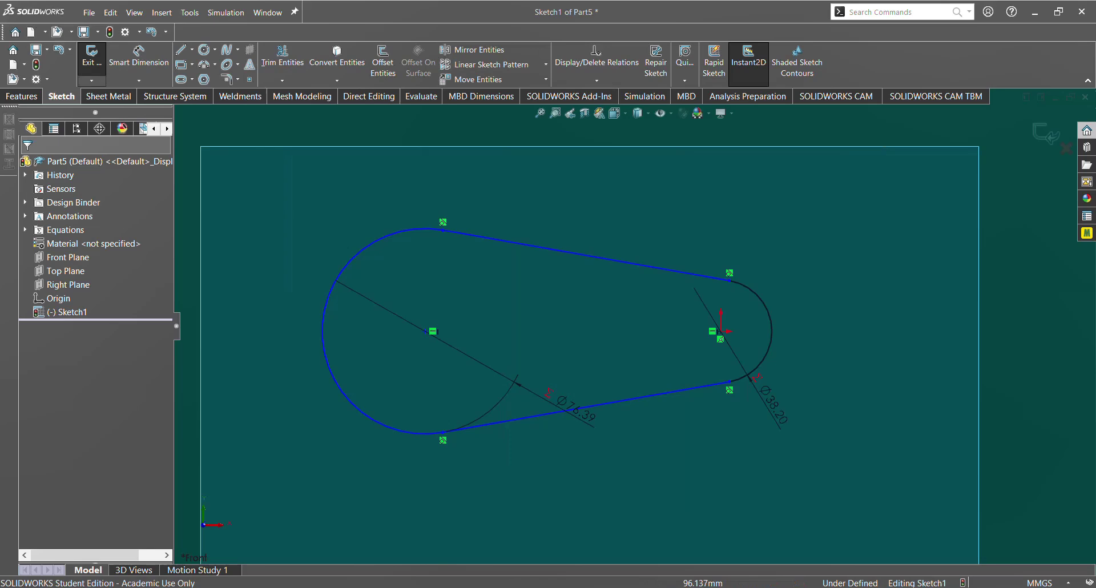
# Convert all arcs and lines of the belt outline to construction geometry.
pyautogui.hotkey('ctrl', 'a')
pyautogui.rightClick(624, 394)
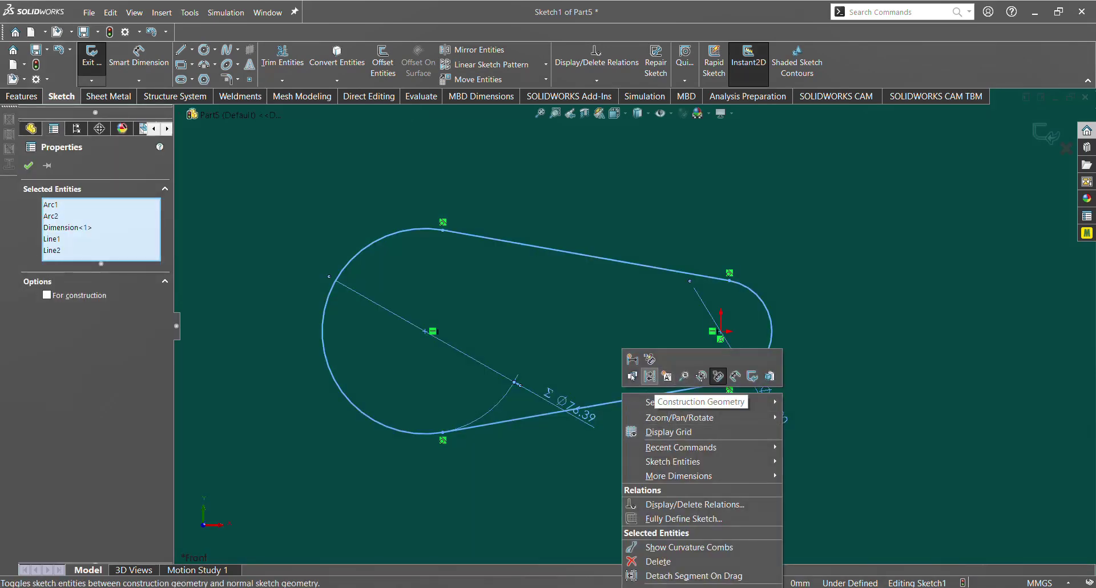
pyautogui.click(649, 376)
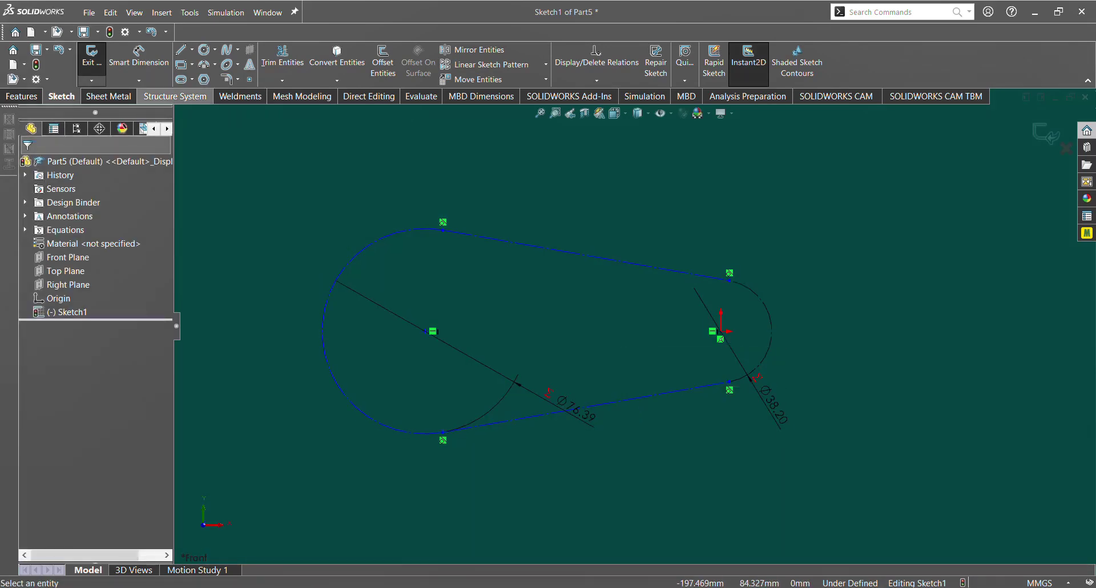
# Add a path length dimension over both arcs and both lines of the belt outline, placing its text above the upper line.
pyautogui.click(139, 80)
pyautogui.click(169, 222)
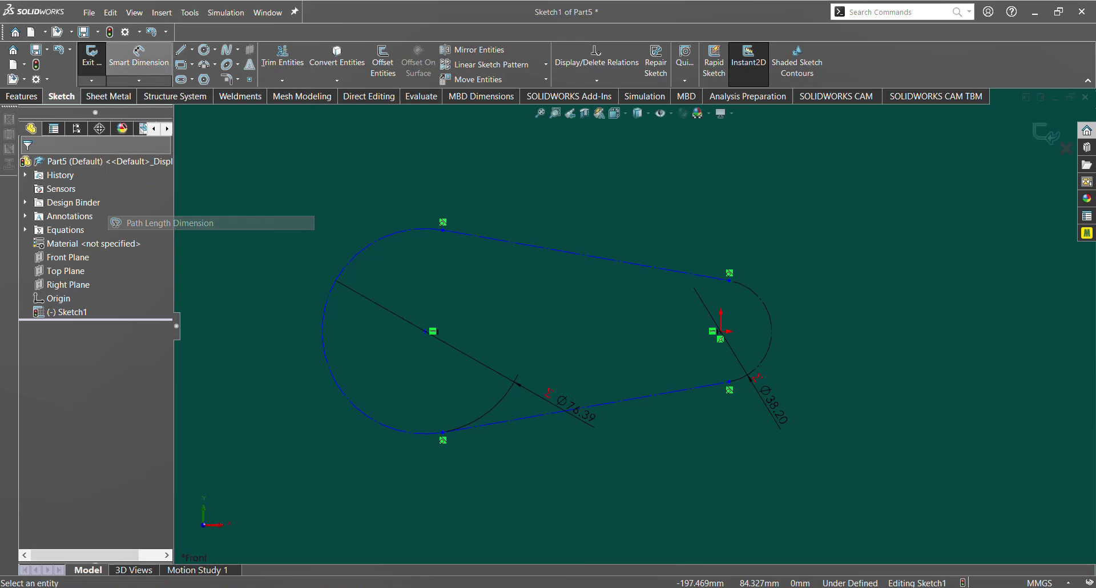
pyautogui.click(409, 230)
pyautogui.click(492, 239)
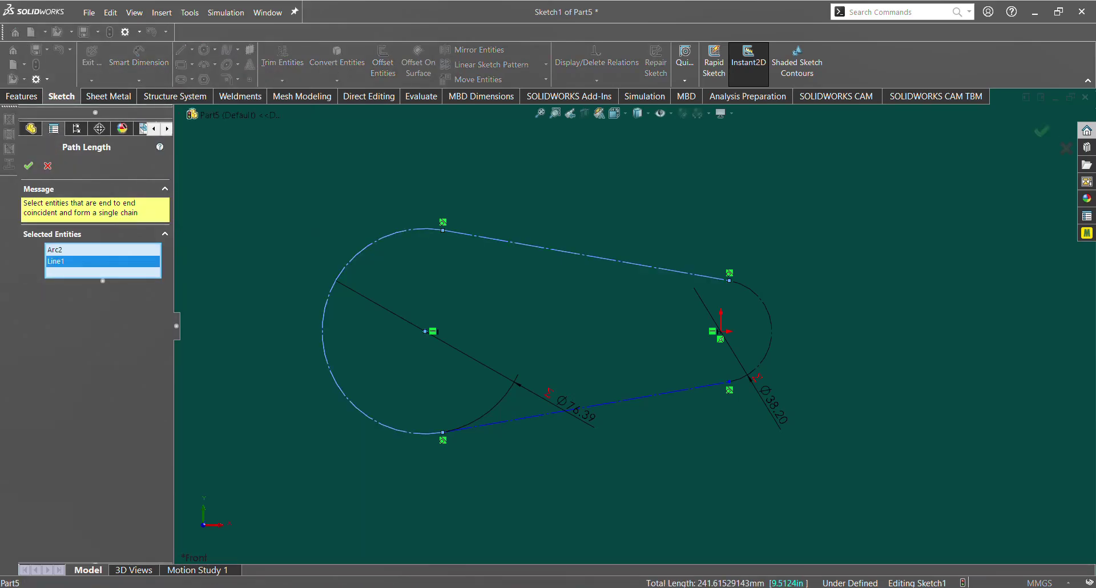
pyautogui.click(768, 351)
pyautogui.click(672, 392)
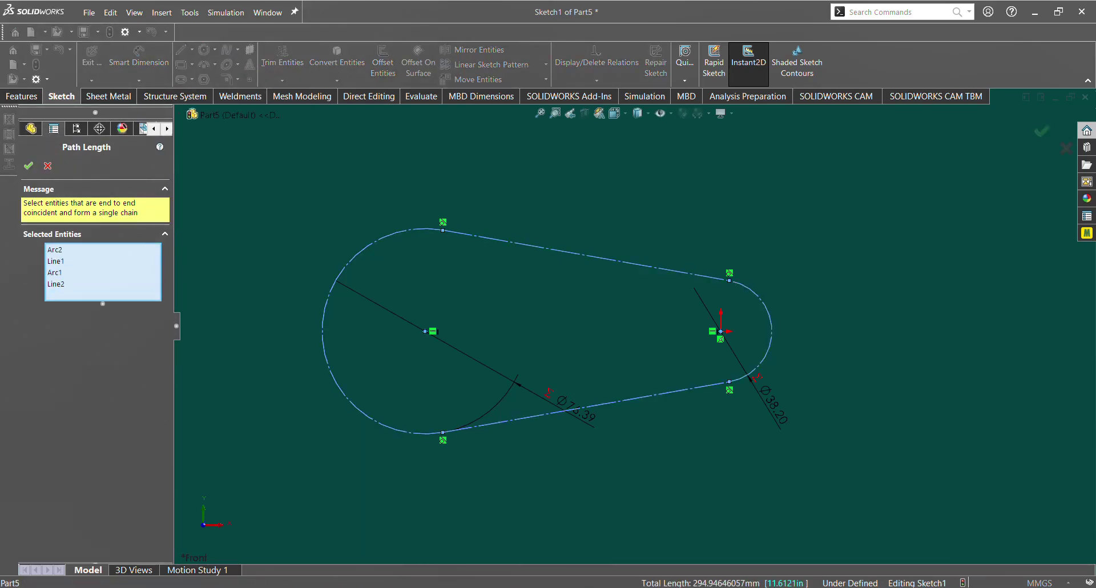
pyautogui.click(28, 165)
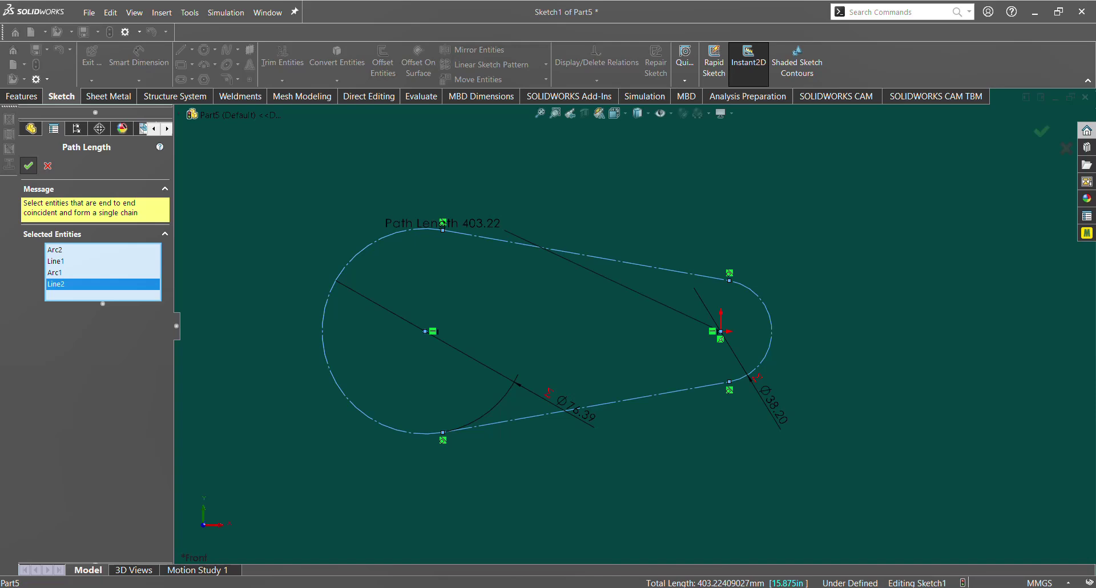
pyautogui.moveTo(443, 223); pyautogui.dragTo(542, 179)
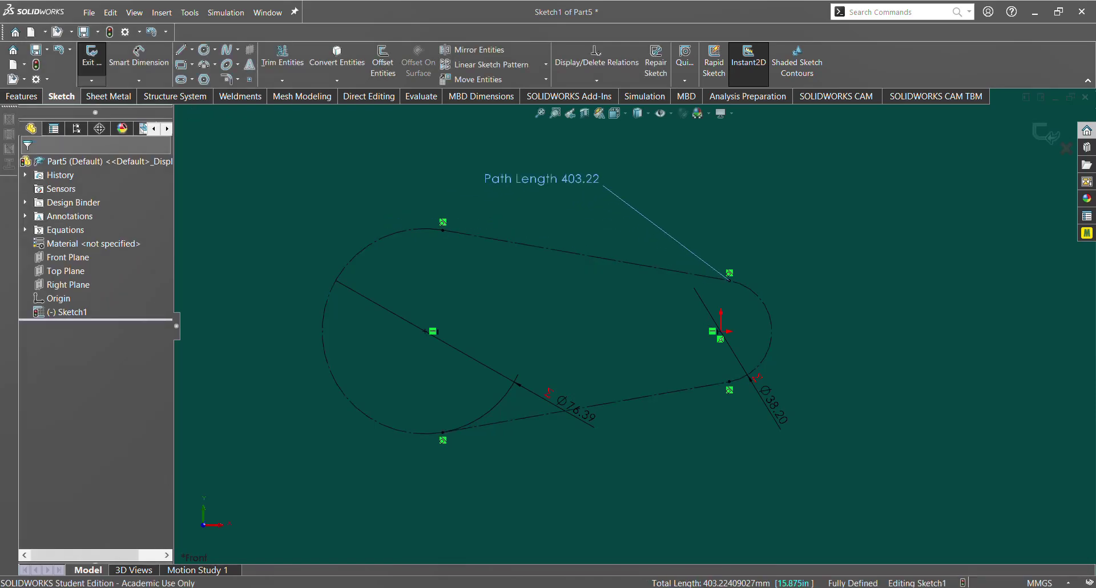
pyautogui.press('Escape')
# Set the belt outline's path length to (150*5) mm.
pyautogui.doubleClick(542, 178)
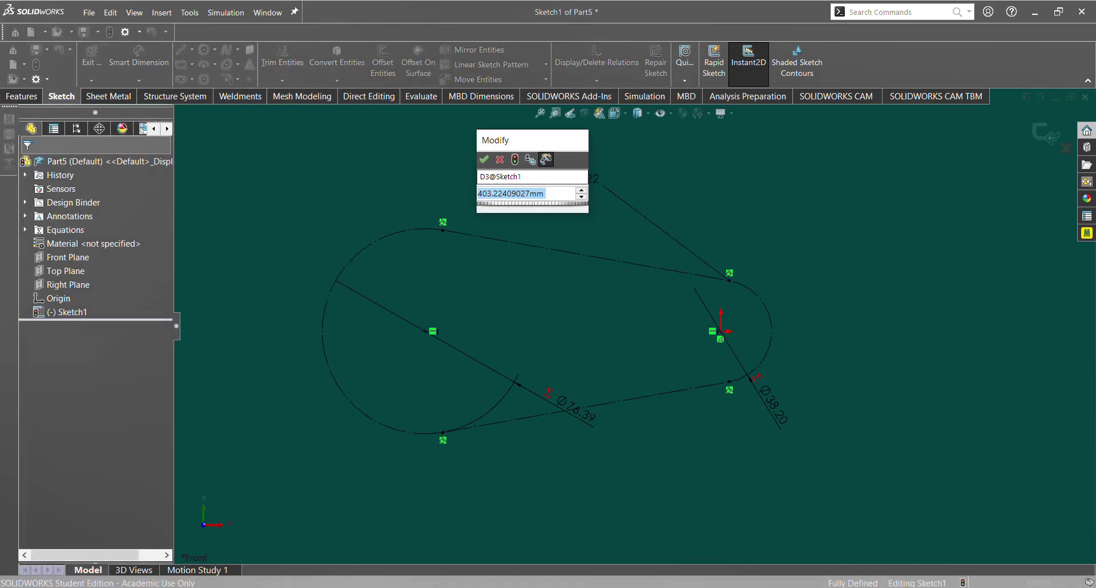
pyautogui.write('=')
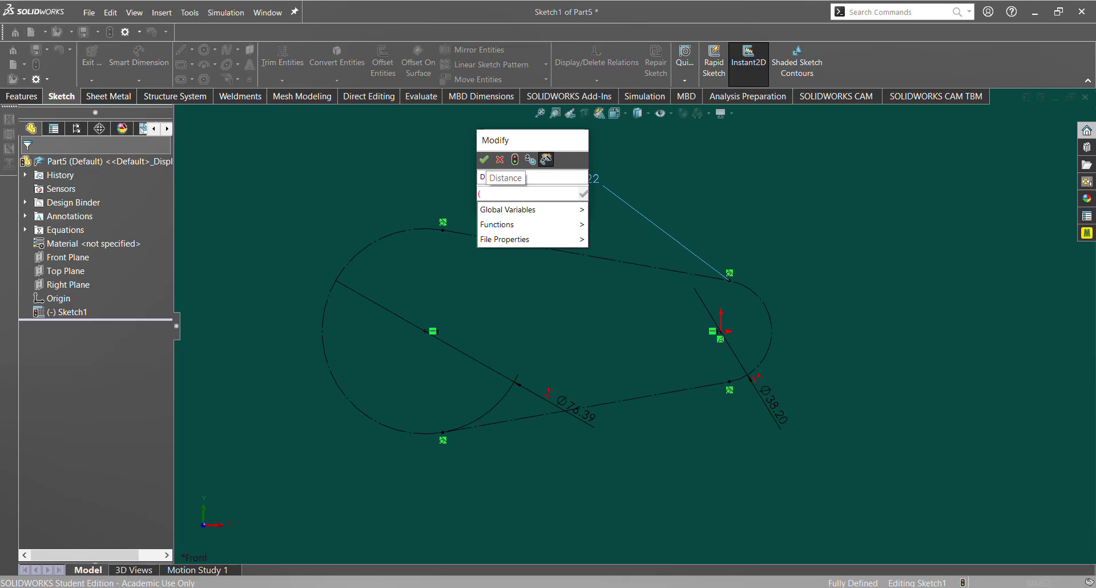
pyautogui.write('(150*5)')
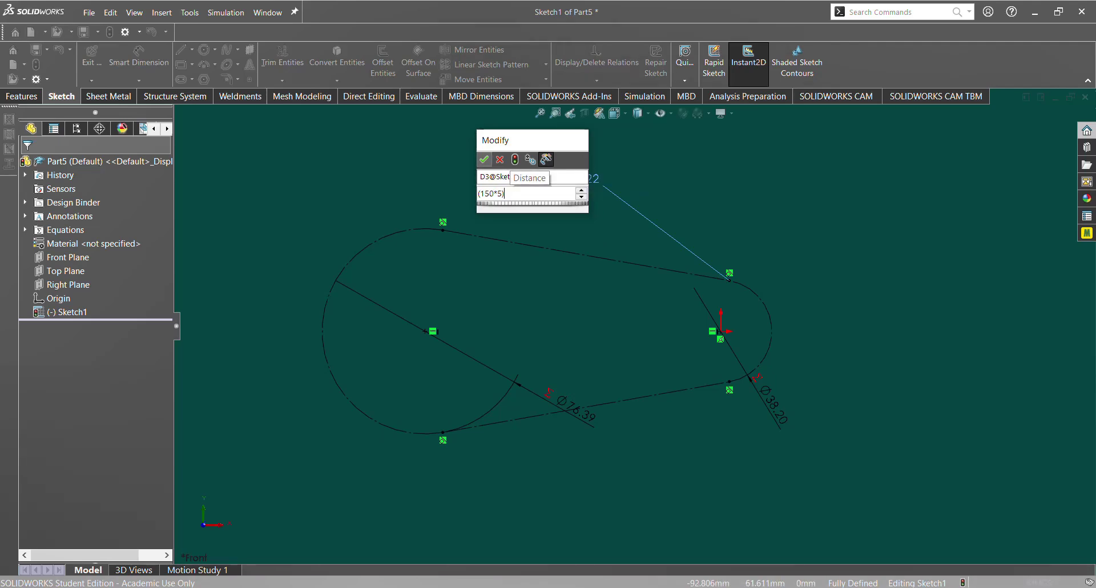
pyautogui.click(484, 159)
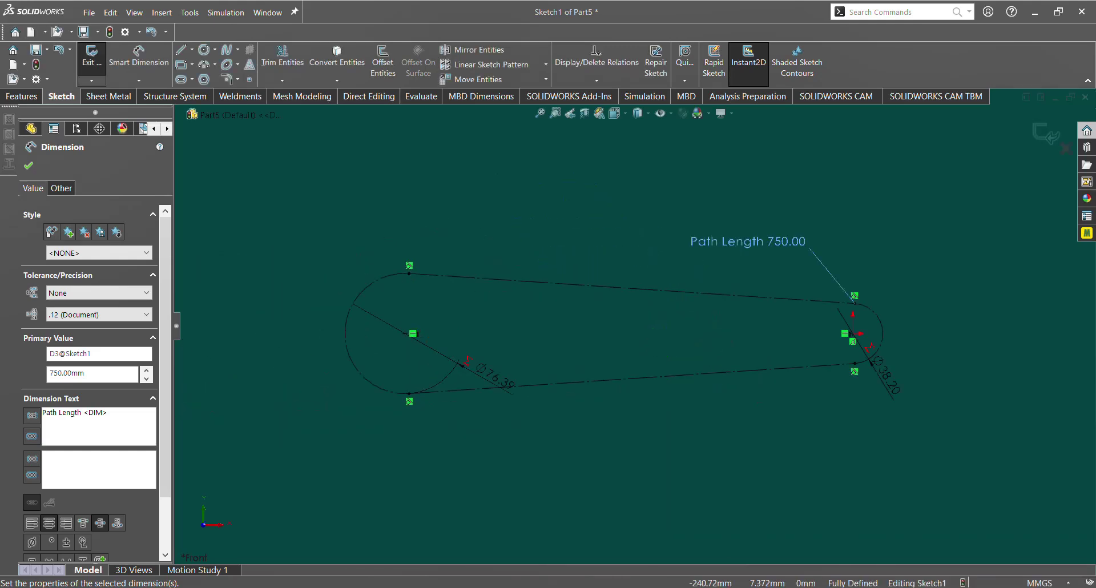
pyautogui.press('Escape')
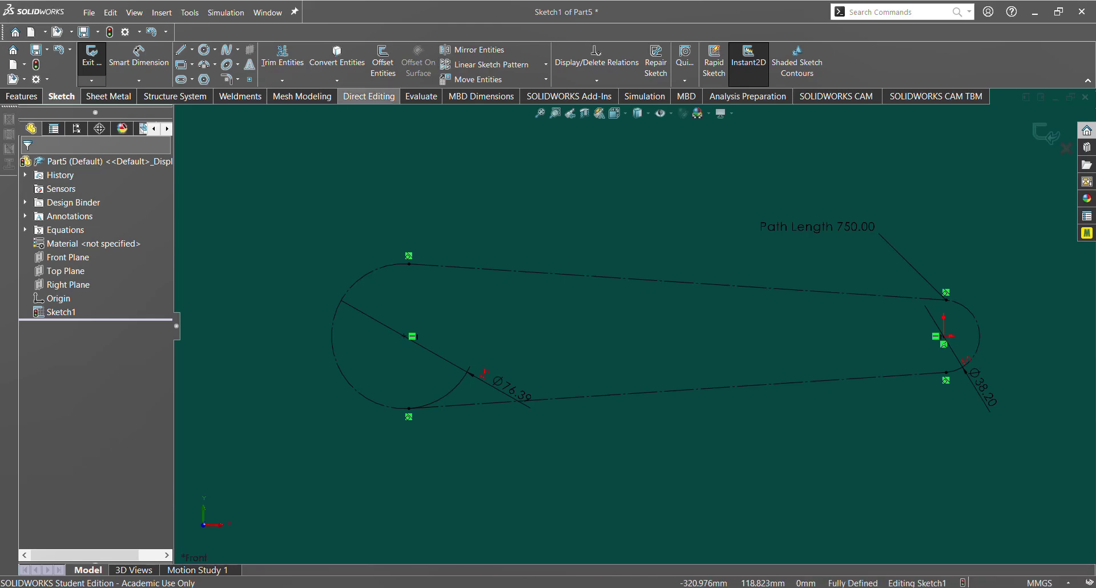
# Consult the HTD-5M profile image in the browser and set up a bi-directional offset of the belt path's two arcs and two lines.
pyautogui.hotkey('alt', 'Tab')
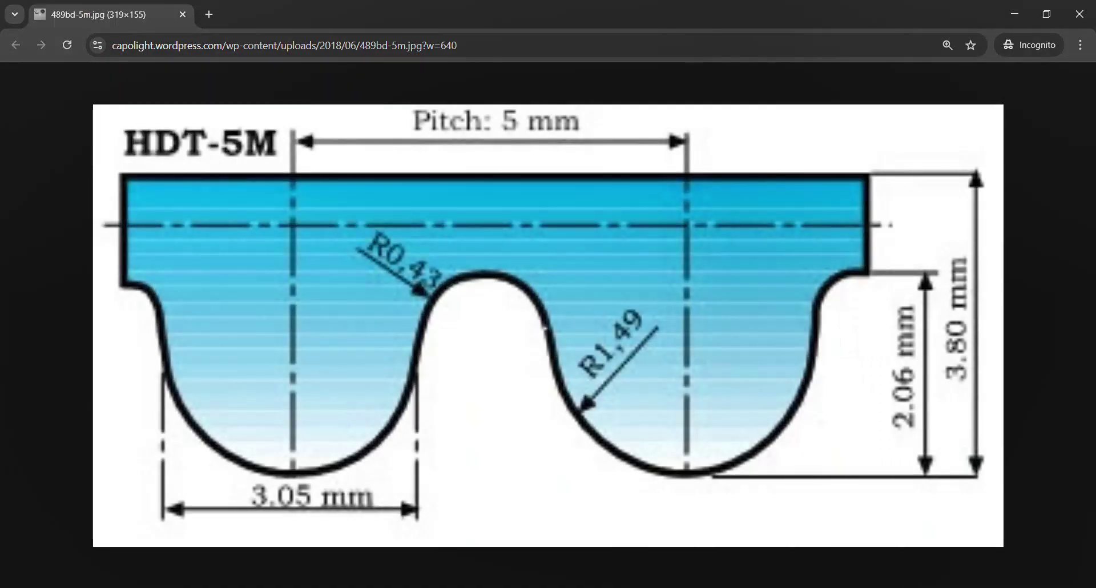
pyautogui.hotkey('alt', 'Tab')
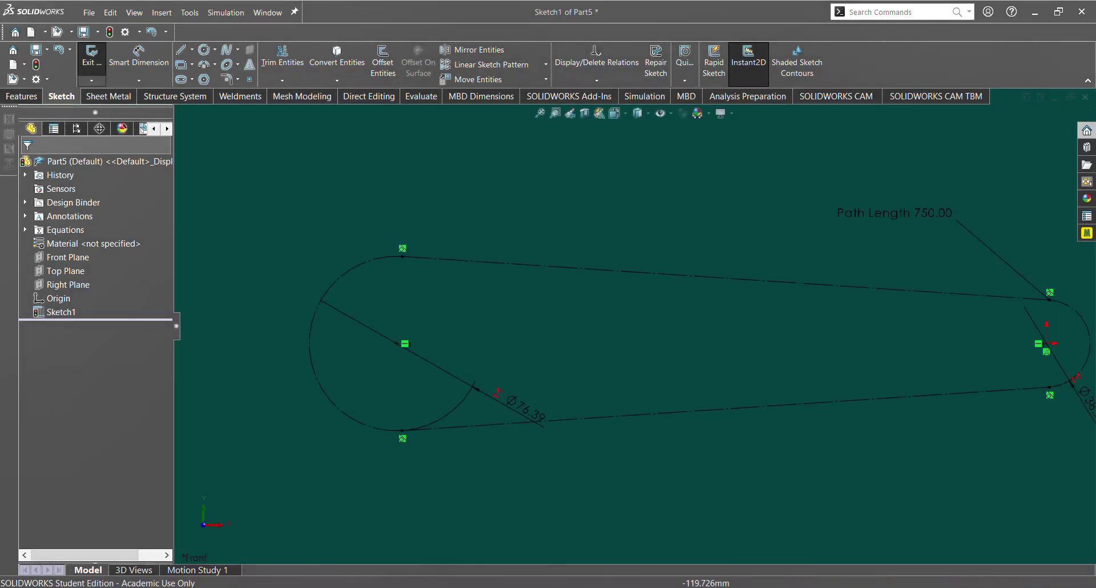
pyautogui.click(383, 63)
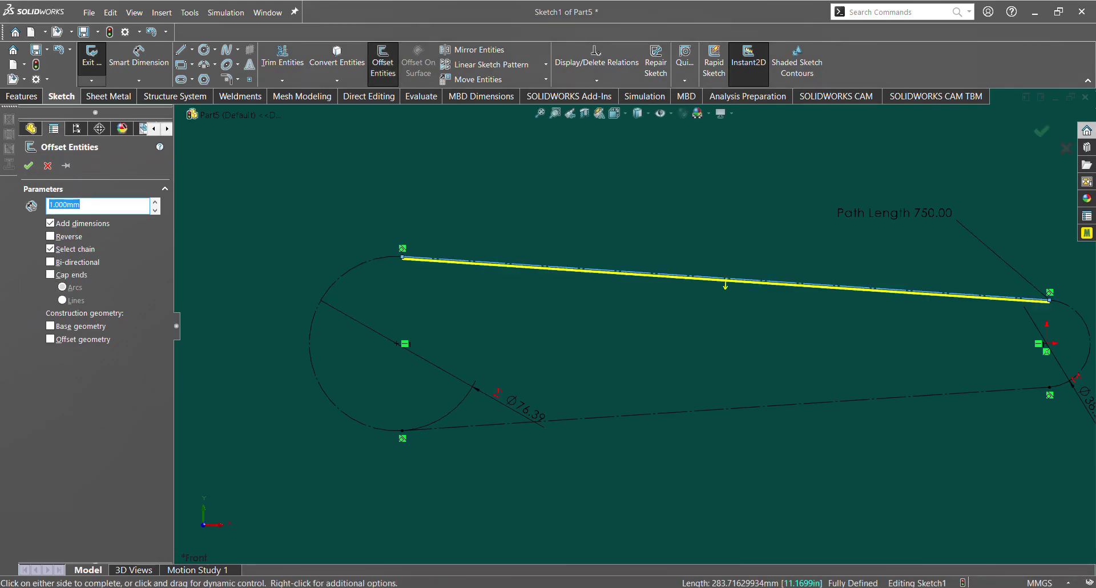
pyautogui.click(311, 343)
pyautogui.click(727, 408)
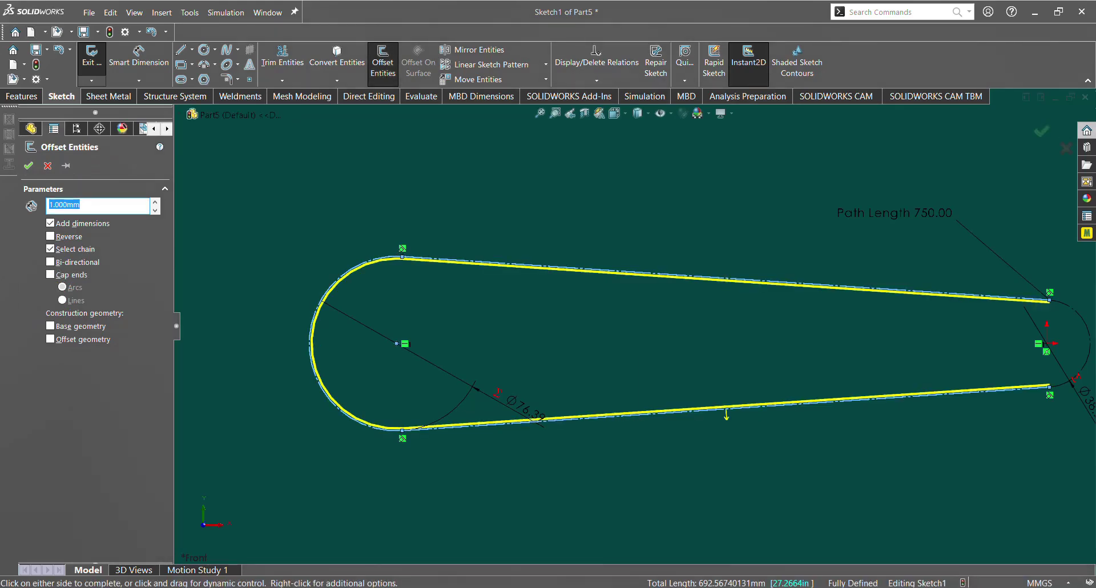
pyautogui.click(1090, 344)
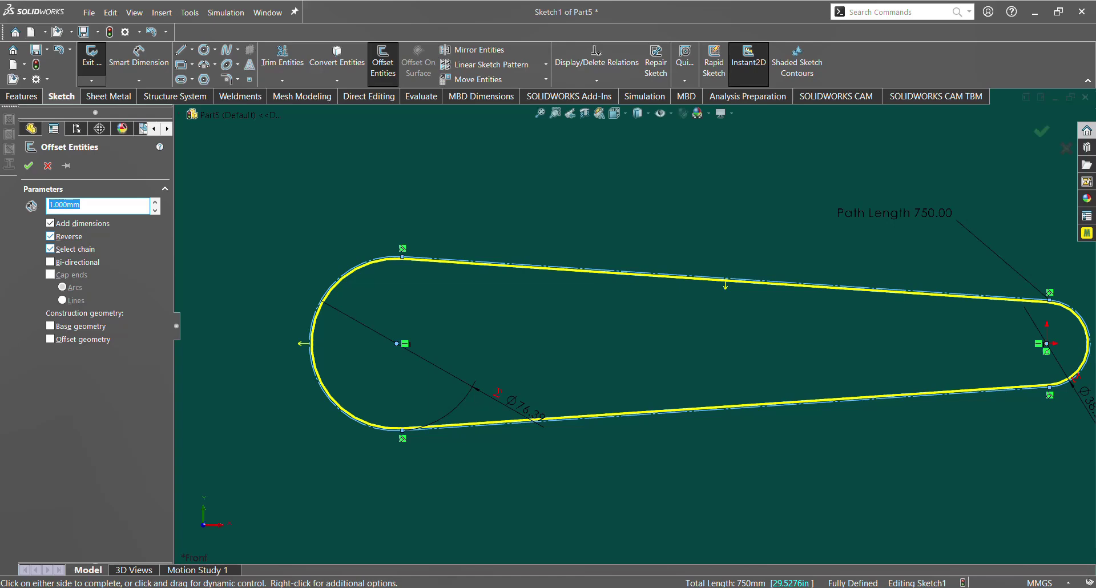
pyautogui.click(51, 262)
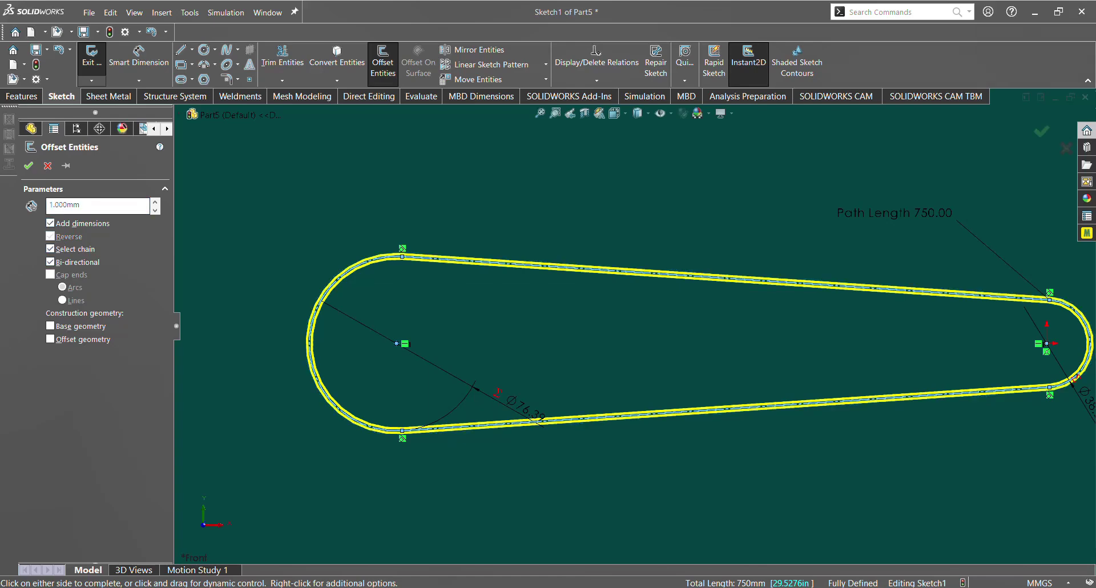
# Try to set the offset distance with the expression =(3.8-2.06)/2.
pyautogui.doubleClick(65, 205)
pyautogui.press('BackSpace')
pyautogui.press('Return')
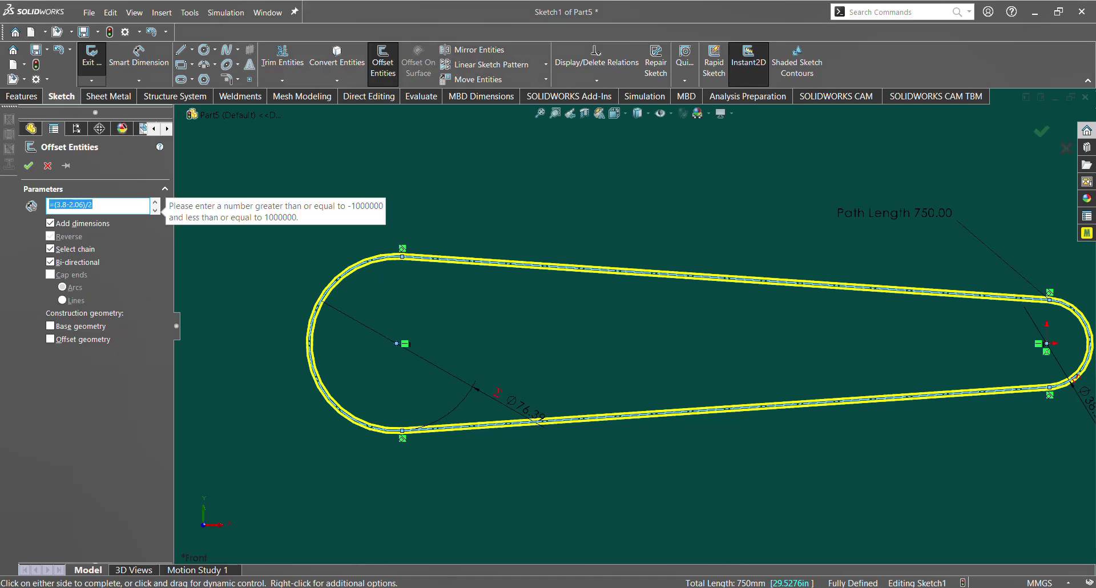
# Set the offset distance to 1 mm and create the offset outlines on both sides of the belt path.
pyautogui.press('BackSpace')
pyautogui.write('1')
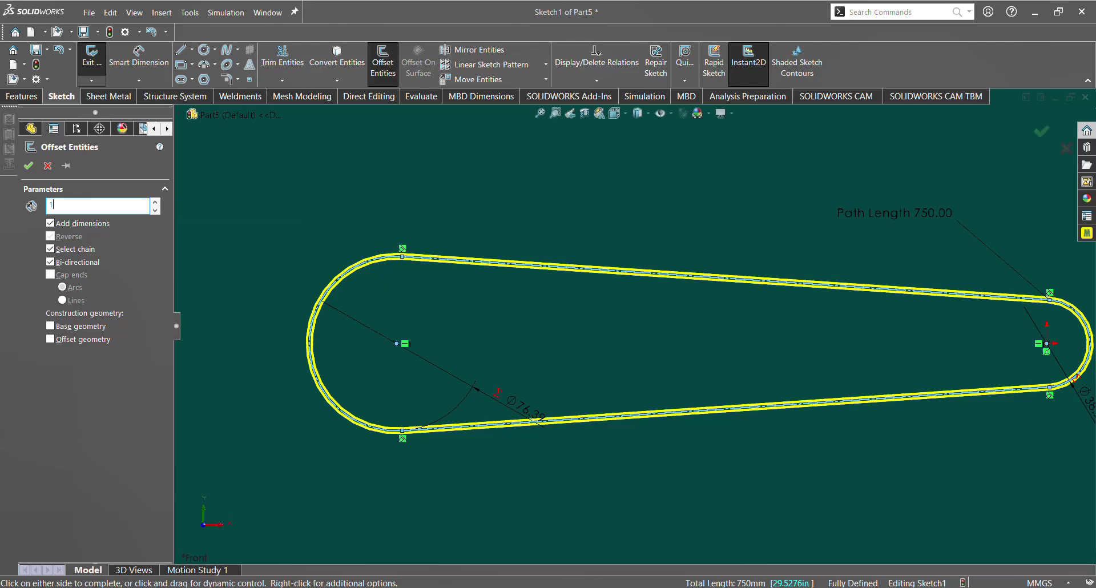
pyautogui.press('Return')
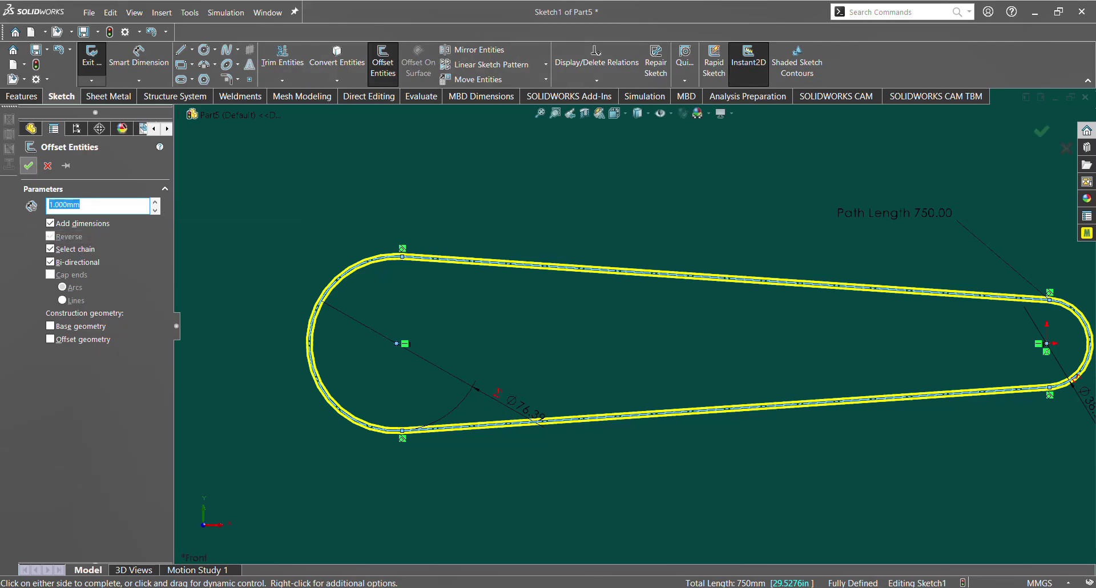
pyautogui.click(29, 165)
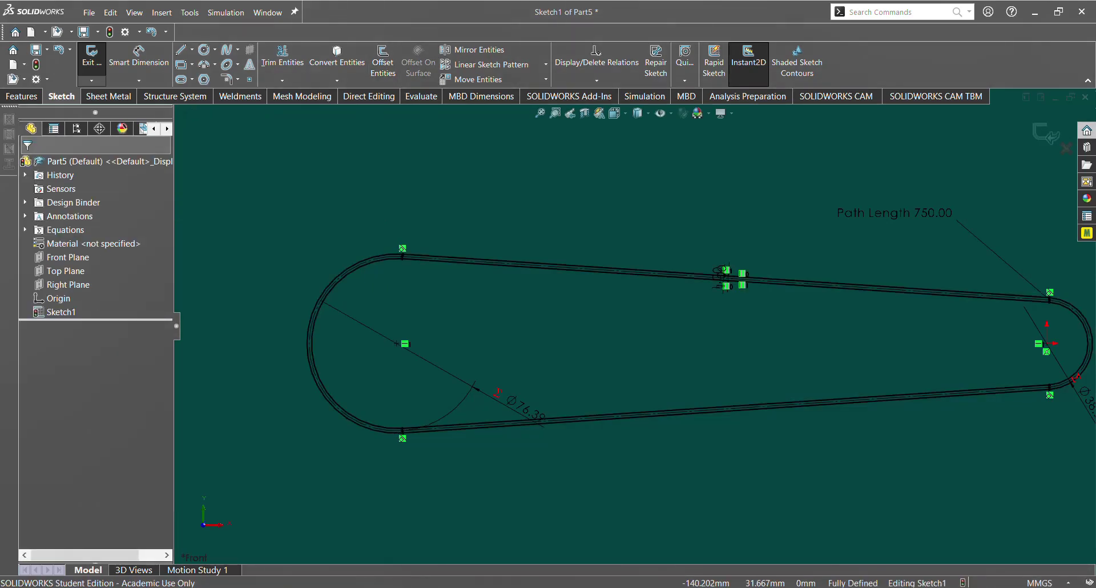
# Link the upper offset dimension of the belt path to the lower one with the equation ="D4@Sketch1".
pyautogui.scroll(-10, 734, 274)
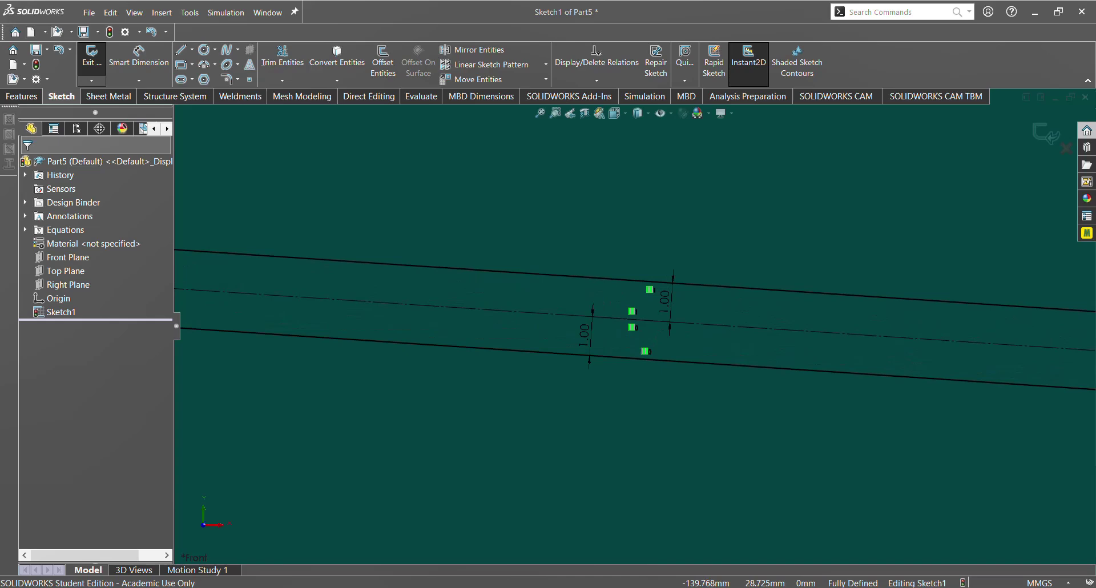
pyautogui.doubleClick(666, 301)
pyautogui.write('=')
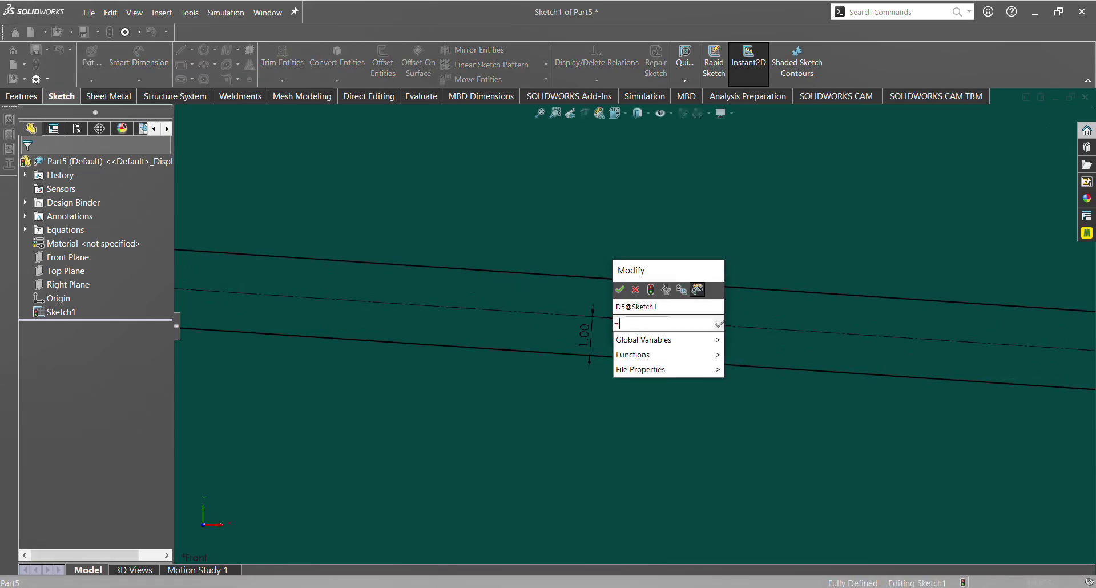
pyautogui.click(583, 334)
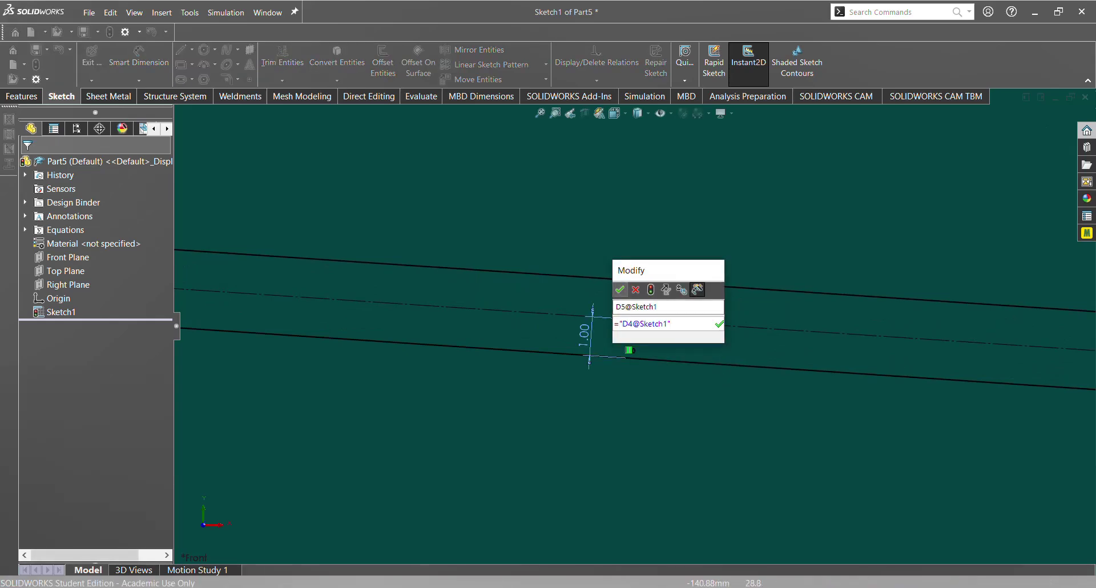
pyautogui.click(620, 289)
pyautogui.press('Escape')
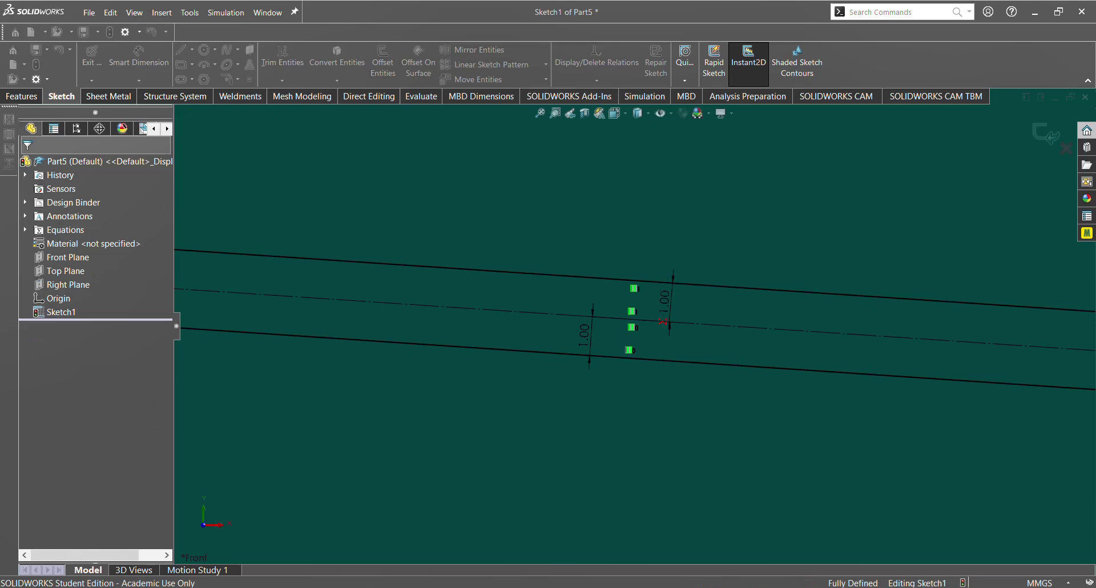
# Set the belt path's lower offset dimension with the expression =(3.8-2.06)/2.
pyautogui.doubleClick(584, 334)
pyautogui.write('=(3.8-2.06)/2')
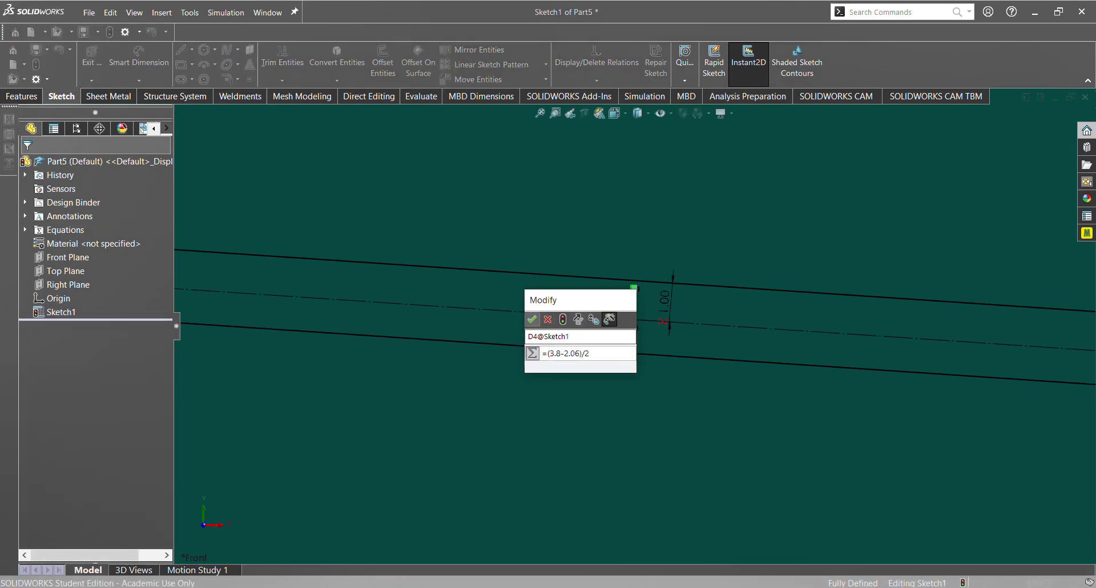
pyautogui.press('Return')
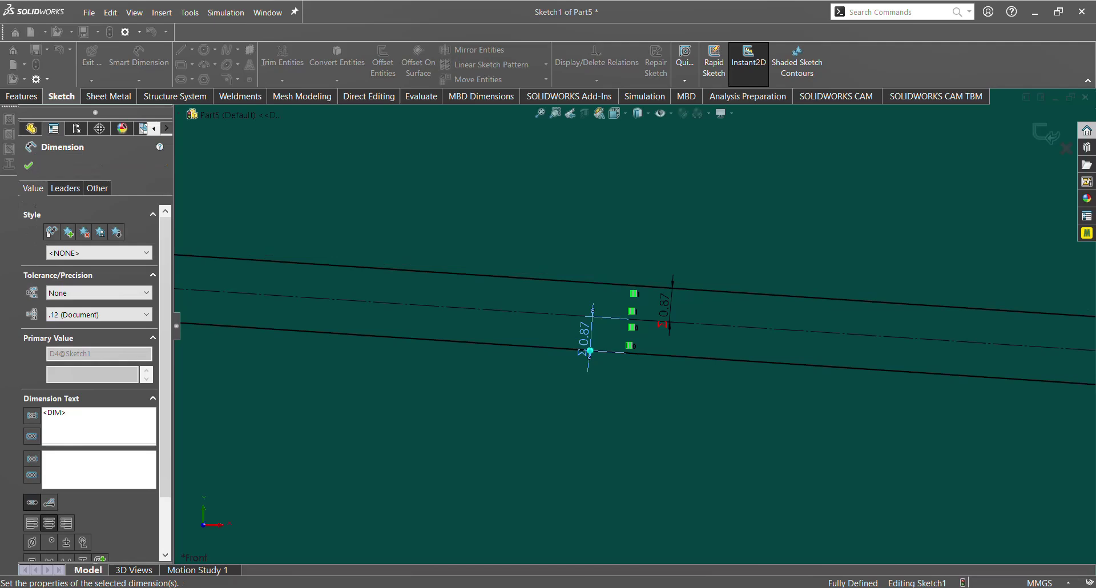
pyautogui.press('Escape')
# Extrude the belt profile 9 mm with the Mid Plane end condition.
pyautogui.scroll(3, 635, 326)
pyautogui.scroll(14, 611, 346)
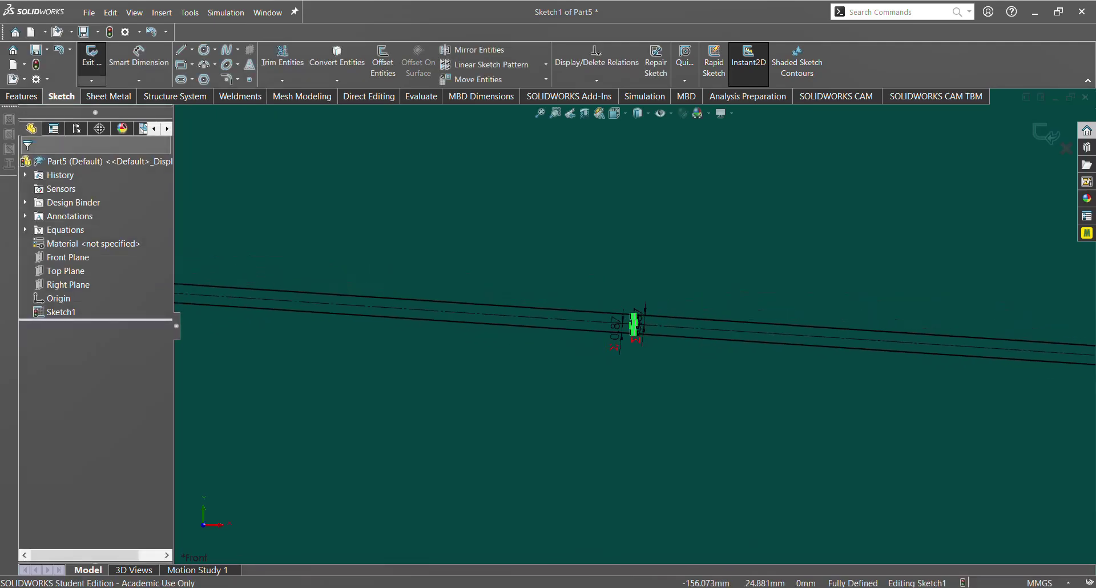
pyautogui.scroll(-2, 451, 356)
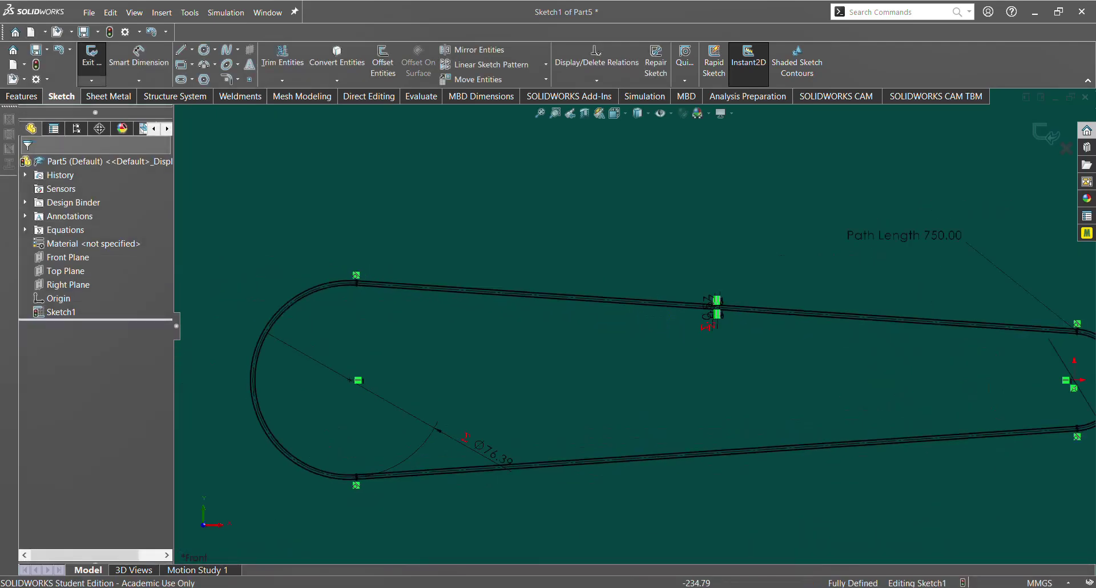
pyautogui.scroll(-1, 432, 345)
pyautogui.moveTo(433, 345)
pyautogui.mouseDown(button='middle')
pyautogui.moveTo(488, 349)
pyautogui.moveTo(497, 378)
pyautogui.mouseUp(button='middle')
pyautogui.scroll(5, 691, 448)
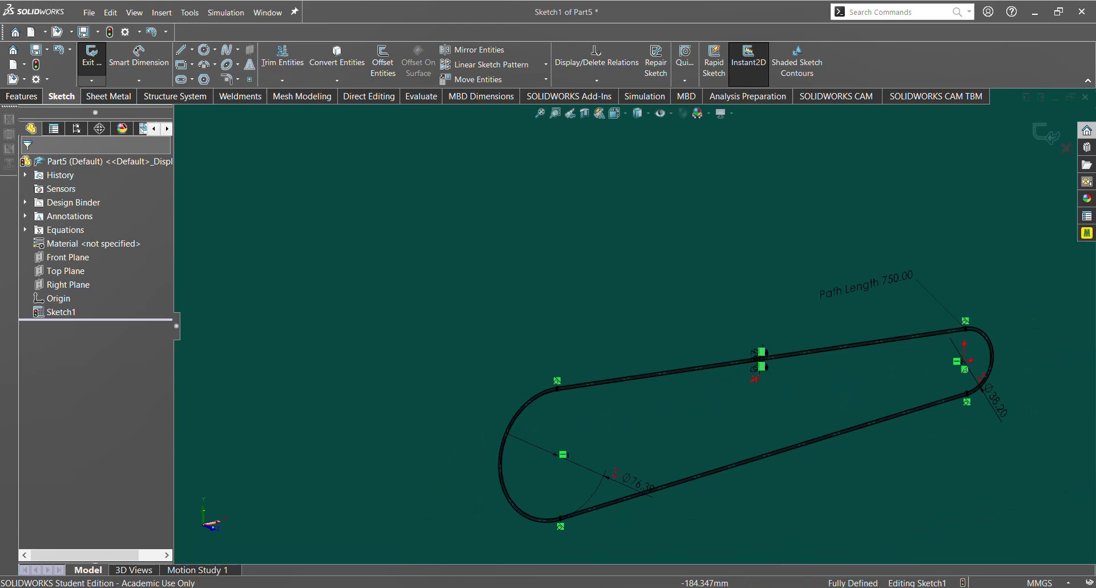
pyautogui.scroll(-2, 691, 448)
pyautogui.press('e')
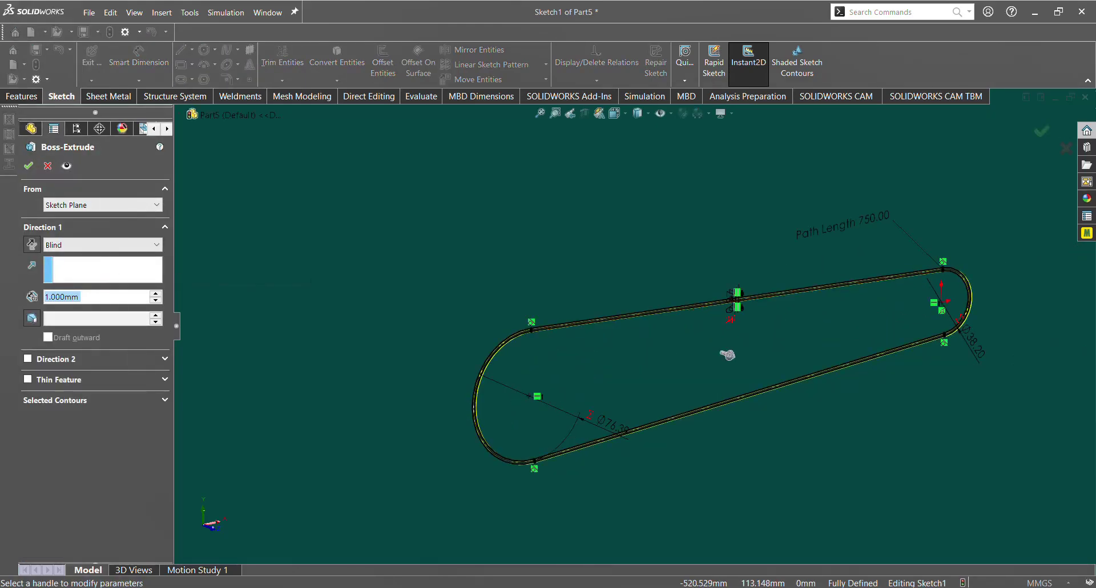
pyautogui.write('90')
pyautogui.press('Return')
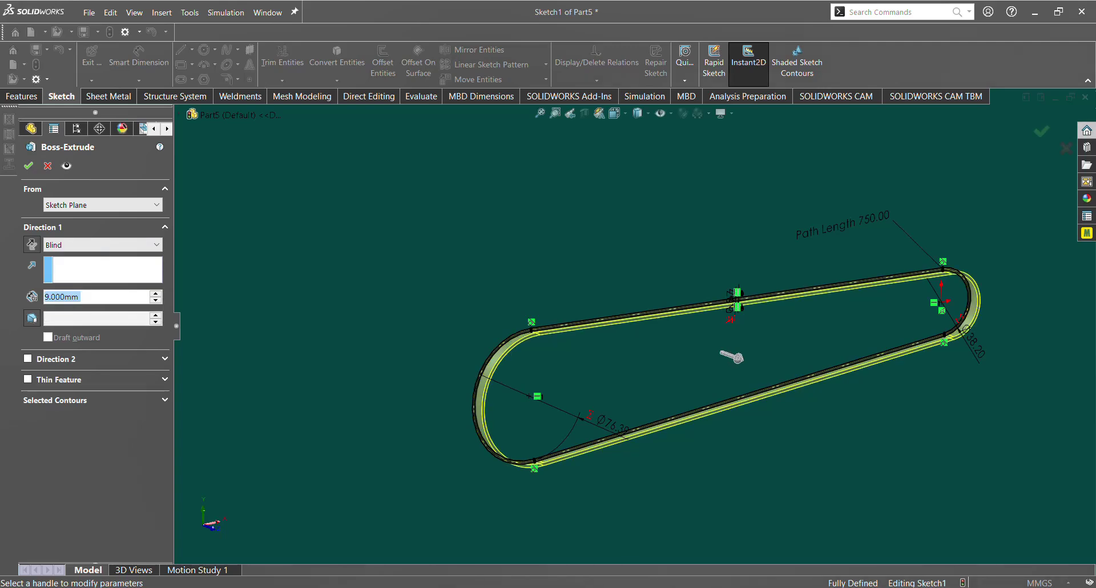
pyautogui.click(105, 245)
pyautogui.click(91, 306)
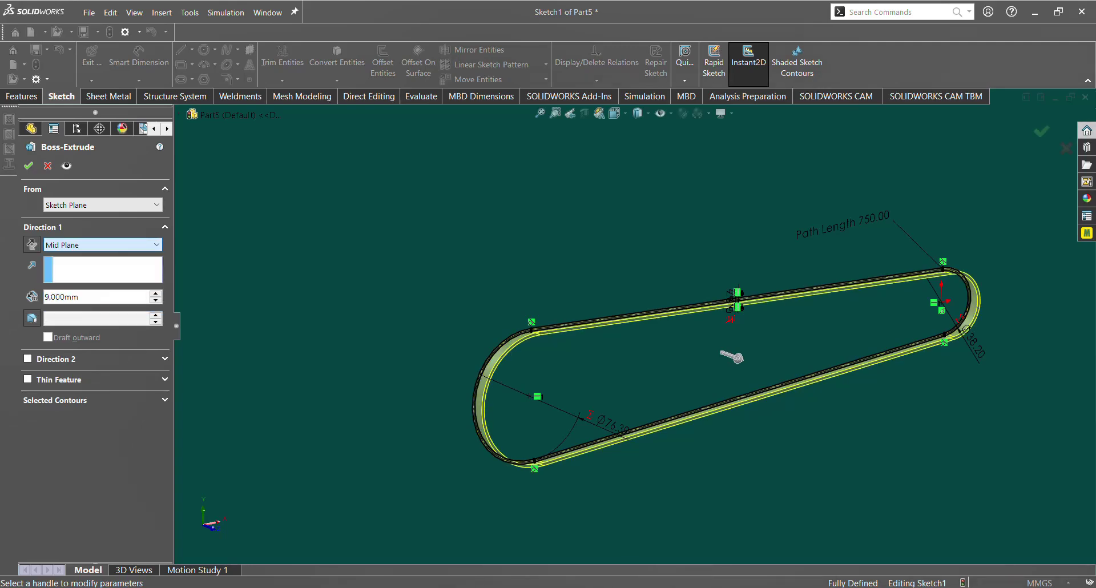
pyautogui.press('Return')
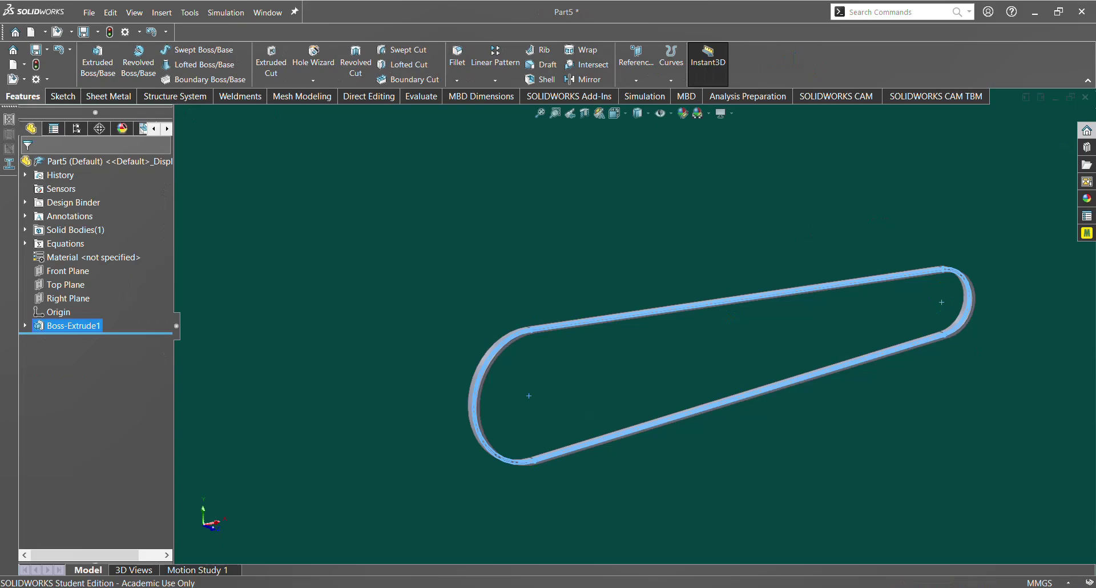
# Start a new sketch on the front face of the extruded belt, seen from the front.
pyautogui.hotkey('ctrl', 'space')
pyautogui.click(556, 407)
pyautogui.press('Escape')
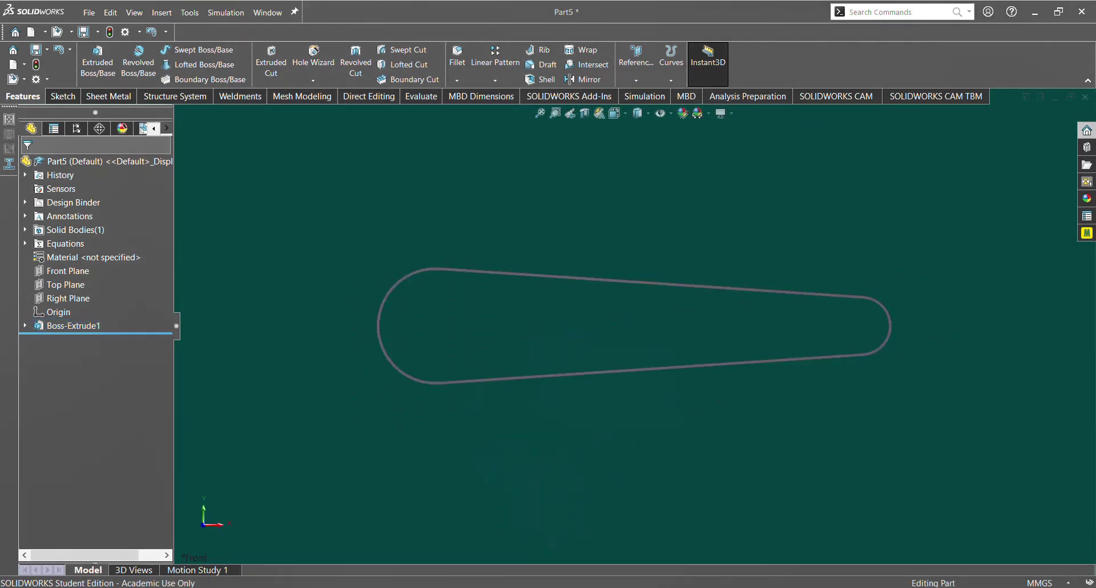
pyautogui.scroll(-3, 598, 303)
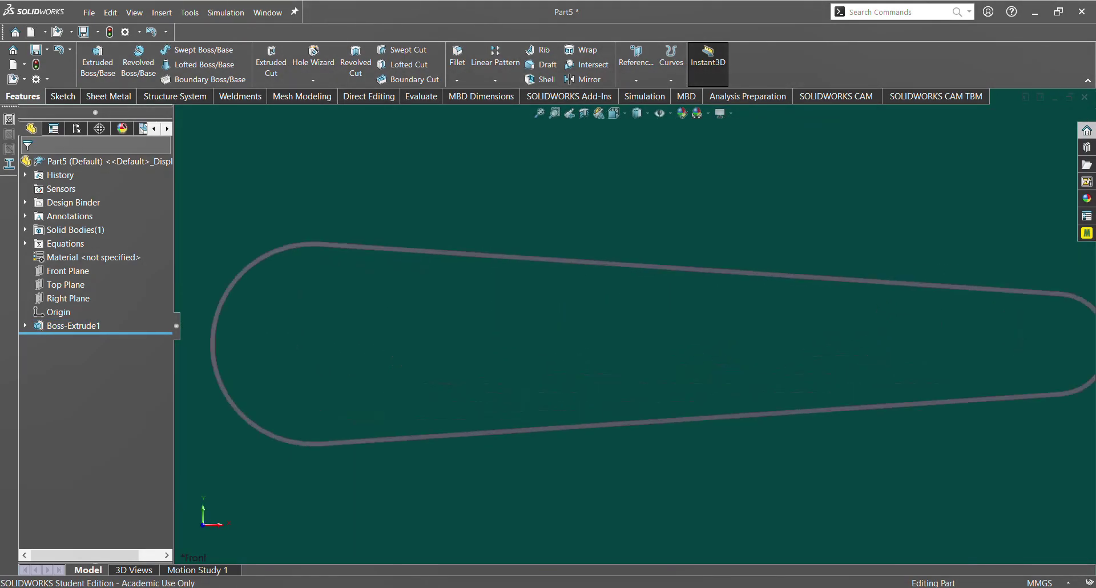
pyautogui.scroll(-5, 588, 280)
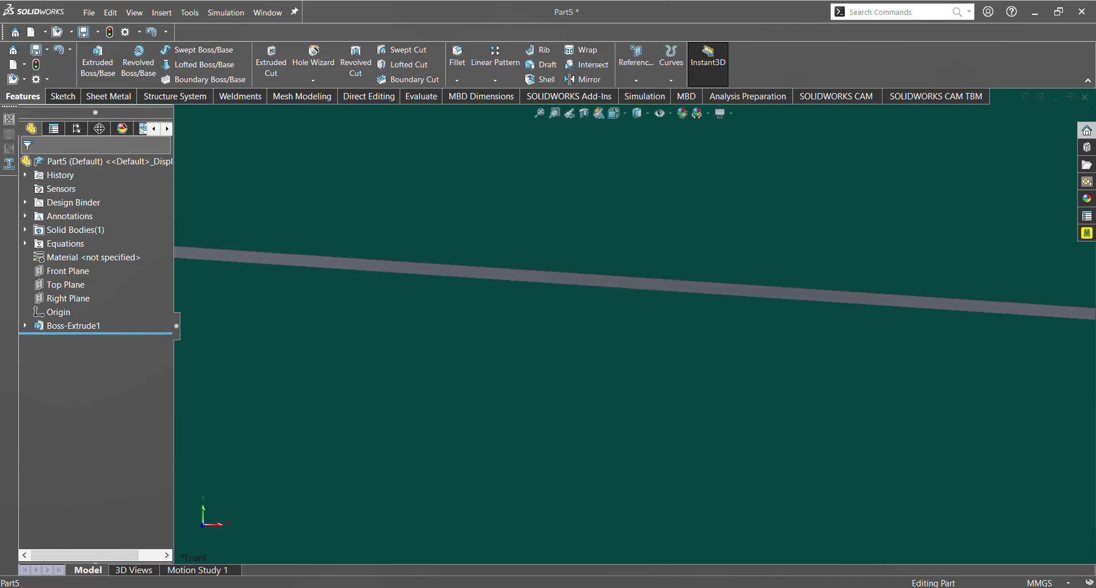
pyautogui.click(588, 280)
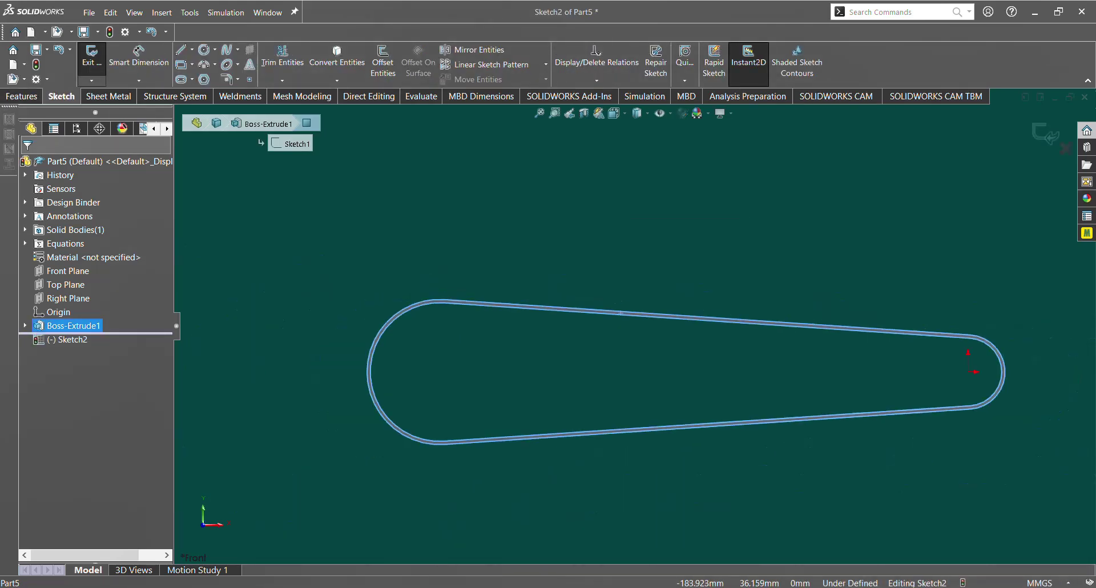
pyautogui.scroll(-10, 620, 313)
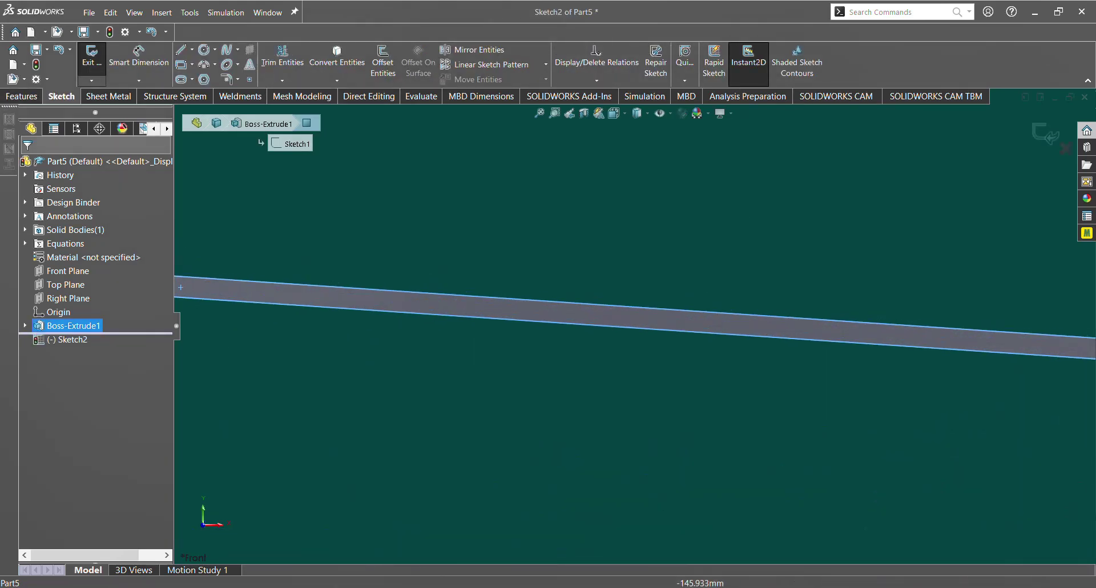
# Check the HTD-5M profile image in the browser and draw a 3.80 mm line inward from the belt's upper outer edge.
pyautogui.press('l')
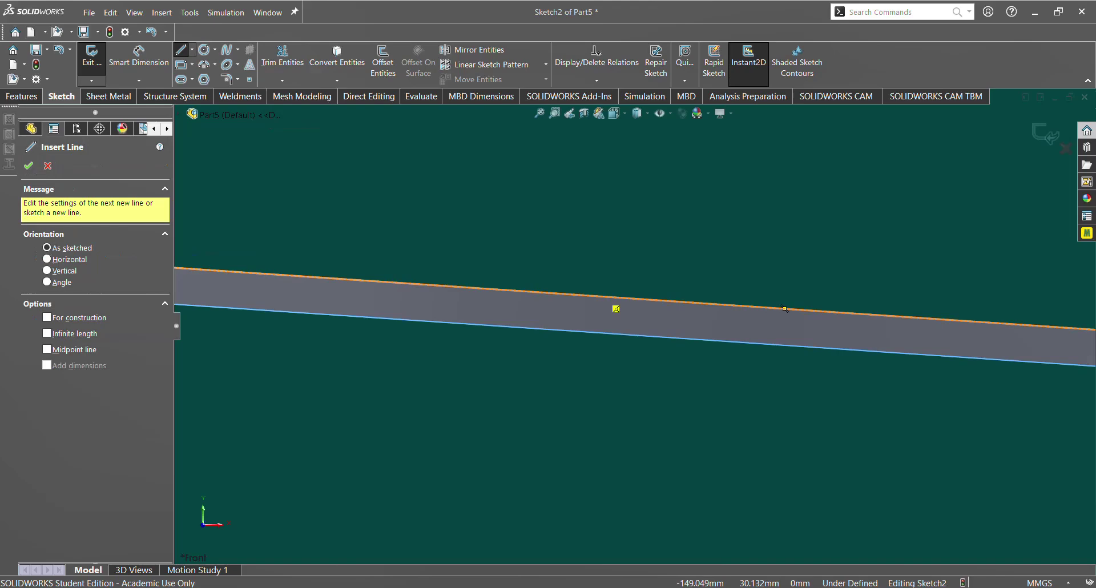
pyautogui.click(616, 308)
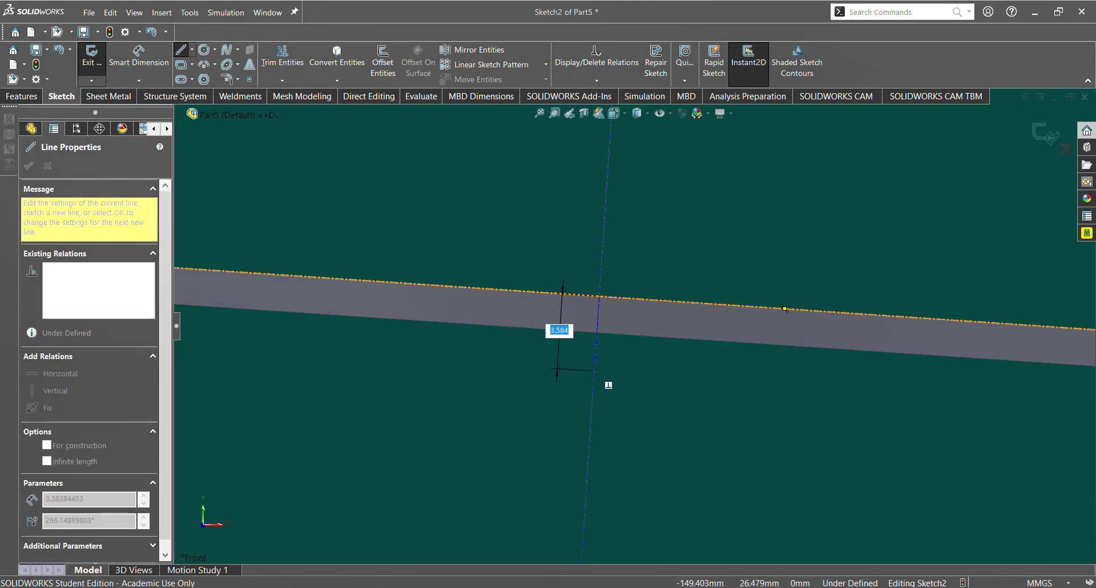
pyautogui.hotkey('alt', 'Tab')
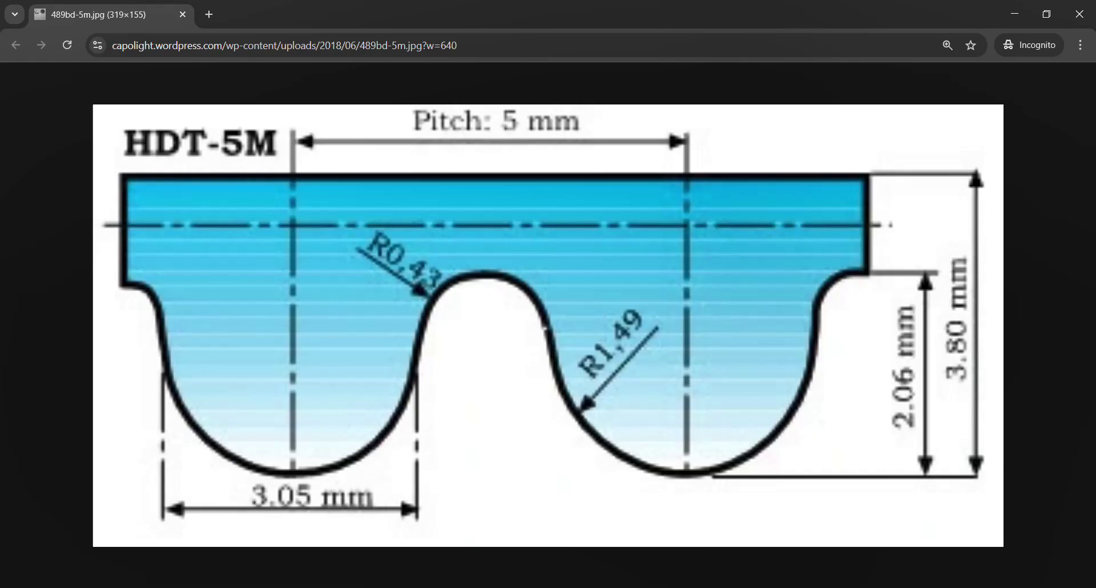
pyautogui.hotkey('alt', 'Tab')
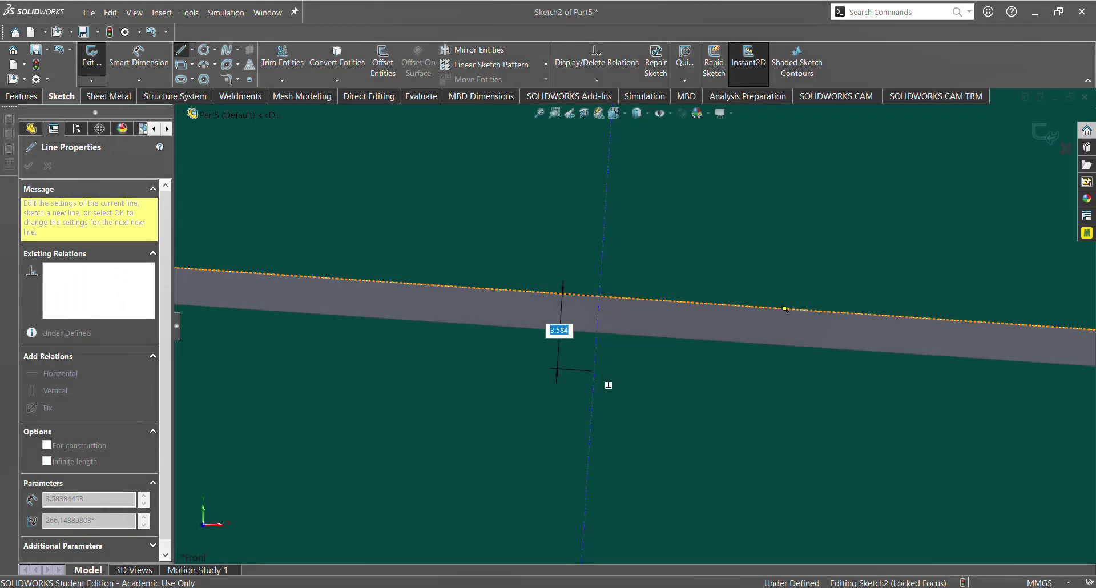
pyautogui.write('3.')
pyautogui.press('Return')
pyautogui.press('Escape')
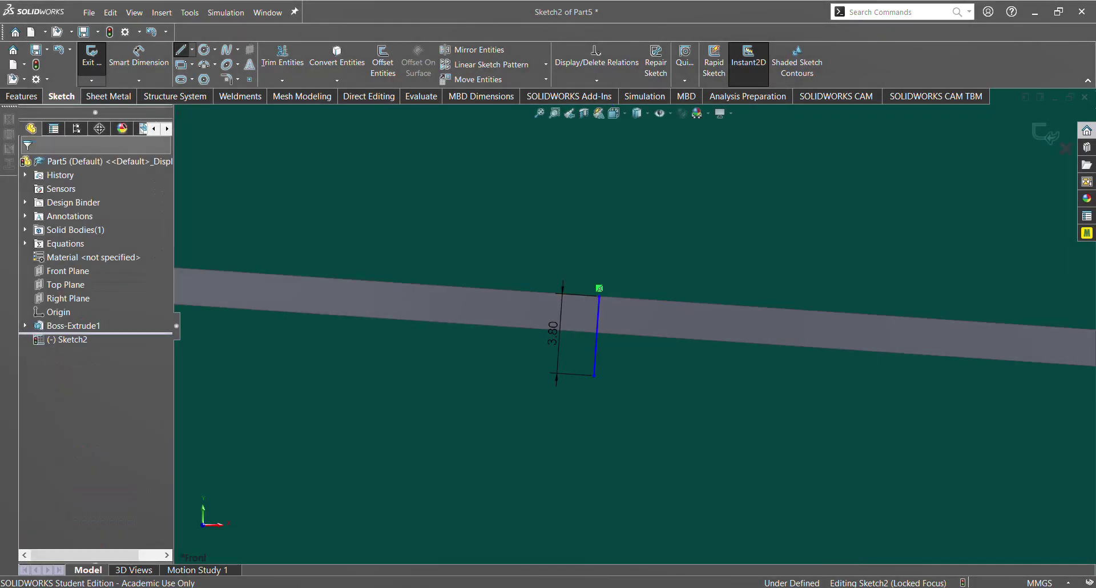
# Draw a circle centred on the 3.80 mm line's lower endpoint with the diameter expression =(1.49)*2.
pyautogui.scroll(-2, 592, 375)
pyautogui.press('c')
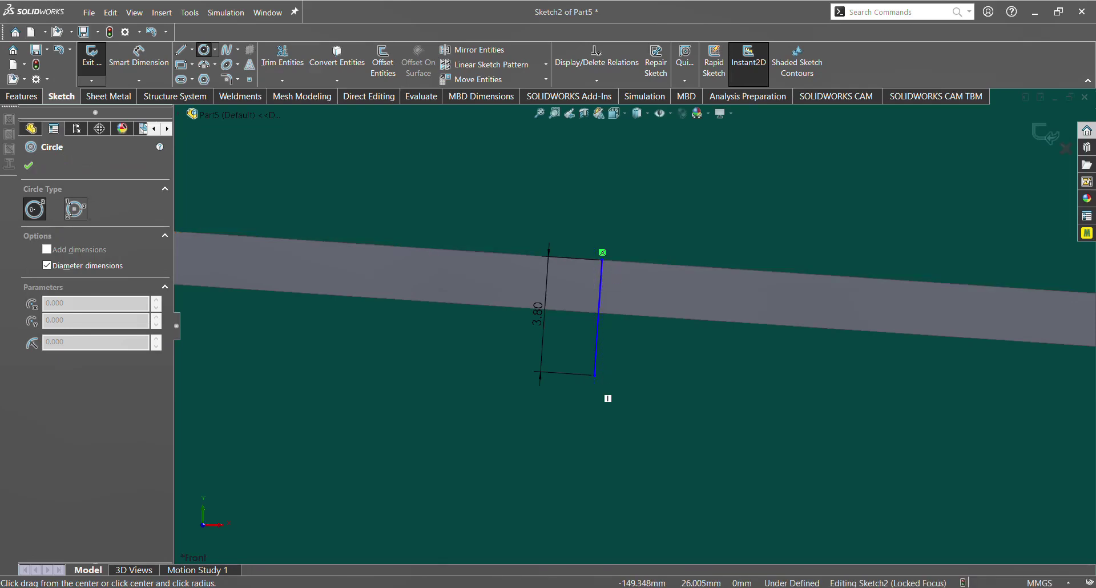
pyautogui.click(595, 375)
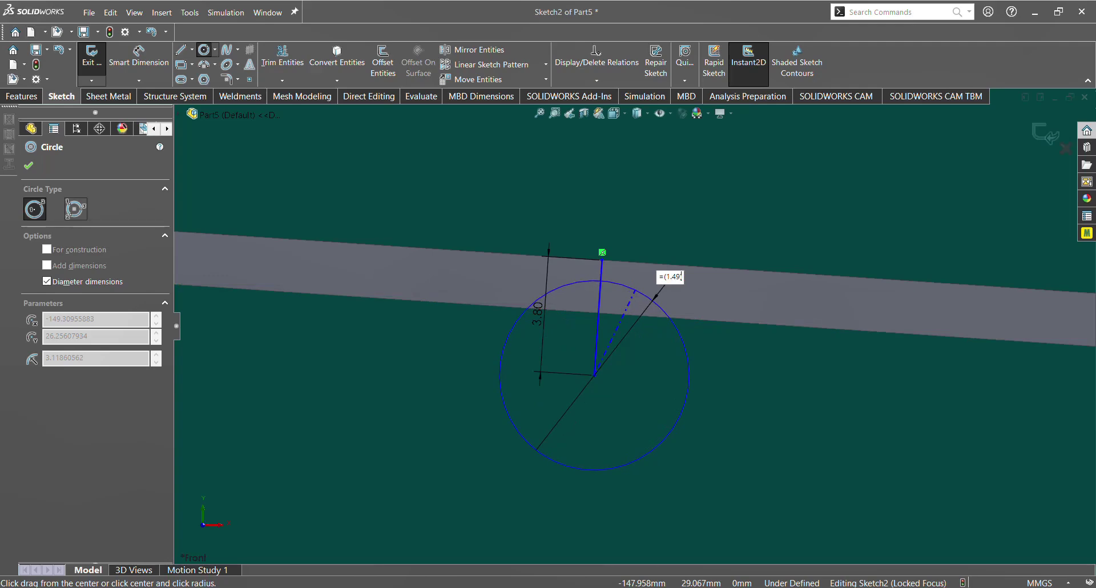
pyautogui.write('=(1.49)*2')
pyautogui.press('Return')
pyautogui.press('Escape')
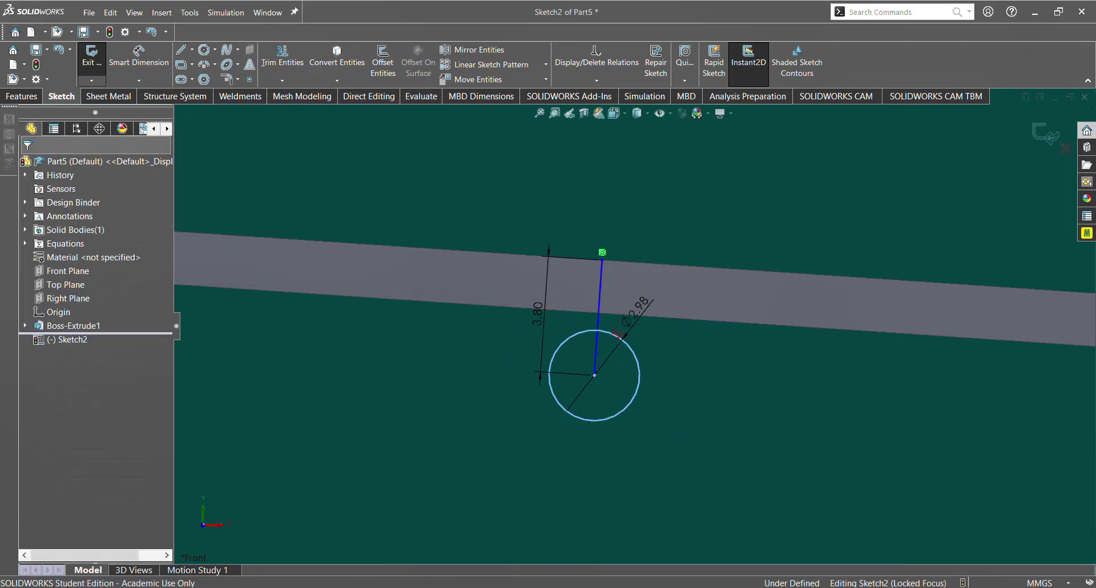
pyautogui.press('Escape')
# Compare the tooth sketch with the HTD-5M profile image in the browser, examining the tooth height, width and radii.
pyautogui.hotkey('alt', 'Tab')
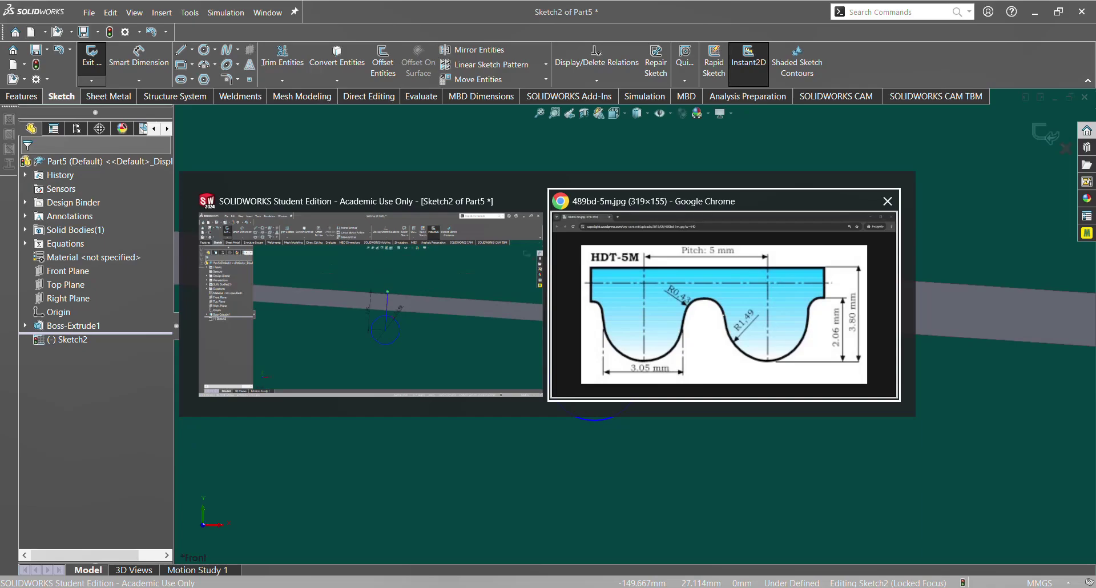
pyautogui.hotkey('alt', 'Tab')
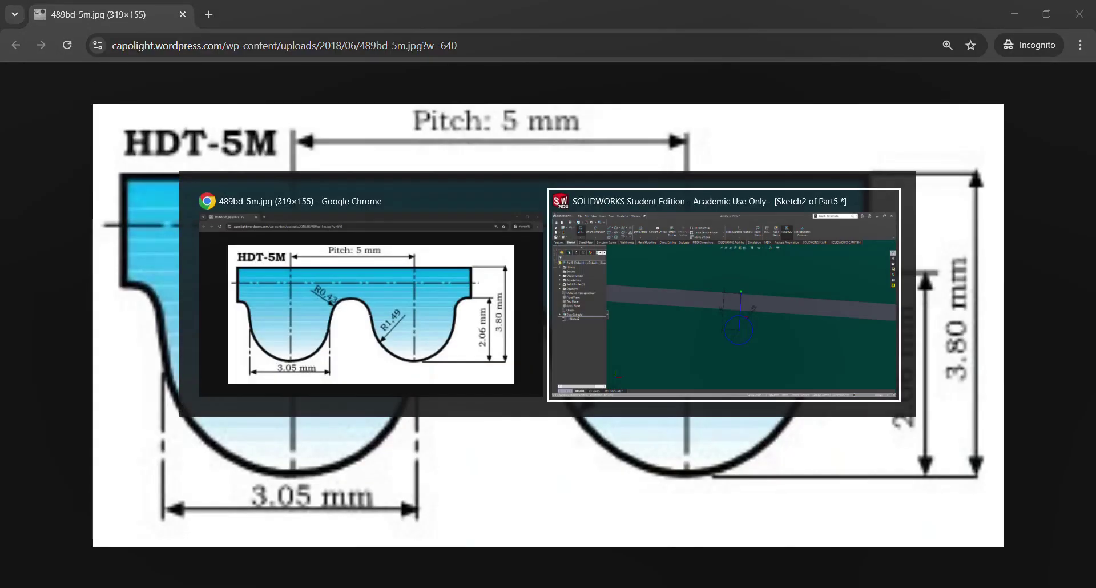
pyautogui.hotkey('alt', 'Tab')
pyautogui.hotkey('alt', 'Tab')
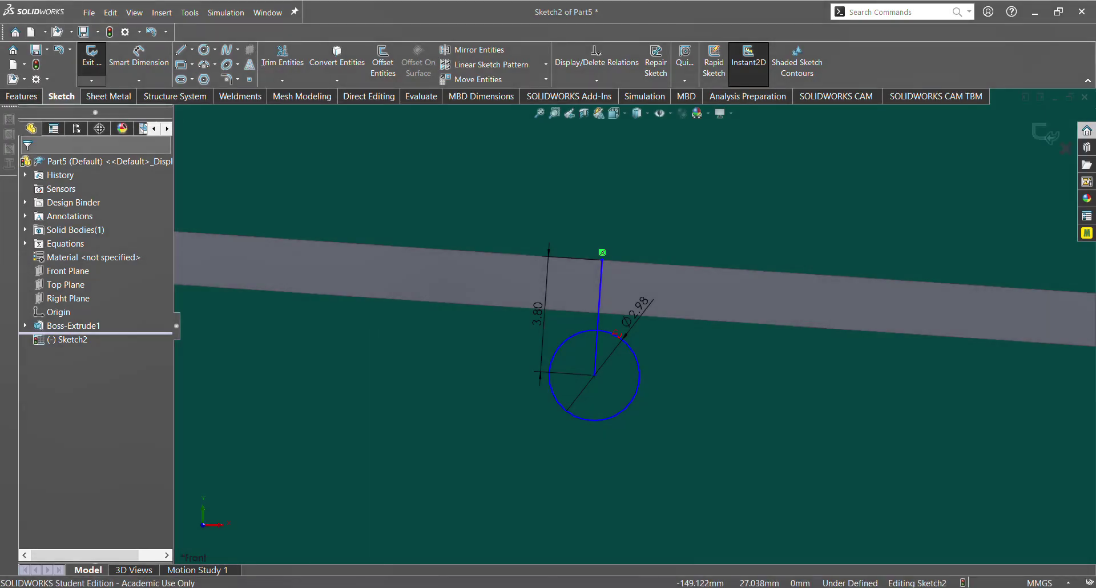
pyautogui.hotkey('alt', 'Tab')
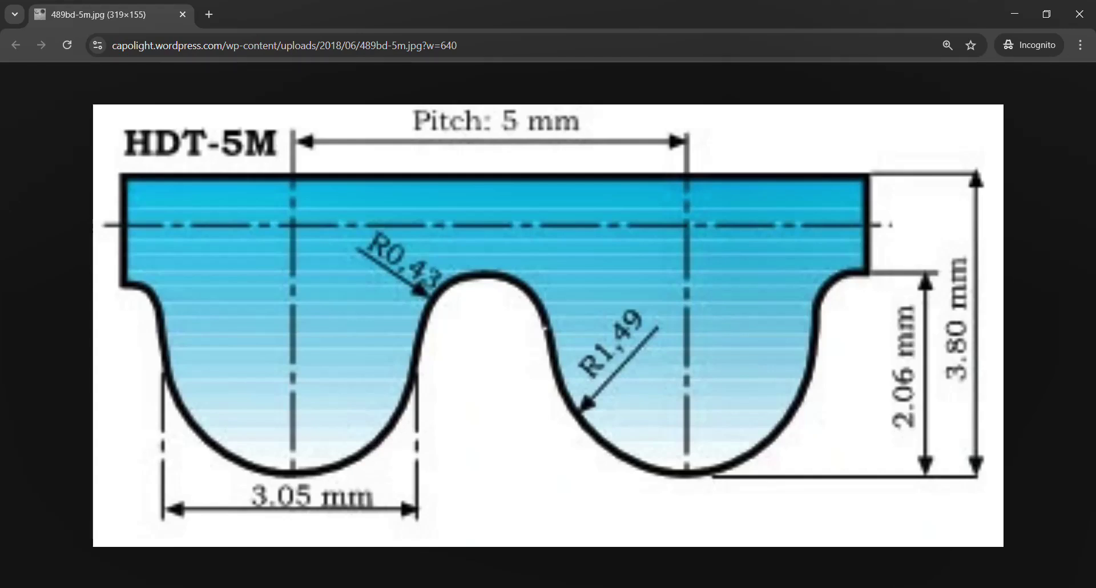
pyautogui.hotkey('alt', 'Tab')
pyautogui.hotkey('alt', 'Tab')
pyautogui.hotkey('alt', 'Tab')
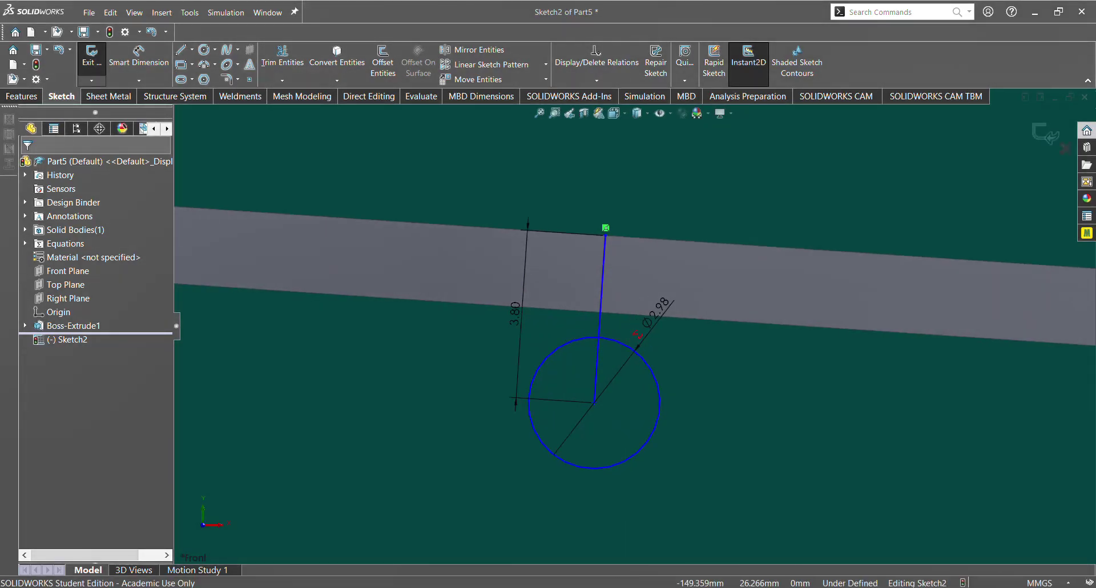
# Make the 3.80 mm line perpendicular to the belt's upper outer edge and slide the sketch slightly along the edge.
pyautogui.moveTo(606, 227)
pyautogui.mouseDown()
pyautogui.moveTo(668, 232)
pyautogui.moveTo(499, 223)
pyautogui.moveTo(610, 228)
pyautogui.mouseUp()
pyautogui.click(603, 249)
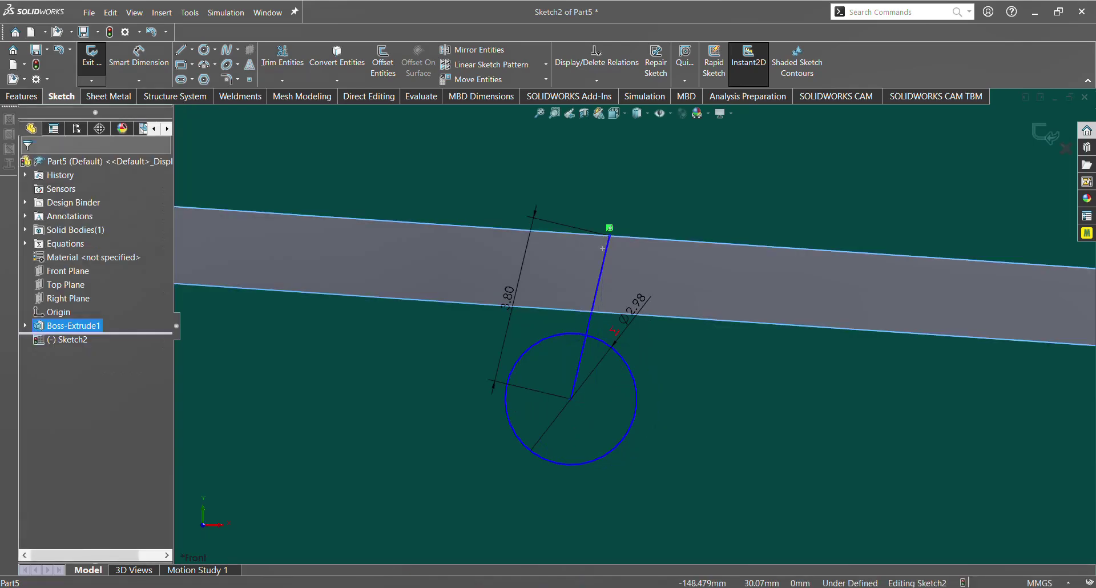
pyautogui.press('Escape')
pyautogui.click(596, 295)
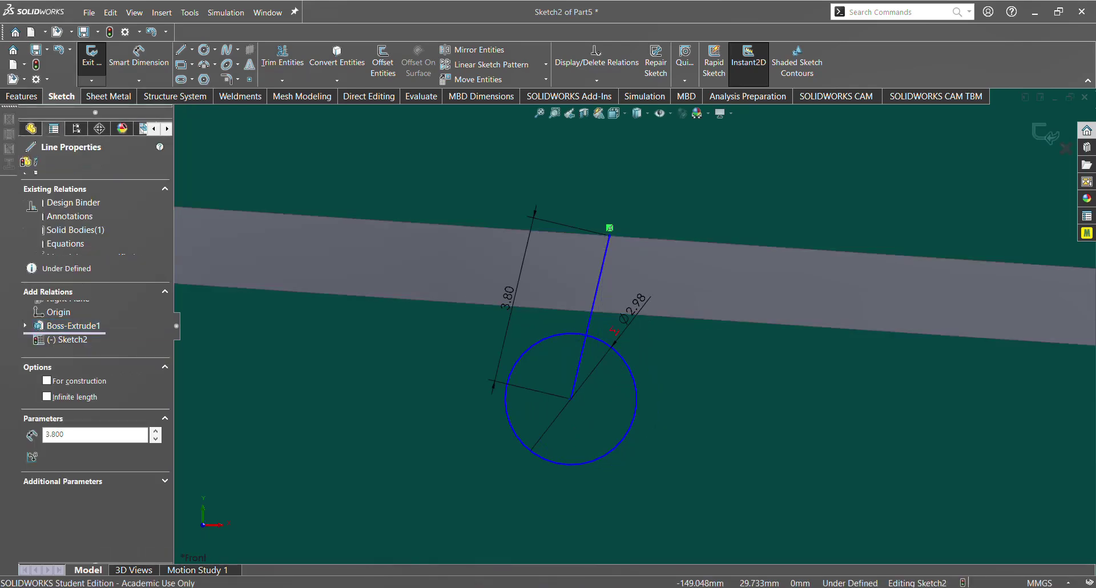
pyautogui.click(596, 295)
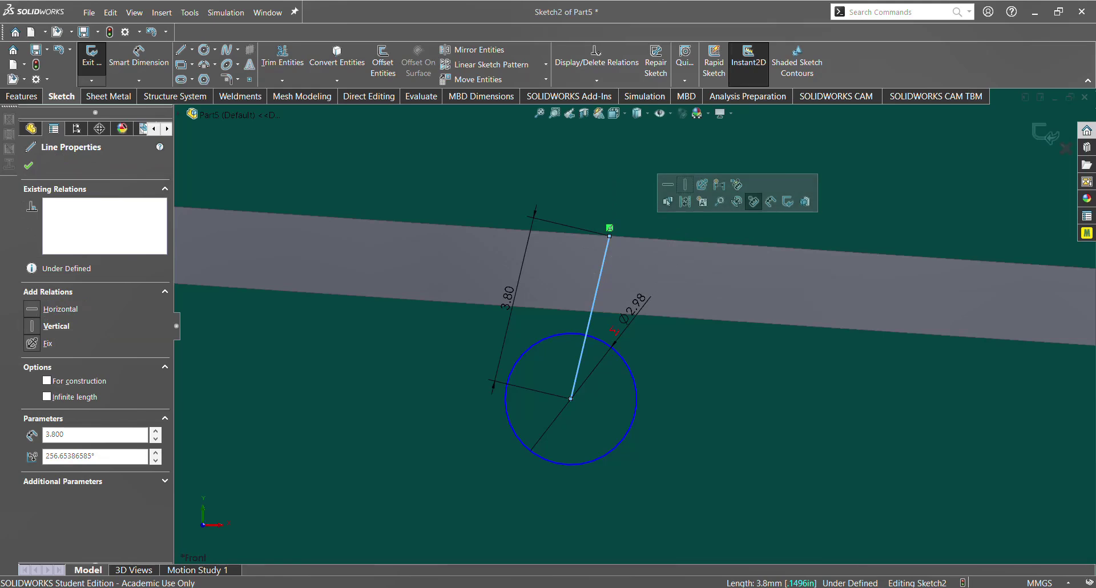
pyautogui.keyDown('ctrl'); pyautogui.click(608, 230); pyautogui.keyUp('ctrl')
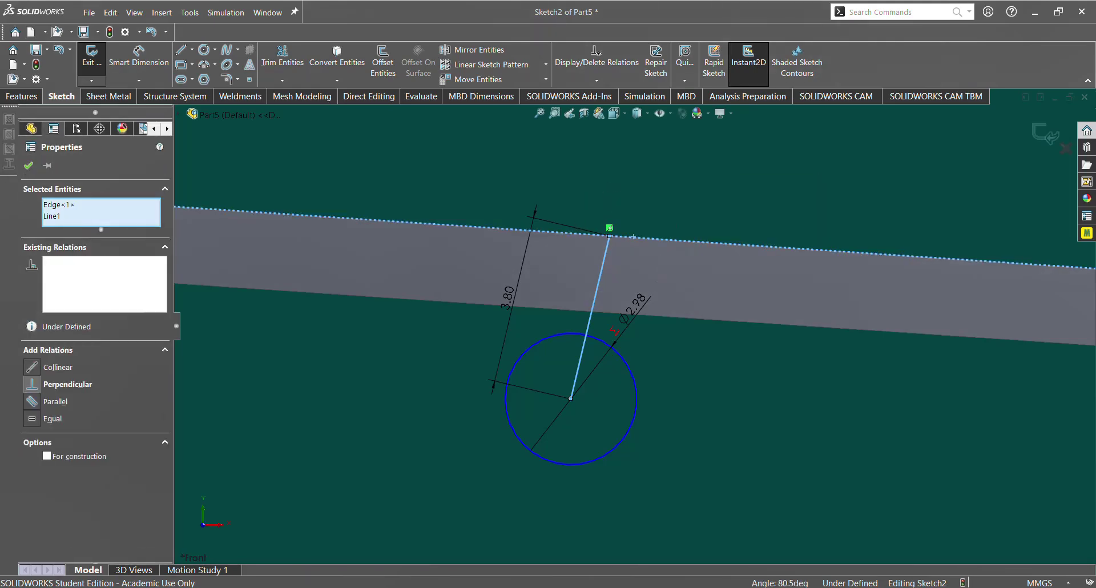
pyautogui.click(32, 384)
pyautogui.press('Escape')
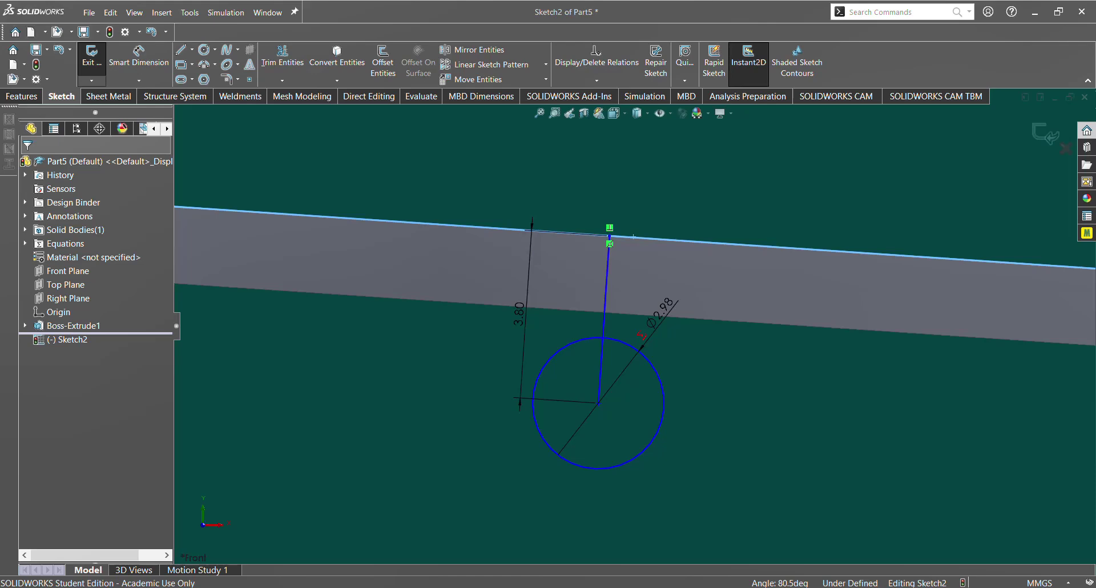
pyautogui.moveTo(601, 364); pyautogui.dragTo(609, 365)
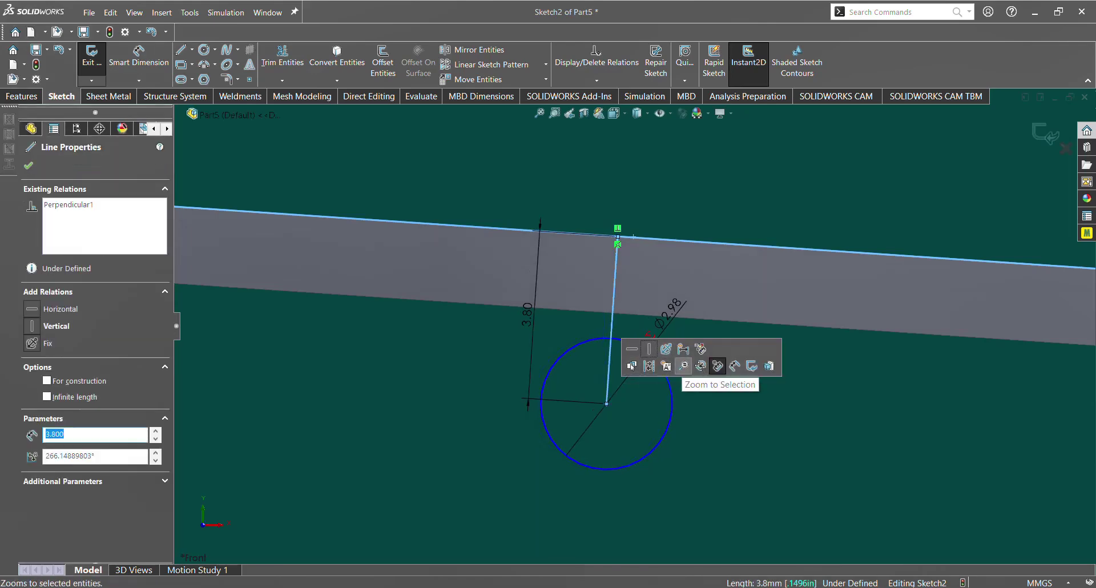
pyautogui.press('Escape')
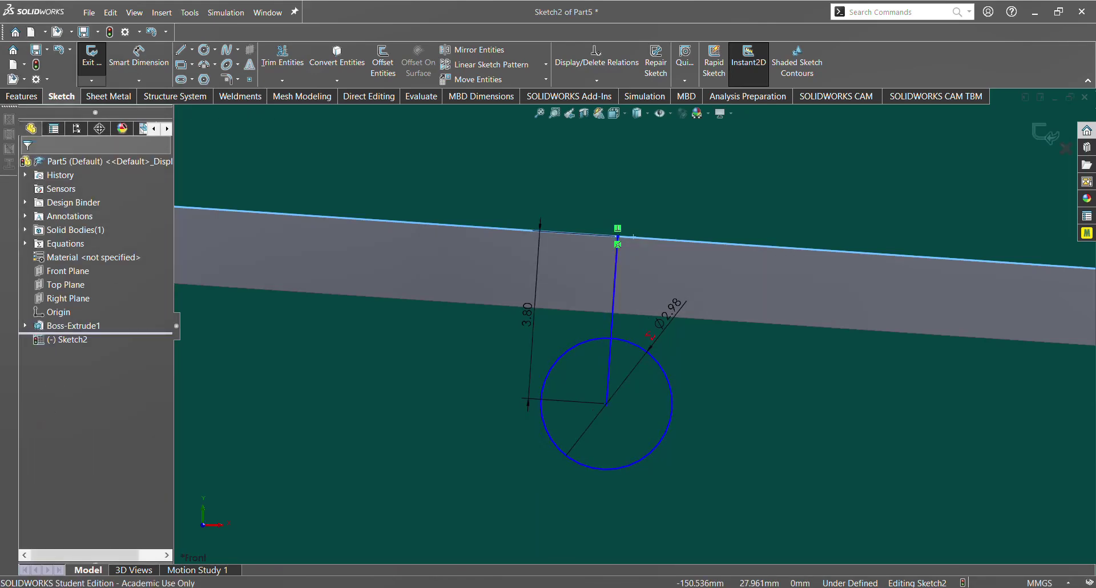
# Delete the line's 3.80 mm length dimension and make the circle's lowest point coincident with the line.
pyautogui.click(528, 314)
pyautogui.press('Delete')
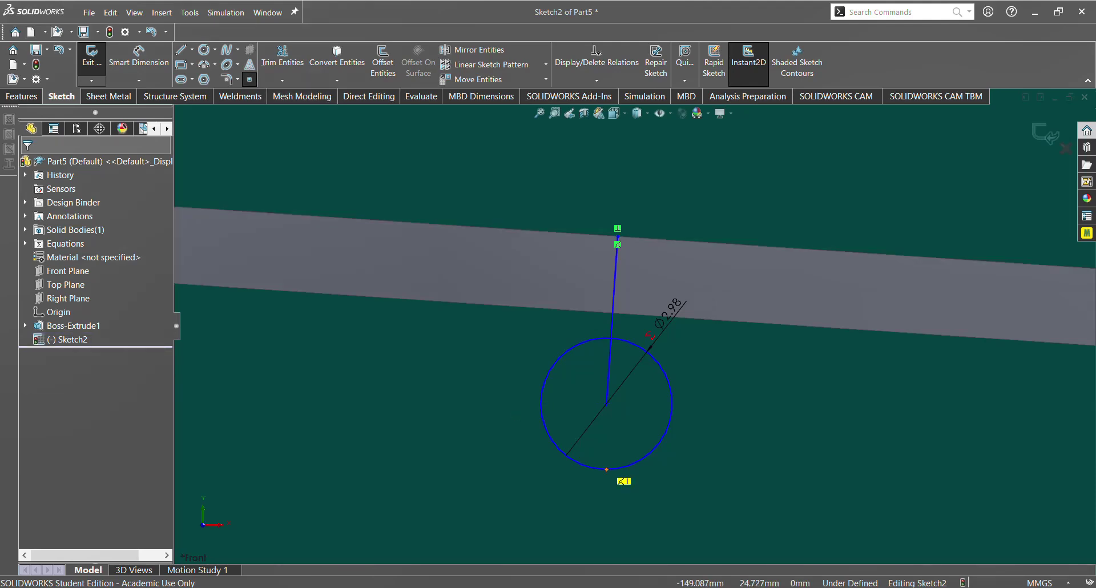
pyautogui.click(607, 469)
pyautogui.keyDown('ctrl'); pyautogui.click(610, 349); pyautogui.keyUp('ctrl')
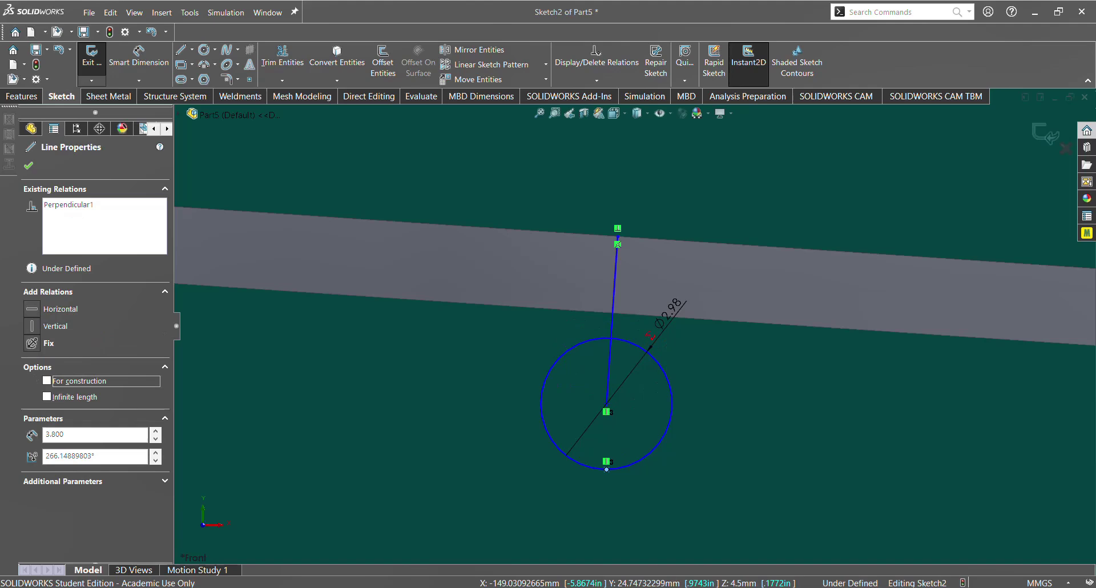
pyautogui.click(33, 384)
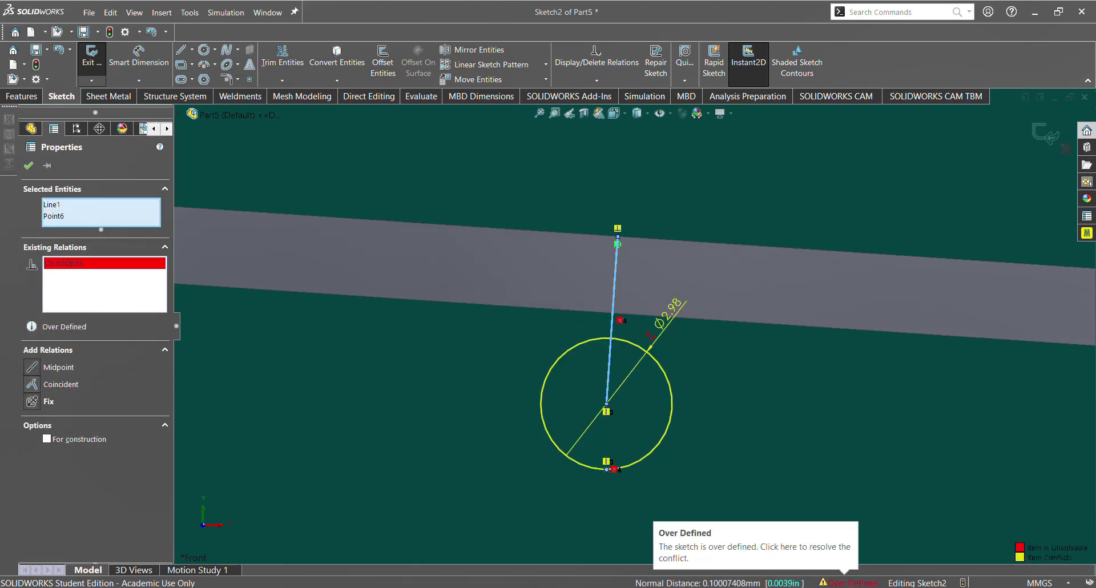
# Delete the conflicting vertical relation between the circle's centre and its lowest point.
pyautogui.click(668, 315)
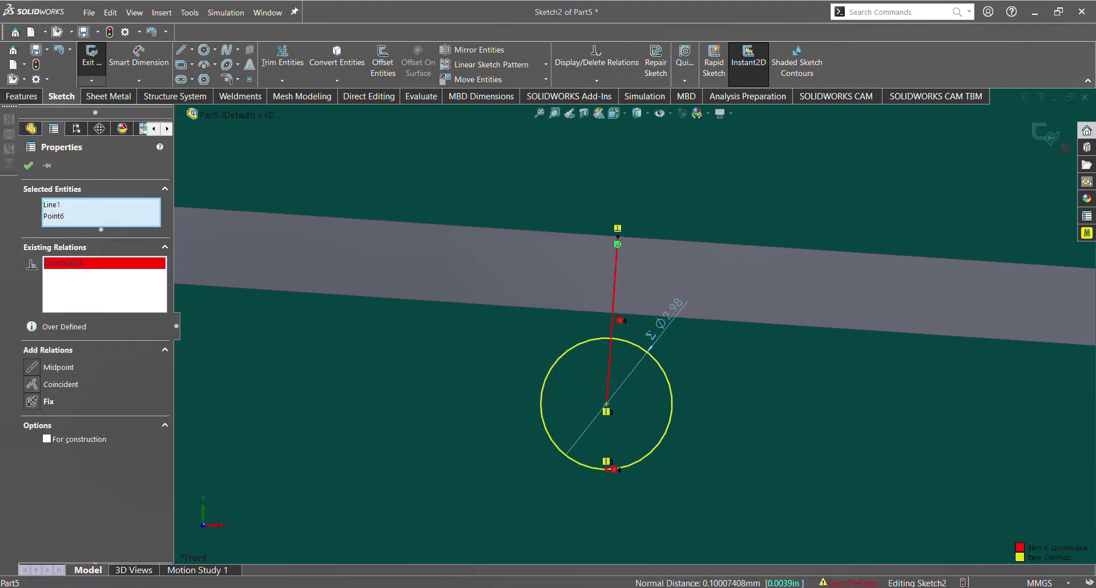
pyautogui.click(606, 412)
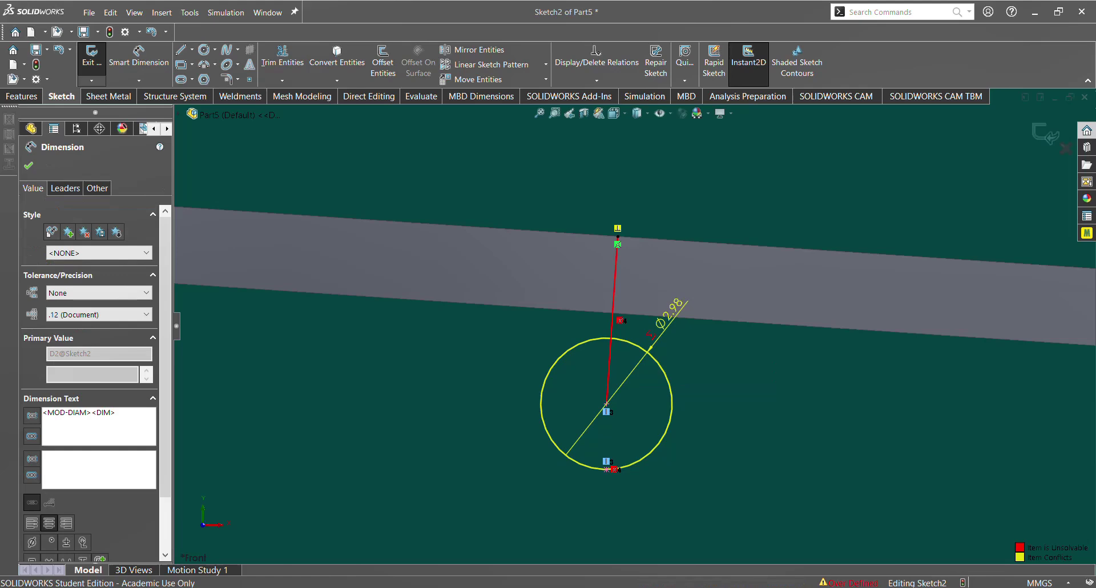
pyautogui.press('Delete')
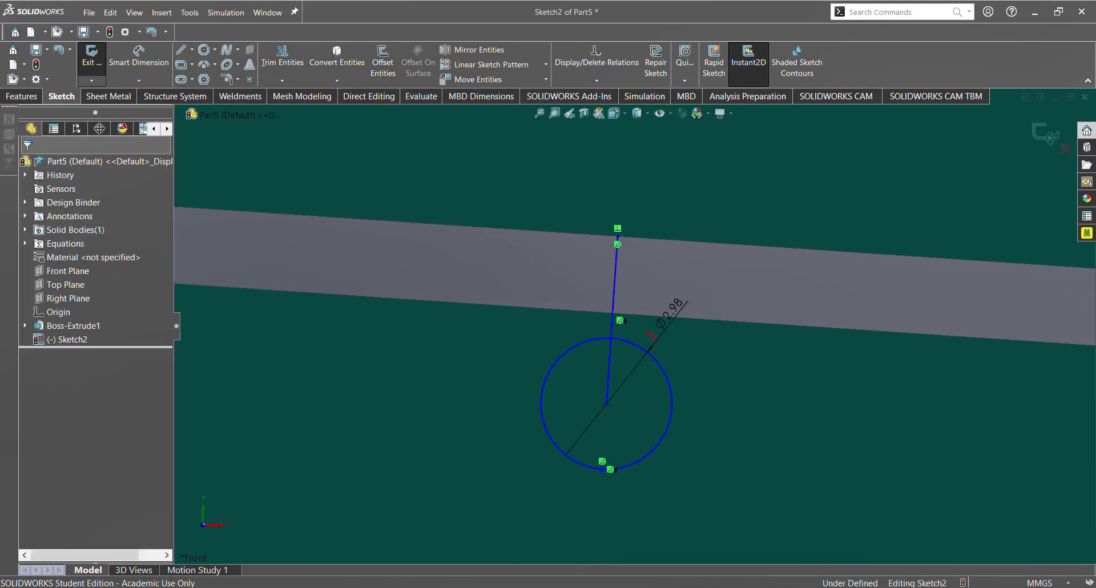
# Dimension the distance from the line's upper endpoint to the circle's lowest point as 3.8 mm and shift the tooth sketch slightly along the belt.
pyautogui.press('d')
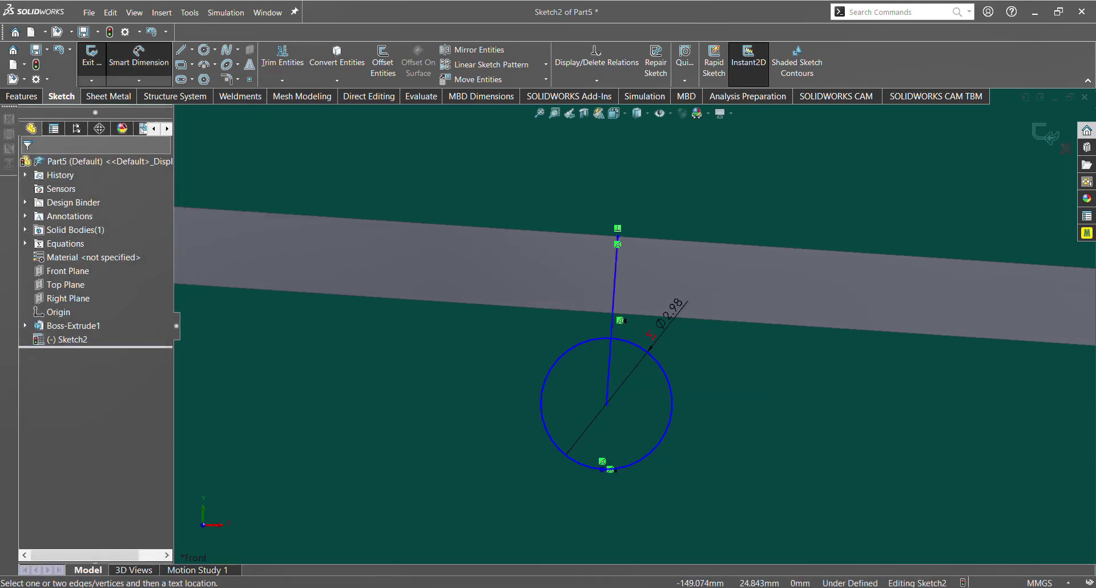
pyautogui.click(617, 237)
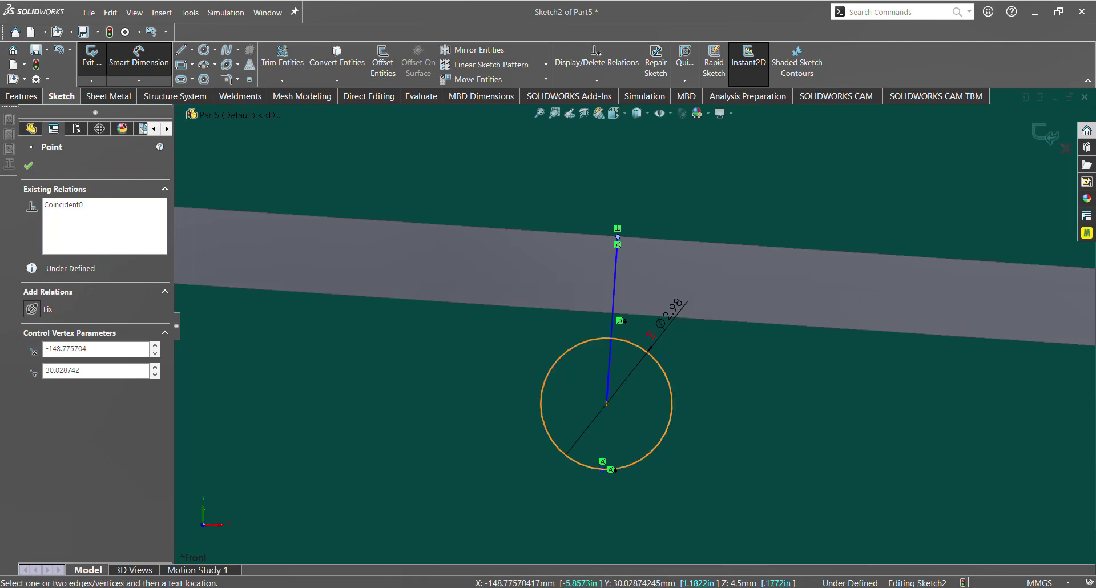
pyautogui.click(602, 469)
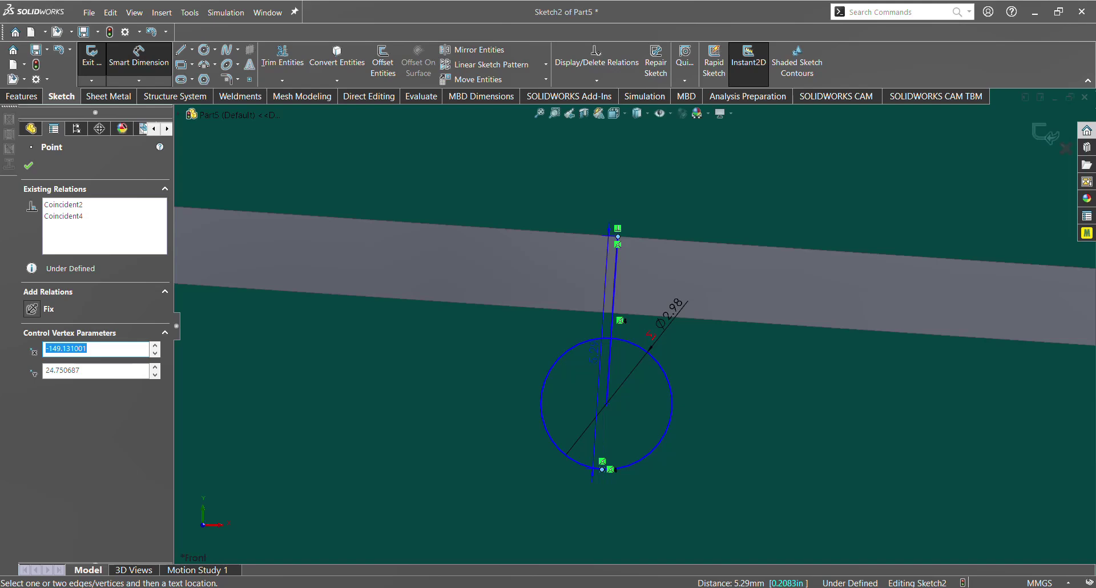
pyautogui.click(621, 320)
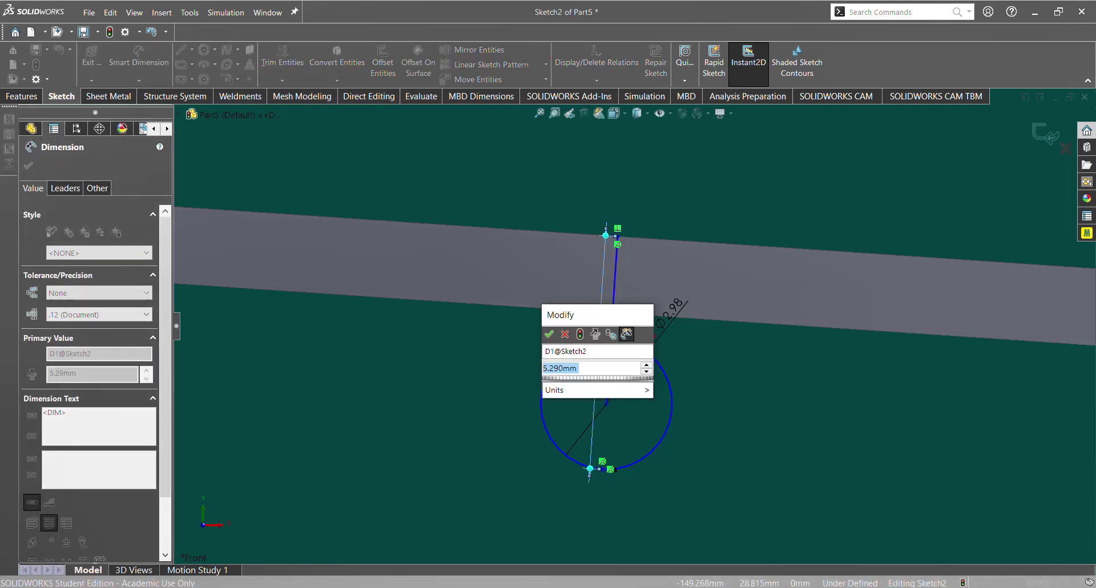
pyautogui.write('30')
pyautogui.press('BackSpace')
pyautogui.write('.8')
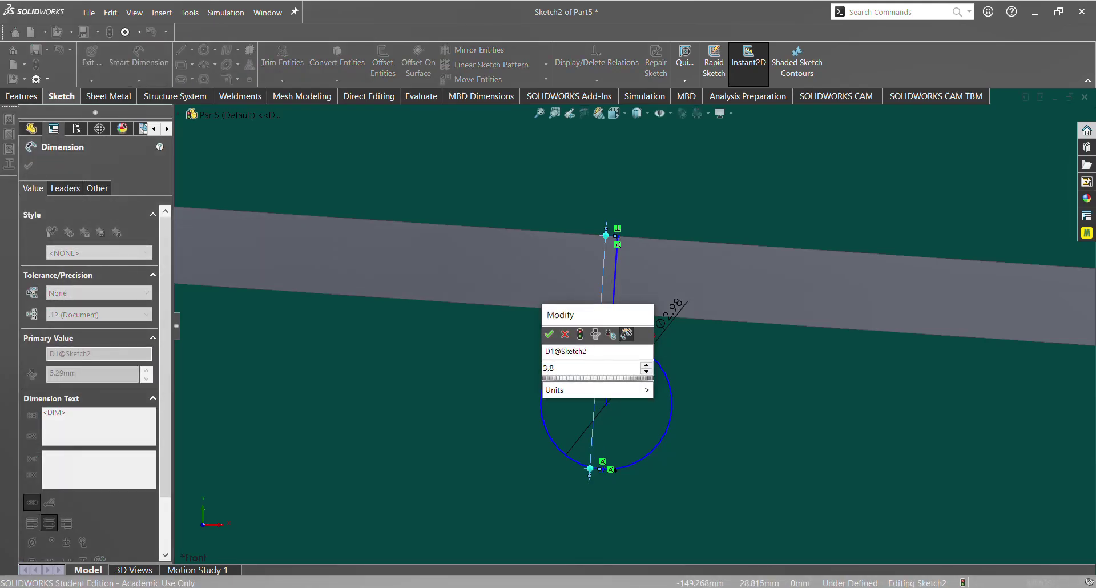
pyautogui.press('Return')
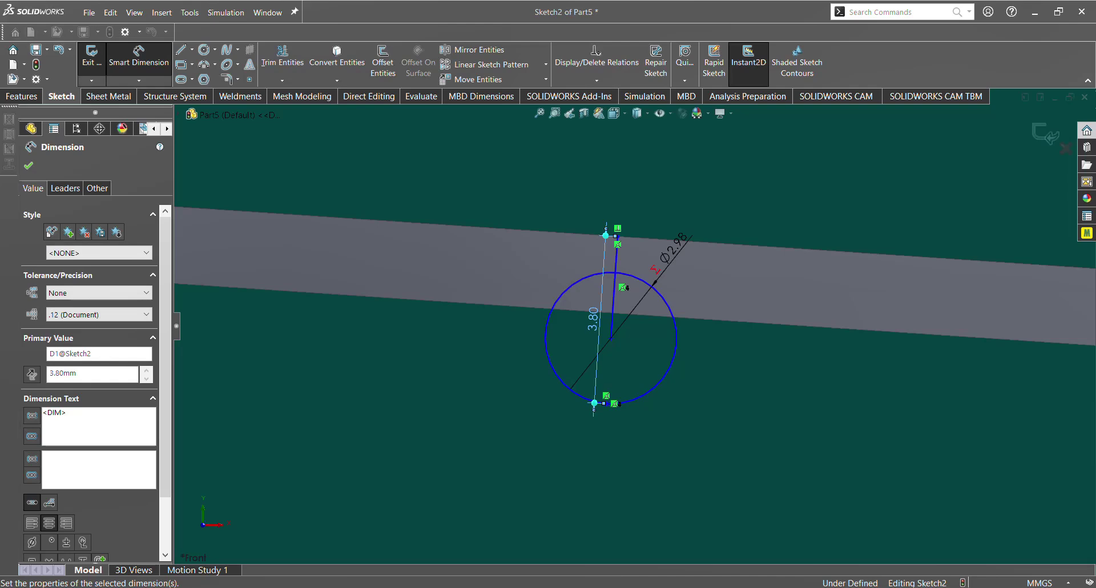
pyautogui.press('Escape')
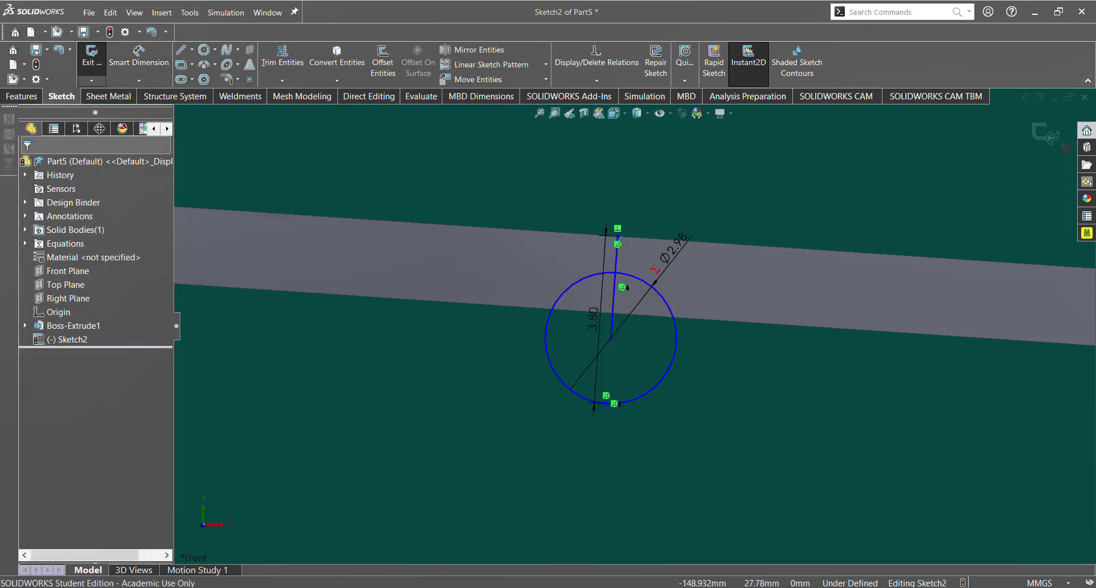
pyautogui.moveTo(611, 338); pyautogui.dragTo(569, 336)
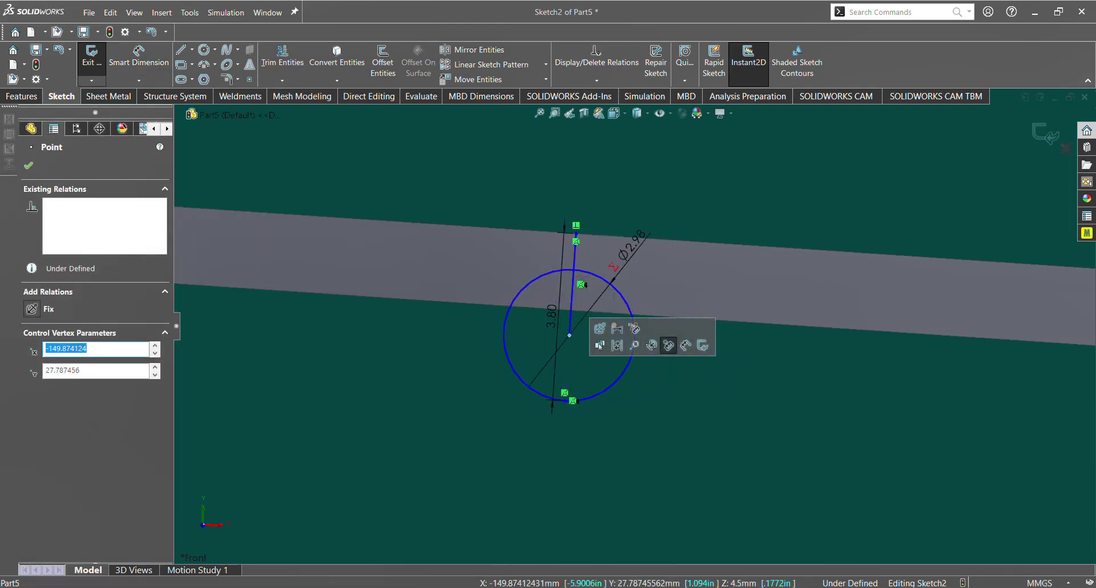
# Set up a boss extrusion of the circle region below the belt with Up To Surface ending at the belt's opposite side face.
pyautogui.scroll(4, 633, 326)
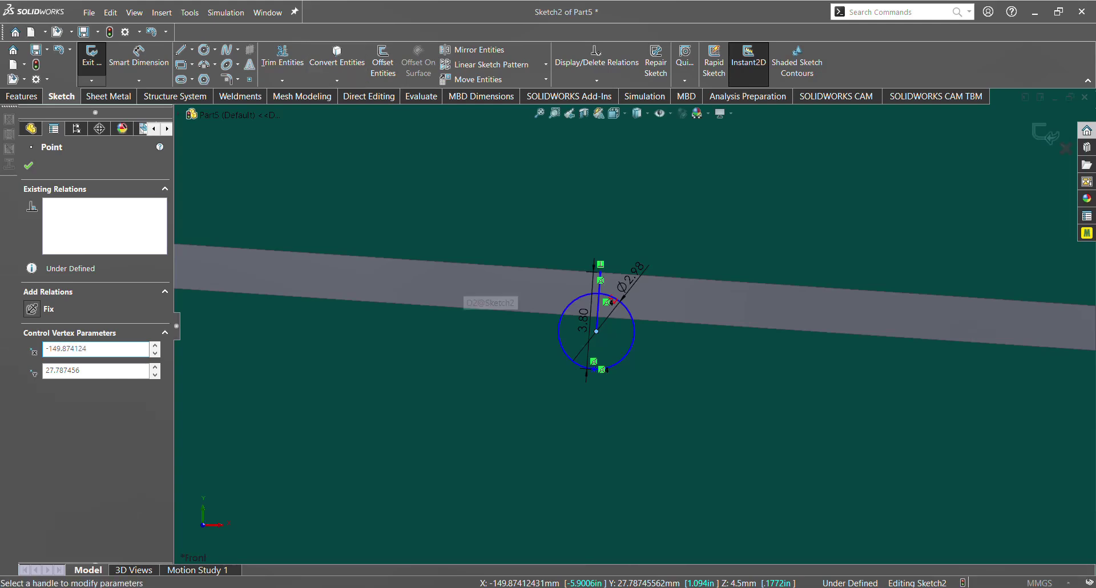
pyautogui.press('e')
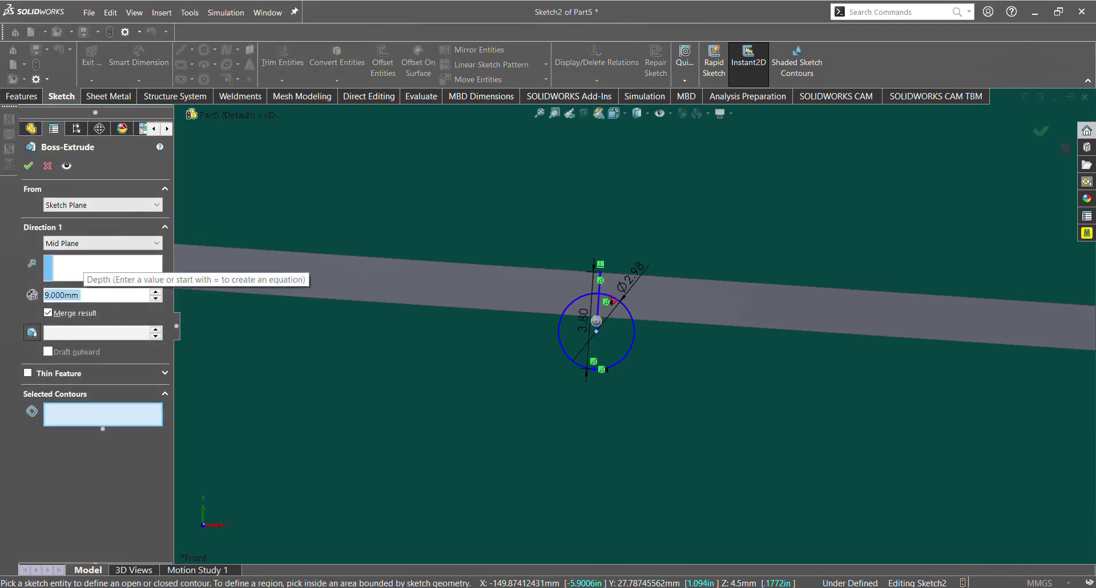
pyautogui.click(103, 242)
pyautogui.click(69, 285)
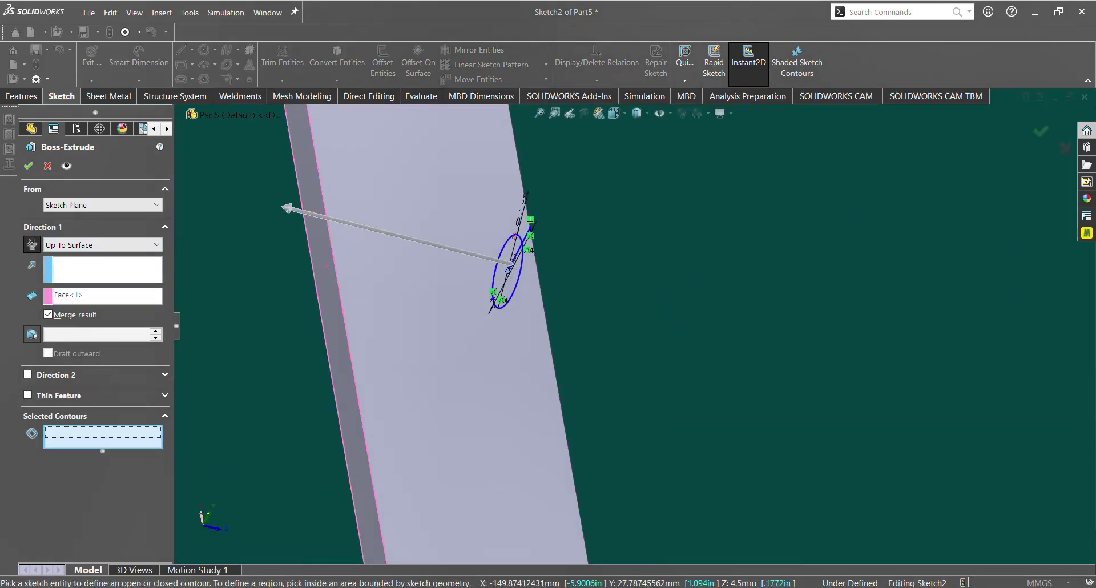
pyautogui.click(506, 279)
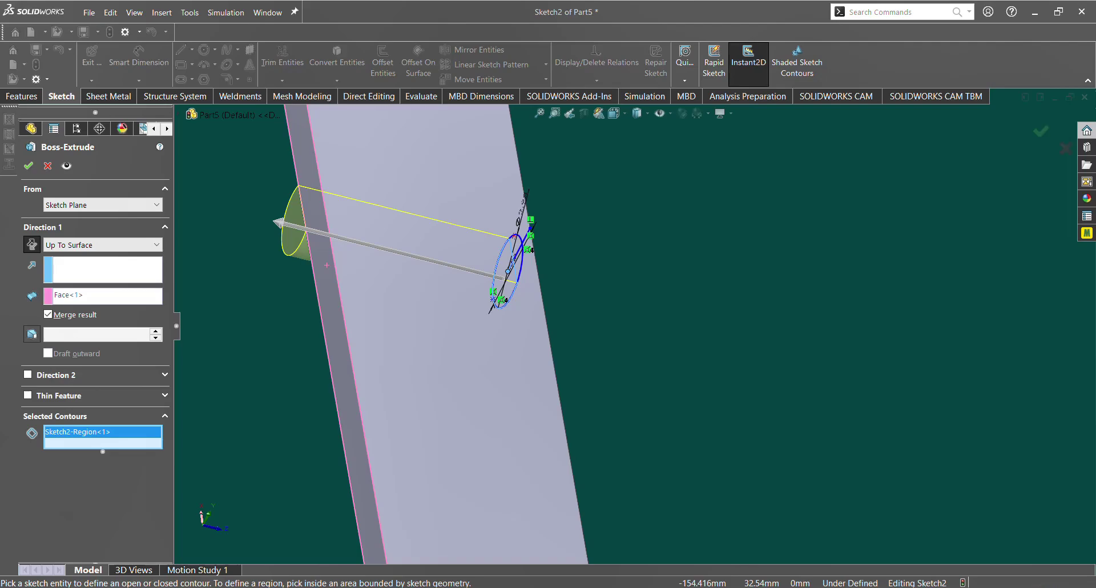
pyautogui.moveTo(506, 319); pyautogui.dragTo(480, 291, button='middle')
pyautogui.press('f')
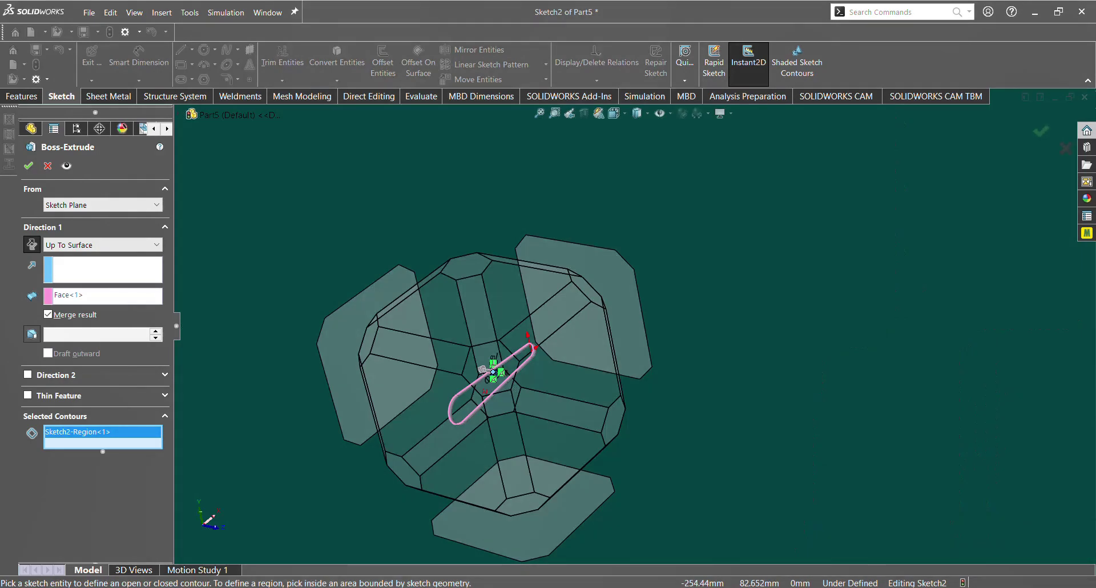
# Add the circle's two remaining regions inside the belt to the extrusion contours and create the merged tooth.
pyautogui.click(560, 391)
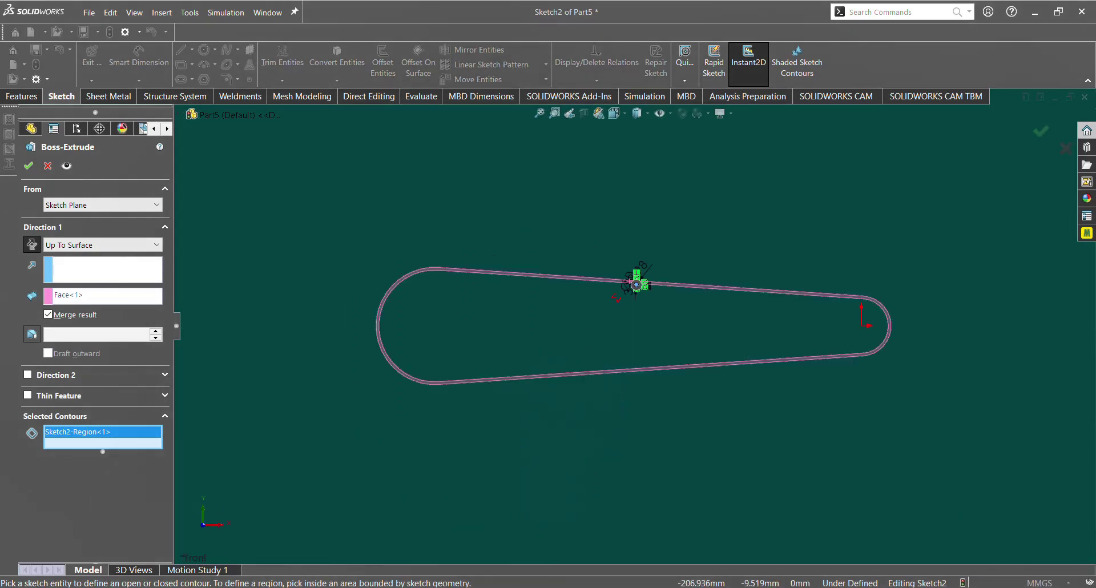
pyautogui.scroll(-10, 636, 283)
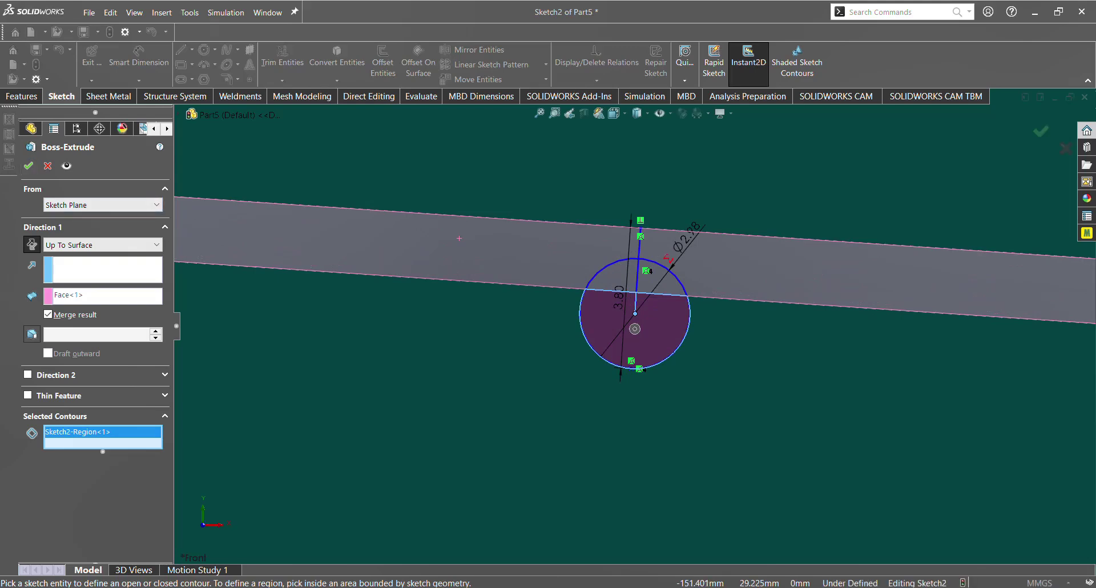
pyautogui.click(611, 274)
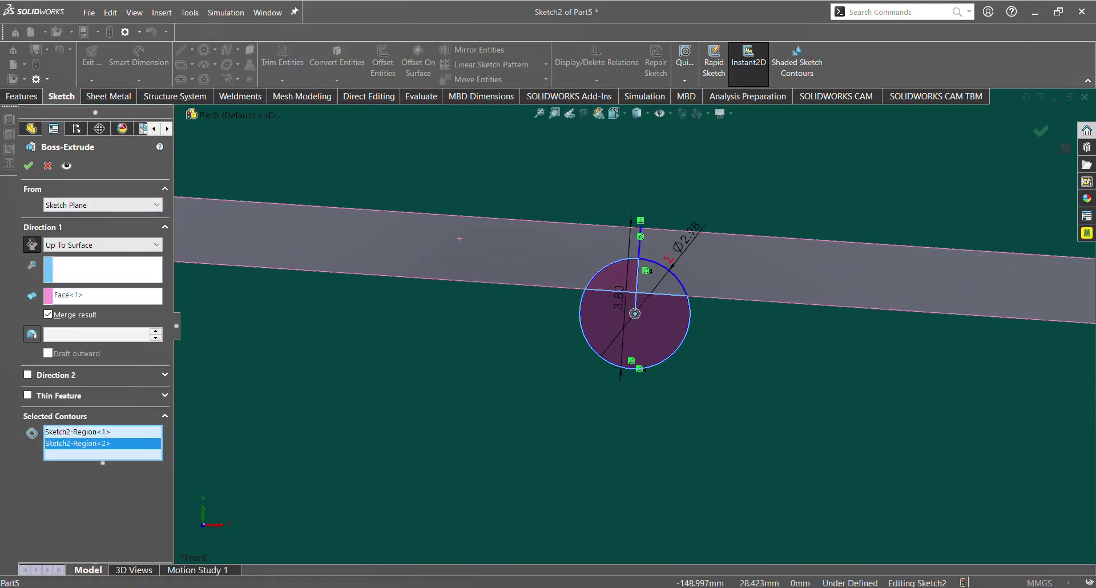
pyautogui.click(662, 279)
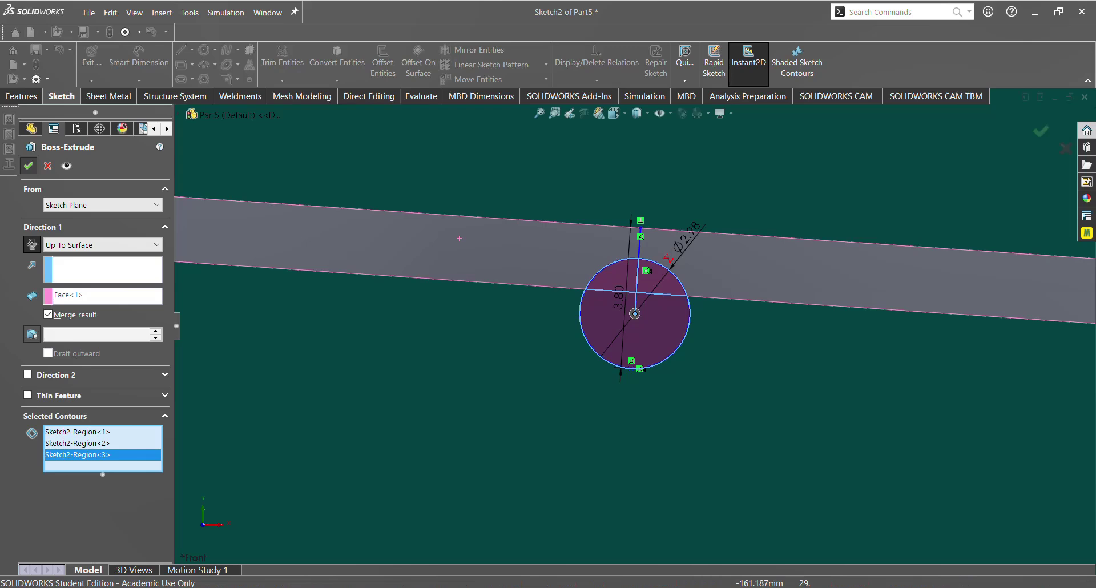
pyautogui.click(28, 166)
pyautogui.click(434, 388)
# Start a new sketch on the front face of the belt body beside the extruded tooth.
pyautogui.scroll(5, 635, 326)
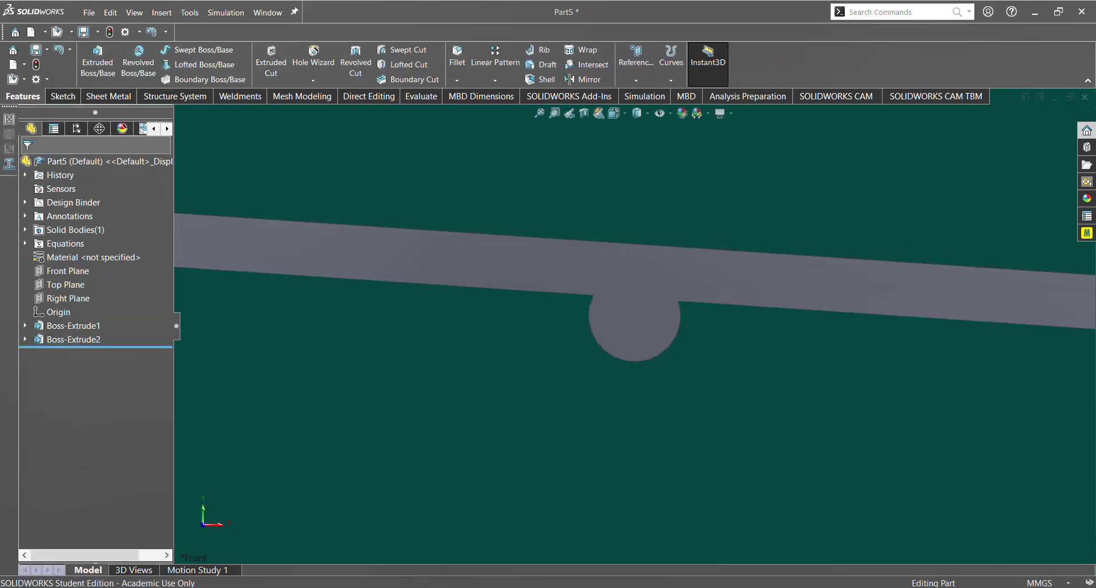
pyautogui.scroll(9, 635, 321)
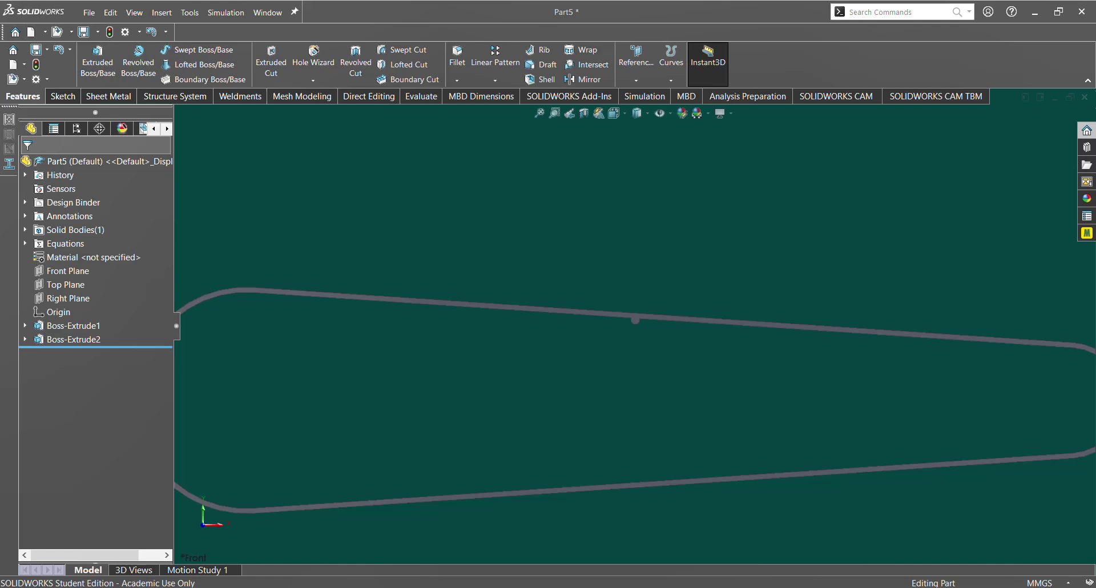
pyautogui.scroll(-3, 668, 318)
pyautogui.click(667, 318)
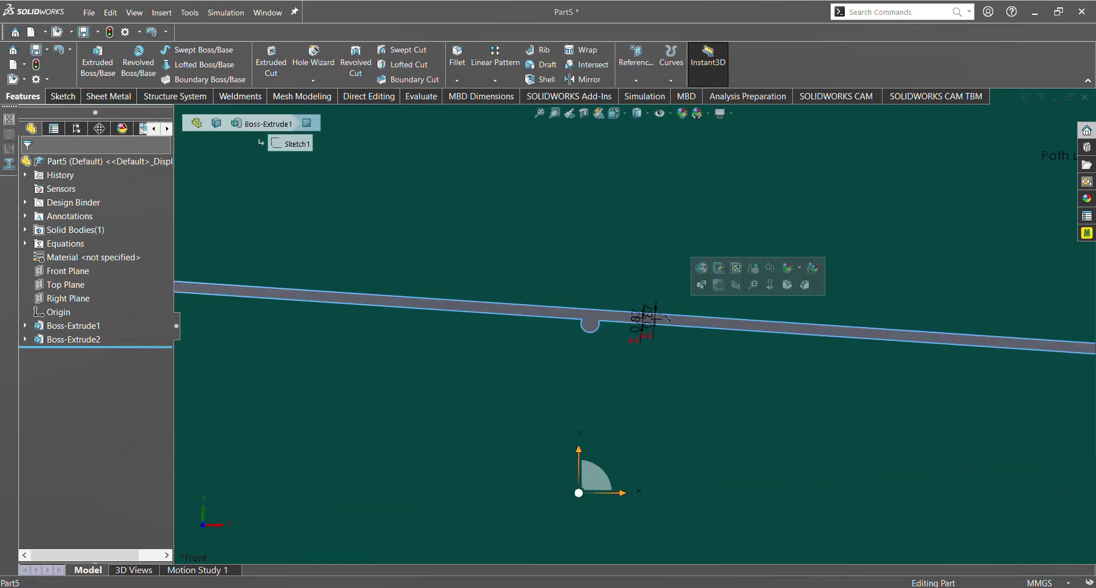
pyautogui.click(719, 285)
pyautogui.scroll(5, 633, 322)
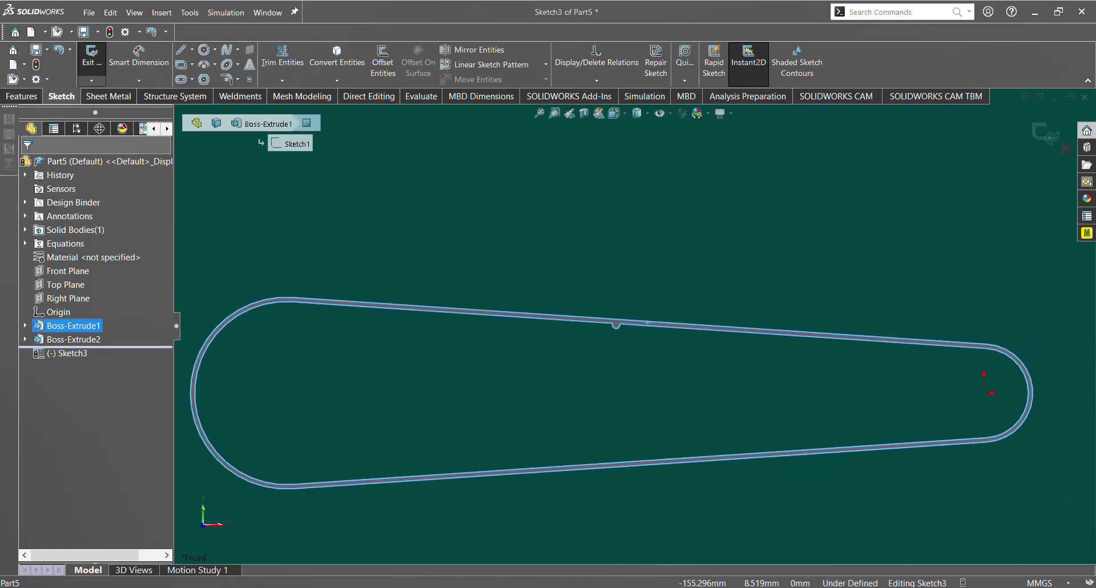
pyautogui.click(582, 363)
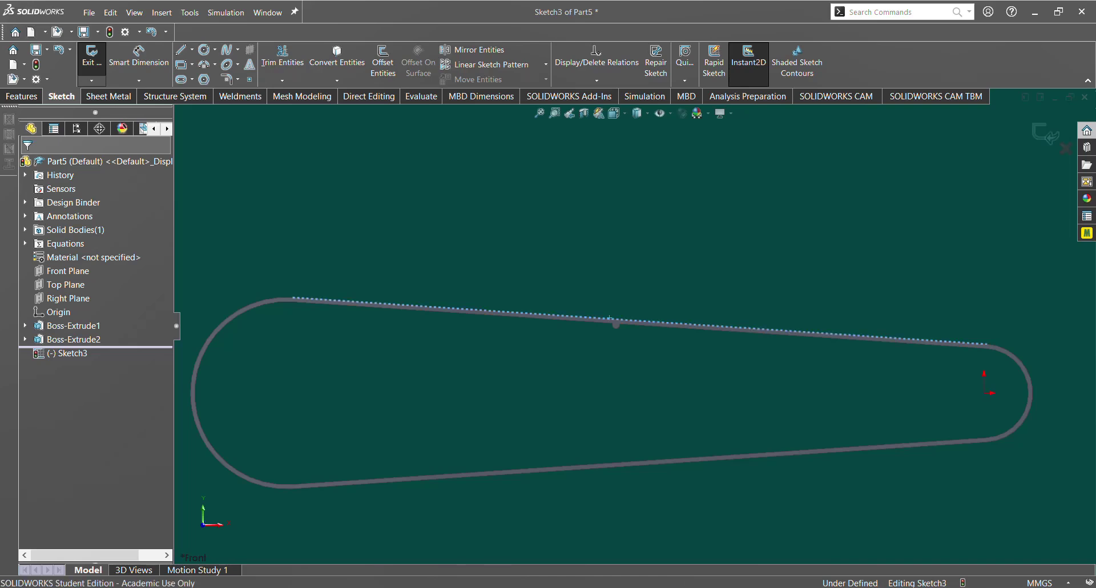
# Leave the empty sketch and convert the belt's four outer front edges, two straights and two arcs, into a closed 3D sketch.
pyautogui.click(92, 57)
pyautogui.click(91, 56)
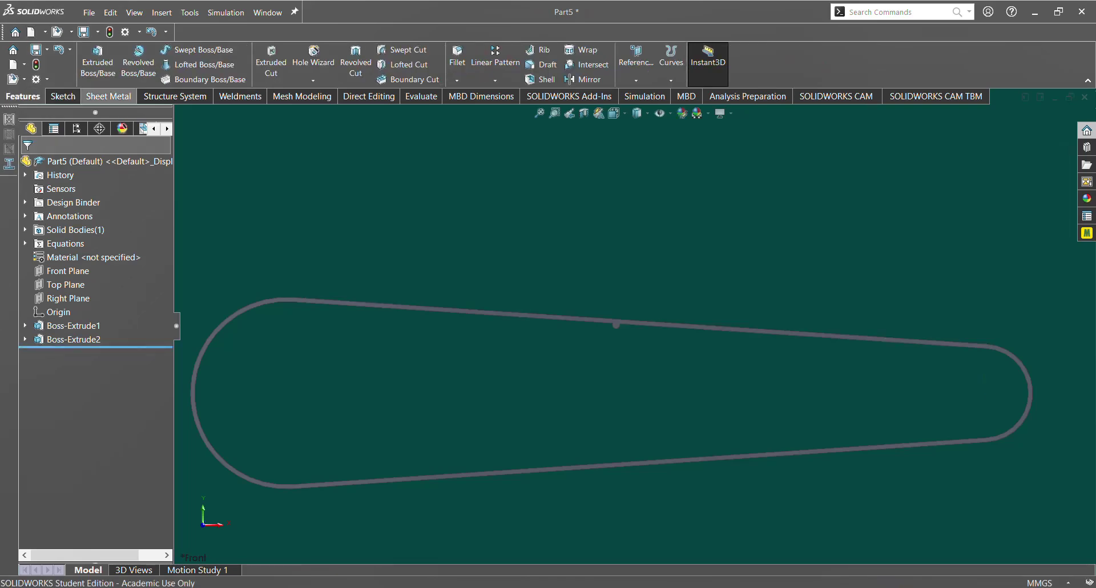
pyautogui.click(63, 96)
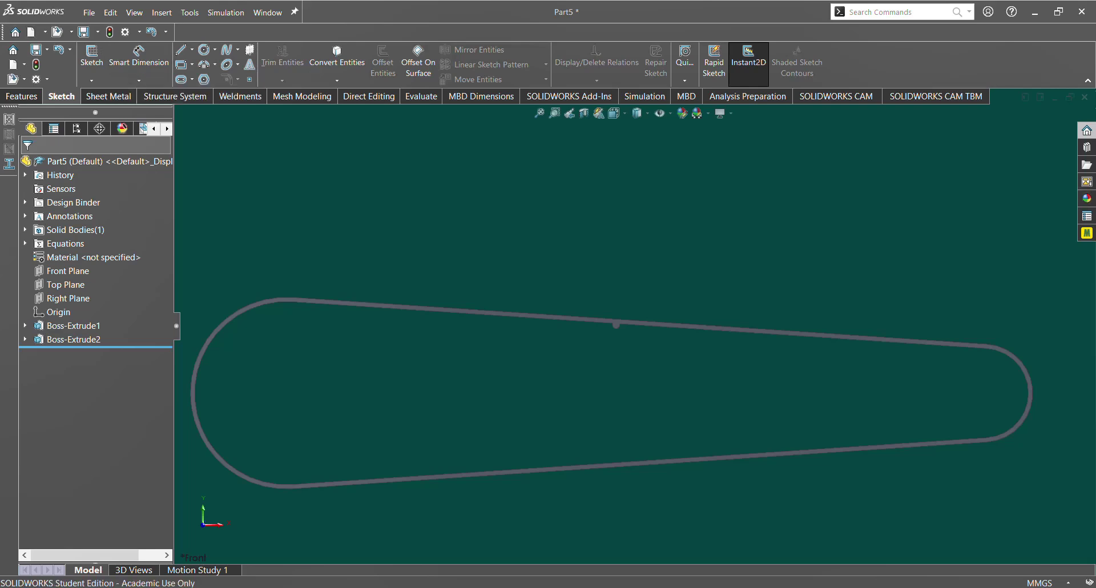
pyautogui.click(91, 80)
pyautogui.click(95, 109)
pyautogui.click(397, 303)
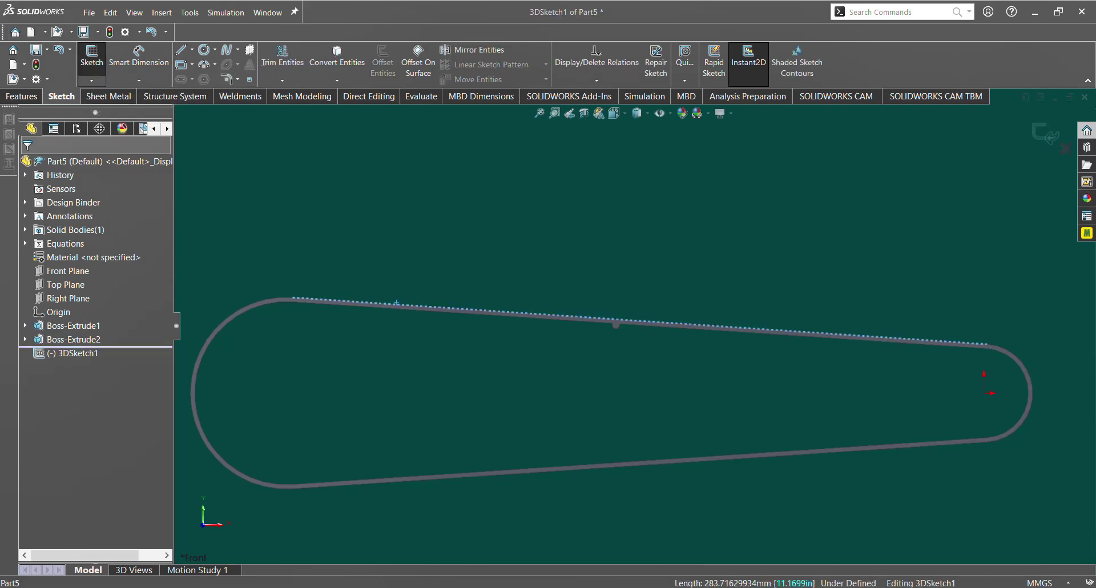
pyautogui.keyDown('ctrl'); pyautogui.click(259, 301); pyautogui.keyUp('ctrl')
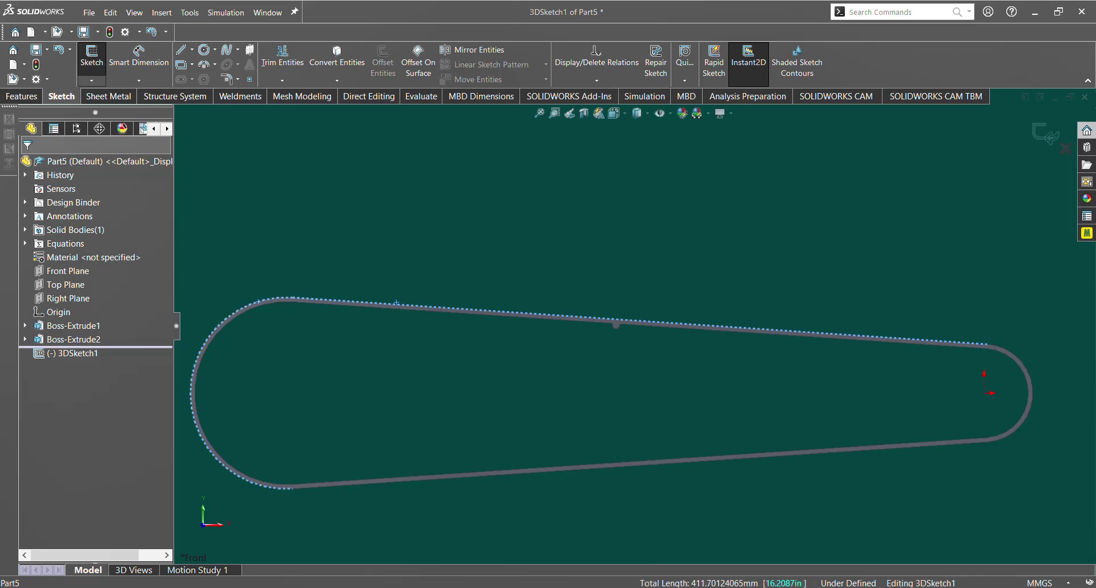
pyautogui.keyDown('ctrl'); pyautogui.click(427, 480); pyautogui.keyUp('ctrl')
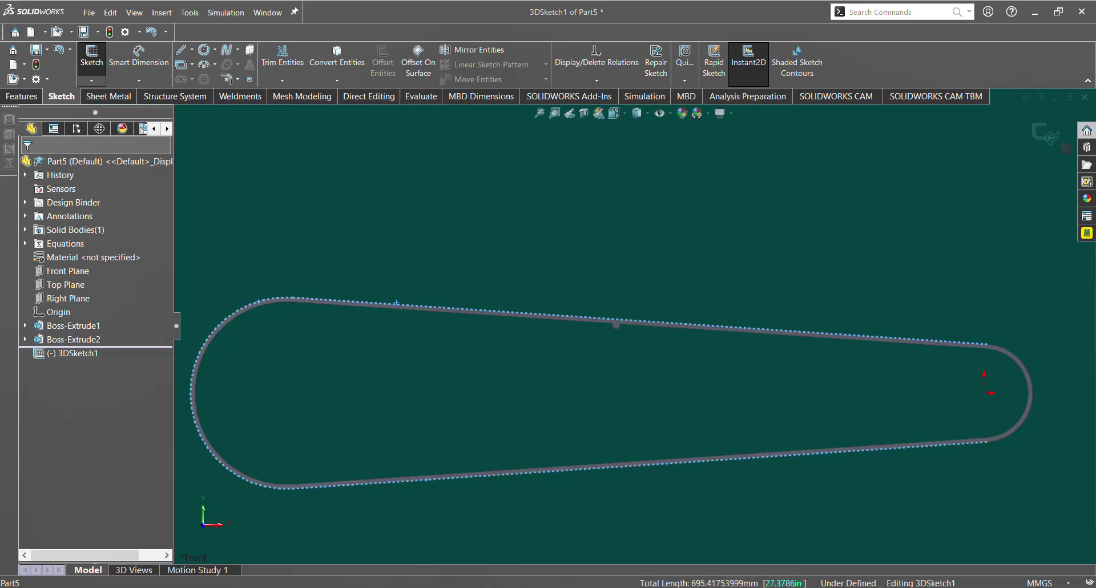
pyautogui.keyDown('ctrl'); pyautogui.click(1023, 365); pyautogui.keyUp('ctrl')
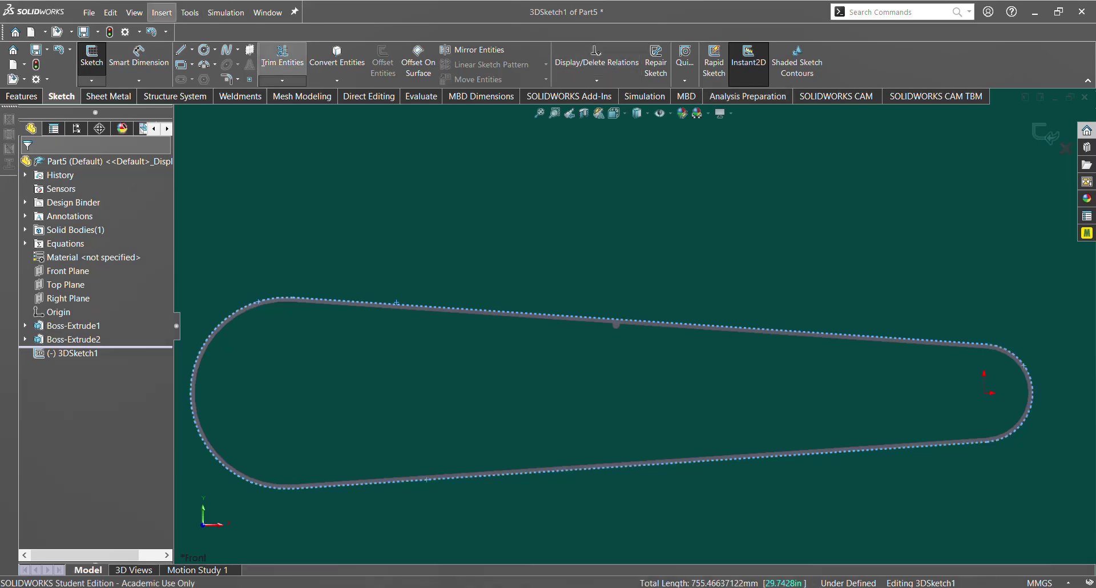
pyautogui.click(337, 57)
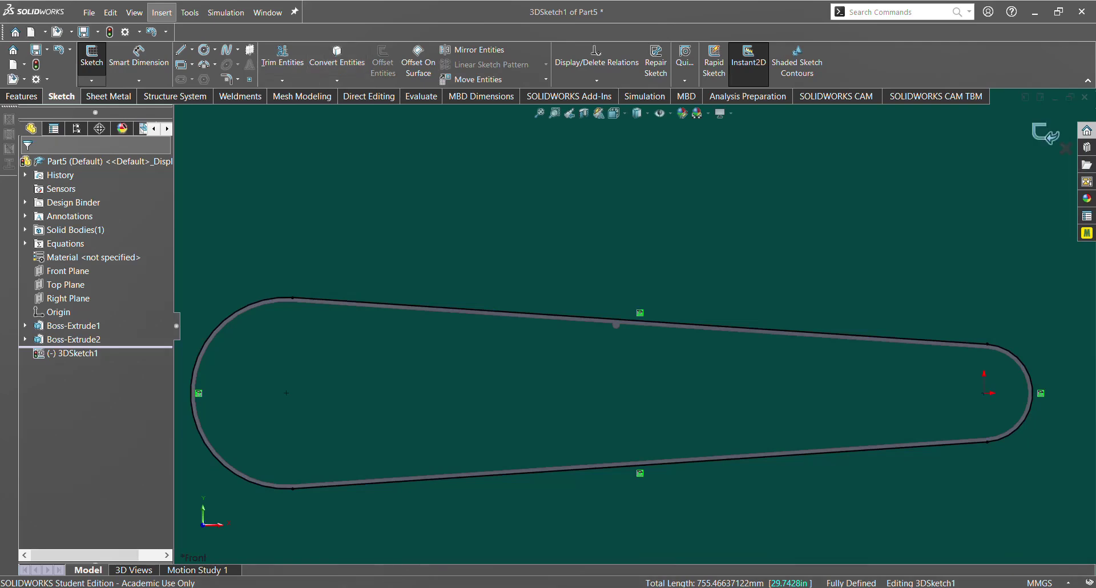
pyautogui.click(1046, 134)
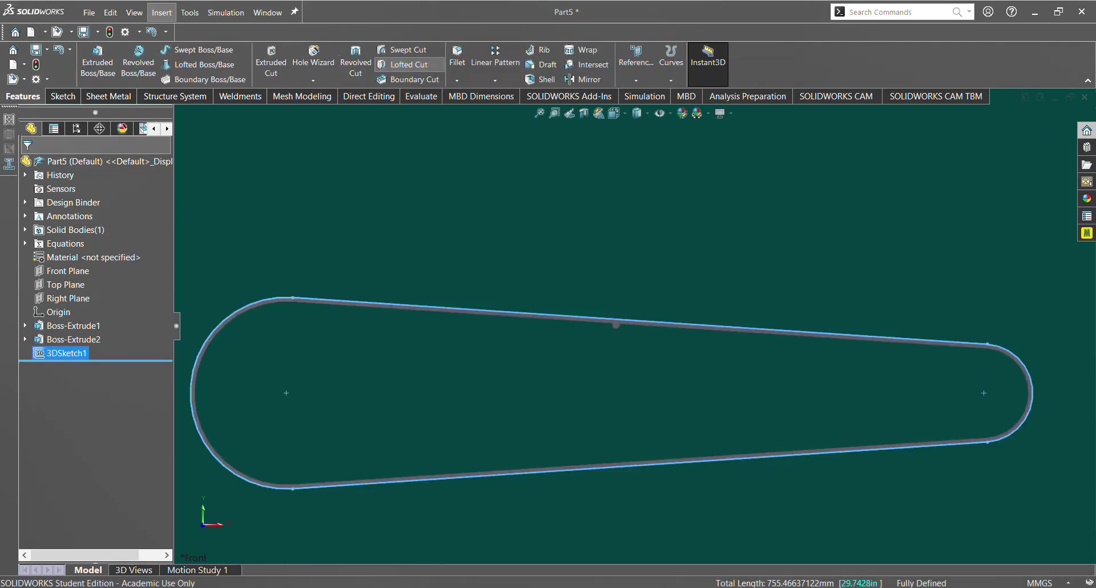
# Join the 3D sketch around the belt's outer edge into a single composite curve.
pyautogui.click(672, 67)
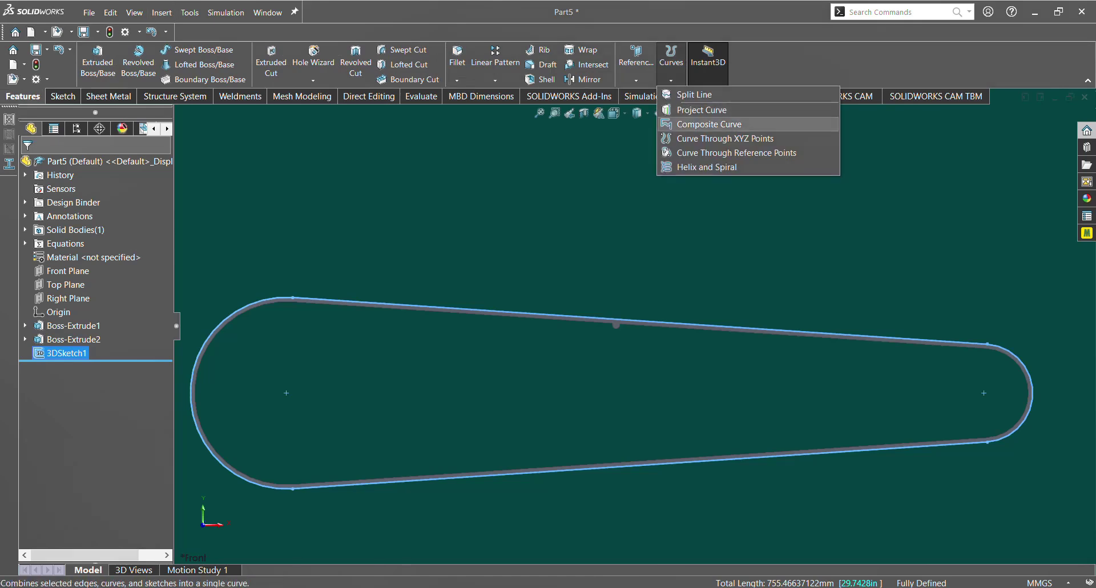
pyautogui.click(709, 124)
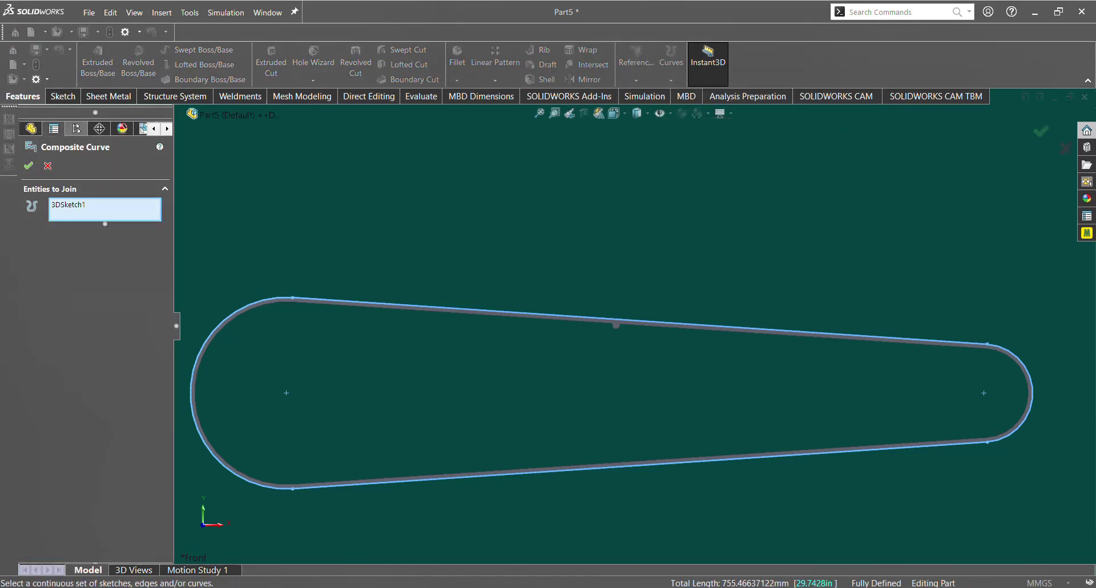
pyautogui.click(28, 166)
pyautogui.press('Escape')
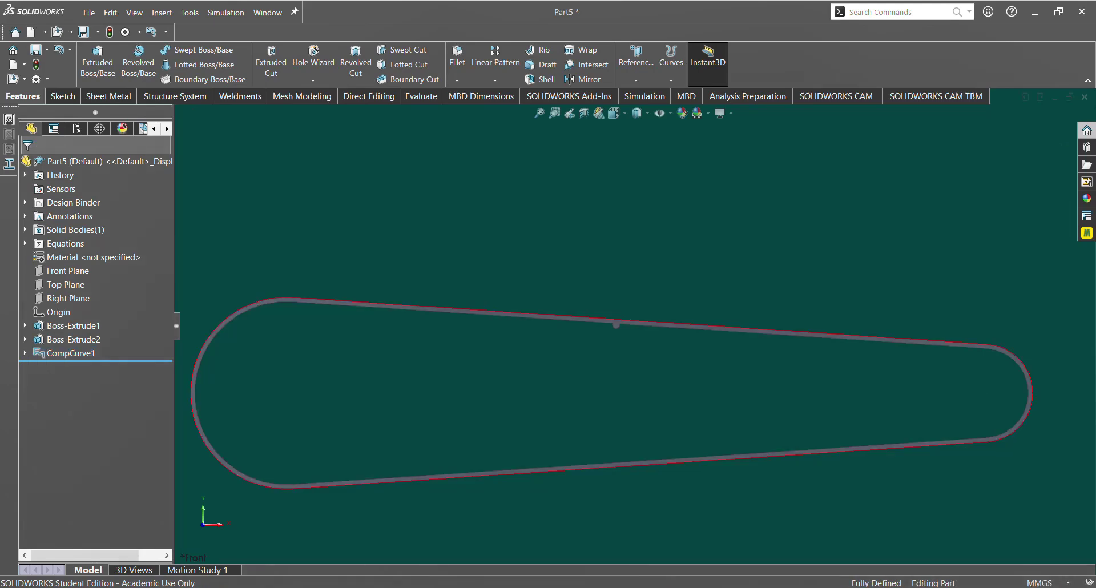
pyautogui.click(71, 353)
pyautogui.press('Escape')
# Create a curve driven pattern of the tooth extrusion along the composite curve with 150 equally spaced instances.
pyautogui.click(495, 80)
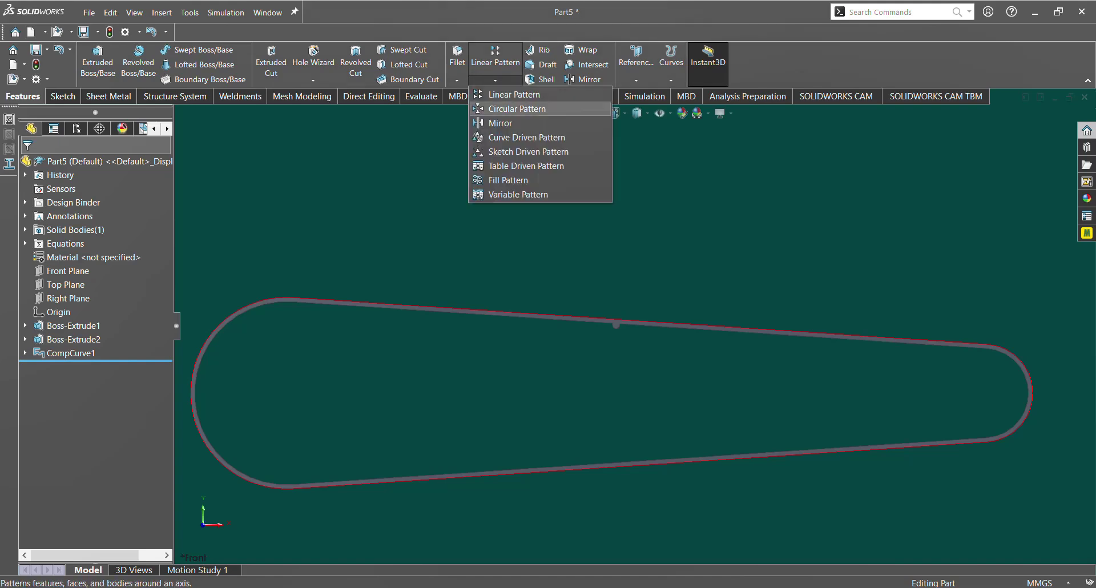
pyautogui.click(526, 137)
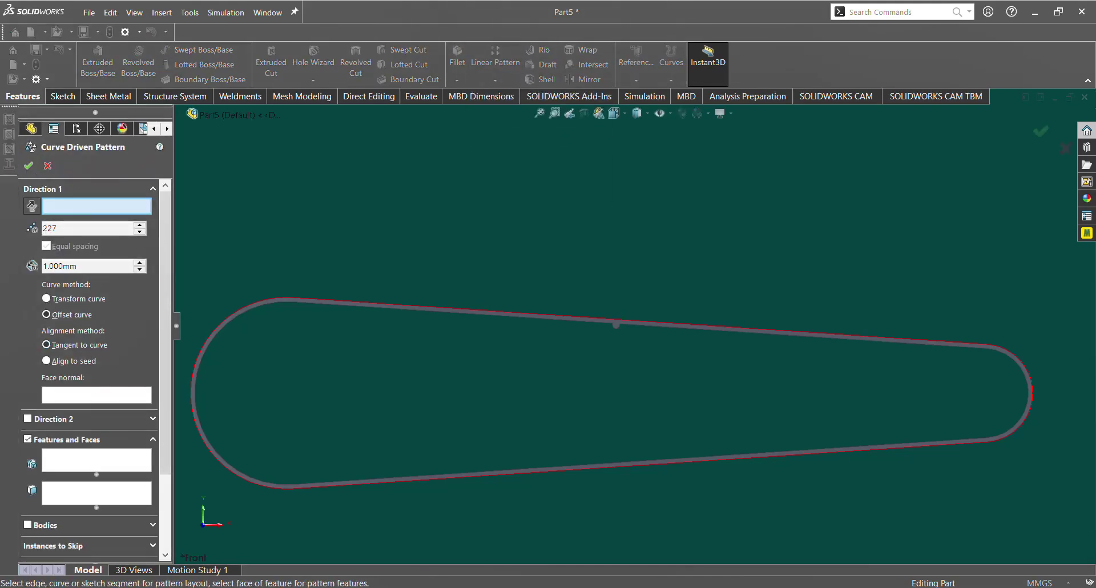
pyautogui.click(181, 115)
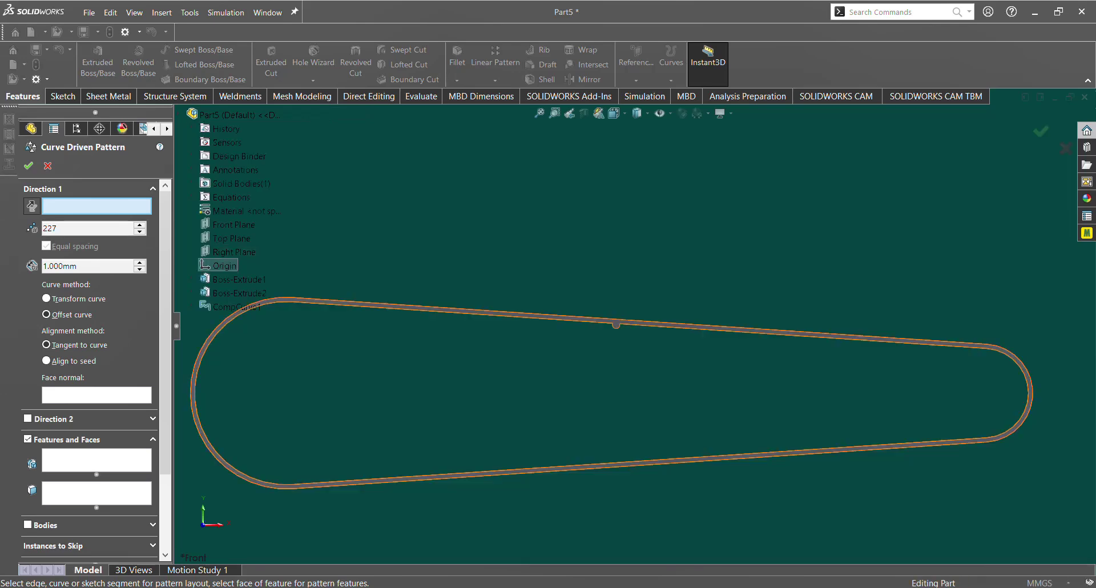
pyautogui.click(224, 308)
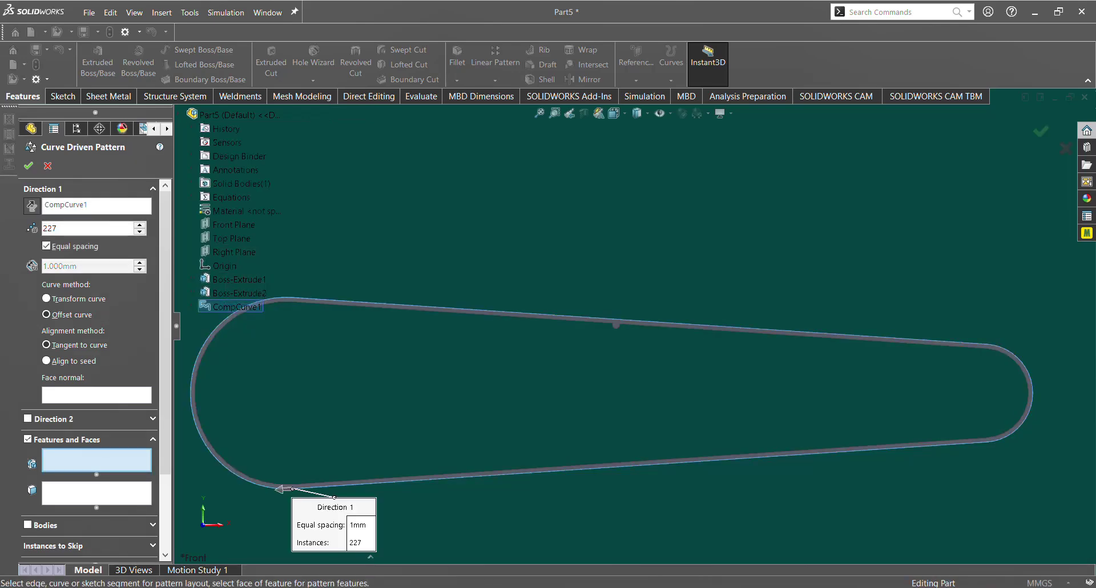
pyautogui.click(240, 293)
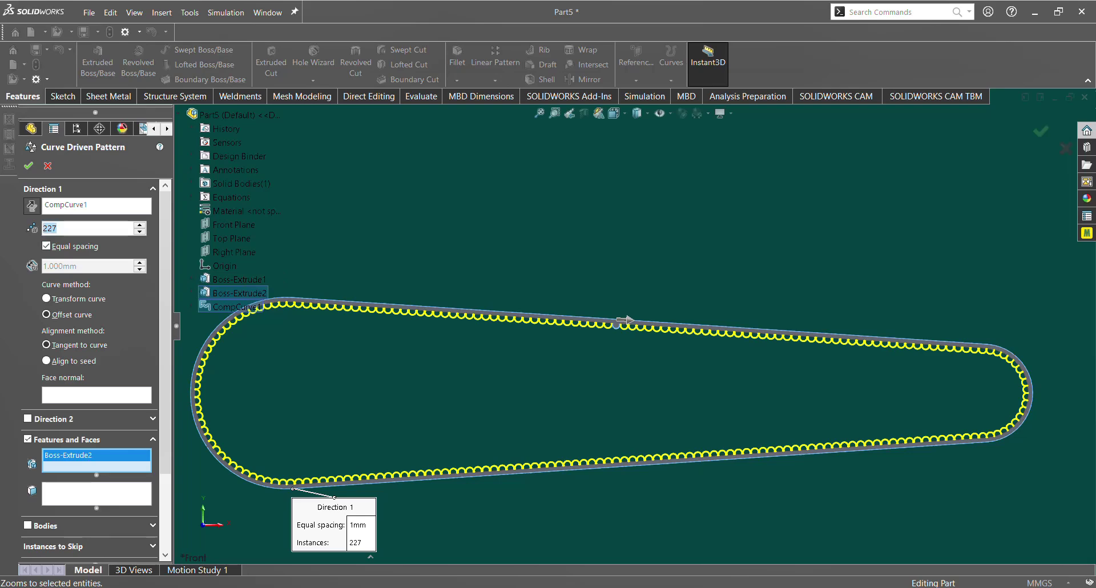
pyautogui.write('150')
pyautogui.press('Return')
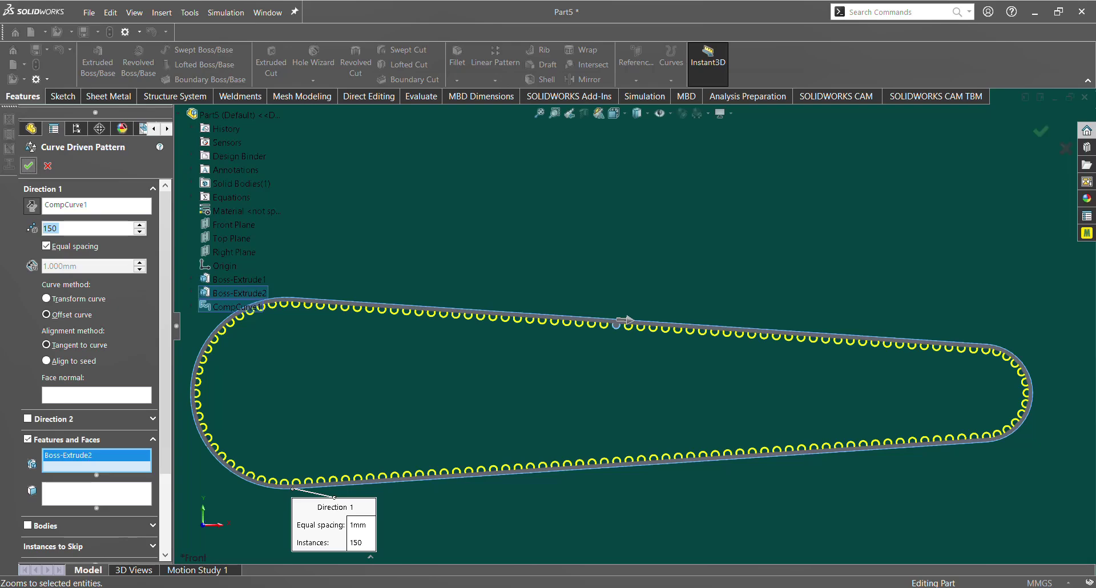
pyautogui.click(28, 166)
# Examine the patterned teeth and how they join the belt's inner side.
pyautogui.moveTo(620, 383); pyautogui.dragTo(657, 334, button='middle')
pyautogui.scroll(5, 657, 332)
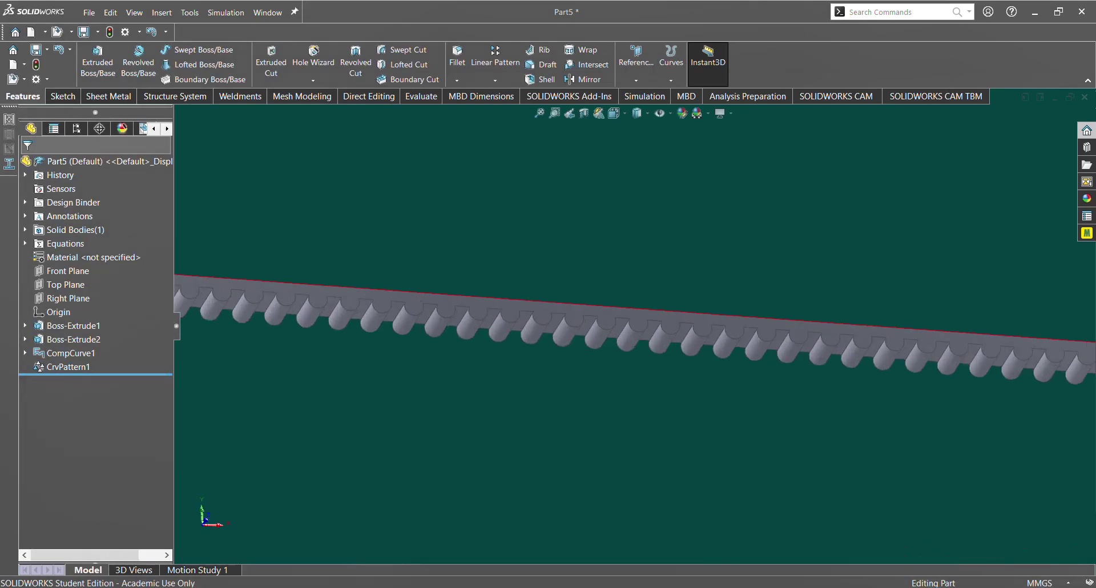
pyautogui.scroll(2, 628, 342)
pyautogui.scroll(-3, 628, 342)
pyautogui.scroll(6, 628, 343)
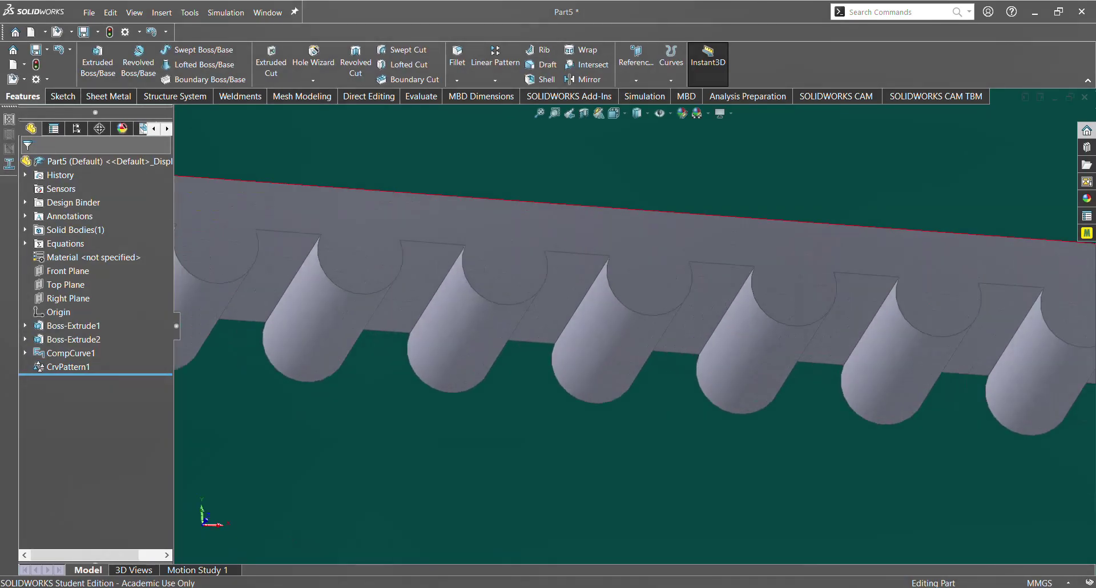
pyautogui.scroll(-2, 628, 314)
pyautogui.scroll(-1, 673, 320)
pyautogui.moveTo(674, 320)
pyautogui.mouseDown(button='middle')
pyautogui.moveTo(634, 323)
pyautogui.moveTo(691, 320)
pyautogui.moveTo(668, 328)
pyautogui.mouseUp(button='middle')
pyautogui.scroll(-3, 628, 325)
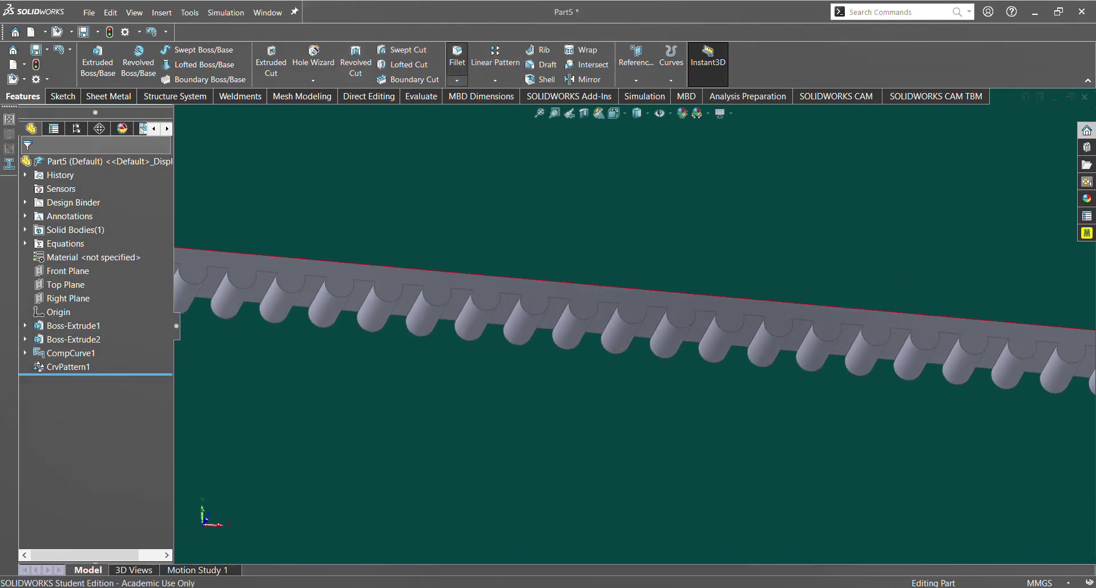
# Fillet the root edges of all belt teeth with a 0.43 mm radius, extending the selection to every connected edge.
pyautogui.click(457, 60)
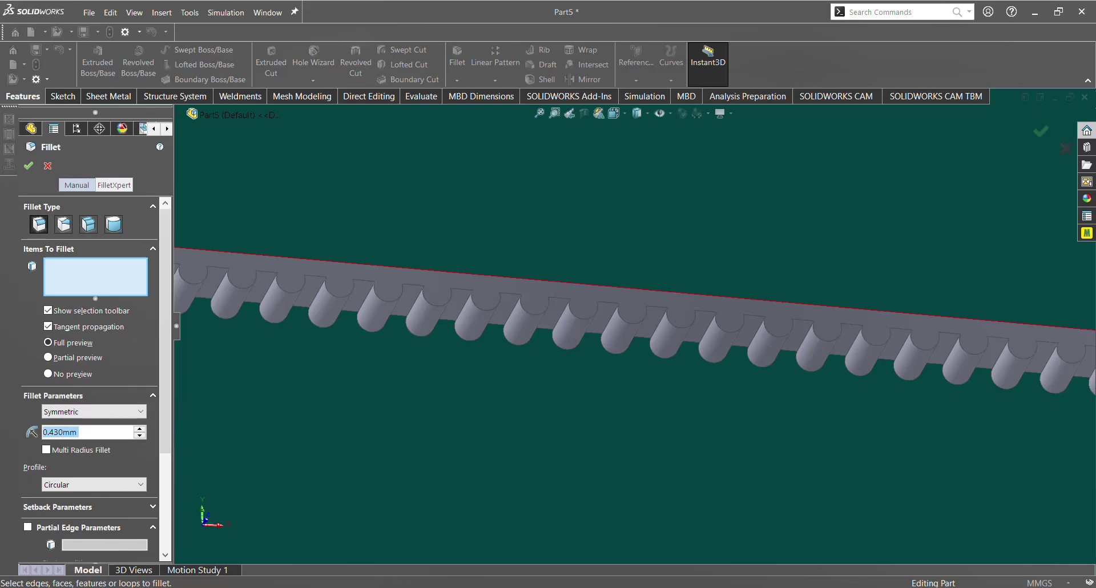
pyautogui.scroll(5, 637, 385)
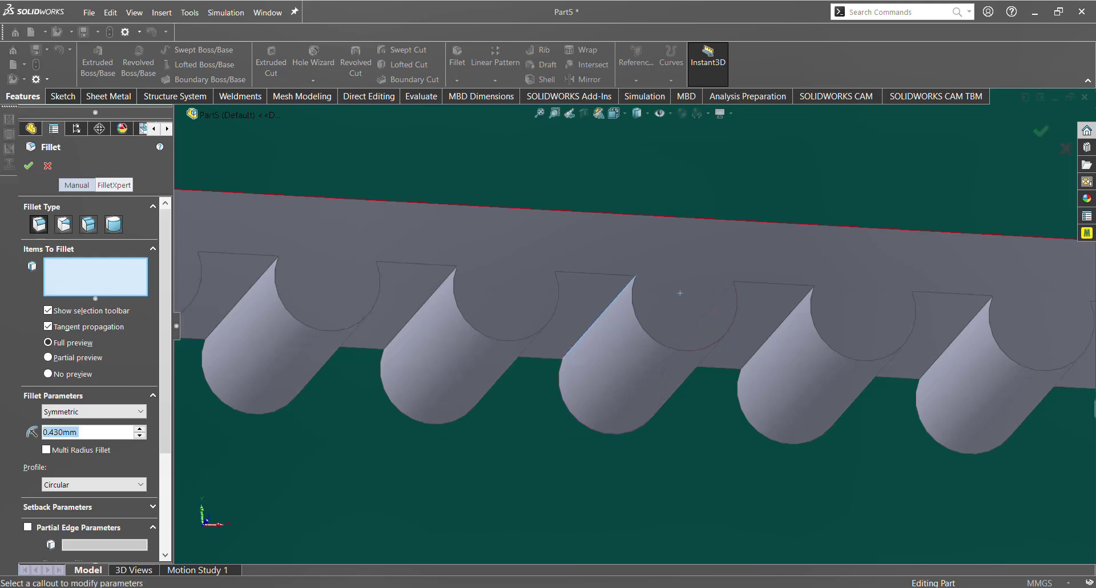
pyautogui.click(597, 322)
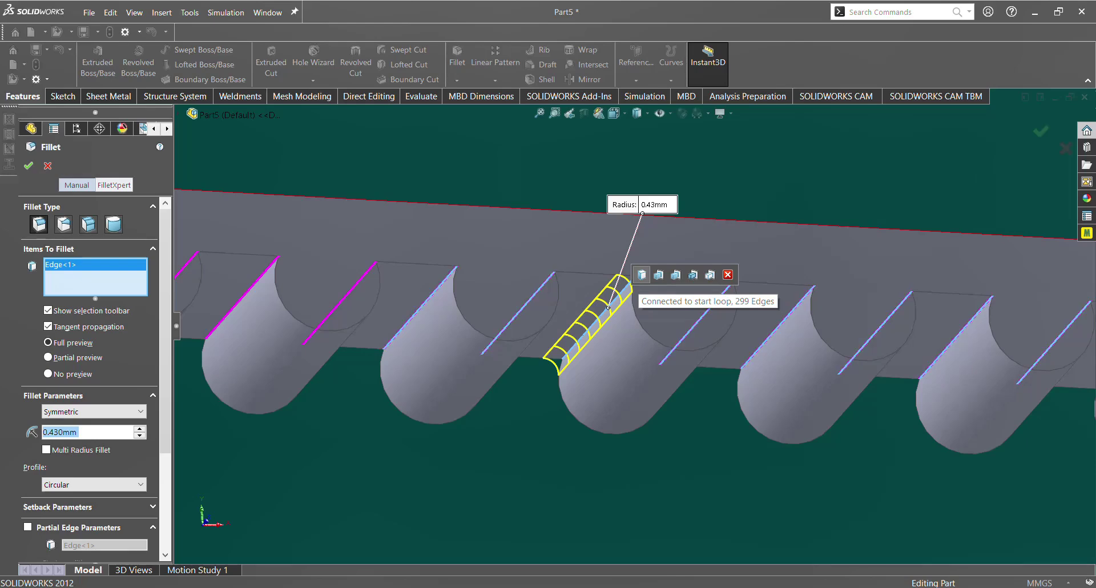
pyautogui.click(642, 274)
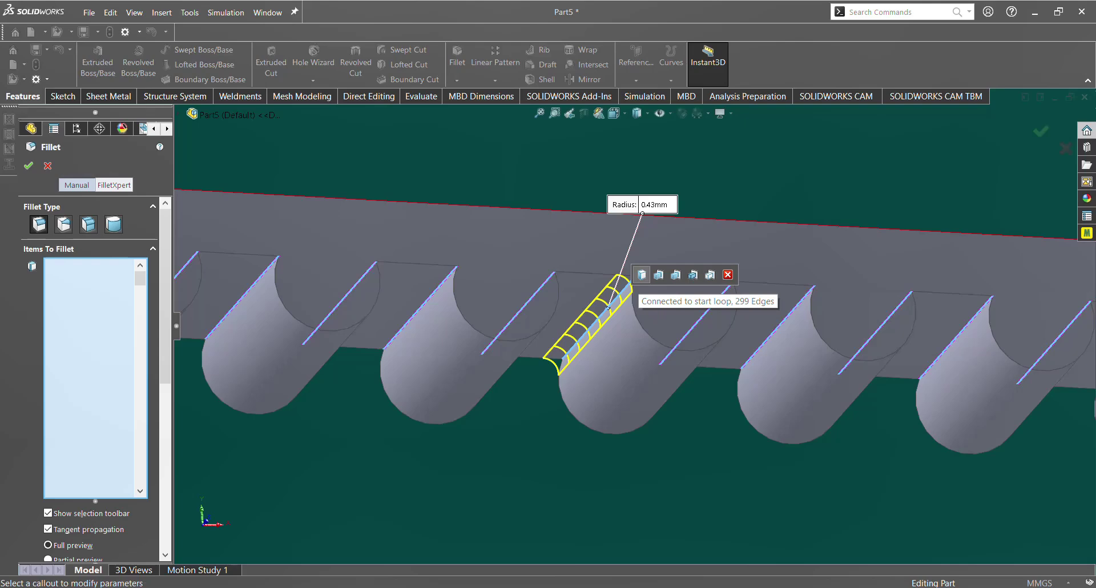
pyautogui.click(641, 275)
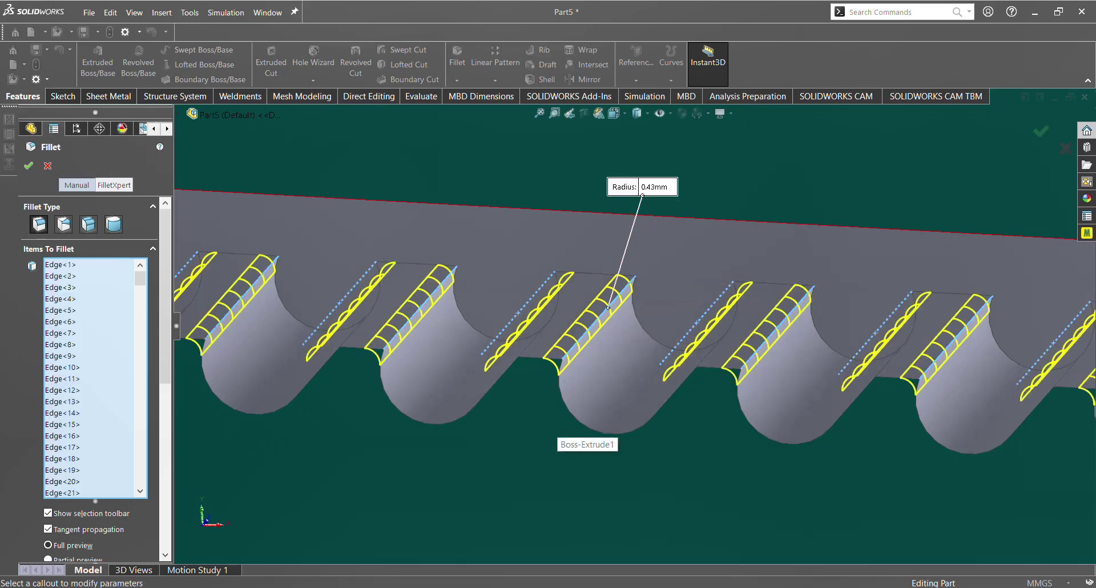
pyautogui.scroll(10, 668, 323)
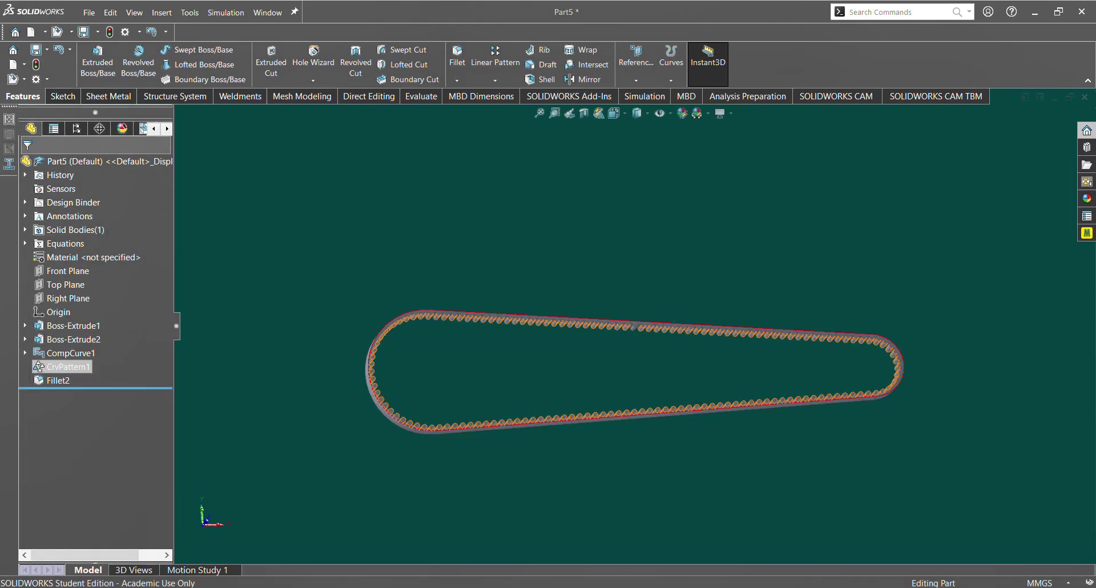
# Hide the composite curve running around the belt.
pyautogui.click(71, 353)
pyautogui.rightClick(70, 353)
pyautogui.click(77, 370)
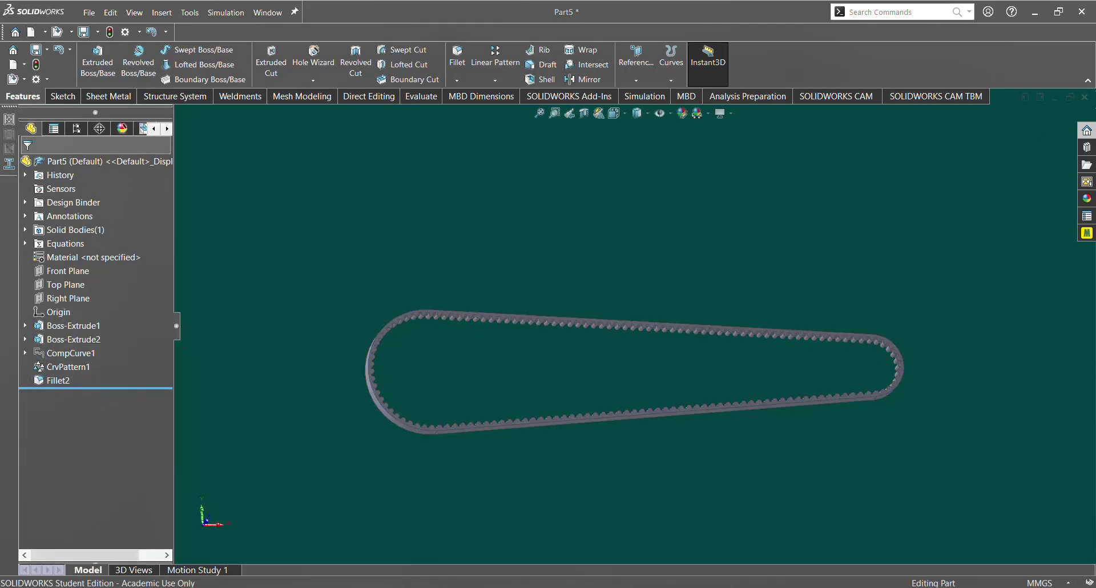
# Inspect the finished toothed belt from several angles, checking the filleted teeth around both ends and along the straights.
pyautogui.moveTo(621, 311); pyautogui.dragTo(612, 435, button='middle')
pyautogui.scroll(6, 624, 385)
pyautogui.middleClick(624, 383)
pyautogui.scroll(-6, 642, 414)
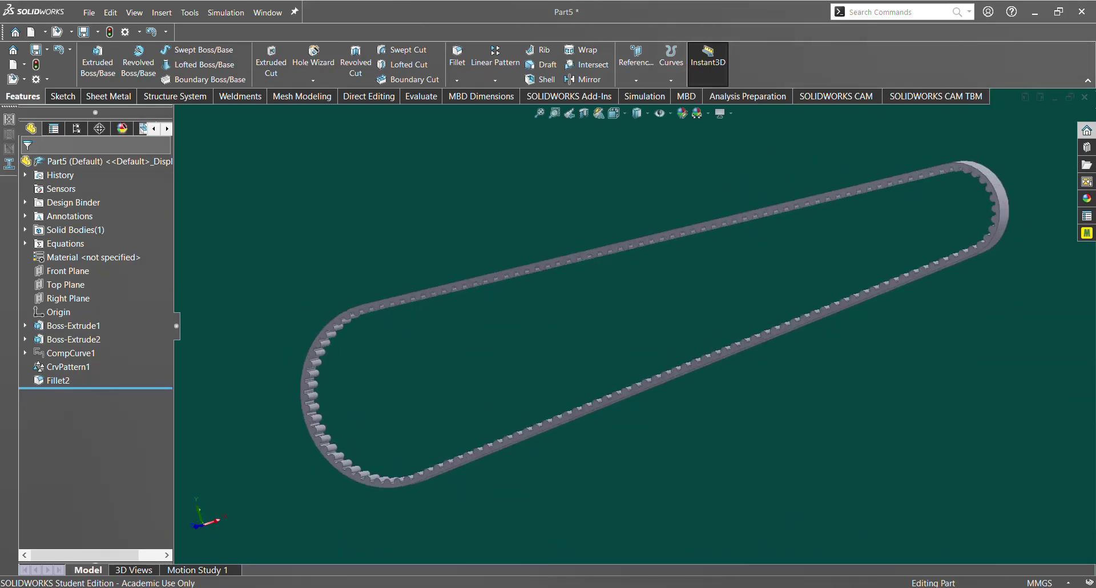
pyautogui.moveTo(791, 251); pyautogui.dragTo(808, 274, button='middle')
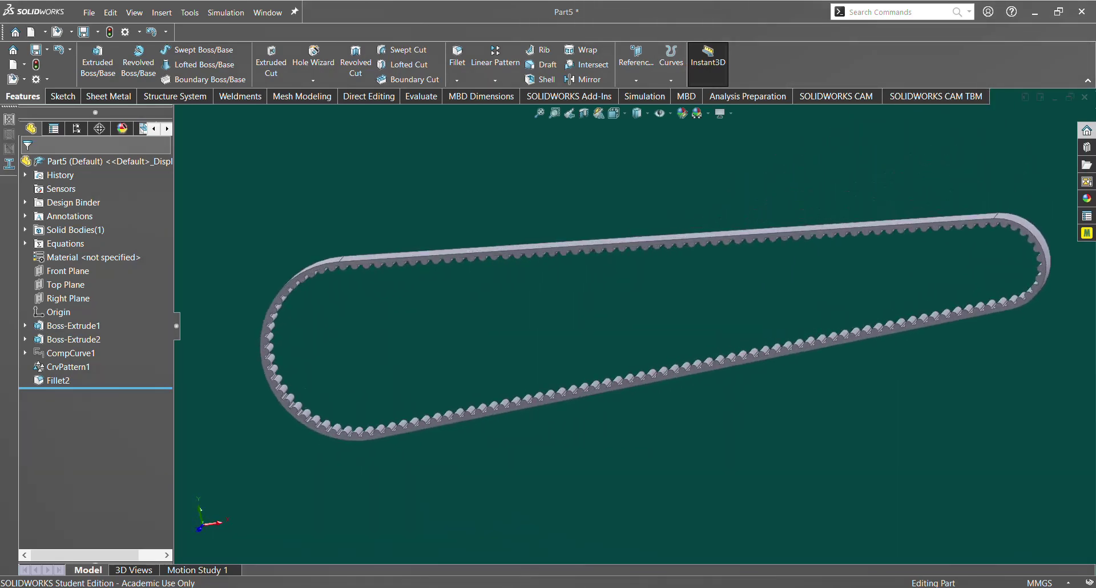
pyautogui.scroll(6, 218, 419)
pyautogui.moveTo(429, 411); pyautogui.dragTo(490, 417, button='middle')
pyautogui.scroll(7, 651, 315)
pyautogui.scroll(-2, 828, 245)
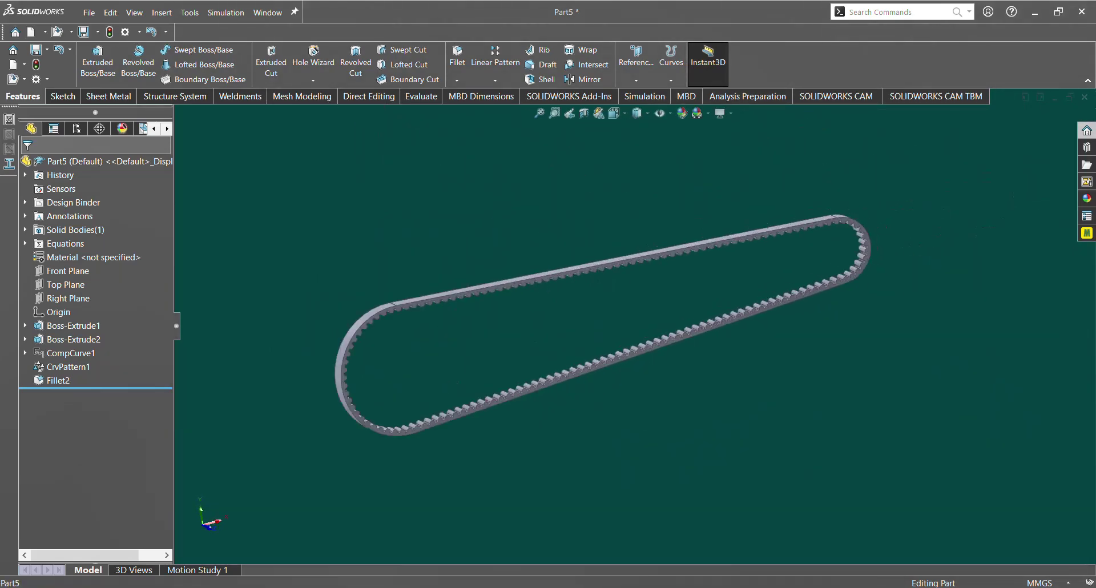
pyautogui.scroll(-1, 909, 222)
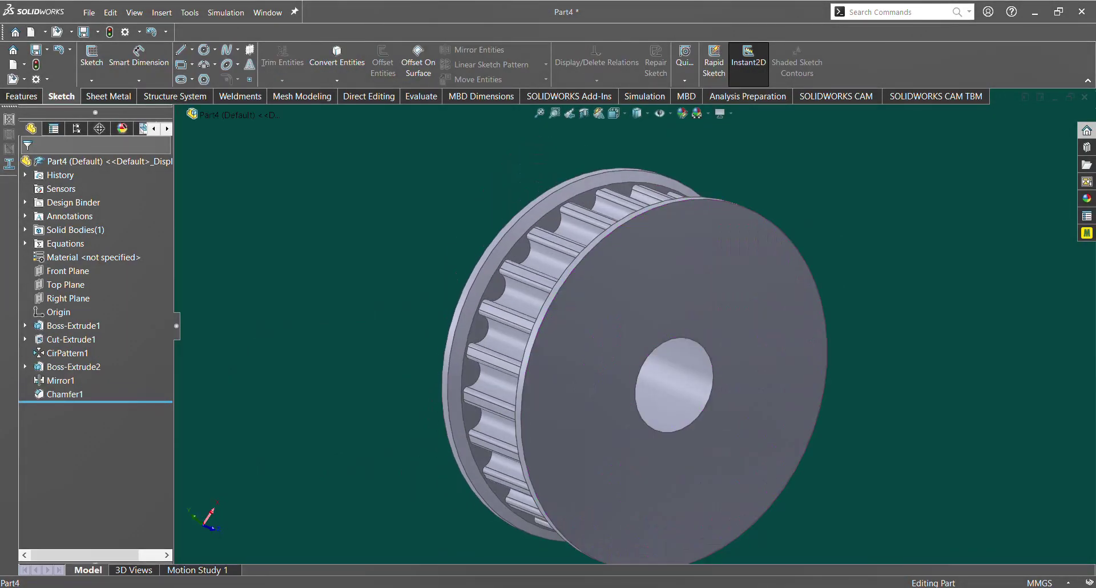
# Review the global variables listed under the pulley part's equations and return to the belt part.
pyautogui.scroll(4, 633, 326)
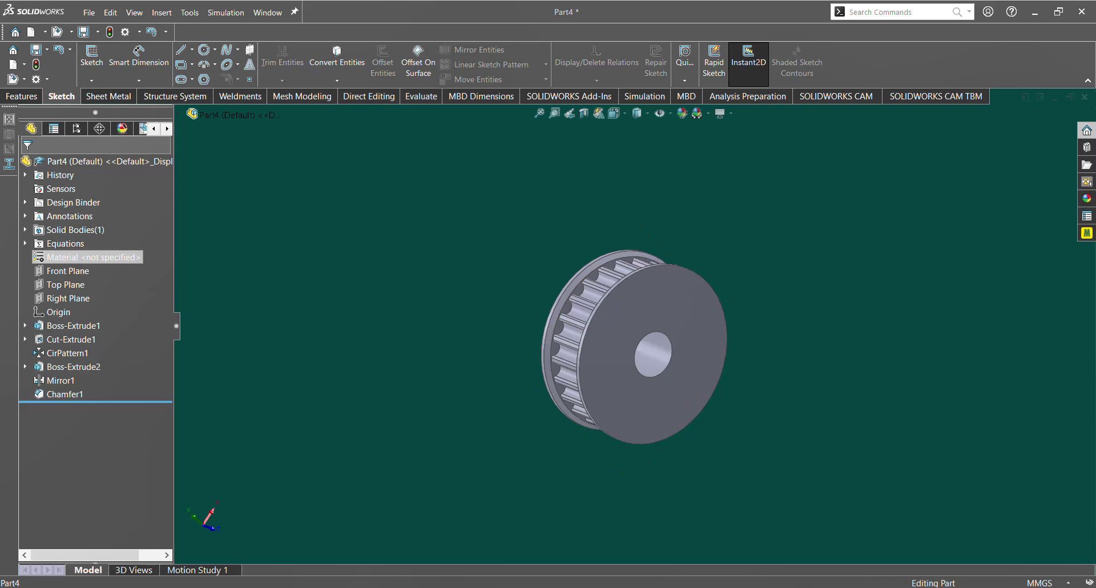
pyautogui.click(80, 257)
pyautogui.click(66, 244)
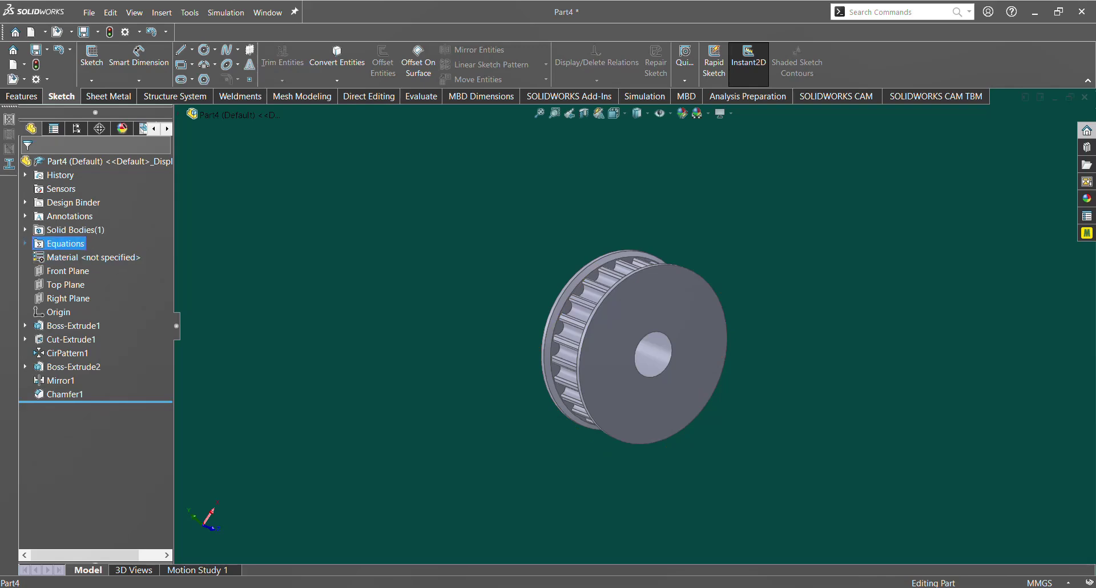
pyautogui.click(25, 244)
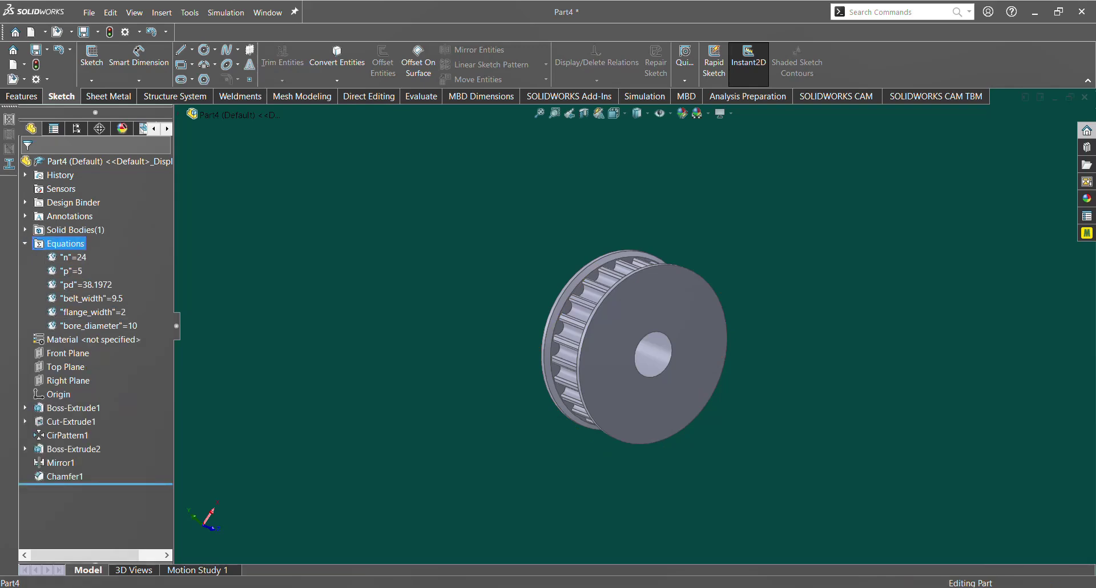
pyautogui.press('Escape')
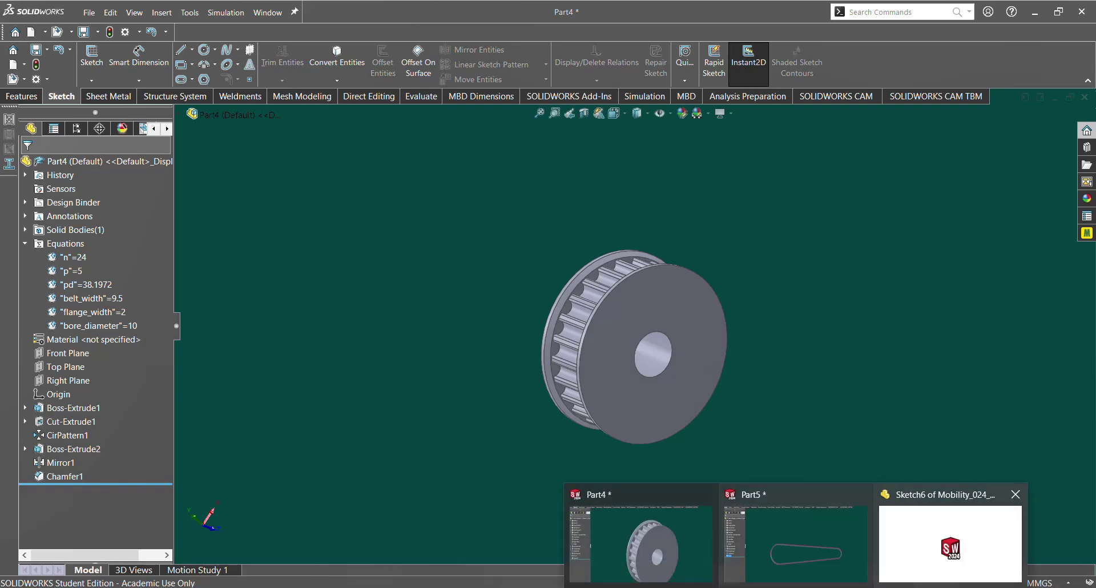
pyautogui.moveTo(951, 543)
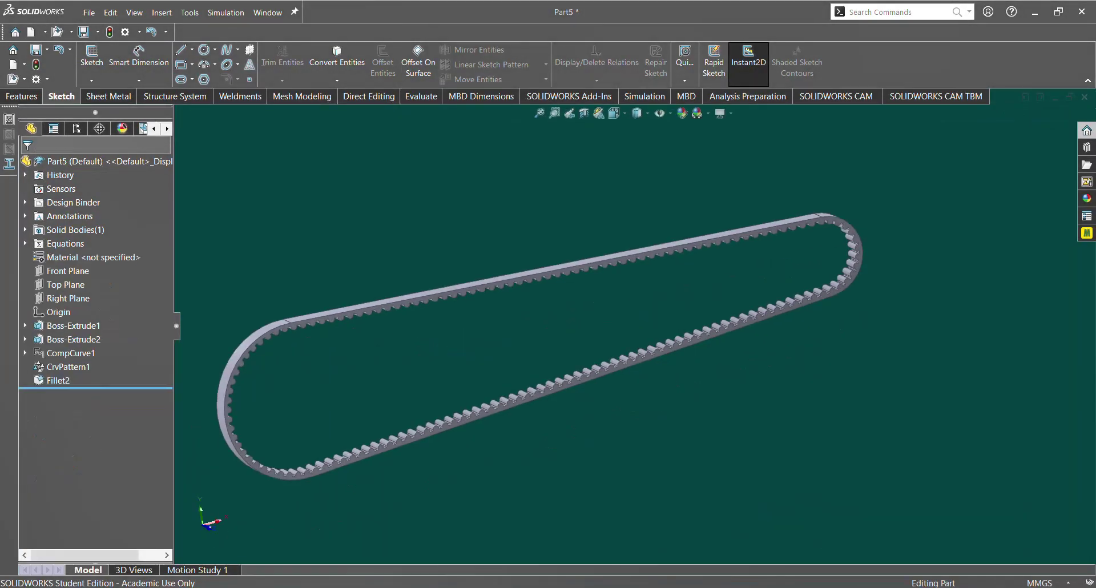
pyautogui.hotkey('ctrl', 'Tab')
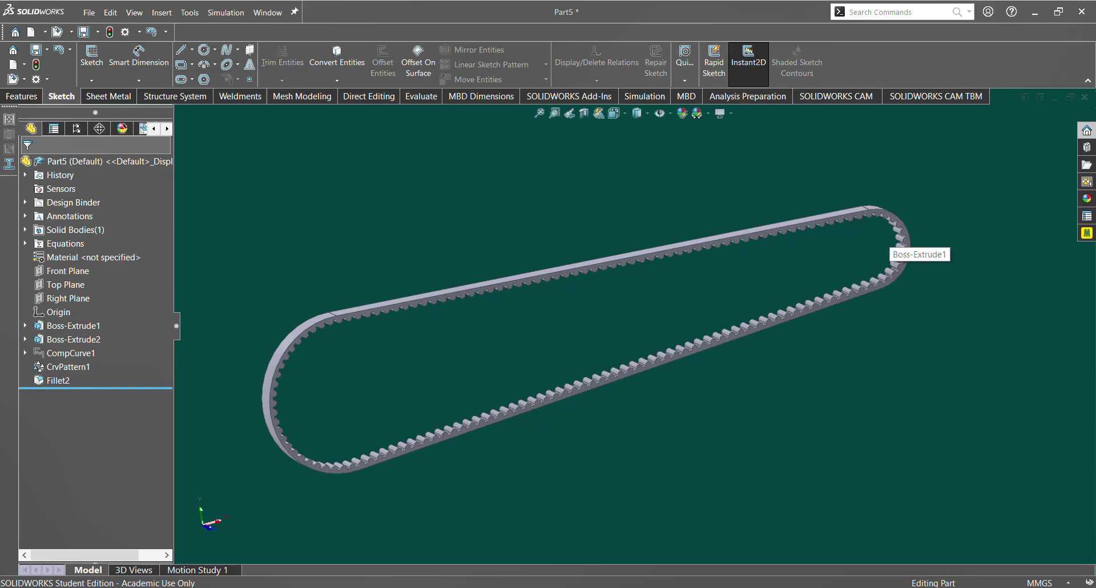